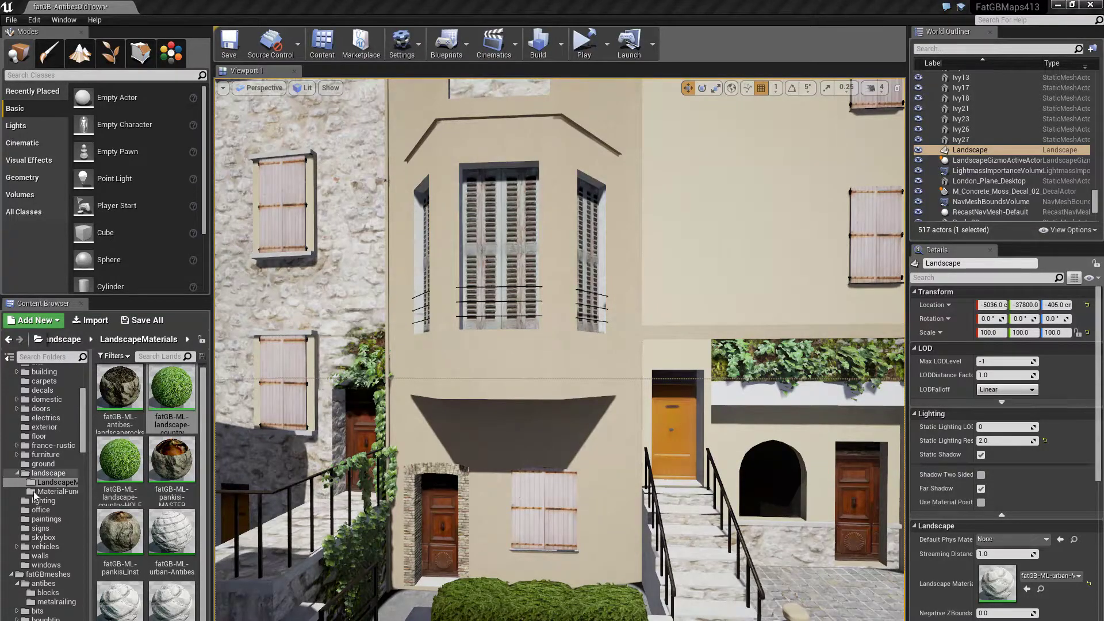
Select the Picasso museum building in the Antibes old town level.
{"action": "left_click_drag", "start_coordinate": [572, 444], "coordinate": [554, 523]}
{"action": "right_click_drag", "start_coordinate": [413, 460], "coordinate": [315, 448]}
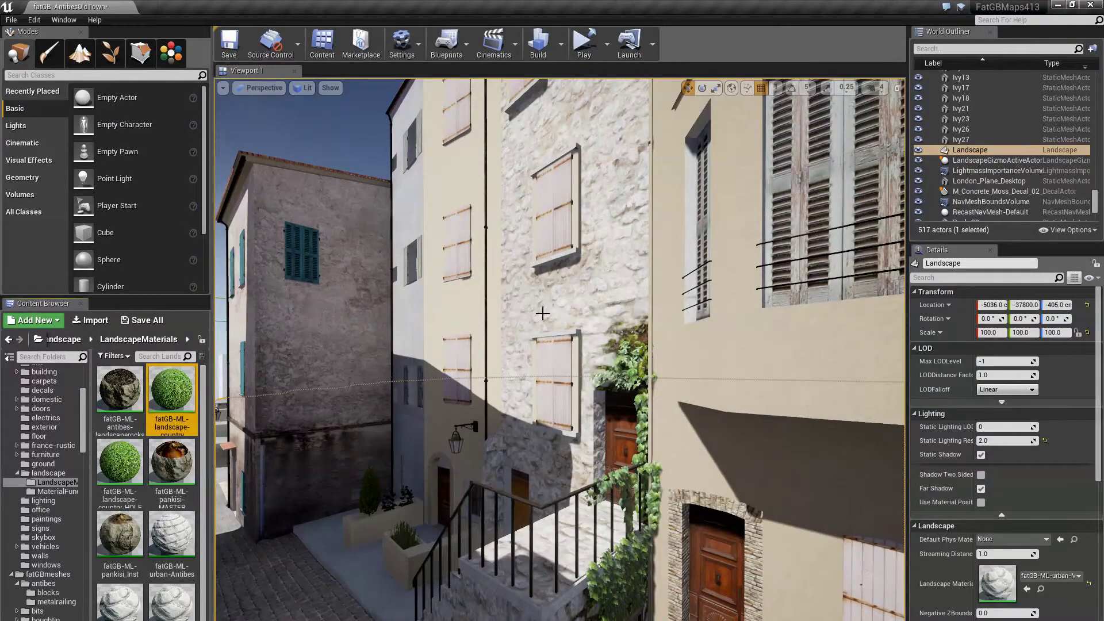
{"action": "right_click_drag", "start_coordinate": [543, 313], "coordinate": [418, 286]}
{"action": "right_click_drag", "start_coordinate": [617, 301], "coordinate": [625, 298]}
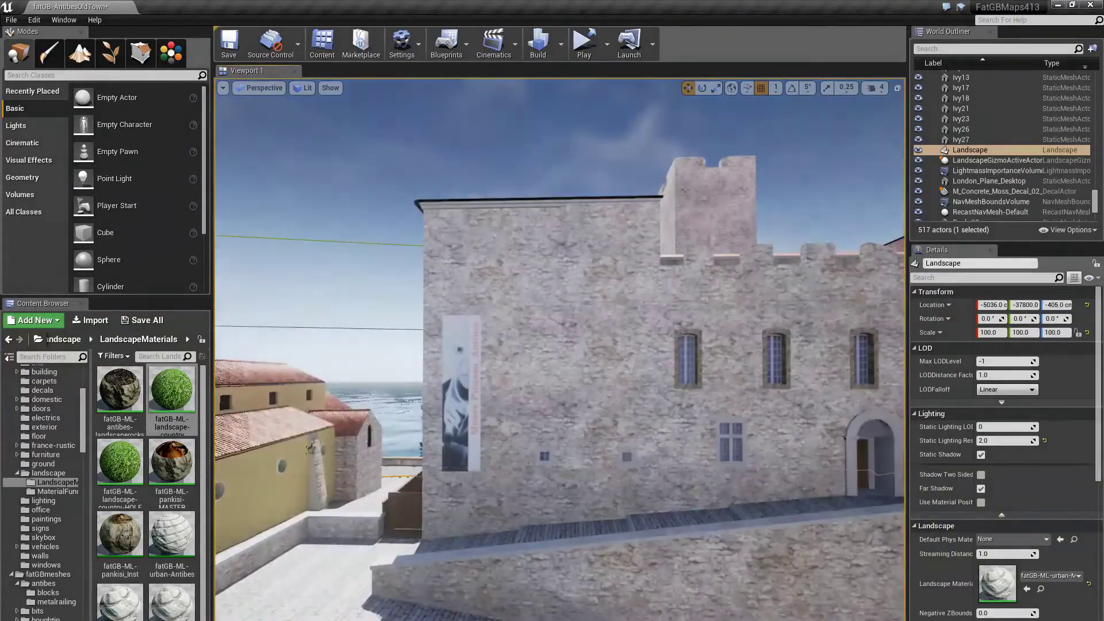
{"action": "right_click_drag", "start_coordinate": [515, 324], "coordinate": [517, 324]}
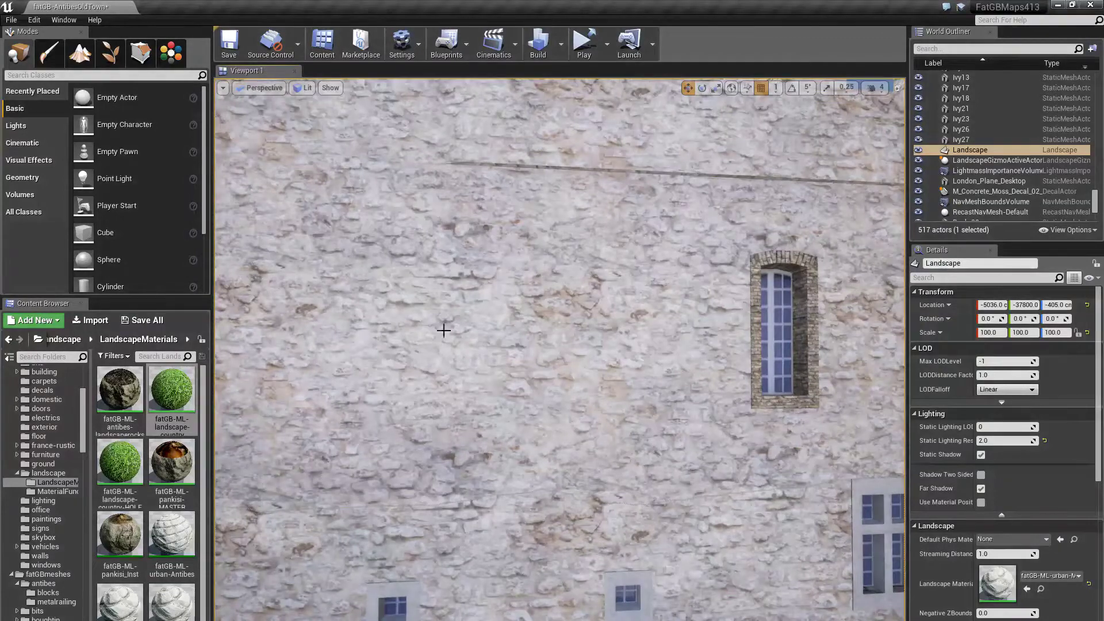
{"action": "right_click_drag", "start_coordinate": [555, 345], "coordinate": [532, 347]}
{"action": "left_click_drag", "start_coordinate": [567, 346], "coordinate": [568, 394]}
{"action": "left_click", "coordinate": [569, 395]}
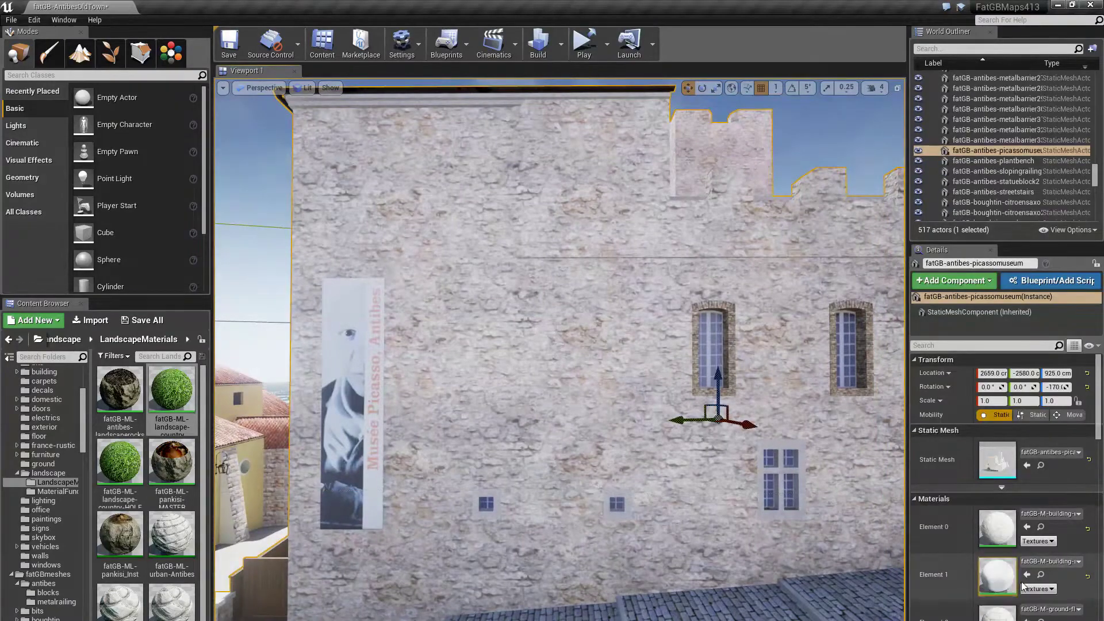
Locate the museum's Element 0 material in the Content Browser and open it for editing.
{"action": "scroll", "coordinate": [1027, 580], "scroll_direction": "down", "scroll_amount": 6}
{"action": "scroll", "coordinate": [1026, 579], "scroll_direction": "down", "scroll_amount": 2}
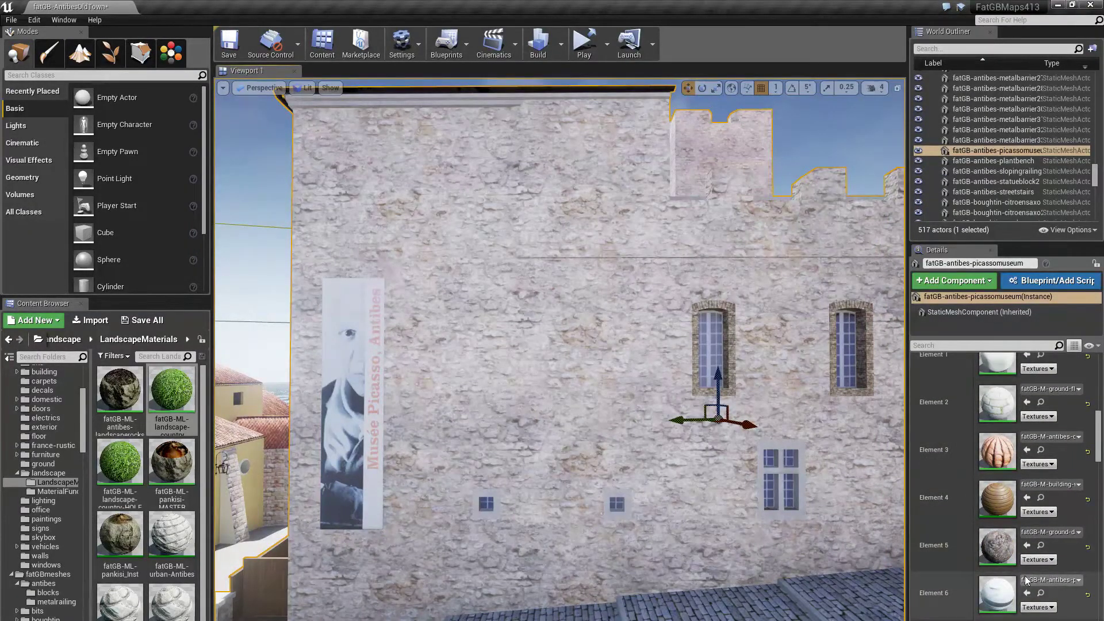
{"action": "scroll", "coordinate": [1051, 566], "scroll_direction": "down", "scroll_amount": 4}
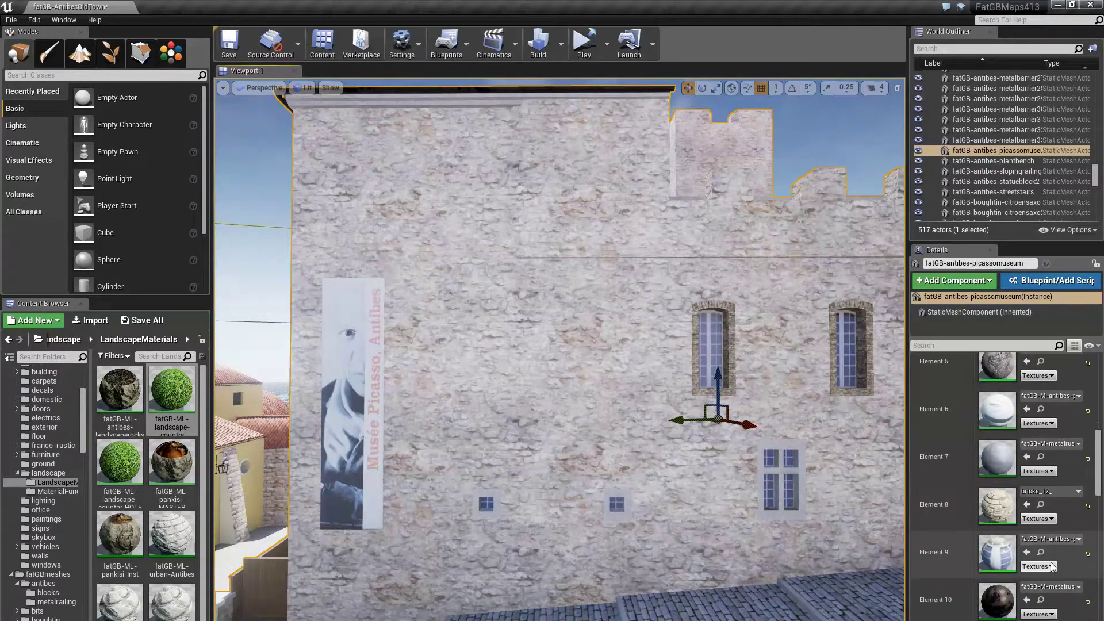
{"action": "scroll", "coordinate": [1051, 566], "scroll_direction": "up", "scroll_amount": 7}
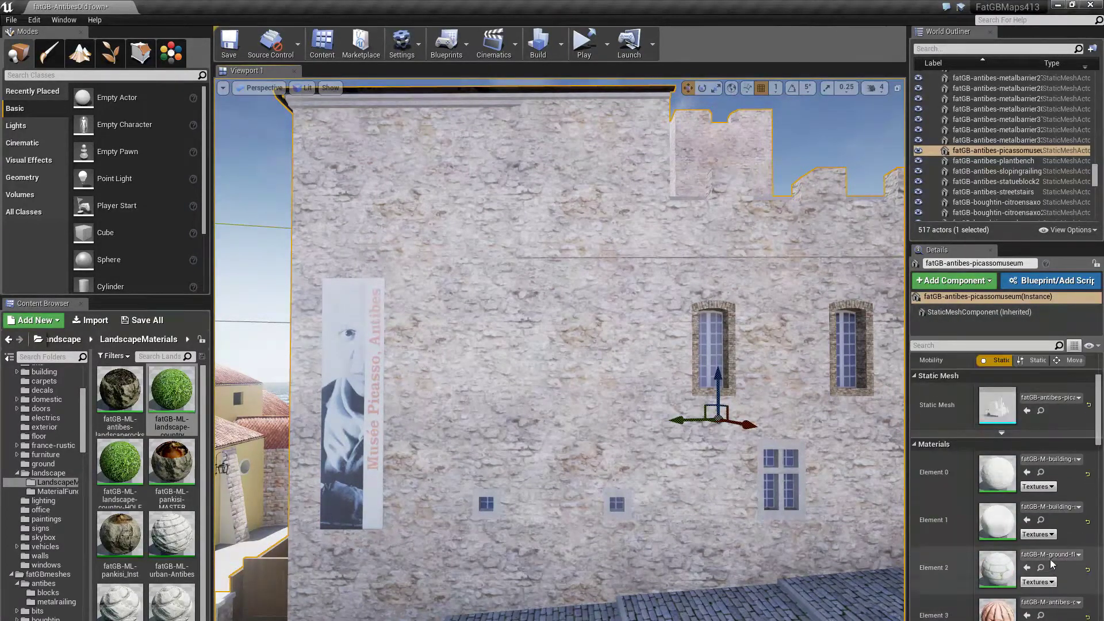
{"action": "left_click", "coordinate": [1041, 473]}
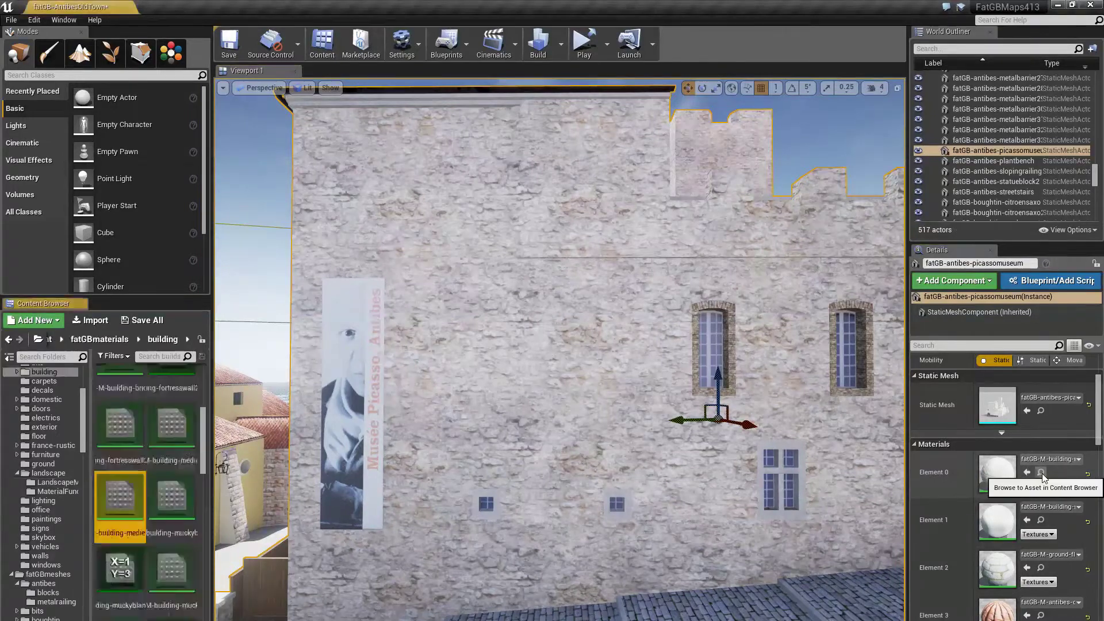
{"action": "double_click", "coordinate": [125, 495]}
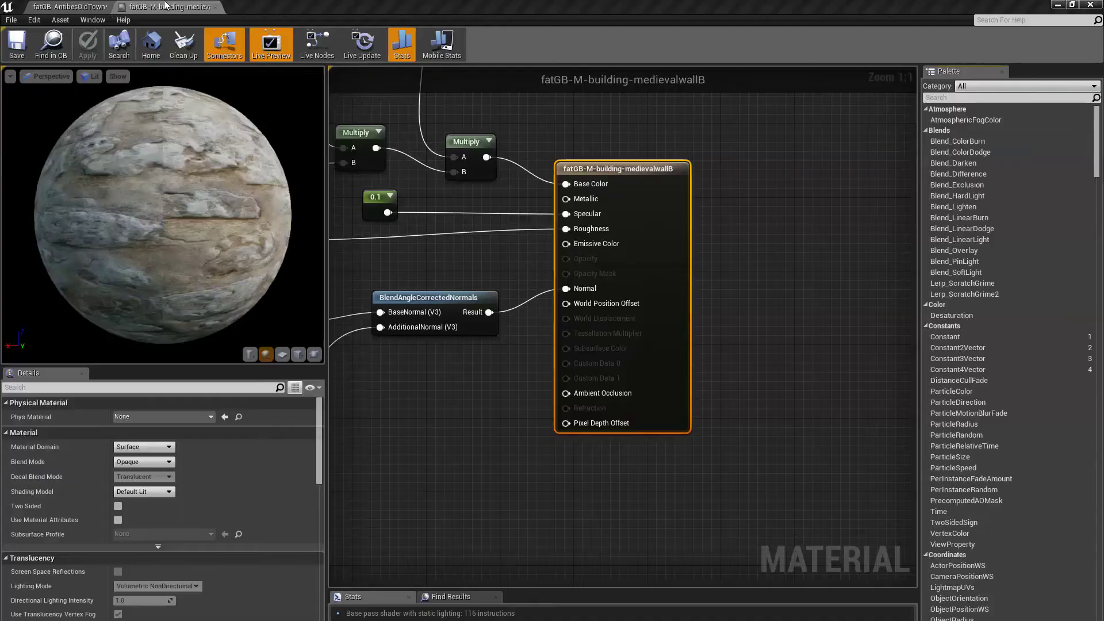
Examine the colour, normal and heightmap texture nodes in the medieval wall material graph.
{"action": "scroll", "coordinate": [492, 260], "scroll_direction": "down", "scroll_amount": 4}
{"action": "right_click_drag", "start_coordinate": [415, 262], "coordinate": [599, 264]}
{"action": "scroll", "coordinate": [599, 263], "scroll_direction": "up", "scroll_amount": 2}
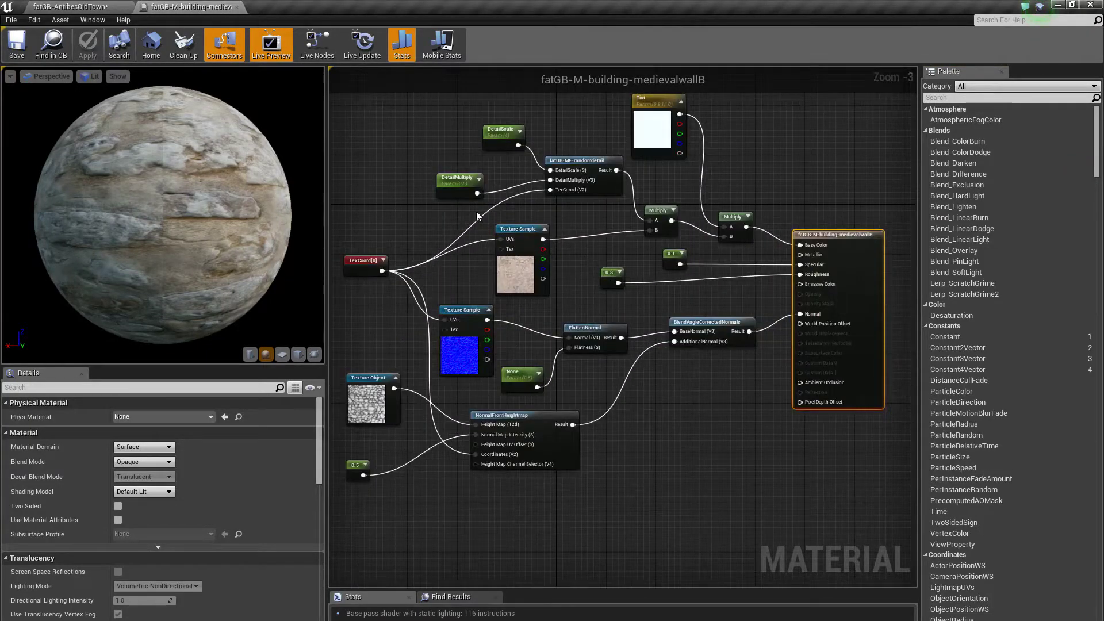
{"action": "scroll", "coordinate": [591, 240], "scroll_direction": "up", "scroll_amount": 1}
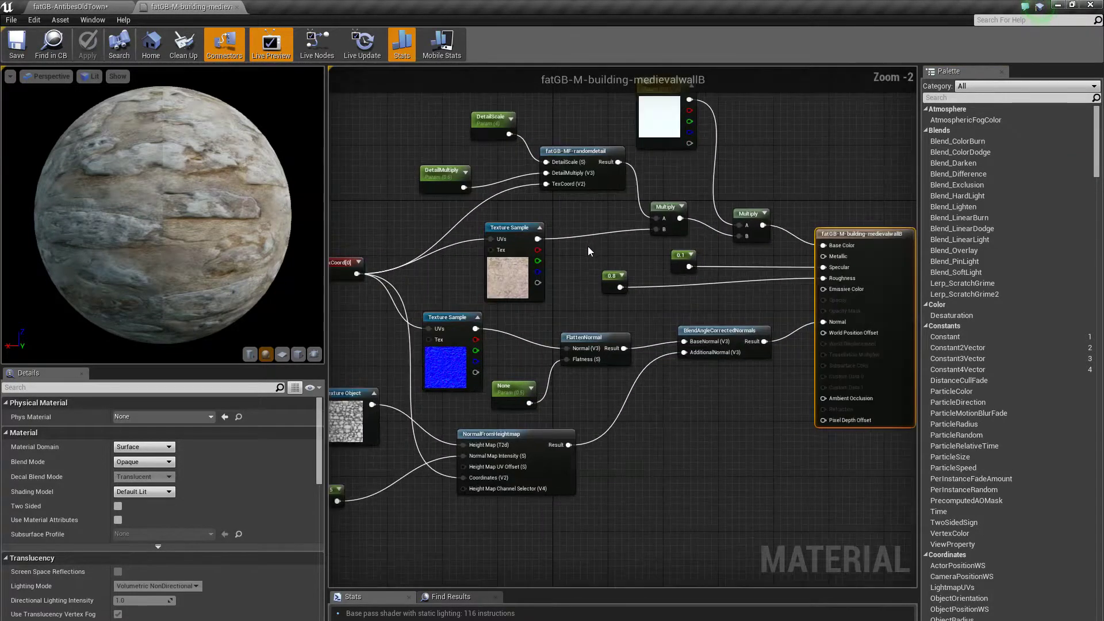
{"action": "right_click_drag", "start_coordinate": [568, 264], "coordinate": [657, 249]}
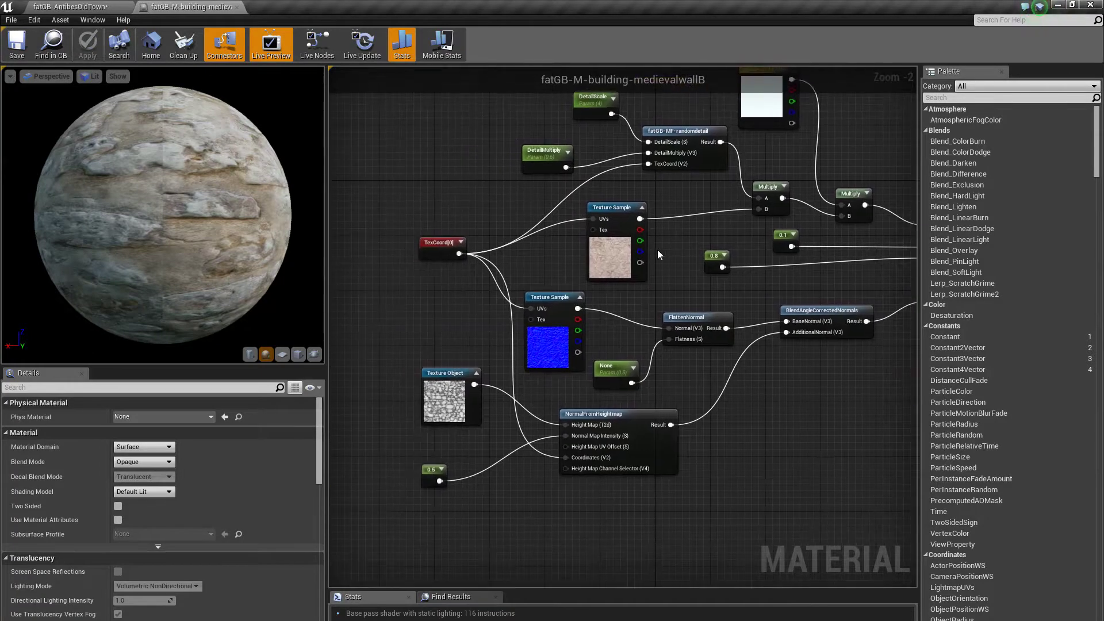
{"action": "left_click", "coordinate": [611, 257]}
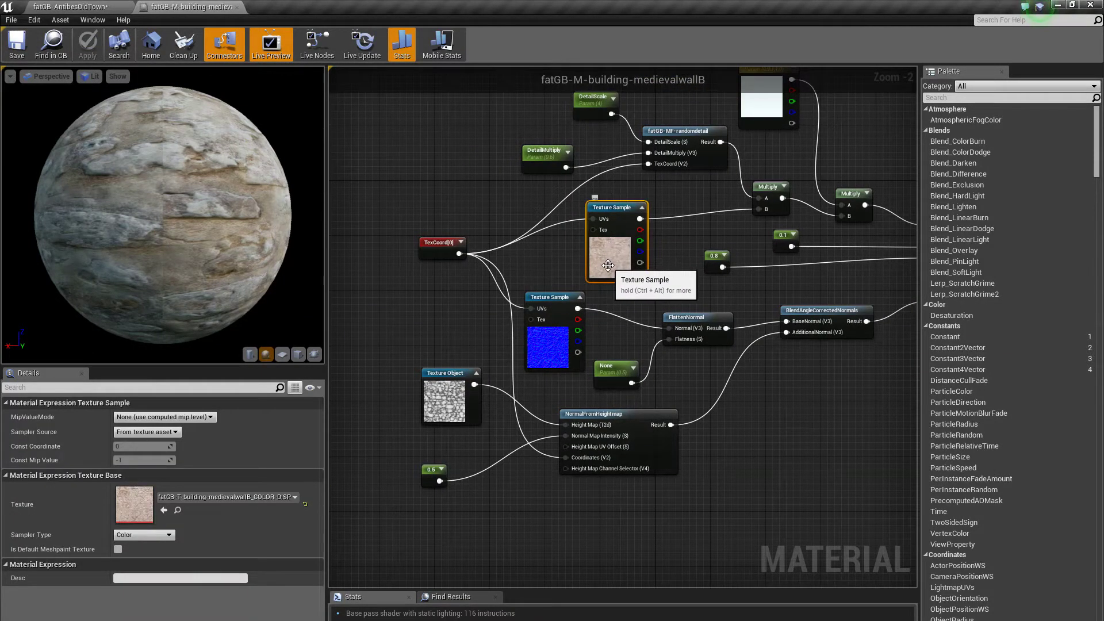
{"action": "left_click_drag", "start_coordinate": [222, 202], "coordinate": [227, 207]}
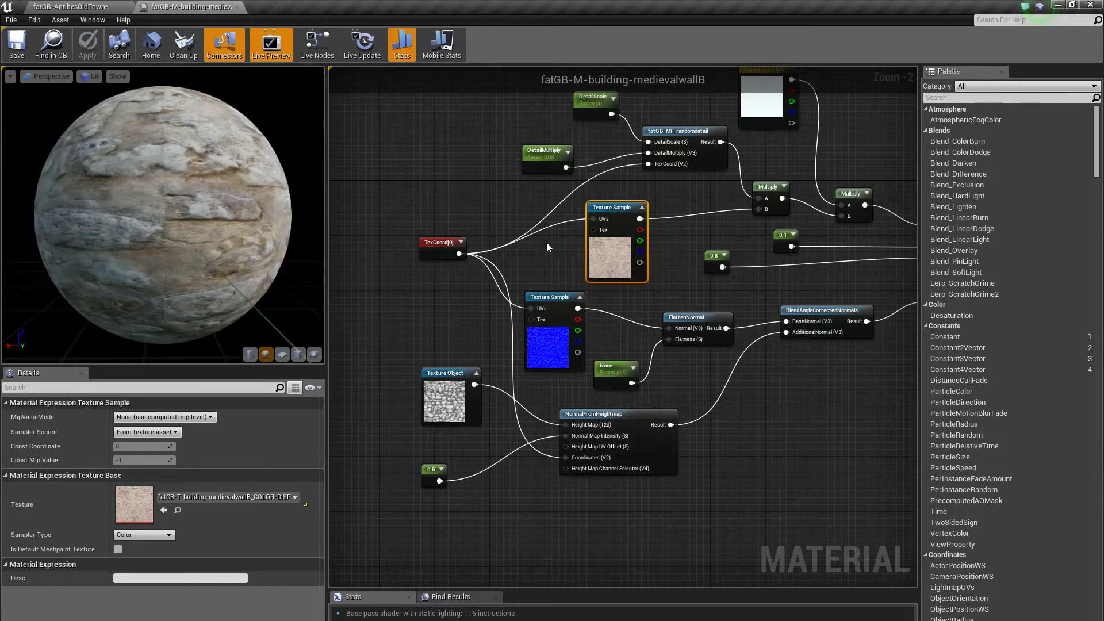
{"action": "left_click", "coordinate": [547, 345]}
{"action": "left_click", "coordinate": [436, 405]}
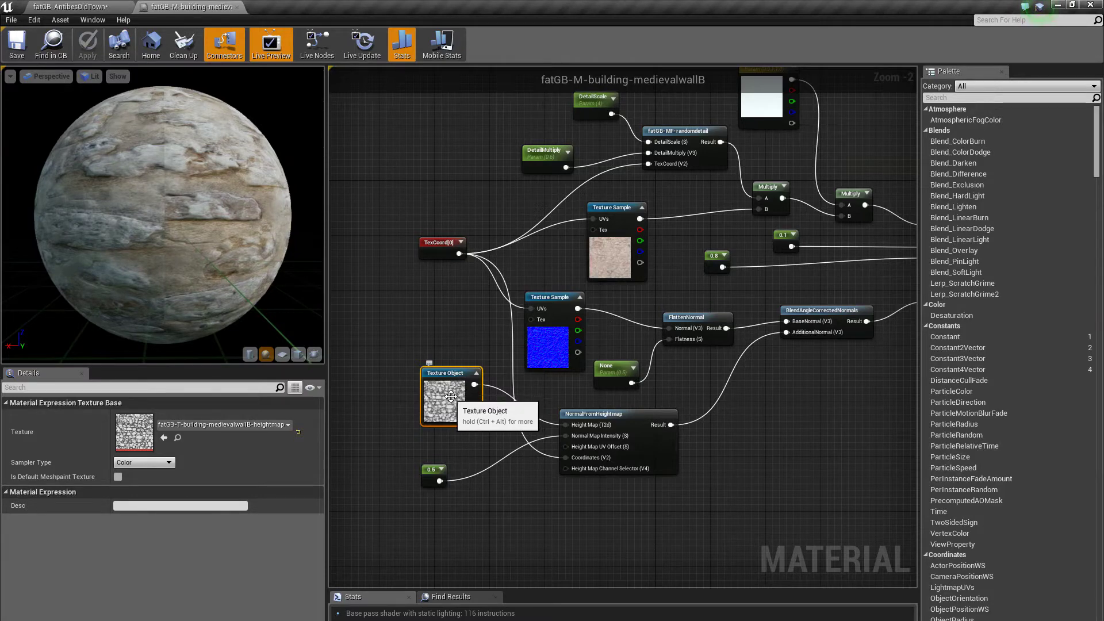
{"action": "scroll", "coordinate": [457, 391], "scroll_direction": "up", "scroll_amount": 2}
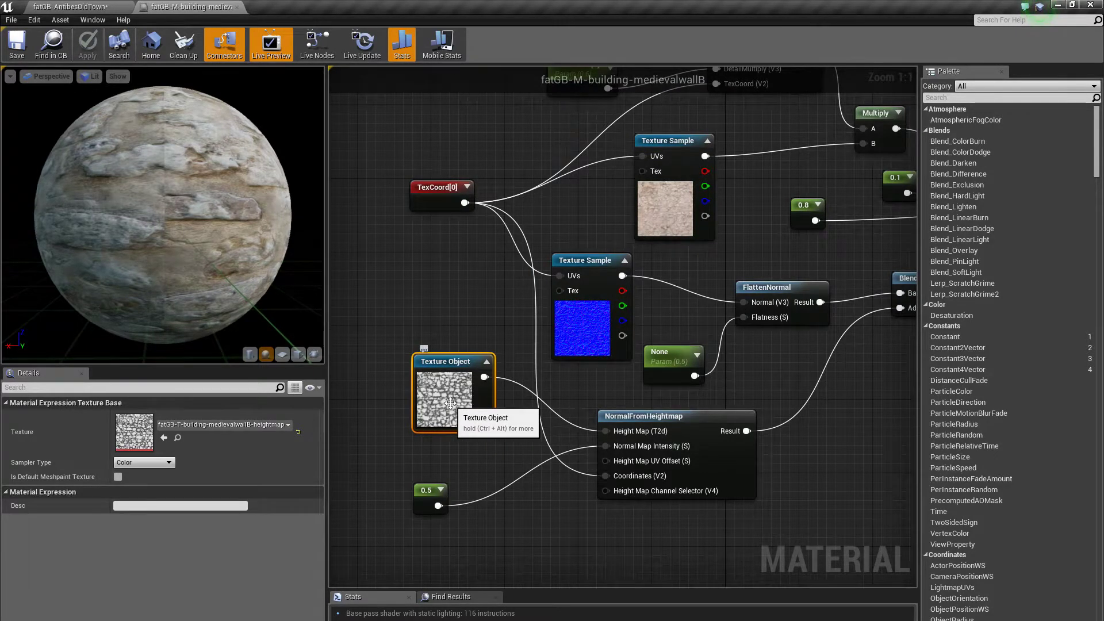
{"action": "scroll", "coordinate": [451, 403], "scroll_direction": "down", "scroll_amount": 2}
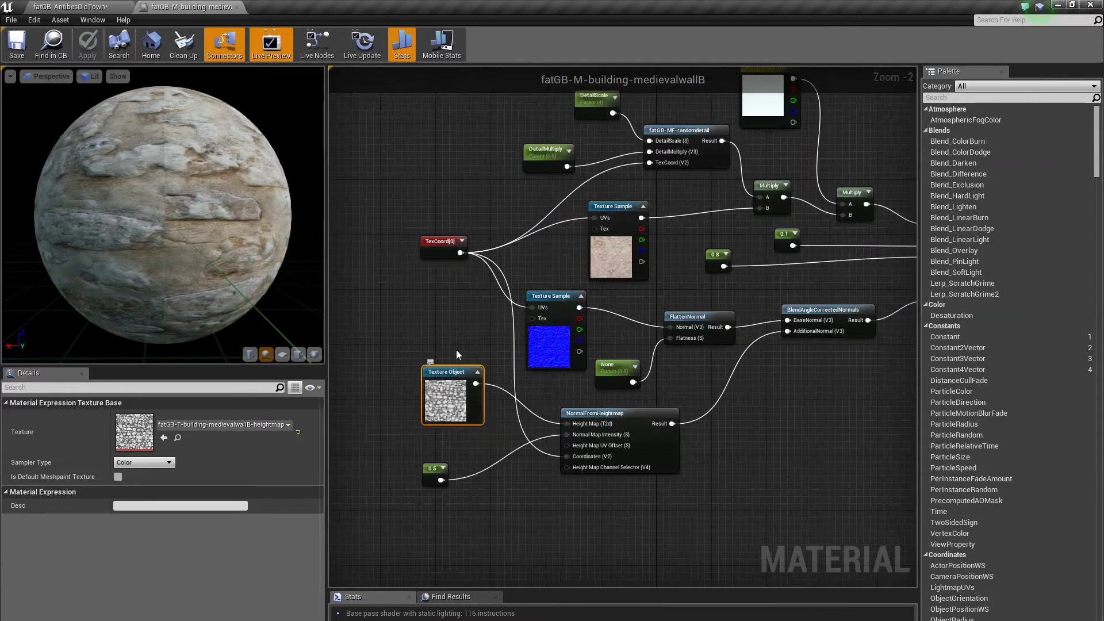
{"action": "scroll", "coordinate": [486, 373], "scroll_direction": "down", "scroll_amount": 1}
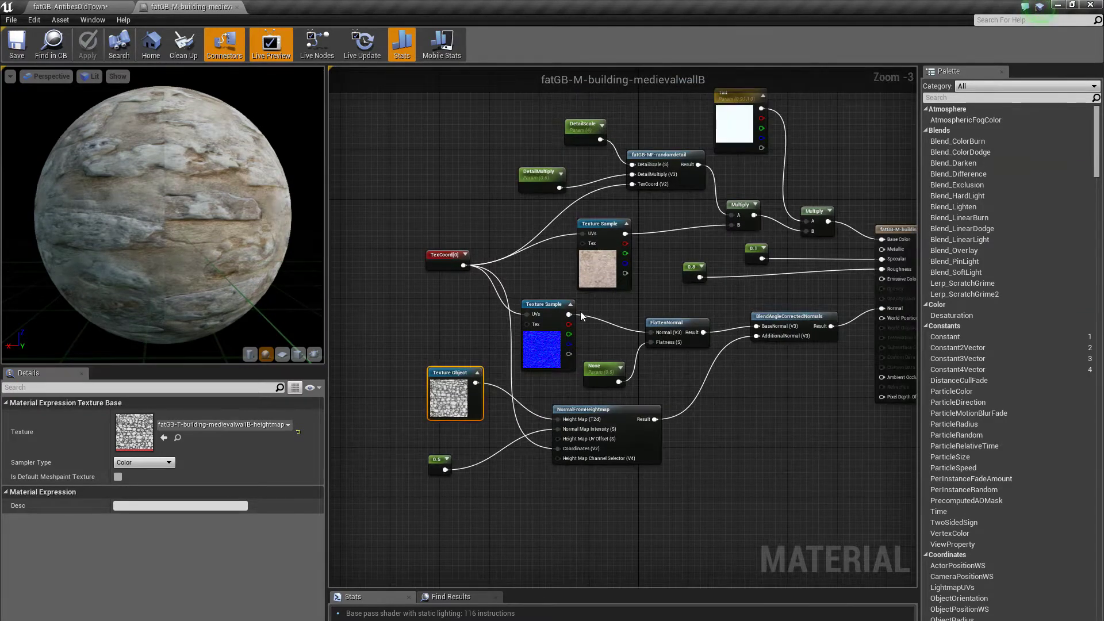
Examine the fatGB-MF-randomdetail function node and the scale, multiply and texture coordinate nodes feeding it.
{"action": "right_click_drag", "start_coordinate": [664, 291], "coordinate": [538, 358]}
{"action": "scroll", "coordinate": [555, 240], "scroll_direction": "up", "scroll_amount": 3}
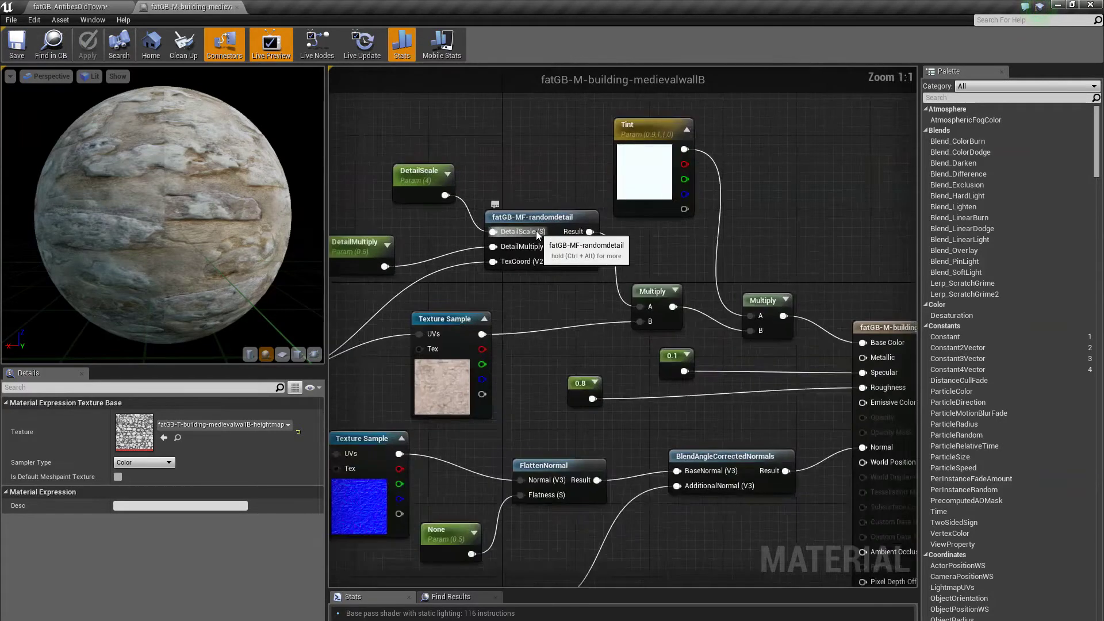
{"action": "right_click_drag", "start_coordinate": [509, 180], "coordinate": [582, 180]}
{"action": "left_click", "coordinate": [603, 223]}
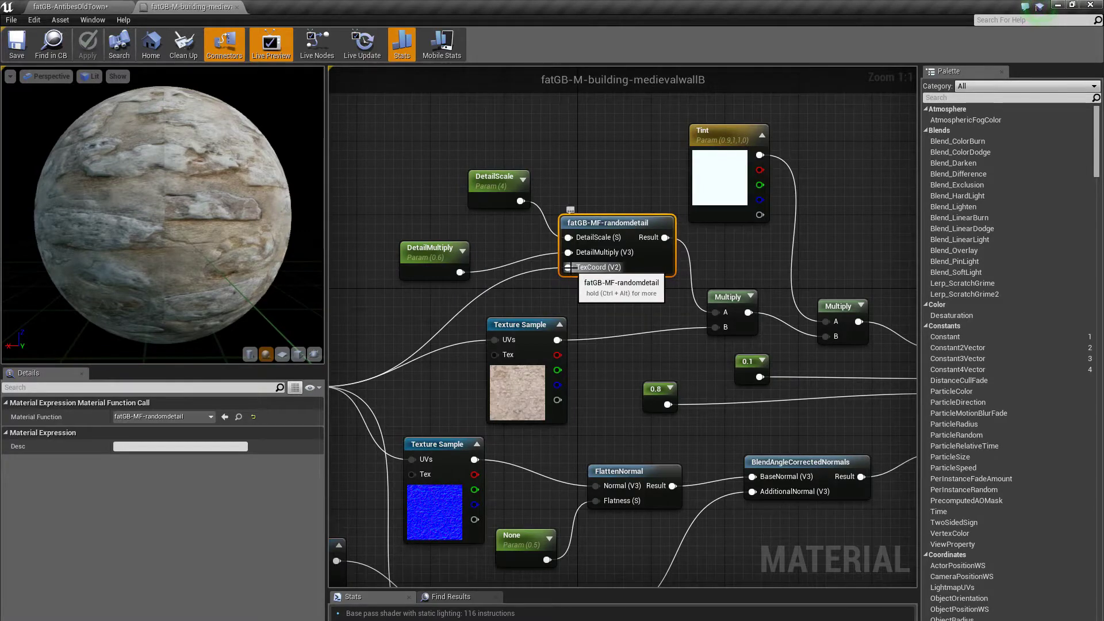
{"action": "right_click_drag", "start_coordinate": [395, 321], "coordinate": [557, 282]}
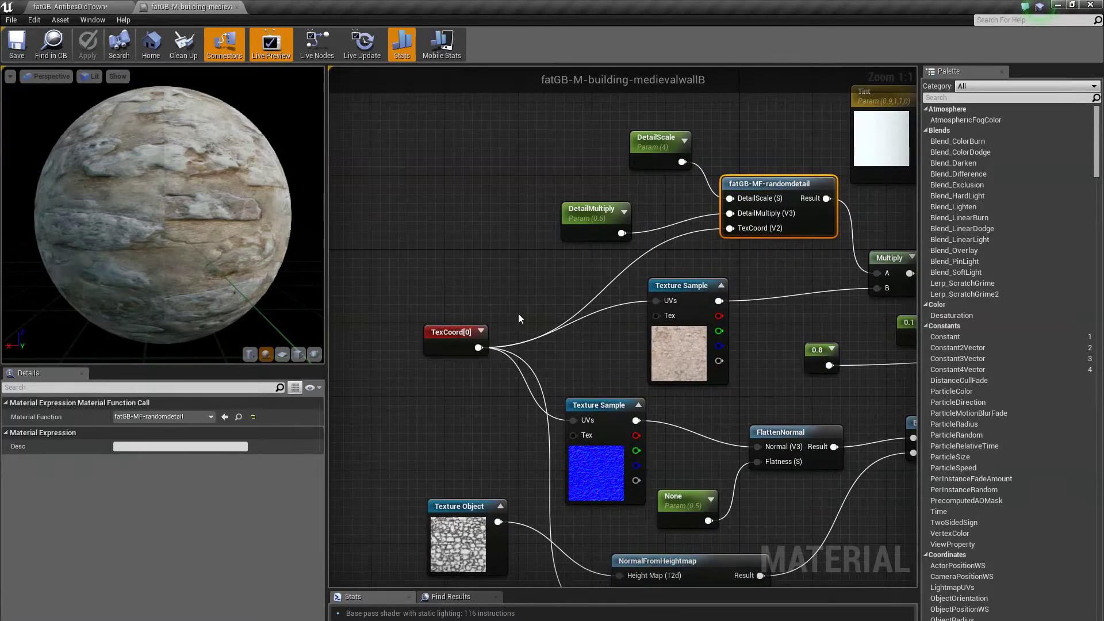
{"action": "mouse_move", "coordinate": [519, 314]}
{"action": "right_mouse_down"}
{"action": "mouse_move", "coordinate": [427, 357]}
{"action": "mouse_move", "coordinate": [450, 333]}
{"action": "mouse_move", "coordinate": [515, 314]}
{"action": "right_mouse_up"}
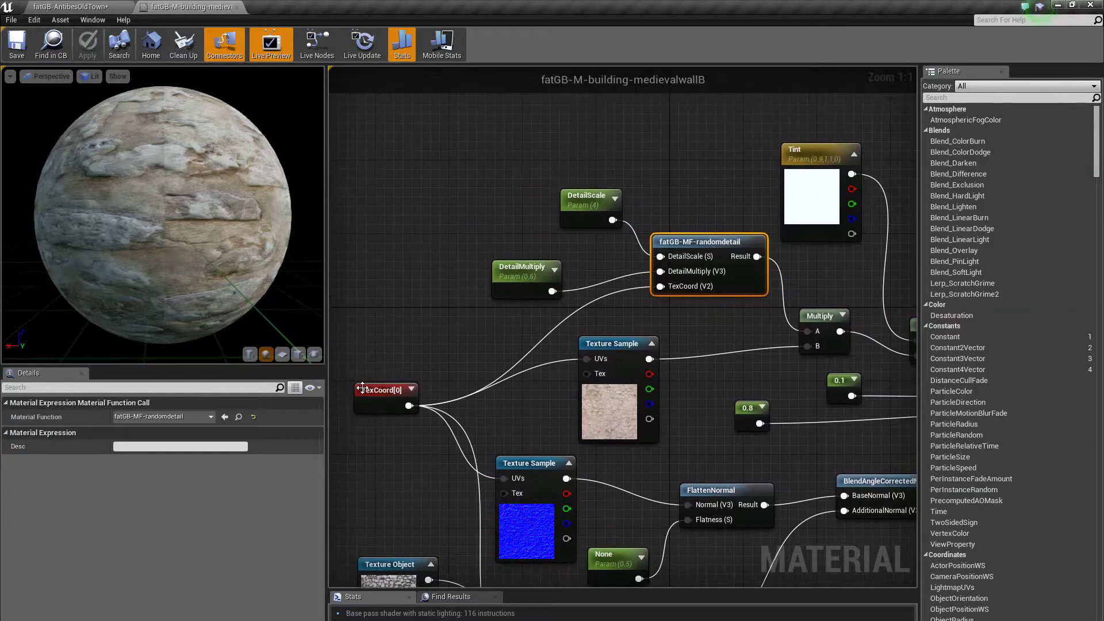
Set the DetailMultiply parameter's default value to 1 and inspect the museum walls in the level.
{"action": "left_click", "coordinate": [522, 265]}
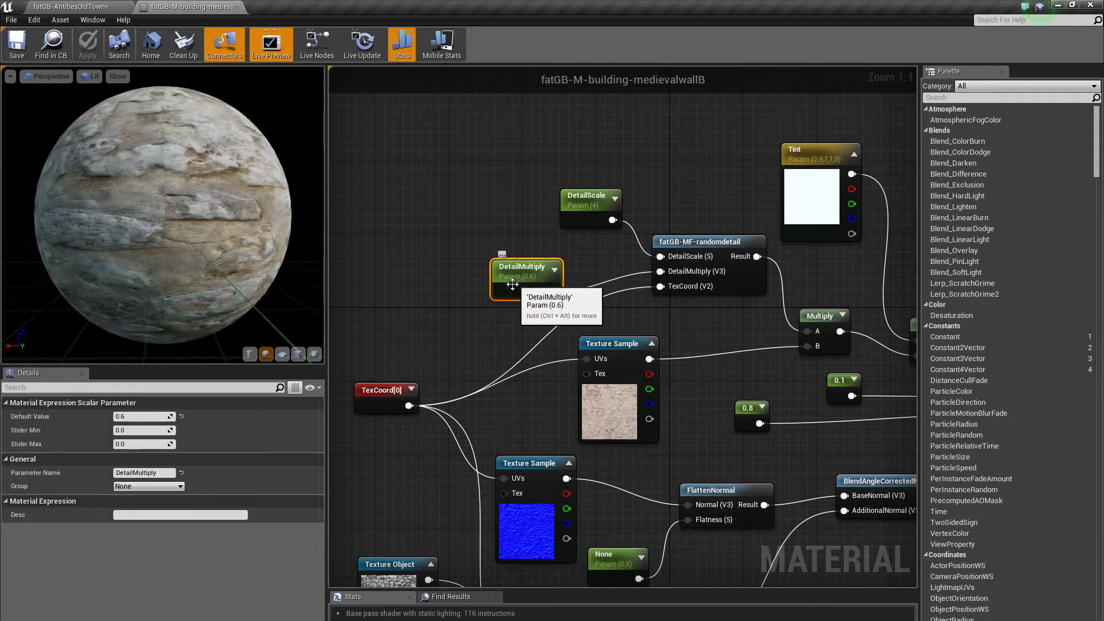
{"action": "left_click", "coordinate": [150, 418]}
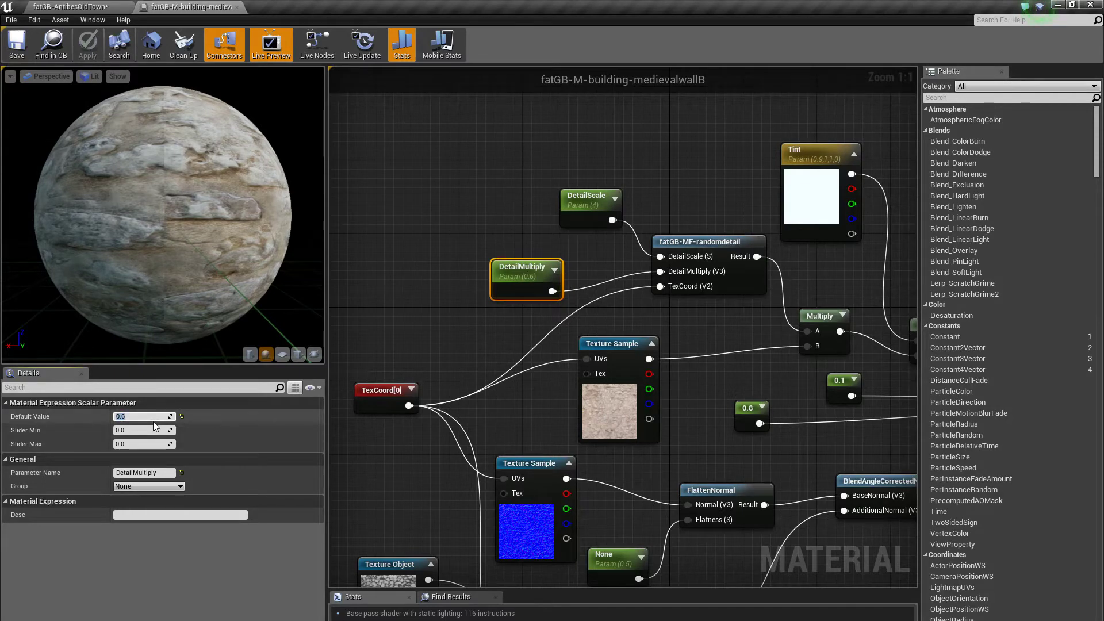
{"action": "type", "text": "1"}
{"action": "key", "text": "Tab"}
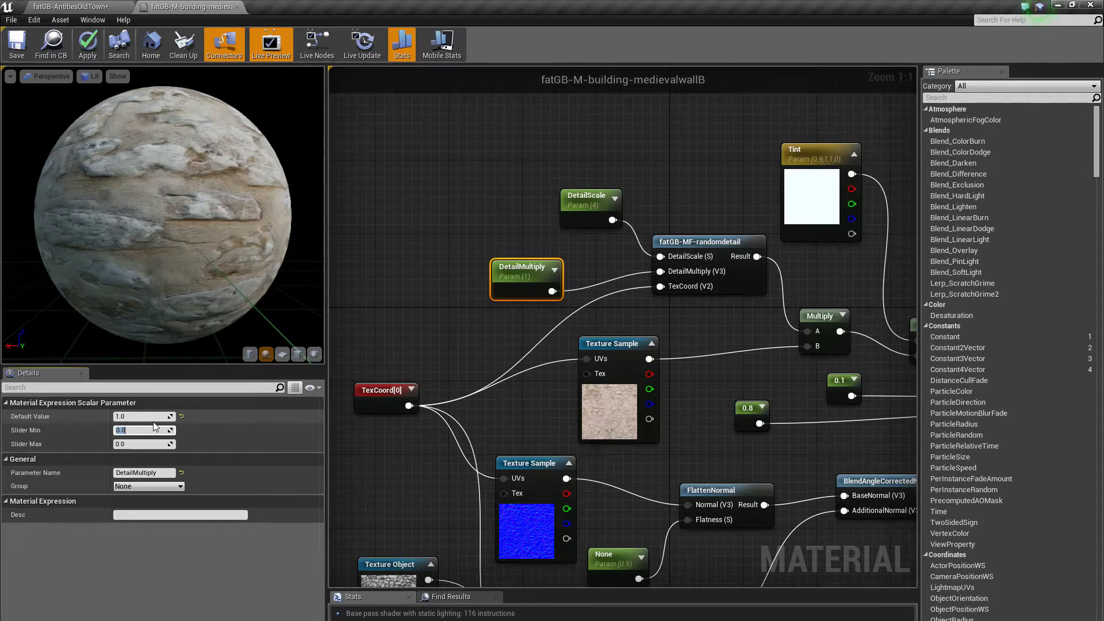
{"action": "left_click", "coordinate": [84, 6]}
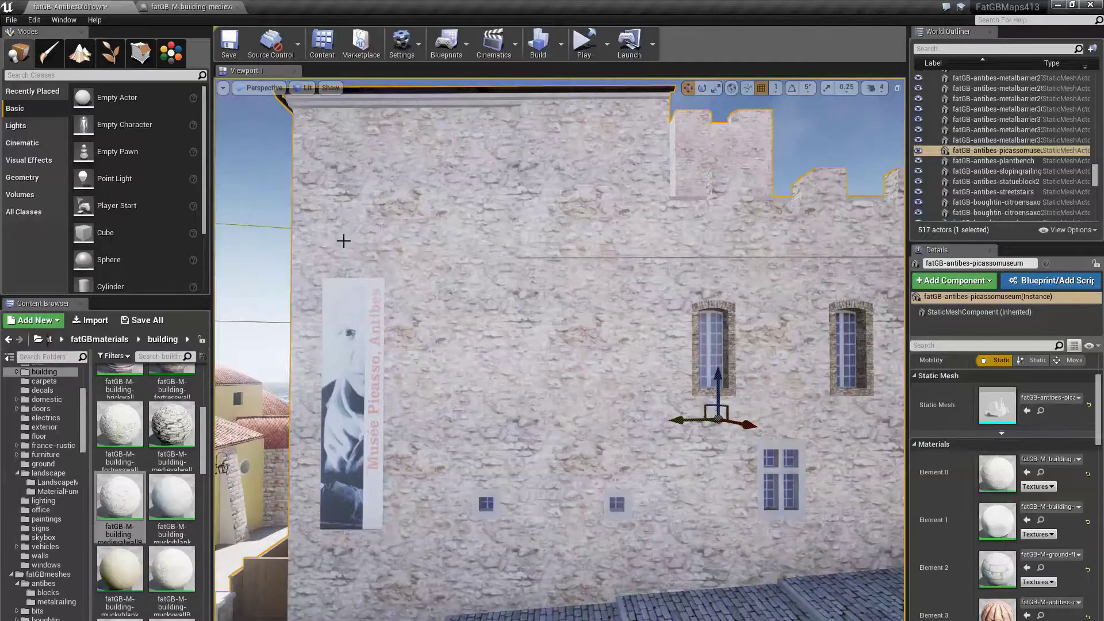
{"action": "right_click_drag", "start_coordinate": [343, 240], "coordinate": [342, 239]}
{"action": "right_click_drag", "start_coordinate": [555, 325], "coordinate": [555, 325]}
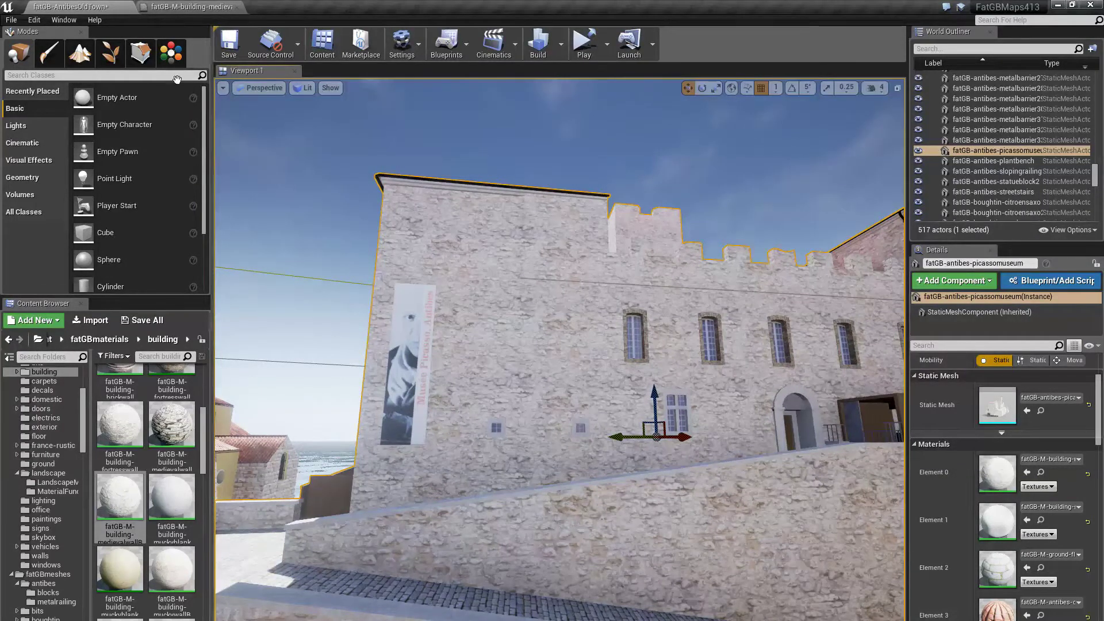
Detach the medieval wall material editor into a floating window over the level, keeping the museum wall visible.
{"action": "left_click", "coordinate": [189, 7]}
{"action": "left_click_drag", "start_coordinate": [207, 7], "coordinate": [155, 226]}
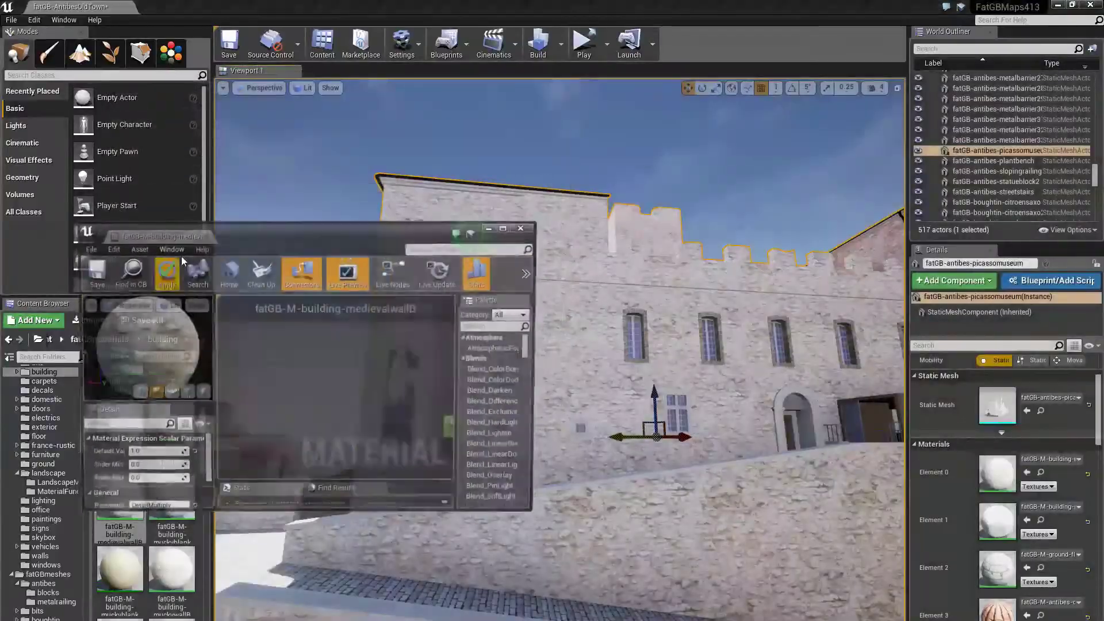
{"action": "left_click_drag", "start_coordinate": [222, 232], "coordinate": [193, 75]}
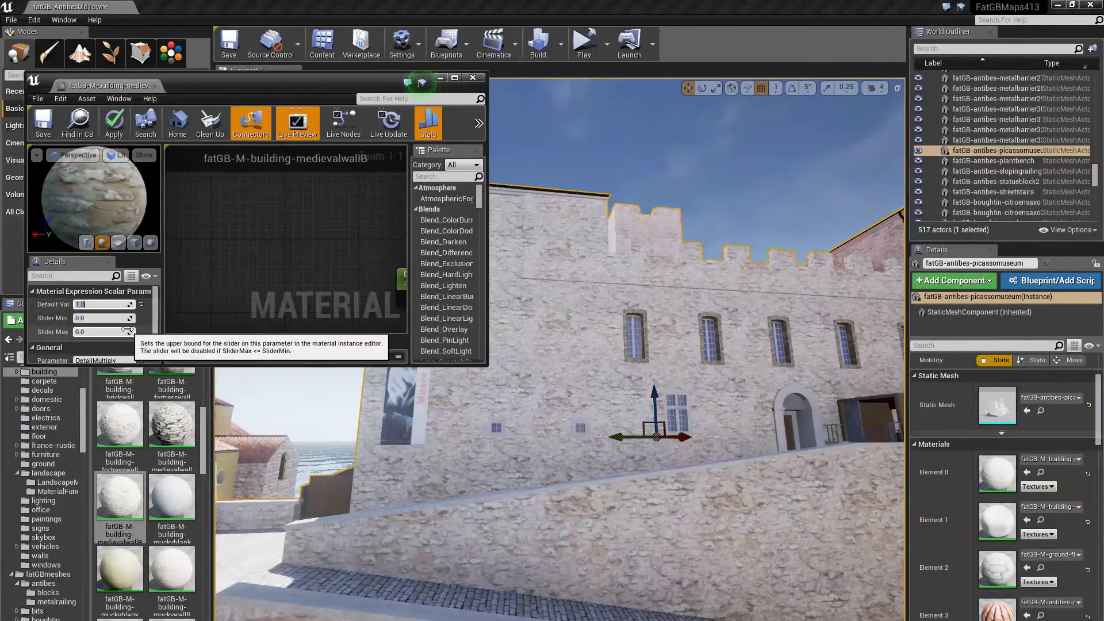
Set the DetailMultiply default value to 0.1, apply it and inspect the wall's colour variation up close.
{"action": "key", "text": "Return"}
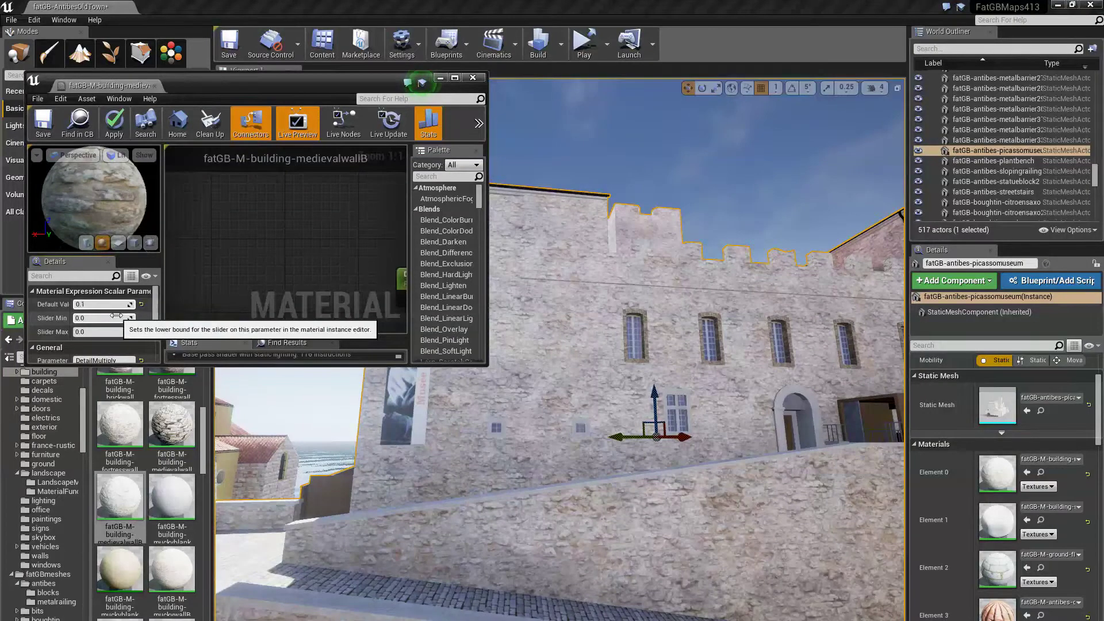
{"action": "key", "text": "Return"}
{"action": "right_click_drag", "start_coordinate": [507, 554], "coordinate": [511, 553]}
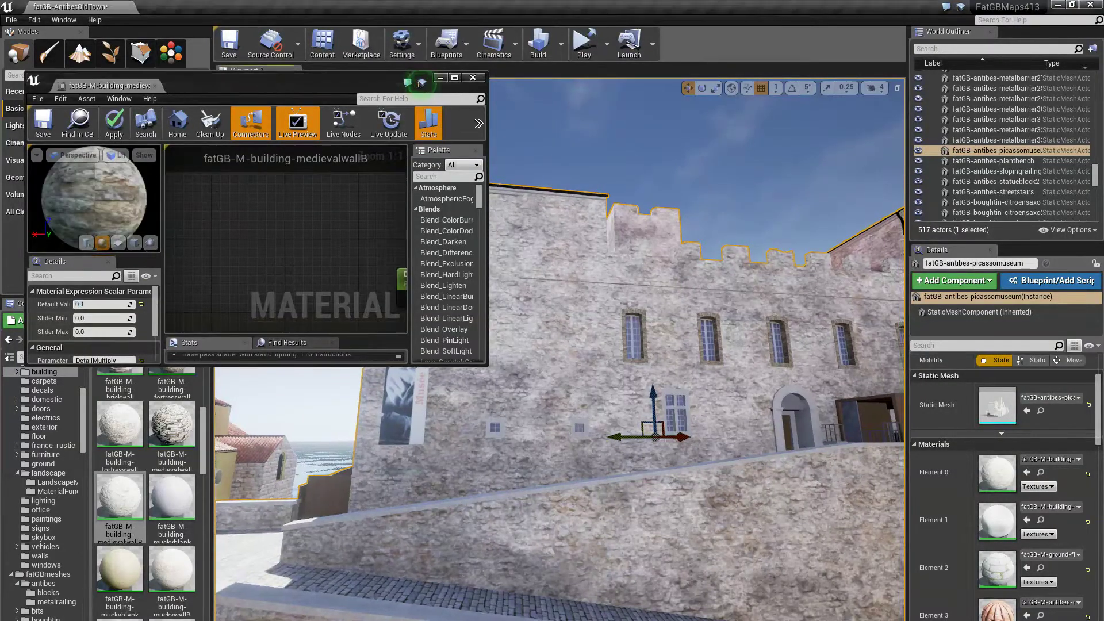
{"action": "left_click_drag", "start_coordinate": [633, 402], "coordinate": [593, 415]}
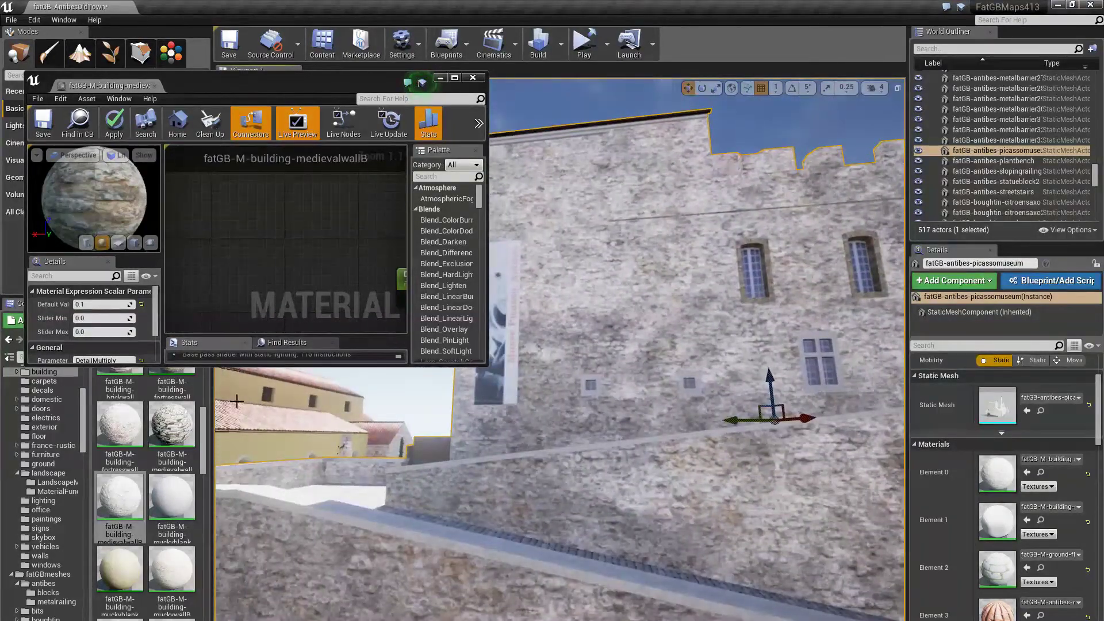
Set the DetailMultiply default value to 0.6, check the wall in the level and maximize the material editor.
{"action": "left_click", "coordinate": [97, 304]}
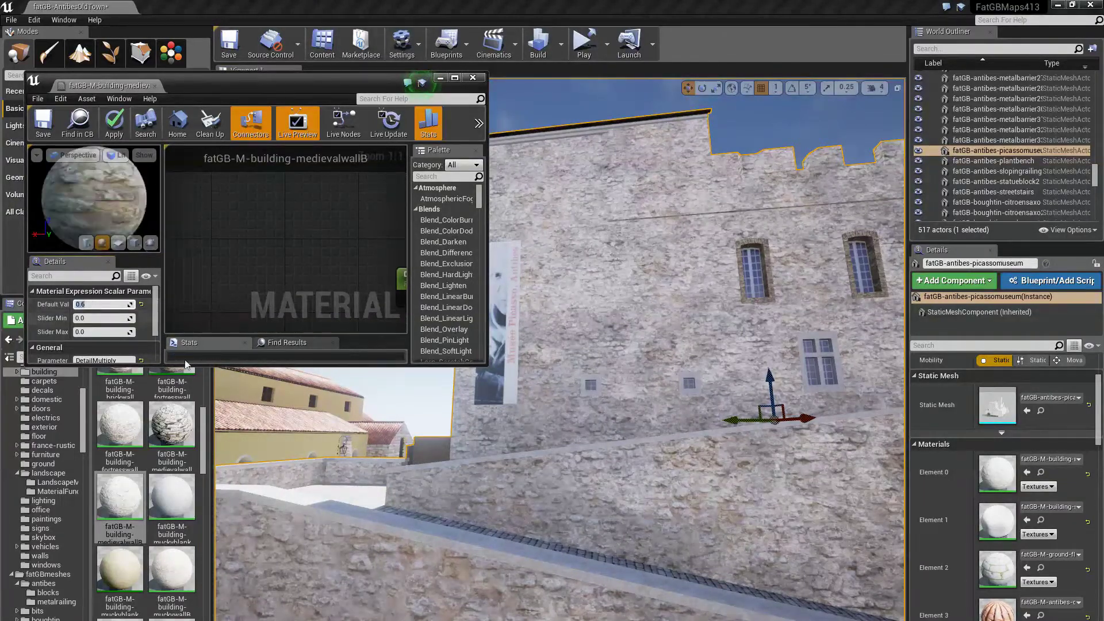
{"action": "left_click_drag", "start_coordinate": [585, 472], "coordinate": [540, 353]}
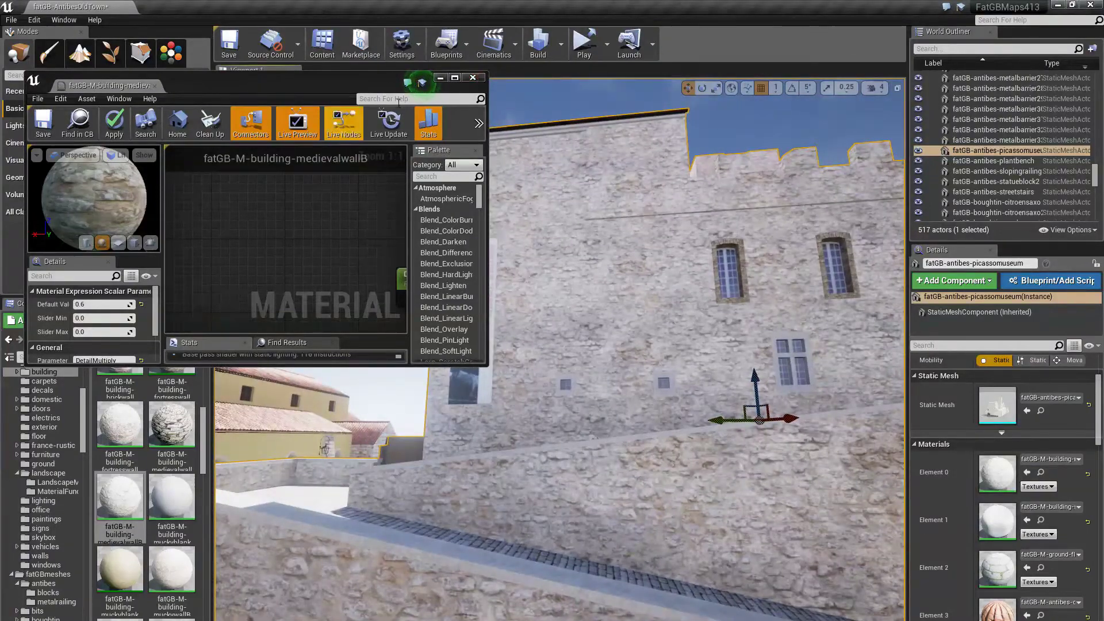
{"action": "left_click", "coordinate": [454, 77]}
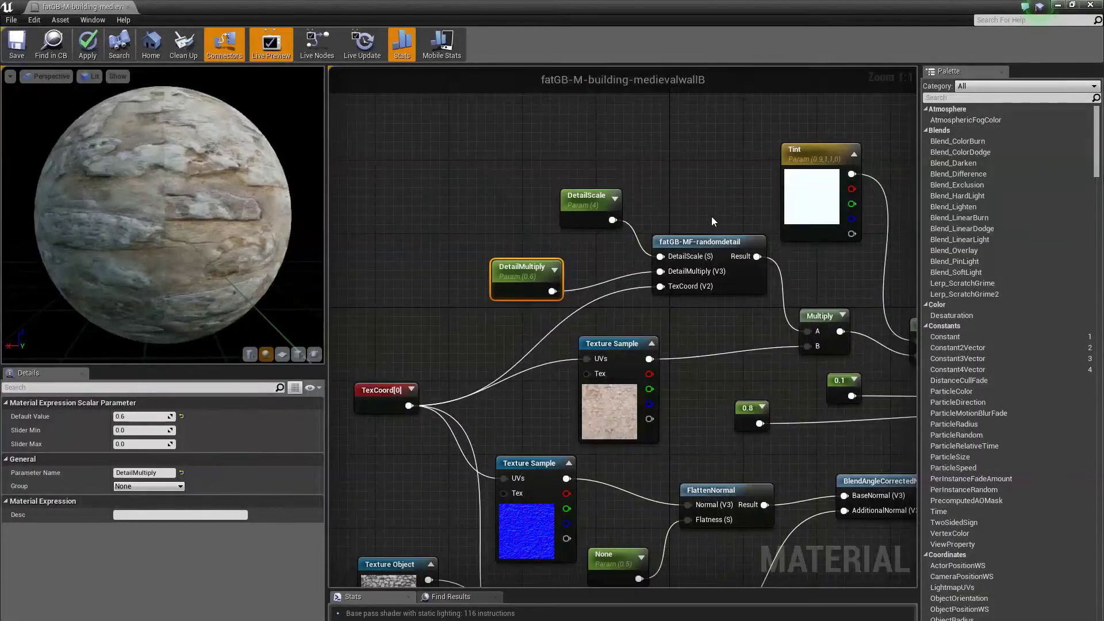
Dock the medieval wall material editor beside the level tab and open the fatGB-MF-randomdetail function used in its graph.
{"action": "left_click", "coordinate": [691, 241]}
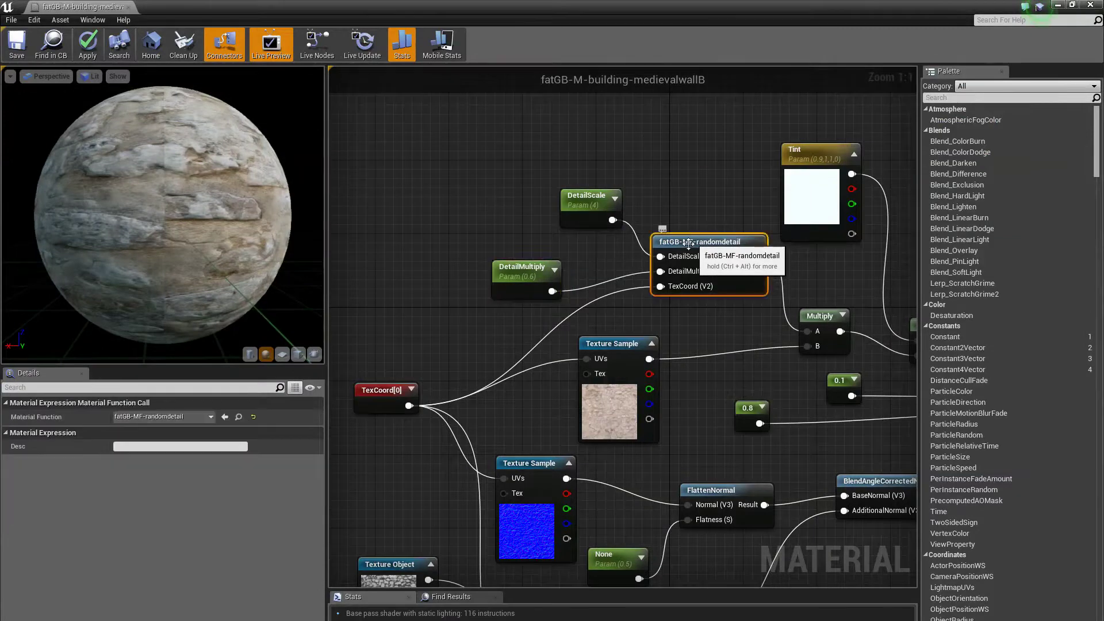
{"action": "left_click", "coordinate": [238, 417]}
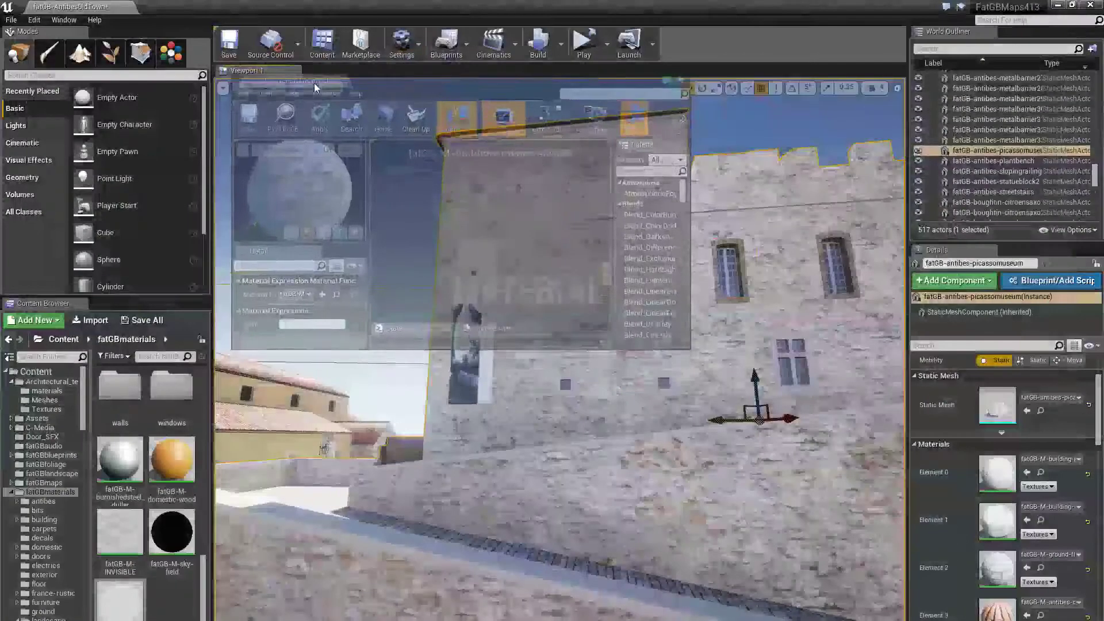
{"action": "left_click_drag", "start_coordinate": [314, 83], "coordinate": [235, 9]}
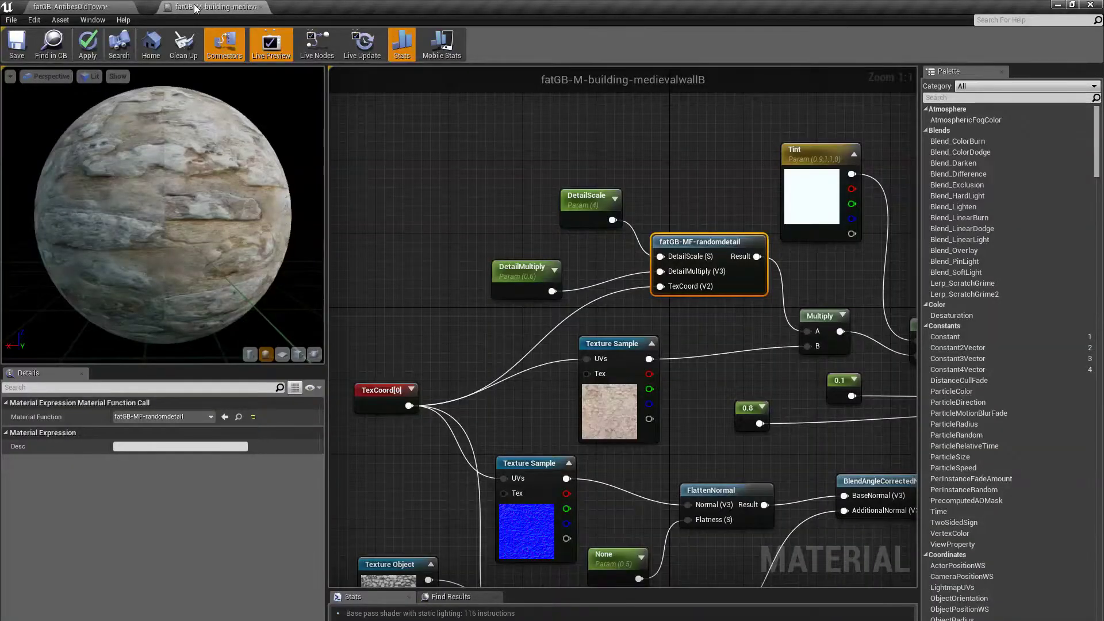
{"action": "left_click", "coordinate": [88, 6]}
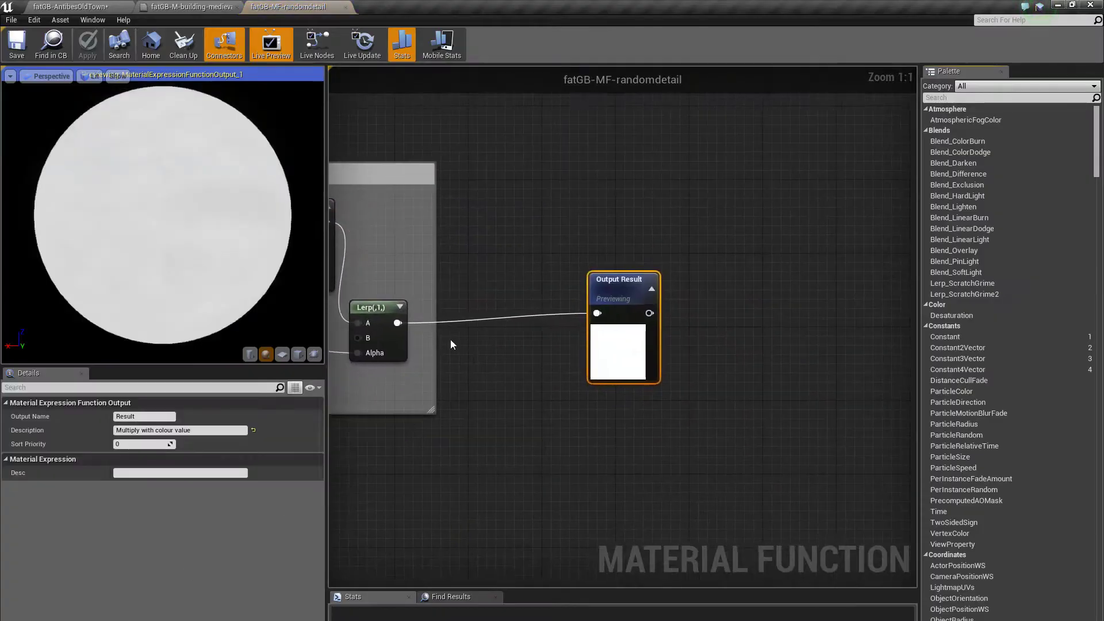
Survey the random detail function's graph and view the T_MacroVariation texture used by the uppermost texture sample.
{"action": "scroll", "coordinate": [501, 370], "scroll_direction": "down", "scroll_amount": 3}
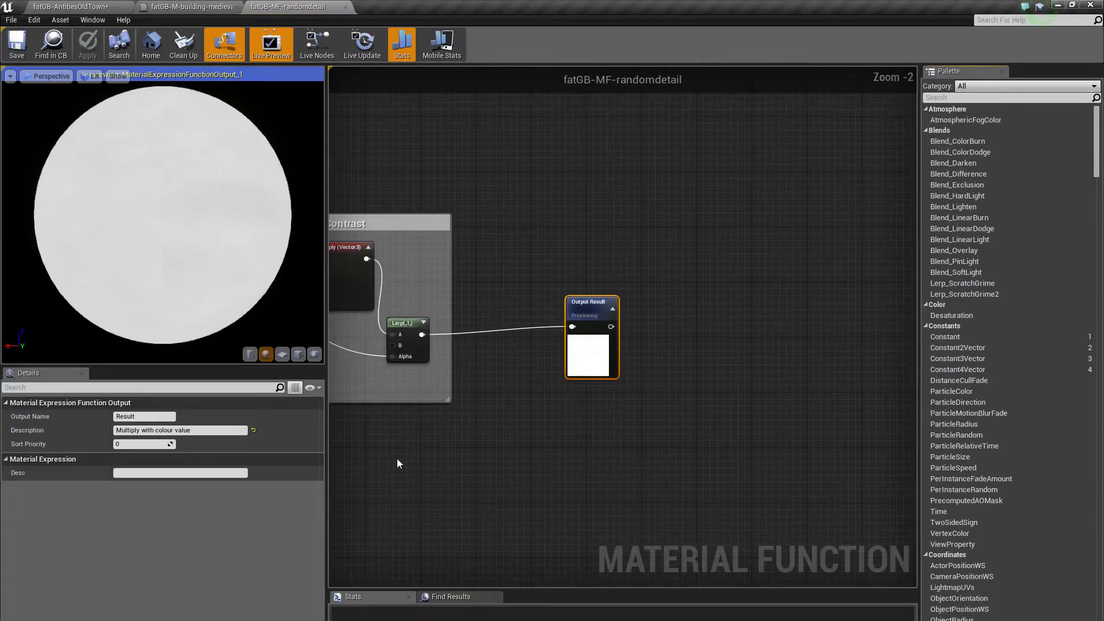
{"action": "right_click_drag", "start_coordinate": [397, 458], "coordinate": [660, 450]}
{"action": "scroll", "coordinate": [661, 451], "scroll_direction": "down", "scroll_amount": 2}
{"action": "right_click_drag", "start_coordinate": [481, 428], "coordinate": [747, 390]}
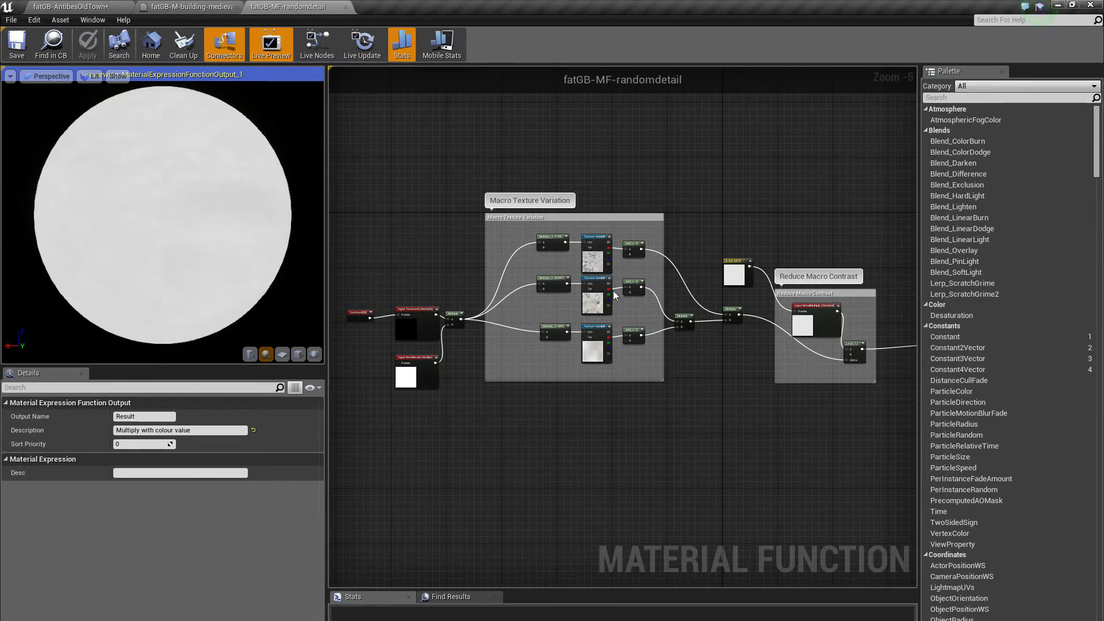
{"action": "left_click", "coordinate": [592, 262]}
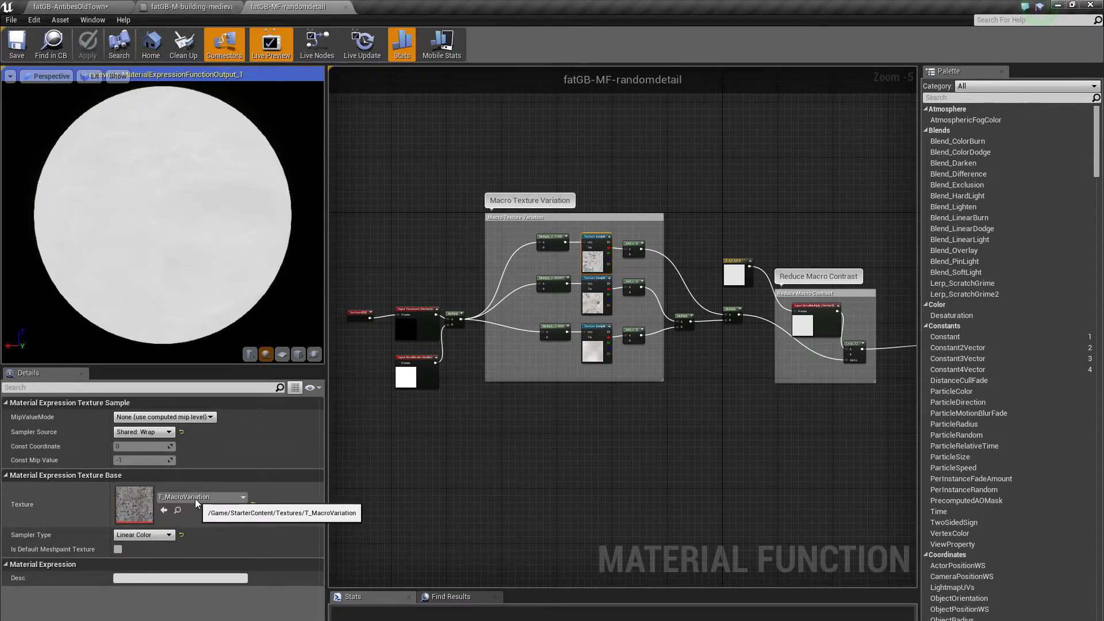
{"action": "double_click", "coordinate": [133, 502]}
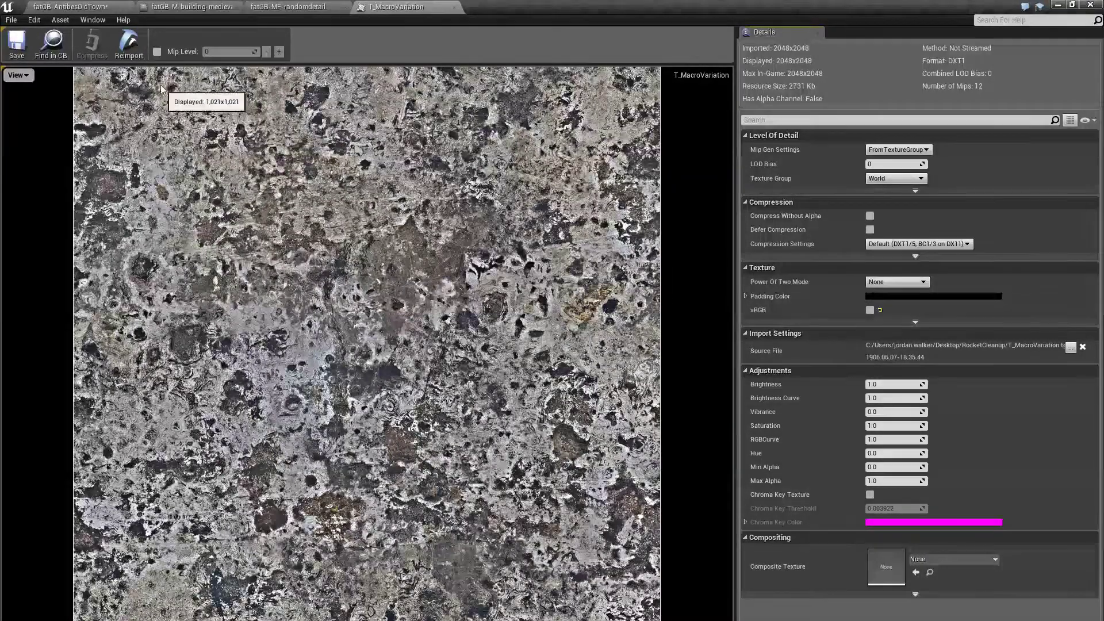
{"action": "left_click", "coordinate": [455, 7]}
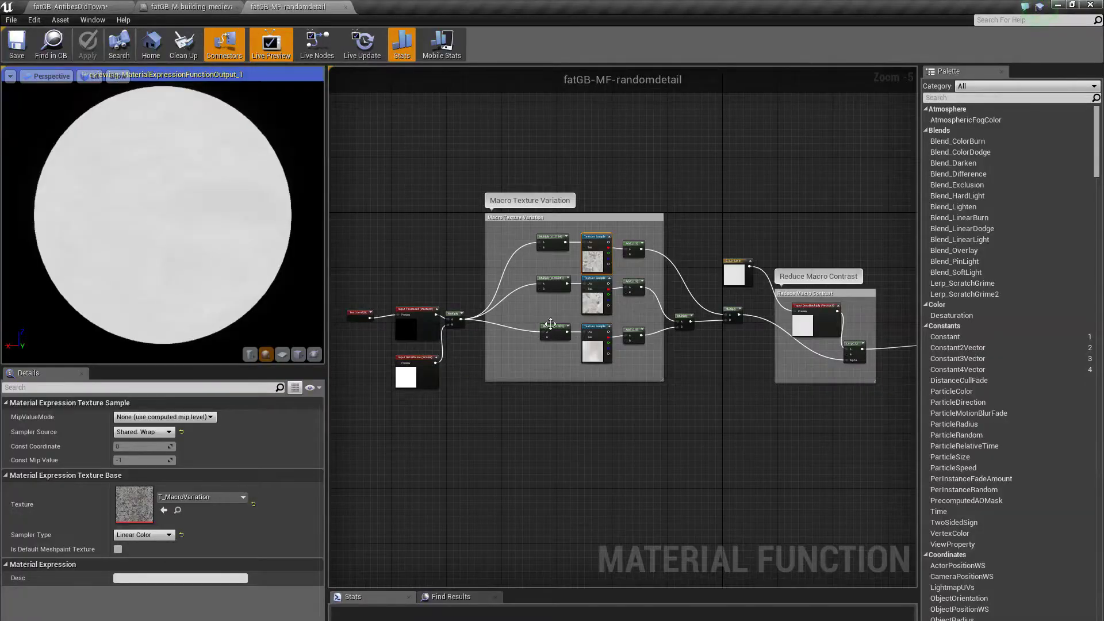
Examine how the TexCoord and DetailScale inputs feed the three scaled texture samples in the Macro Texture Variation group.
{"action": "scroll", "coordinate": [624, 247], "scroll_direction": "up", "scroll_amount": 2}
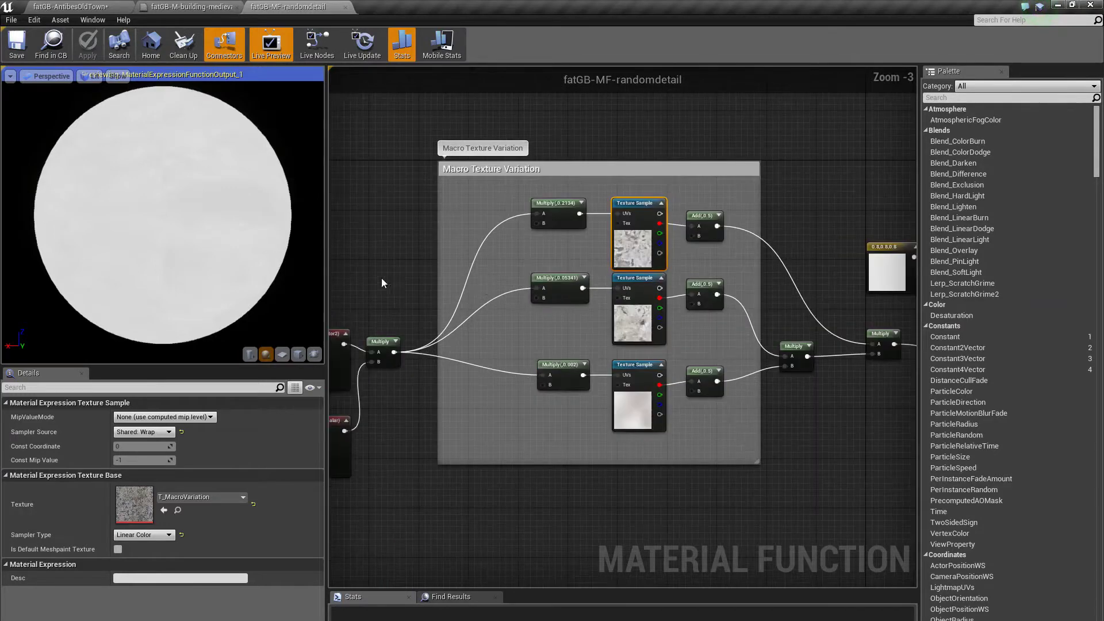
{"action": "right_click_drag", "start_coordinate": [382, 277], "coordinate": [646, 222]}
{"action": "left_click", "coordinate": [470, 290]}
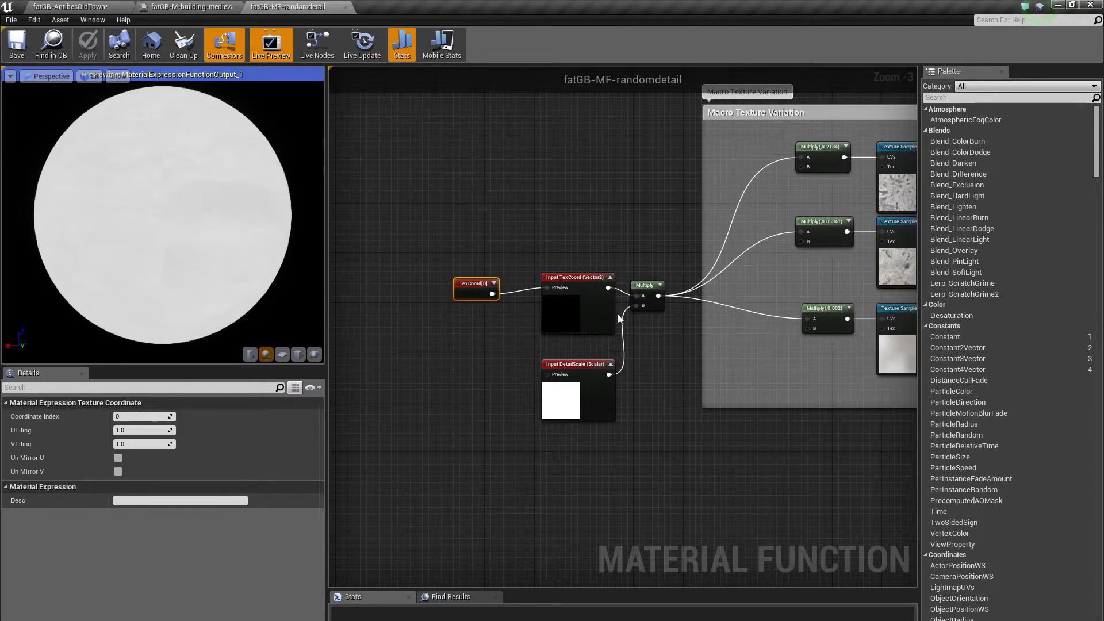
{"action": "scroll", "coordinate": [667, 339], "scroll_direction": "up", "scroll_amount": 1}
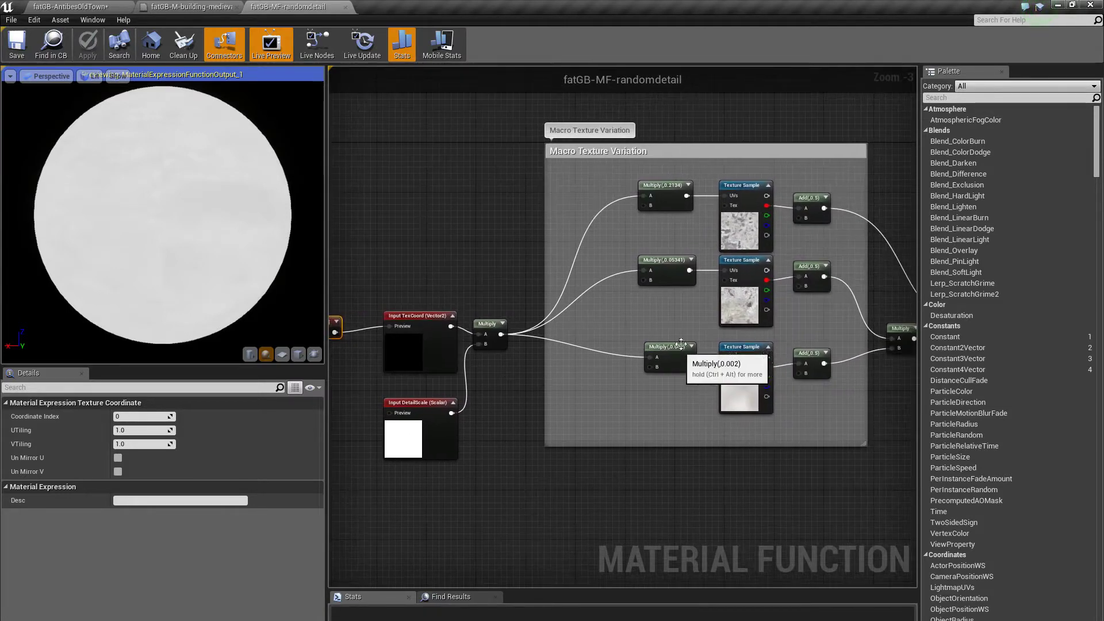
{"action": "scroll", "coordinate": [705, 328], "scroll_direction": "up", "scroll_amount": 1}
{"action": "scroll", "coordinate": [627, 273], "scroll_direction": "up", "scroll_amount": 1}
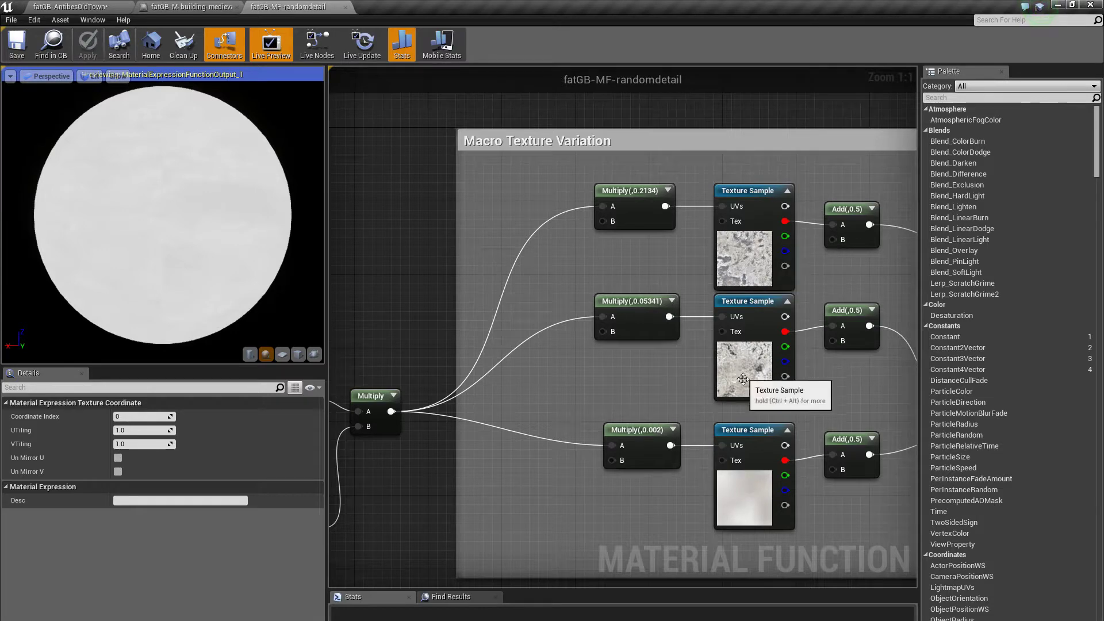
Follow the texture samples through the Add and Multiply nodes to the Lerp in the Reduce Macro Contrast group.
{"action": "right_click_drag", "start_coordinate": [750, 330], "coordinate": [528, 340]}
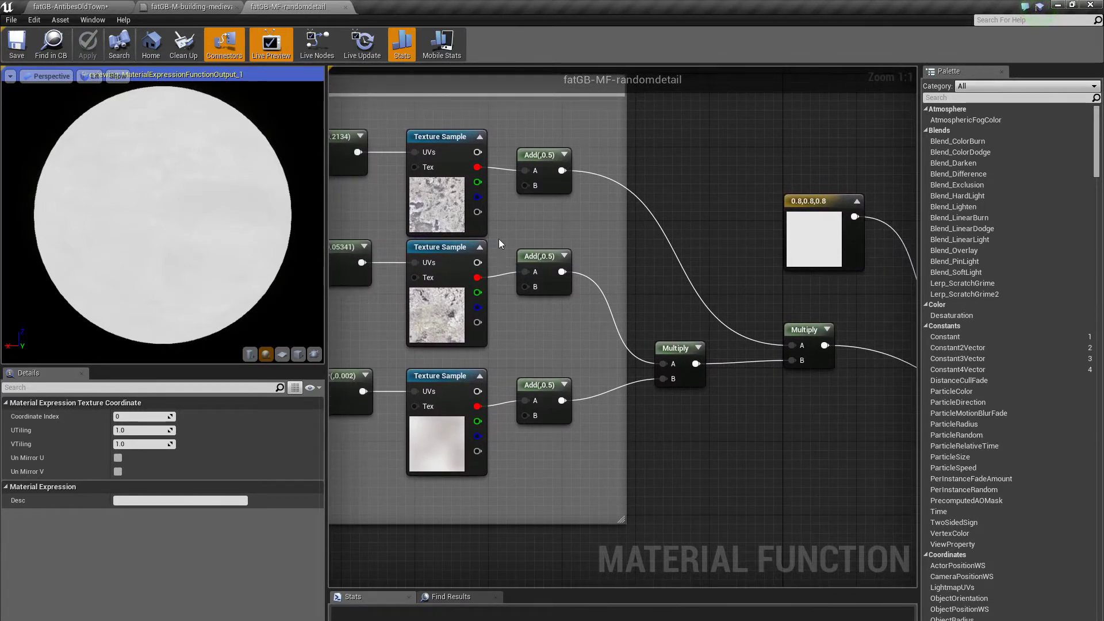
{"action": "right_click_drag", "start_coordinate": [690, 309], "coordinate": [508, 201]}
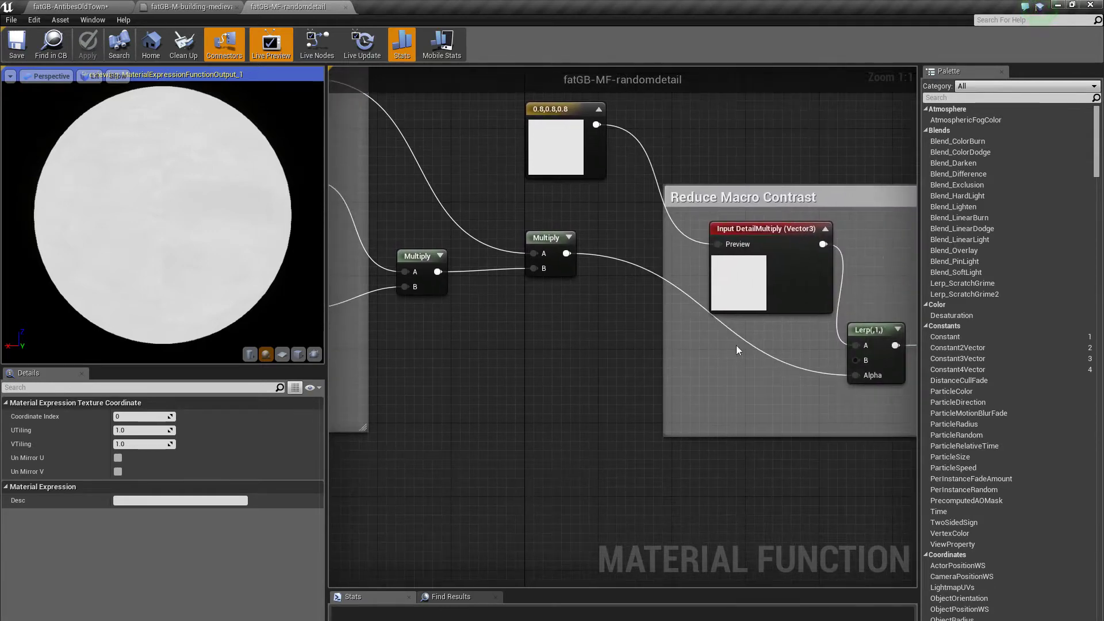
{"action": "right_click_drag", "start_coordinate": [824, 402], "coordinate": [759, 446]}
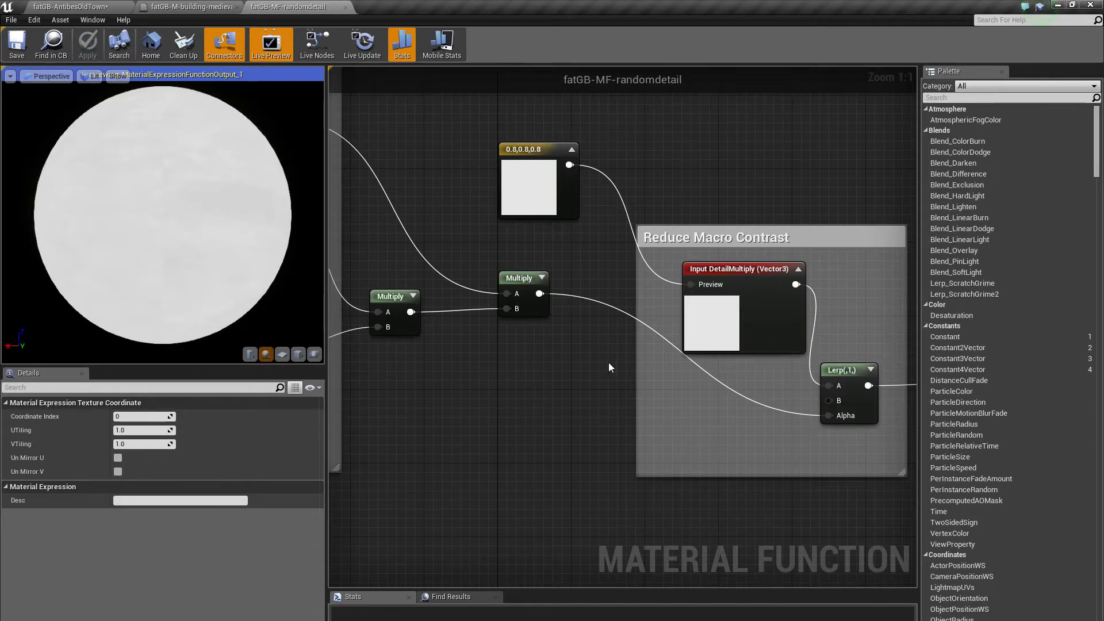
Check the texture, sampler source and sampler type of each texture sample in the Macro Texture Variation group.
{"action": "scroll", "coordinate": [609, 363], "scroll_direction": "down", "scroll_amount": 3}
{"action": "scroll", "coordinate": [573, 376], "scroll_direction": "down", "scroll_amount": 3}
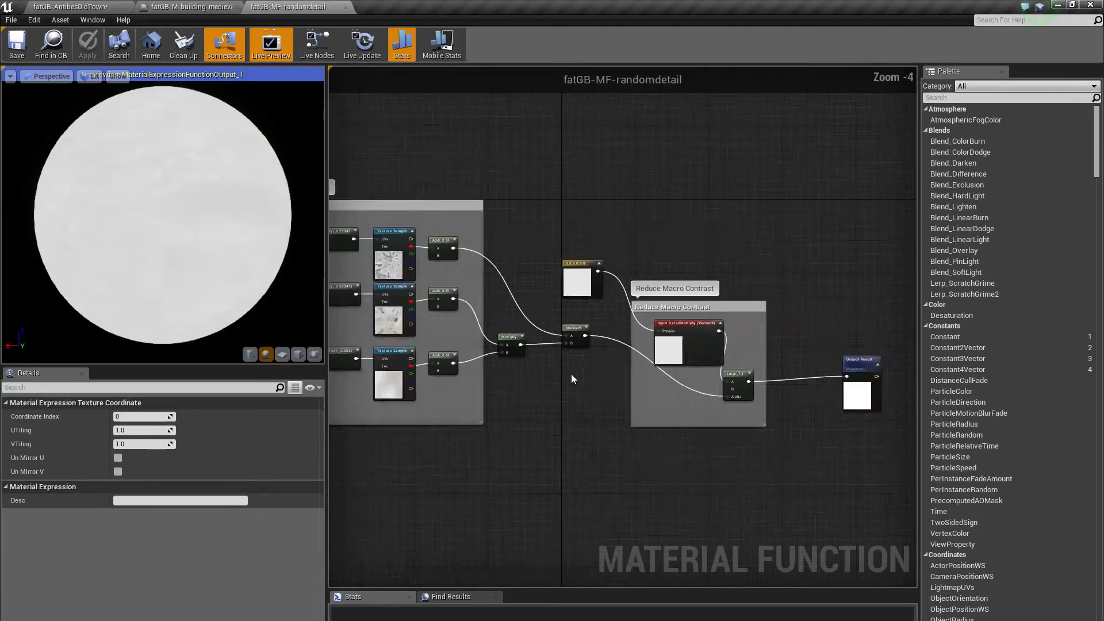
{"action": "right_click_drag", "start_coordinate": [527, 391], "coordinate": [673, 400]}
{"action": "scroll", "coordinate": [547, 371], "scroll_direction": "up", "scroll_amount": 3}
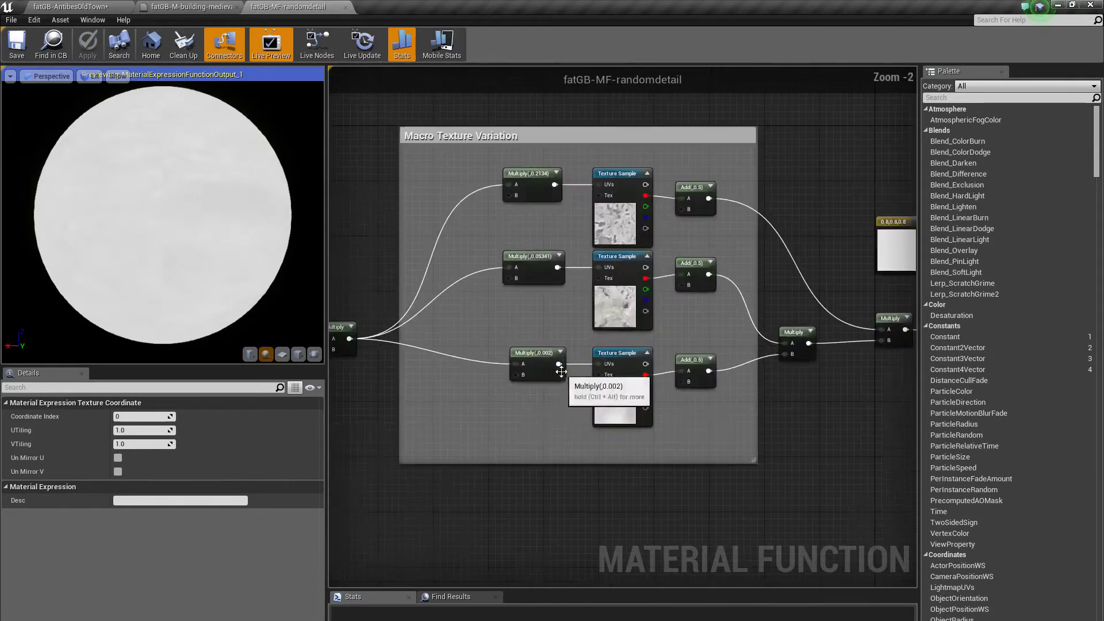
{"action": "left_click", "coordinate": [616, 303]}
{"action": "left_click", "coordinate": [133, 535]}
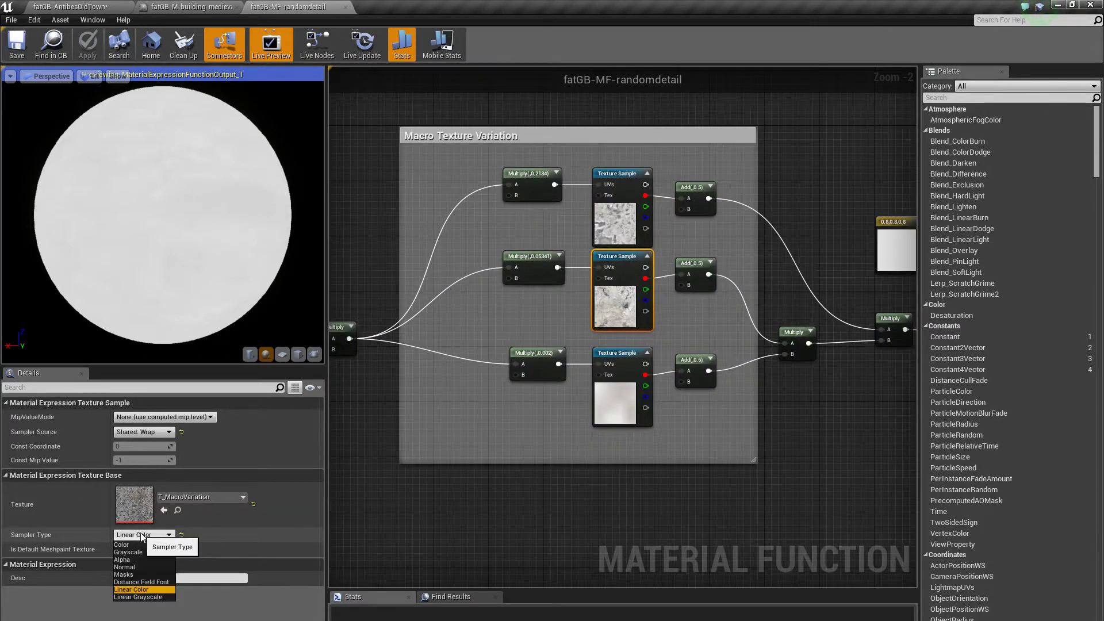
{"action": "left_click", "coordinate": [133, 535]}
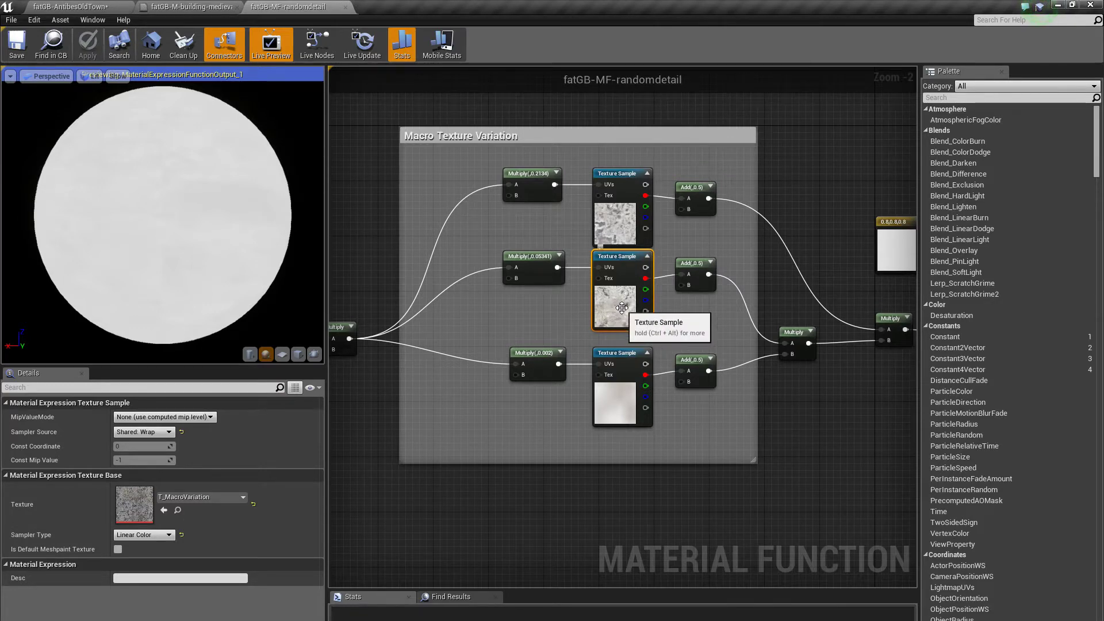
{"action": "left_click", "coordinate": [618, 223]}
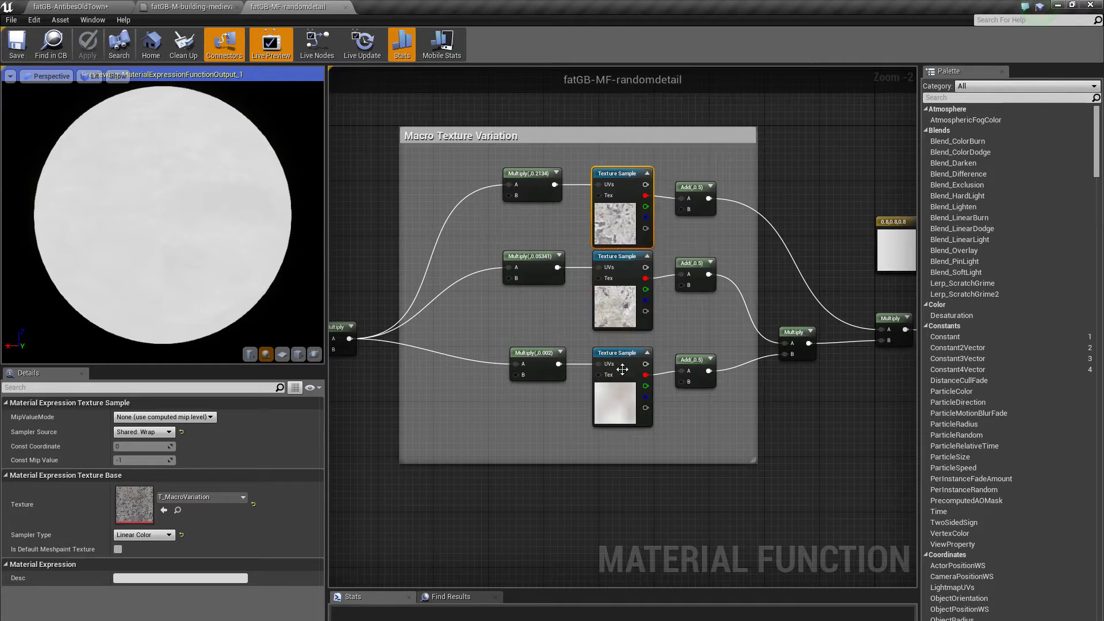
{"action": "left_click", "coordinate": [614, 400]}
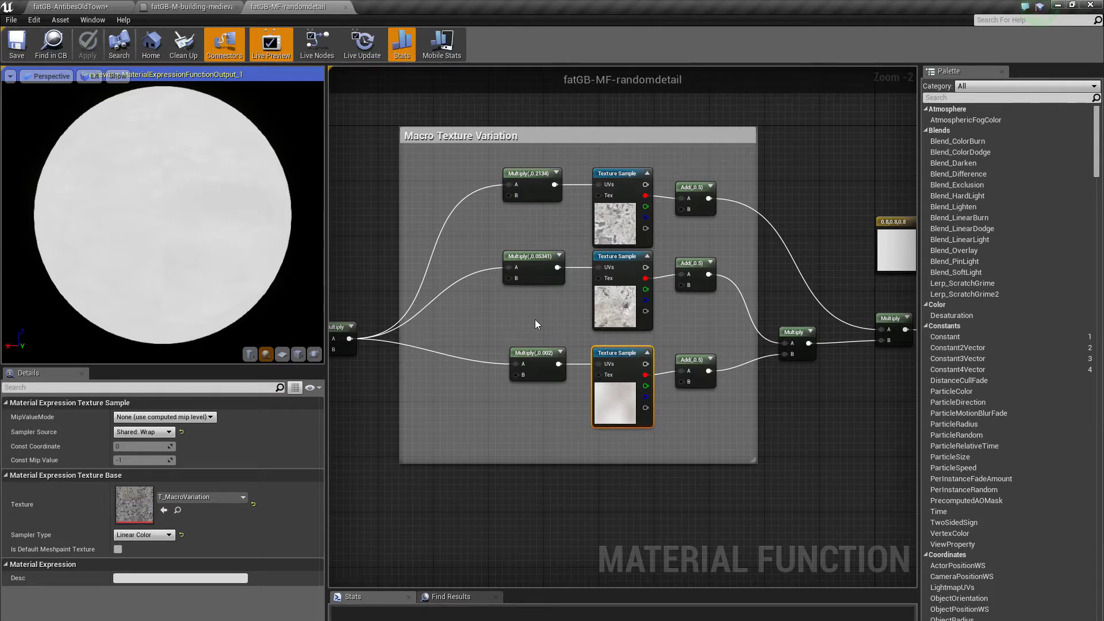
Close the random detail function and inspect the museum's long stone facade in the level.
{"action": "left_click", "coordinate": [345, 8]}
{"action": "left_click", "coordinate": [104, 8]}
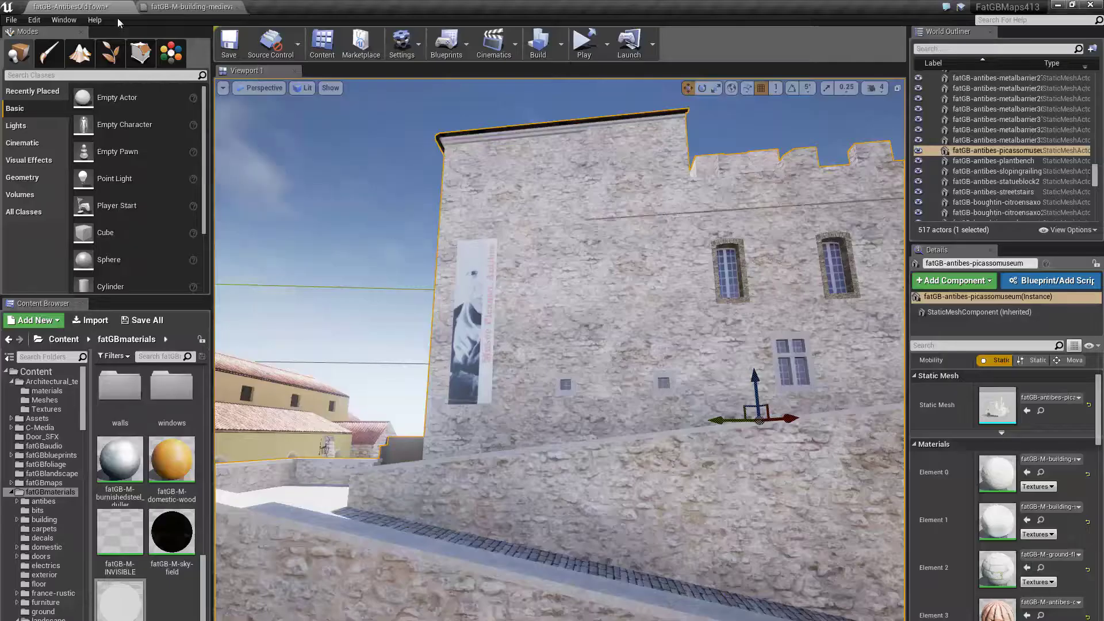
{"action": "left_click_drag", "start_coordinate": [559, 350], "coordinate": [639, 287]}
{"action": "right_click_drag", "start_coordinate": [541, 482], "coordinate": [566, 509]}
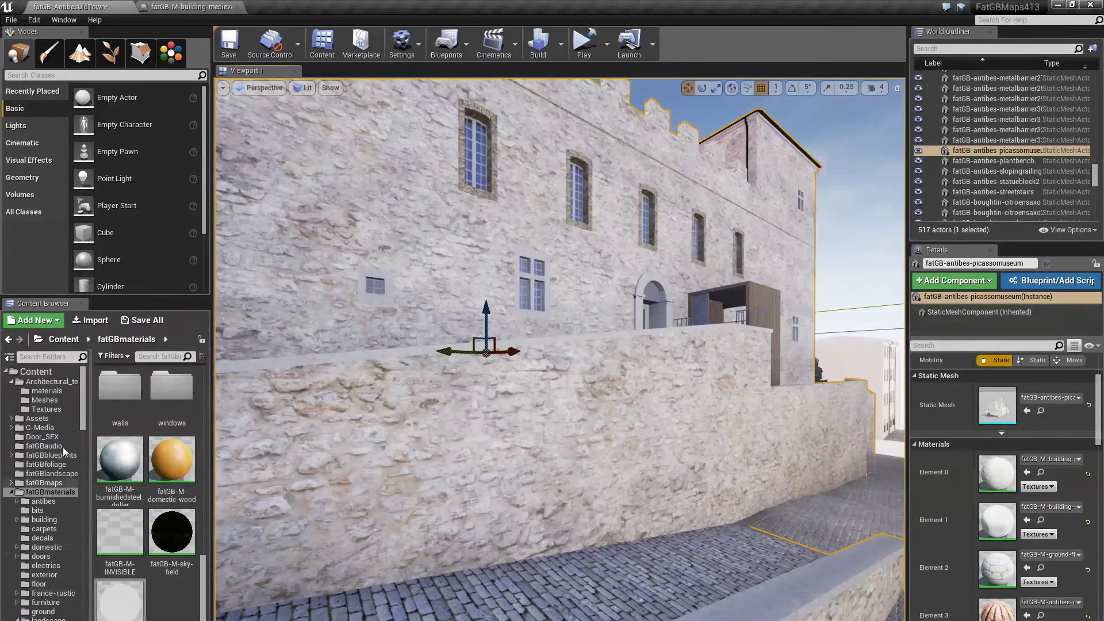
Browse to the StarterContent Materials folder and open the M_Metal_Chrome material.
{"action": "left_click_drag", "start_coordinate": [84, 428], "coordinate": [83, 598]}
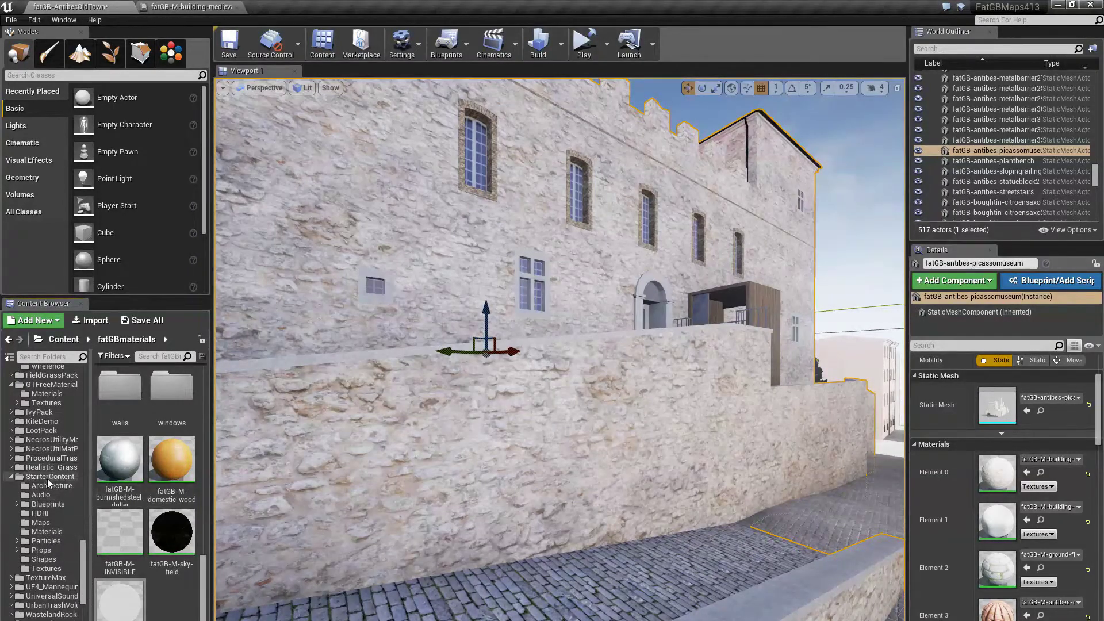
{"action": "scroll", "coordinate": [49, 535], "scroll_direction": "down", "scroll_amount": 1}
{"action": "left_click", "coordinate": [50, 513]}
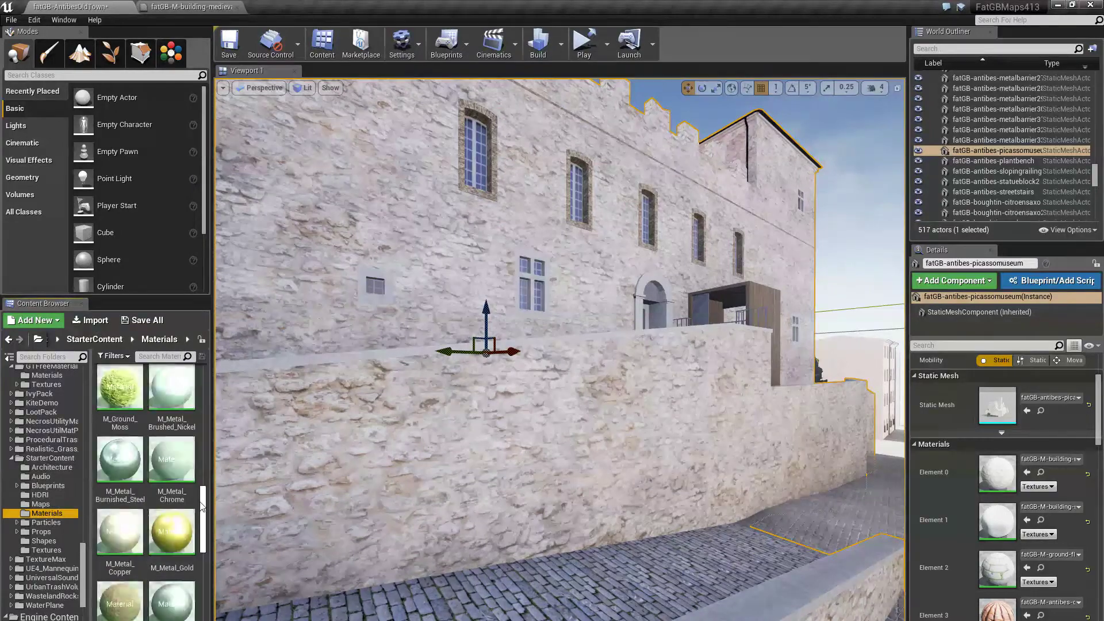
{"action": "left_click_drag", "start_coordinate": [205, 506], "coordinate": [204, 493]}
{"action": "scroll", "coordinate": [207, 489], "scroll_direction": "up", "scroll_amount": 2}
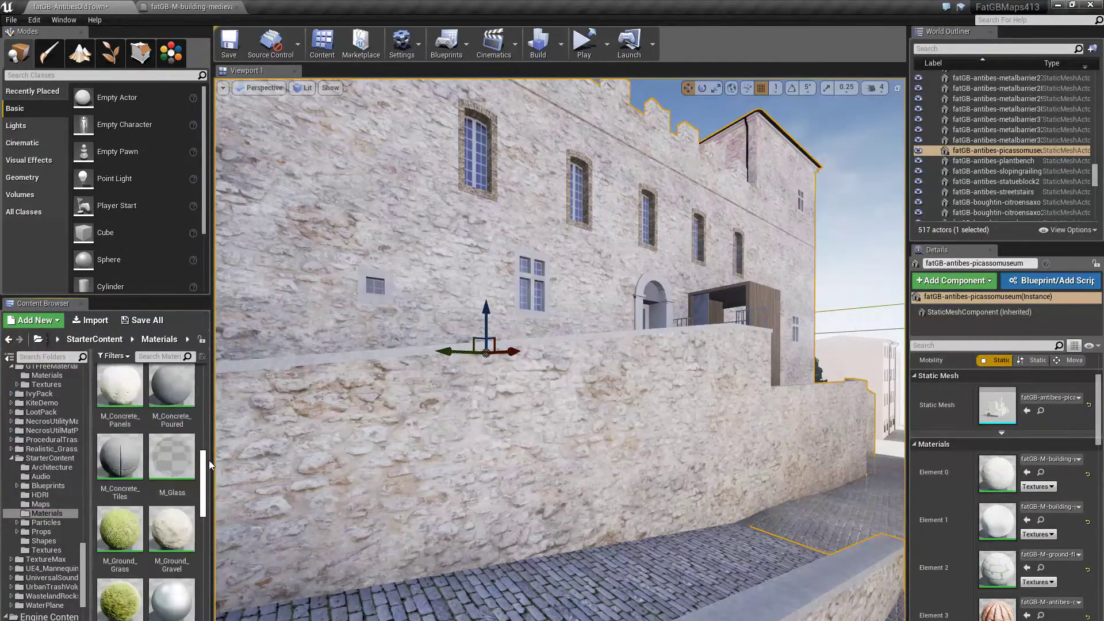
{"action": "scroll", "coordinate": [207, 488], "scroll_direction": "down", "scroll_amount": 2}
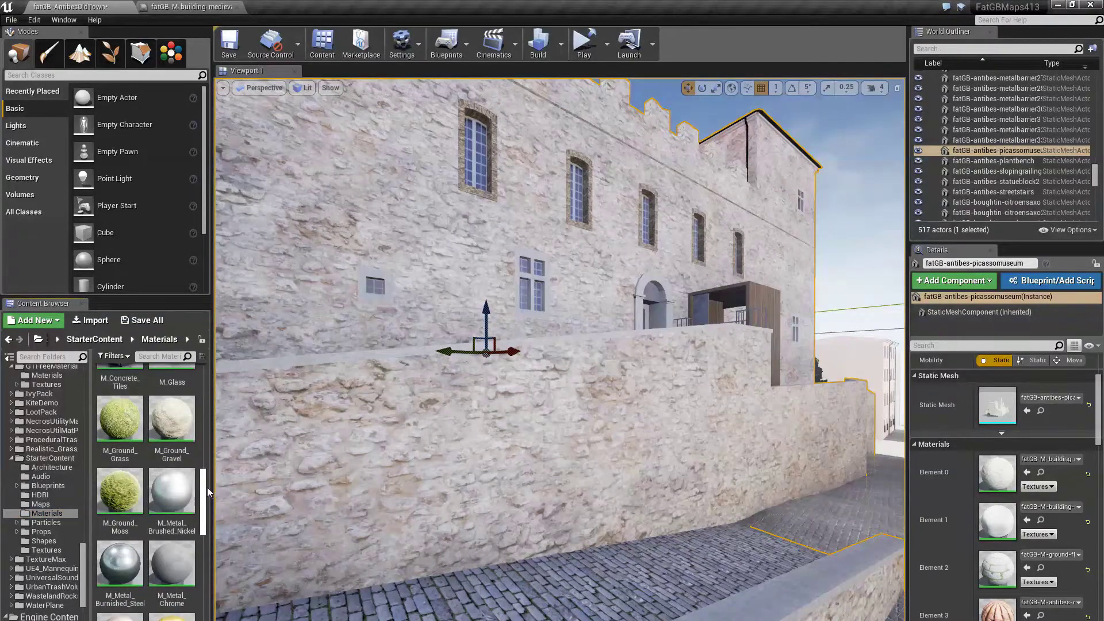
{"action": "left_click", "coordinate": [183, 495]}
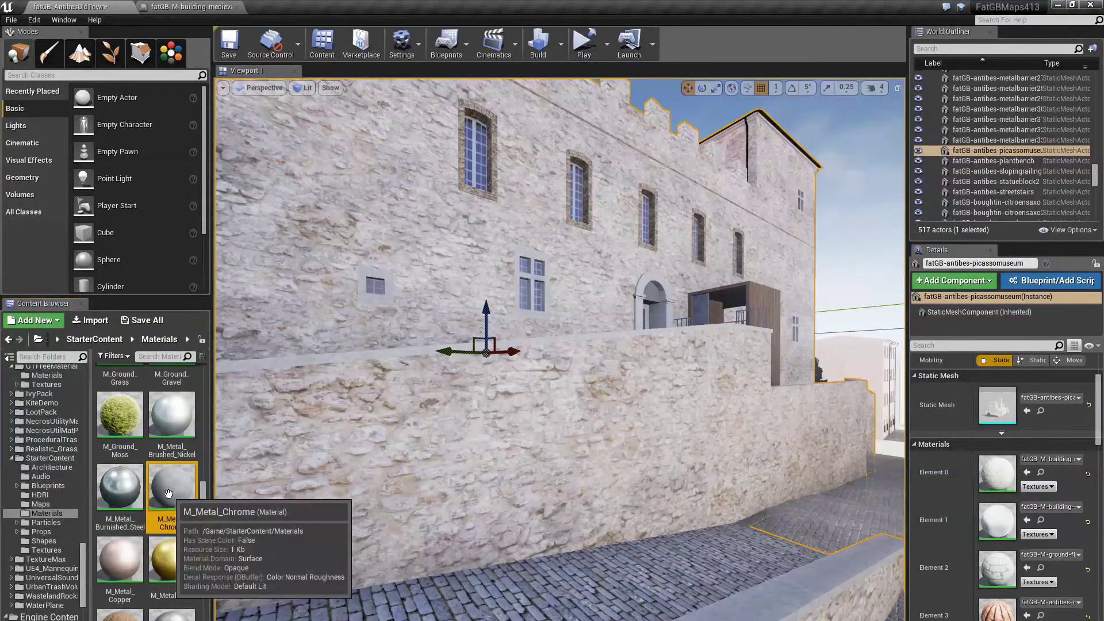
{"action": "mouse_move", "coordinate": [187, 498]}
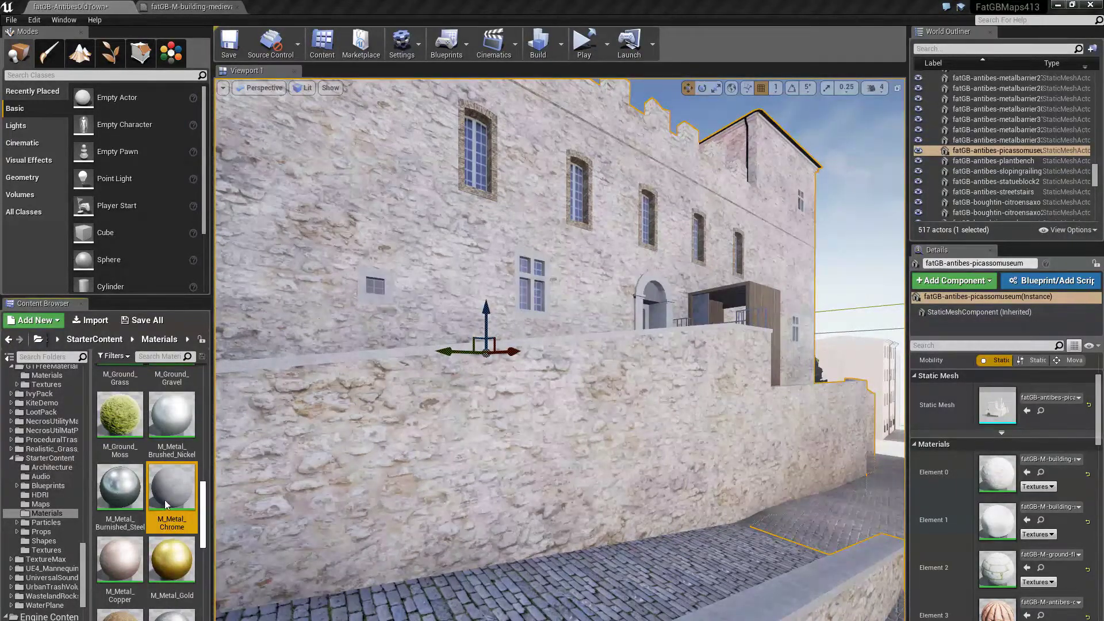
{"action": "double_click", "coordinate": [168, 489]}
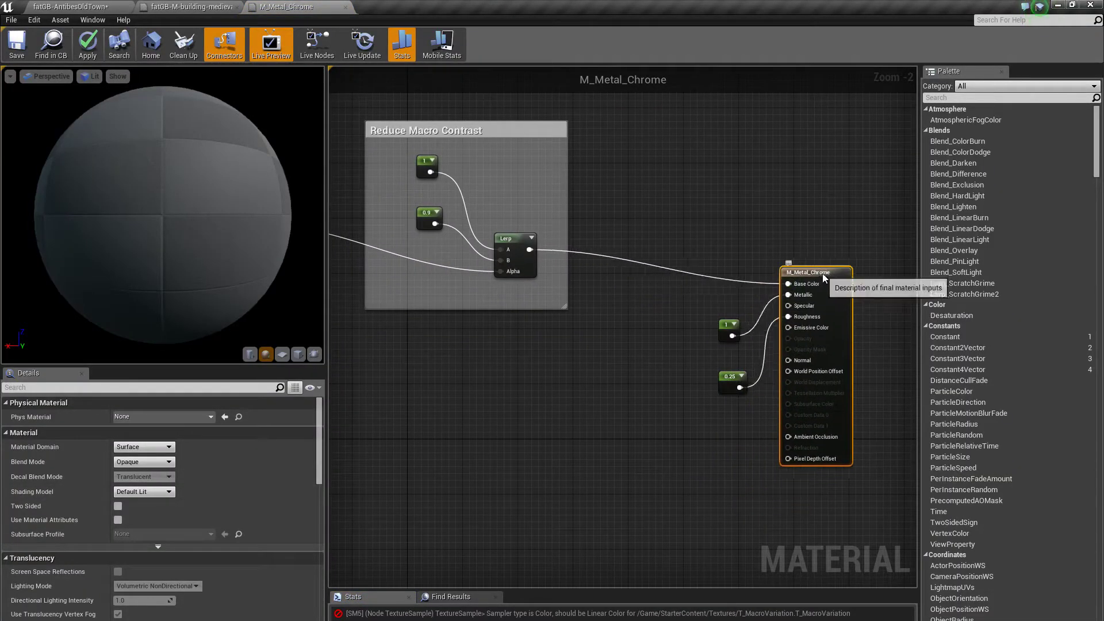
Set the sampler type of all three texture samples in the Macro Texture Variation group to Linear Color.
{"action": "right_click_drag", "start_coordinate": [625, 330], "coordinate": [603, 384]}
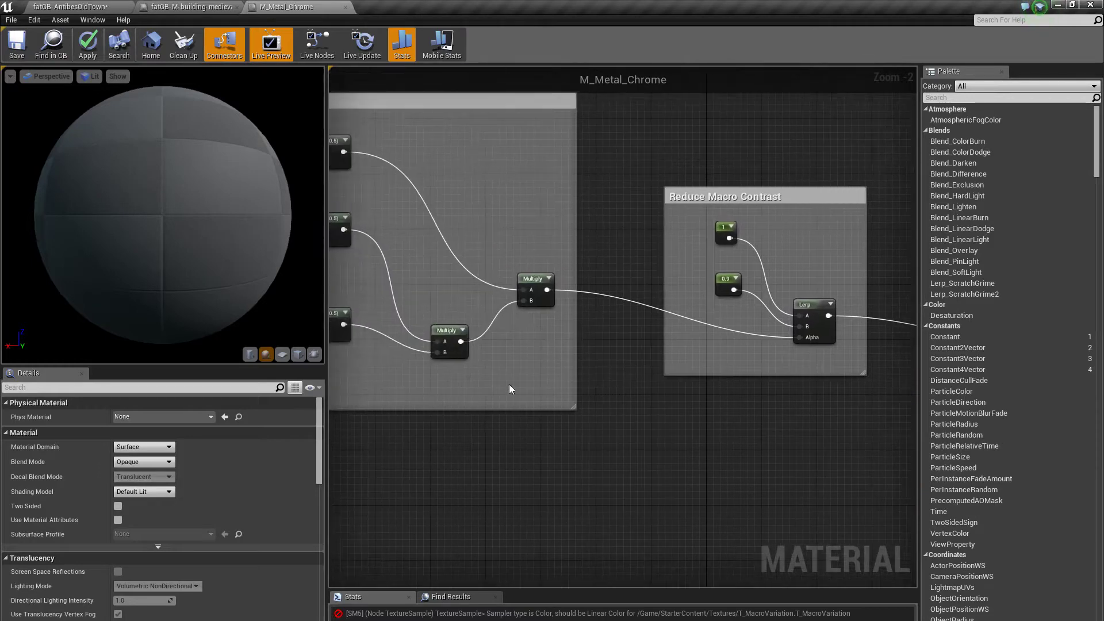
{"action": "right_click_drag", "start_coordinate": [442, 382], "coordinate": [665, 401]}
{"action": "right_click_drag", "start_coordinate": [468, 390], "coordinate": [551, 411]}
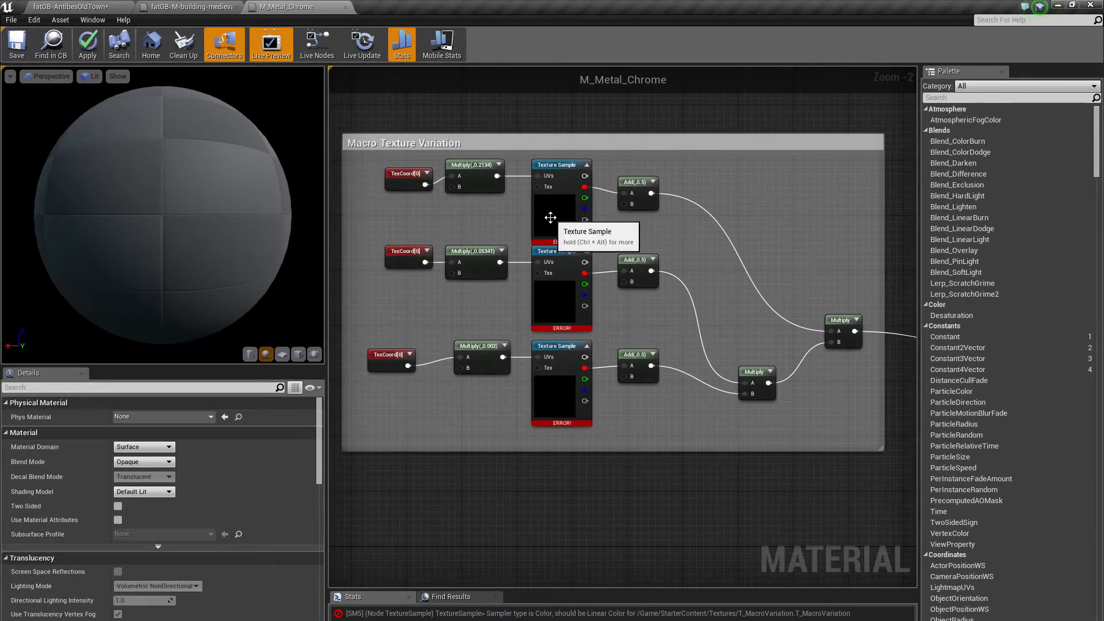
{"action": "left_click", "coordinate": [540, 218]}
{"action": "left_click", "coordinate": [546, 281], "text": "shift"}
{"action": "left_click", "coordinate": [548, 383], "text": "shift"}
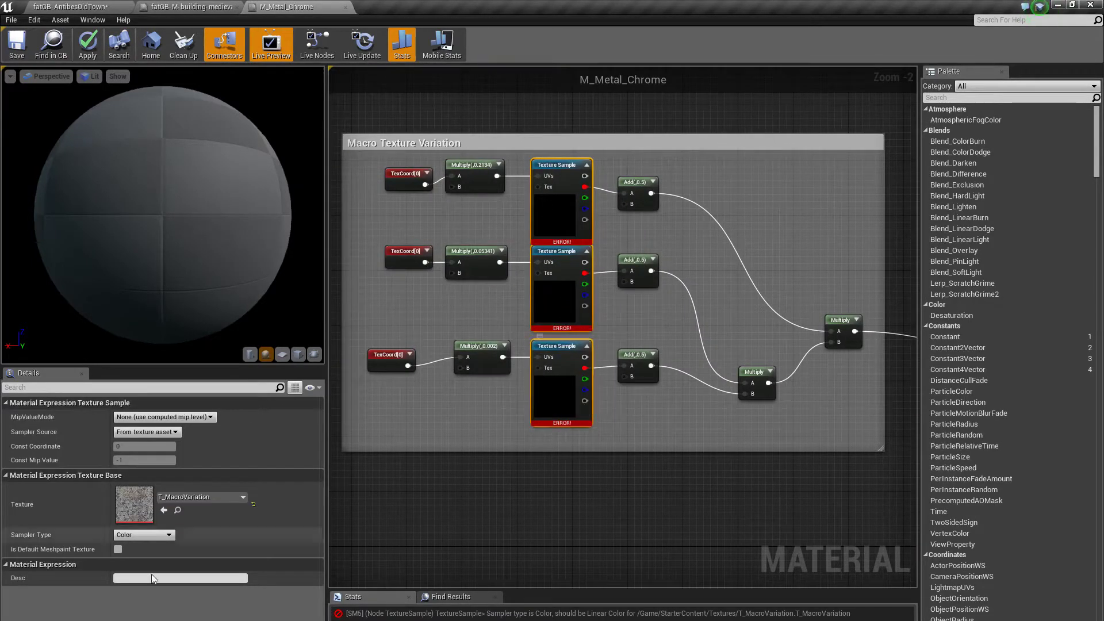
{"action": "left_click", "coordinate": [144, 535]}
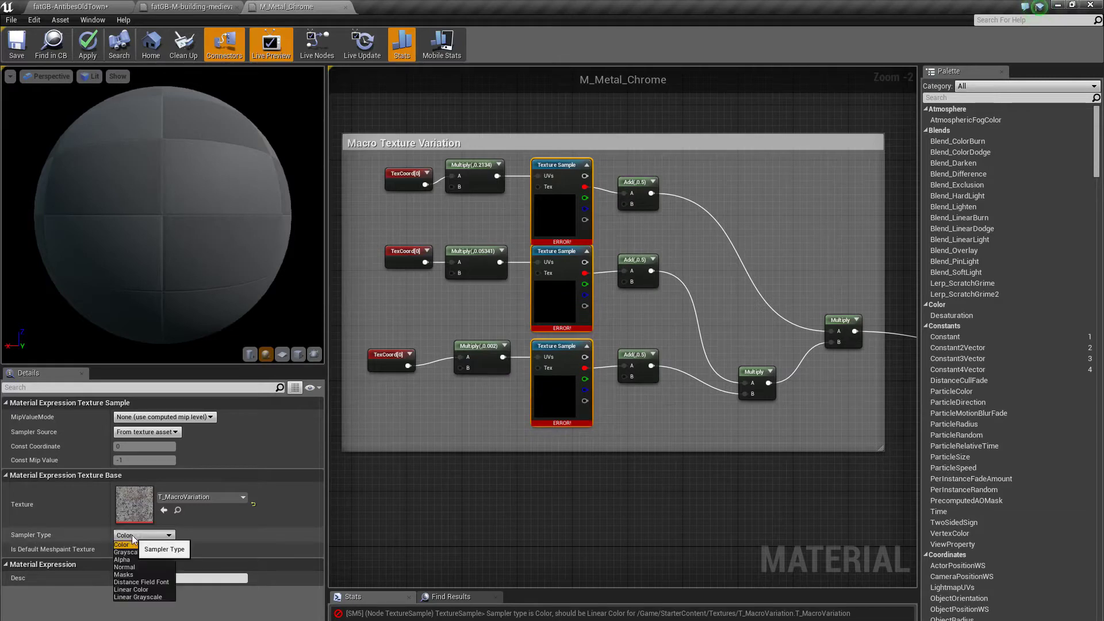
{"action": "left_click", "coordinate": [130, 586]}
{"action": "left_click", "coordinate": [427, 492]}
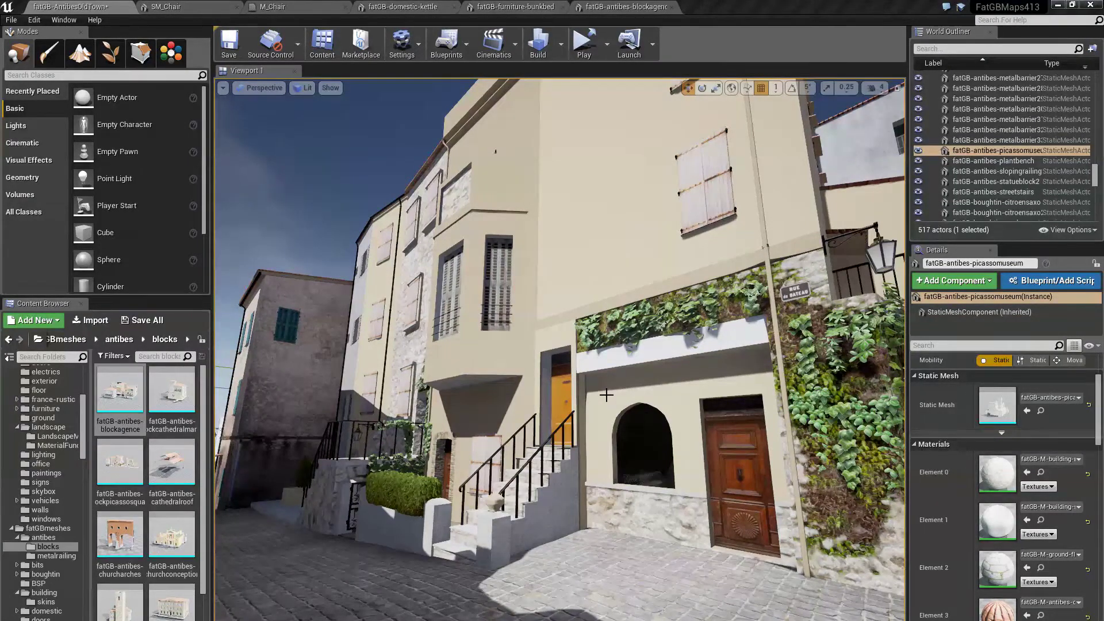
Start a play session from the cobbled street in front of the cream building in the AntibesOldTown level.
{"action": "right_click_drag", "start_coordinate": [606, 395], "coordinate": [647, 437]}
{"action": "right_click_drag", "start_coordinate": [552, 397], "coordinate": [592, 563]}
{"action": "right_click", "coordinate": [544, 573]}
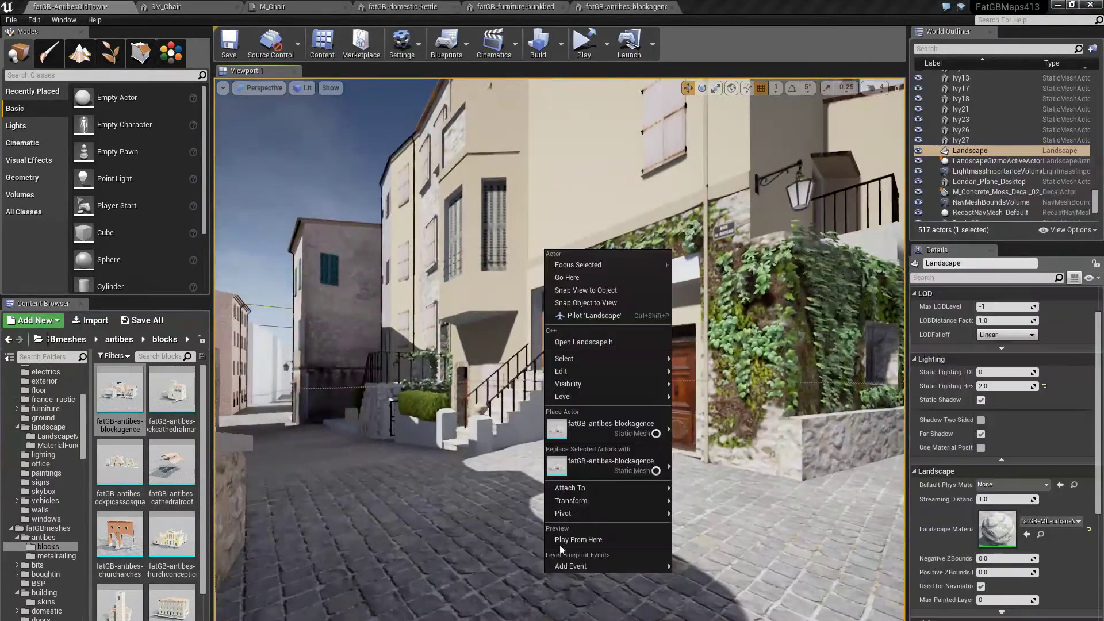
{"action": "left_click", "coordinate": [561, 539]}
{"action": "key", "text": "alt+p"}
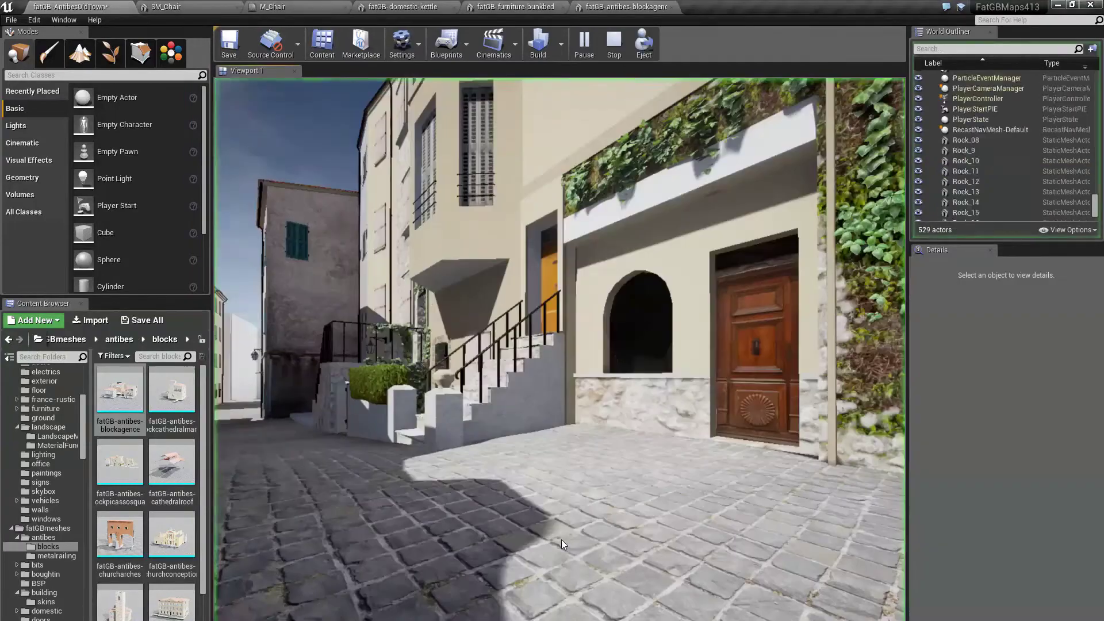
Walk along the street past the stone walls and neighbouring buildings, and end the play session.
{"action": "key", "text": "w"}
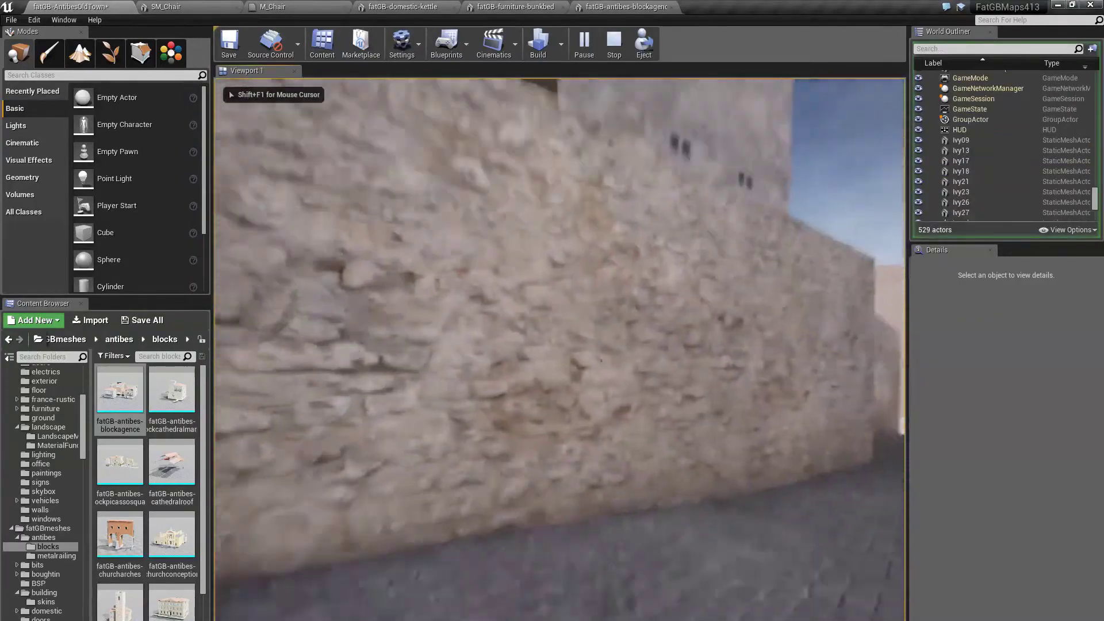
{"action": "key", "text": "w"}
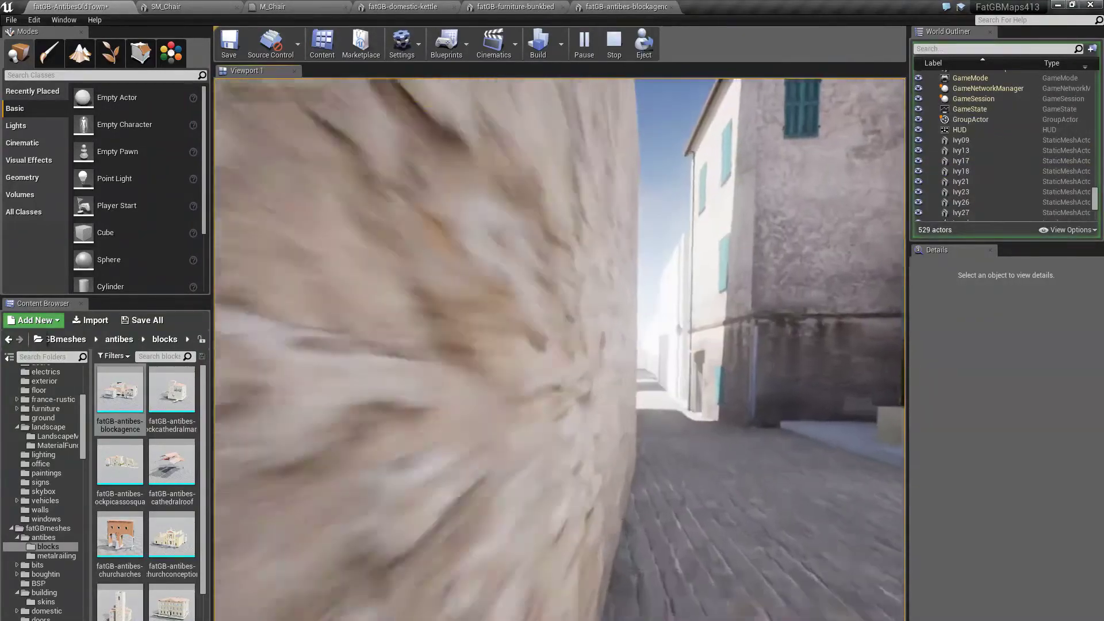
{"action": "key", "text": "w"}
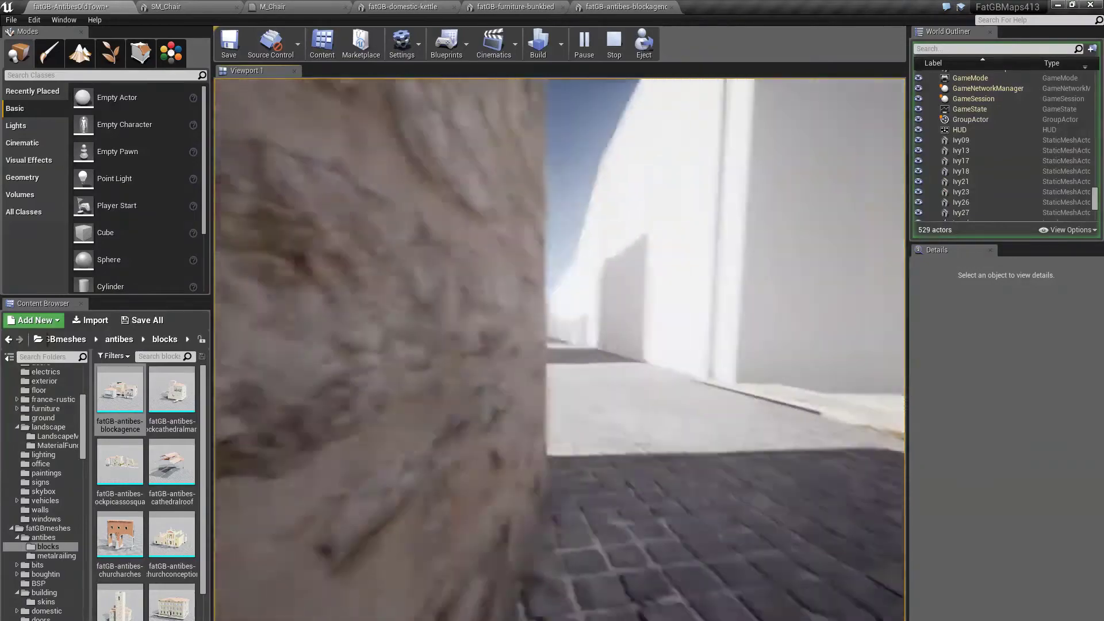
{"action": "key", "text": "w"}
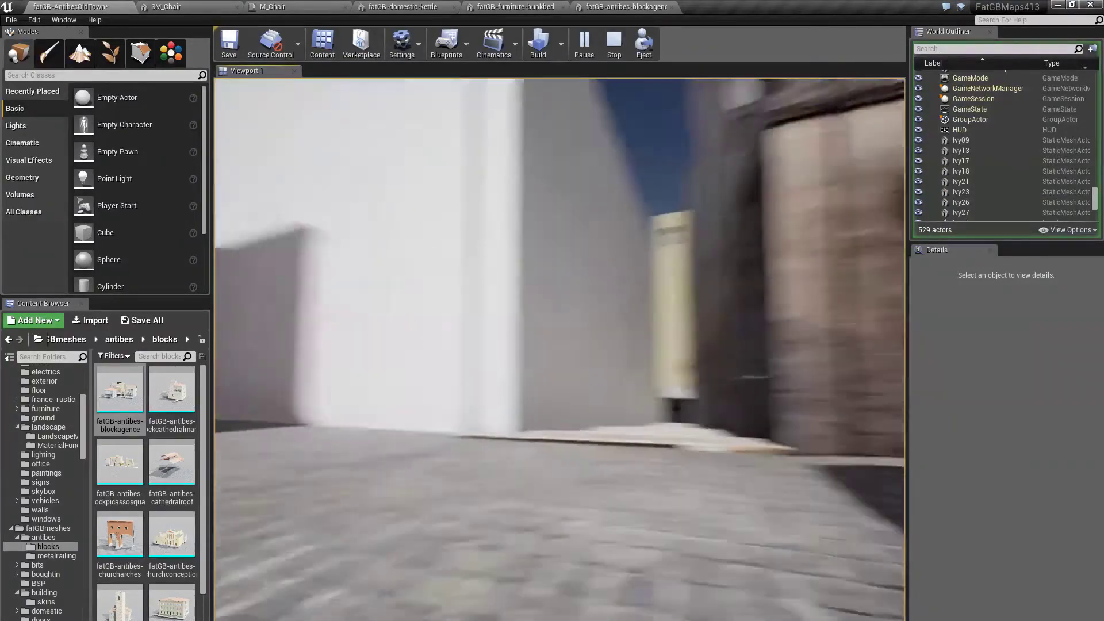
{"action": "key", "text": "w"}
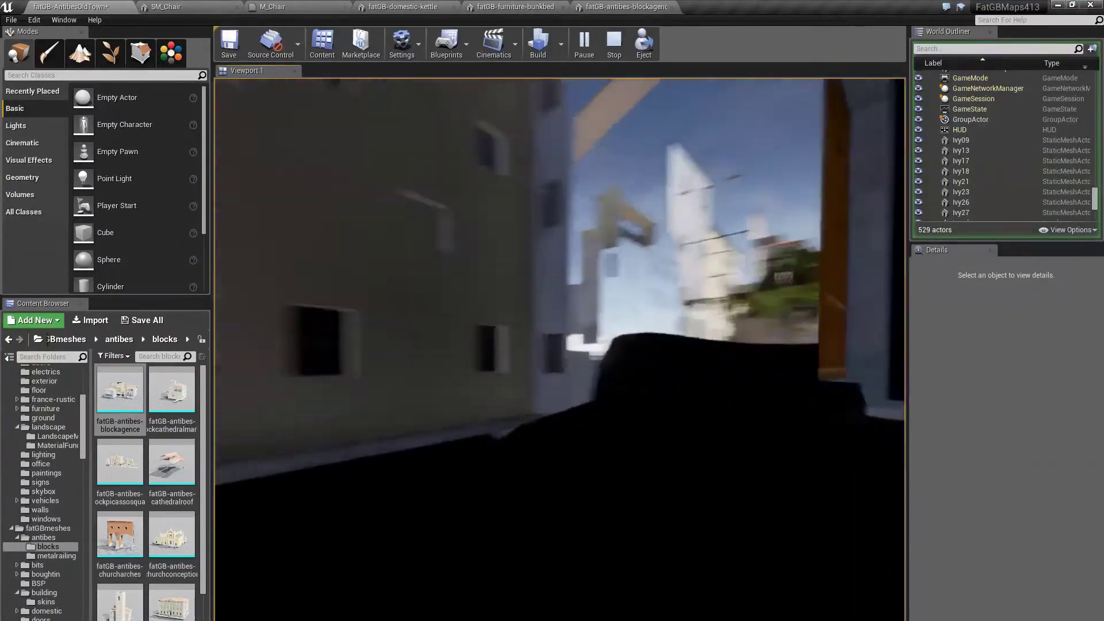
{"action": "key", "text": "w"}
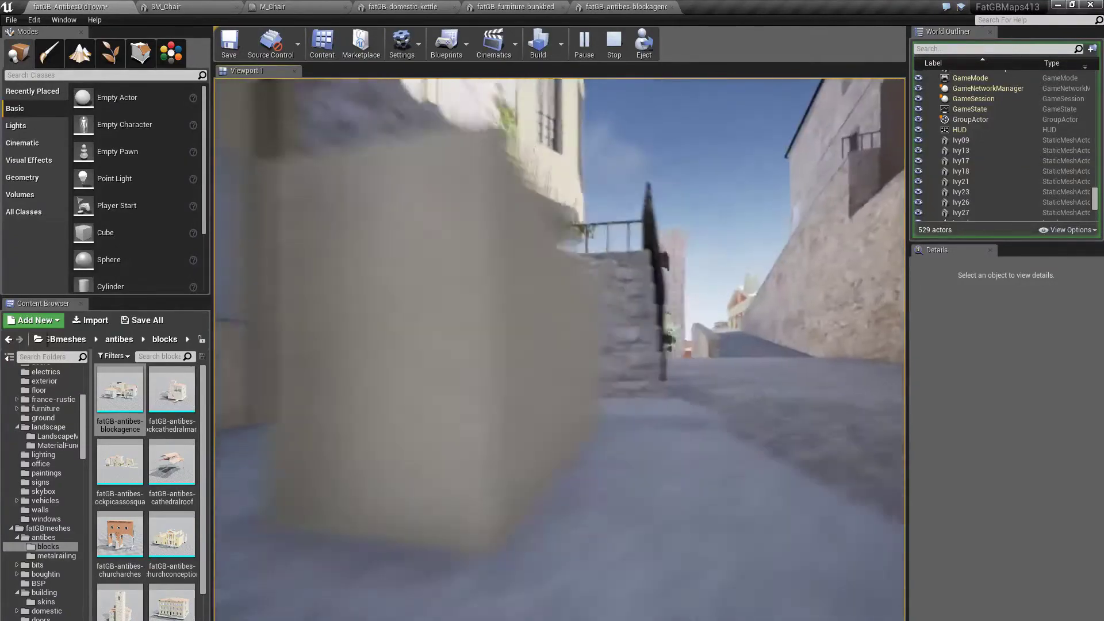
{"action": "key", "text": "Escape"}
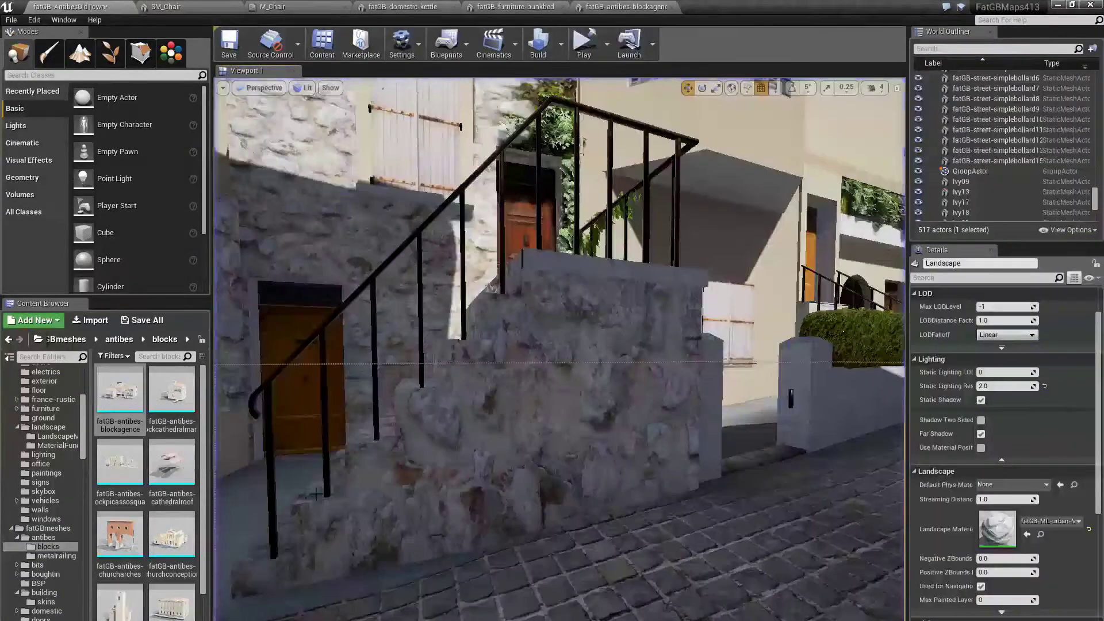
Turn the level view down the street, and switch to the SM_Chair static mesh to view the chair from several angles.
{"action": "left_click_drag", "start_coordinate": [559, 348], "coordinate": [460, 403]}
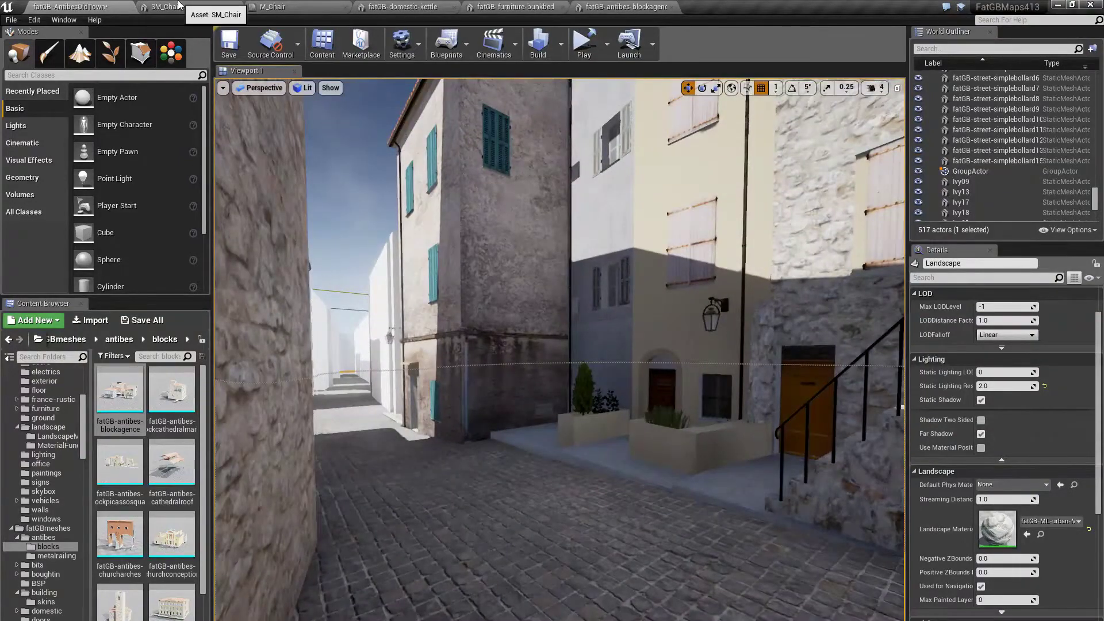
{"action": "left_click", "coordinate": [179, 6]}
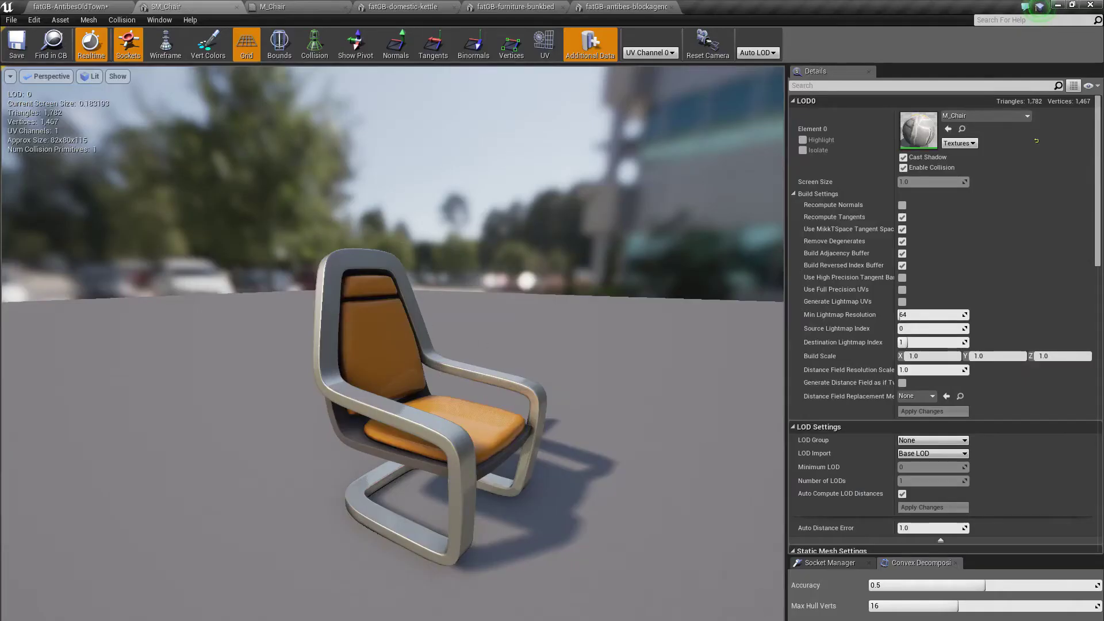
{"action": "right_click_drag", "start_coordinate": [394, 344], "coordinate": [377, 315]}
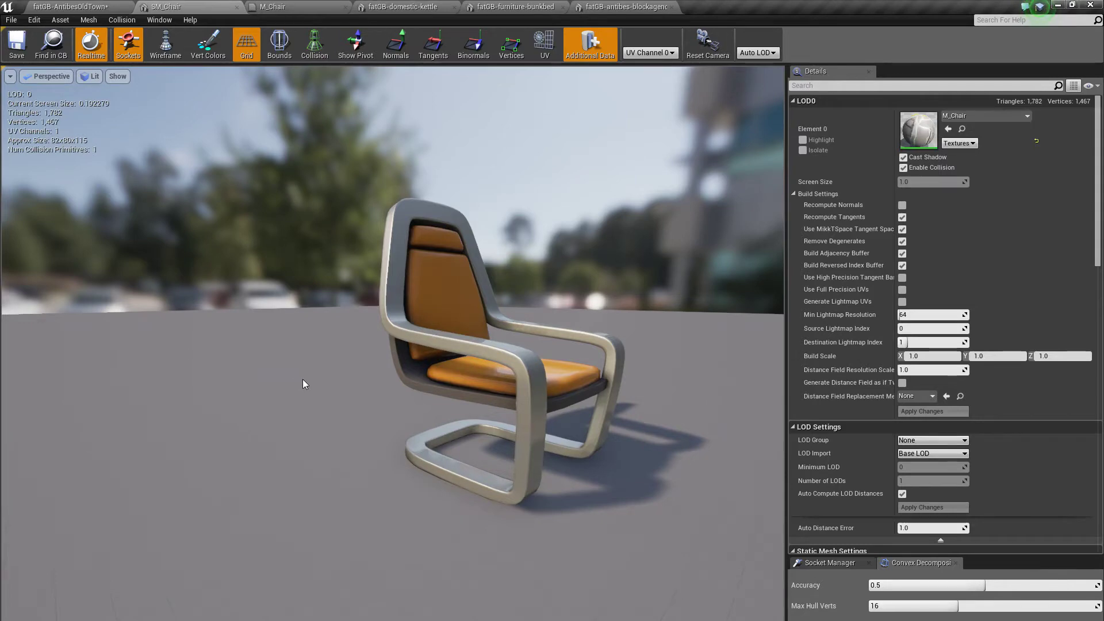
{"action": "mouse_move", "coordinate": [303, 379]}
{"action": "right_mouse_down"}
{"action": "mouse_move", "coordinate": [326, 380]}
{"action": "mouse_move", "coordinate": [274, 379]}
{"action": "mouse_move", "coordinate": [302, 377]}
{"action": "right_mouse_up"}
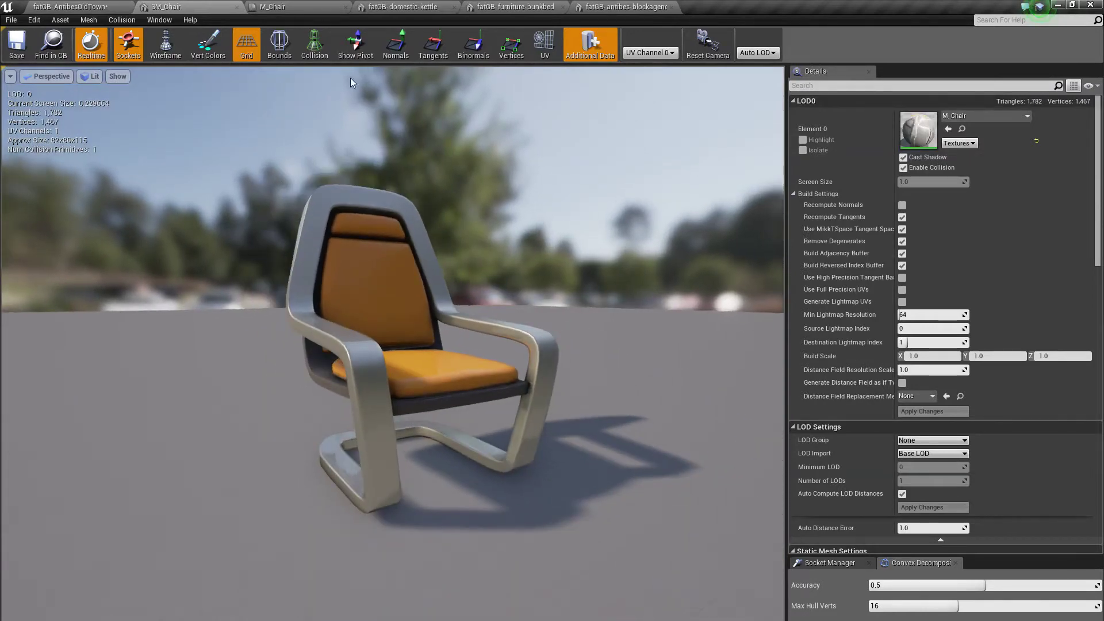
Display the chair's collision and examine the hull around its backrest, armrests and seat.
{"action": "left_click", "coordinate": [315, 57]}
{"action": "right_click_drag", "start_coordinate": [368, 322], "coordinate": [405, 323]}
{"action": "mouse_move", "coordinate": [364, 207]}
{"action": "right_mouse_down"}
{"action": "mouse_move", "coordinate": [351, 209]}
{"action": "mouse_move", "coordinate": [363, 207]}
{"action": "right_mouse_up"}
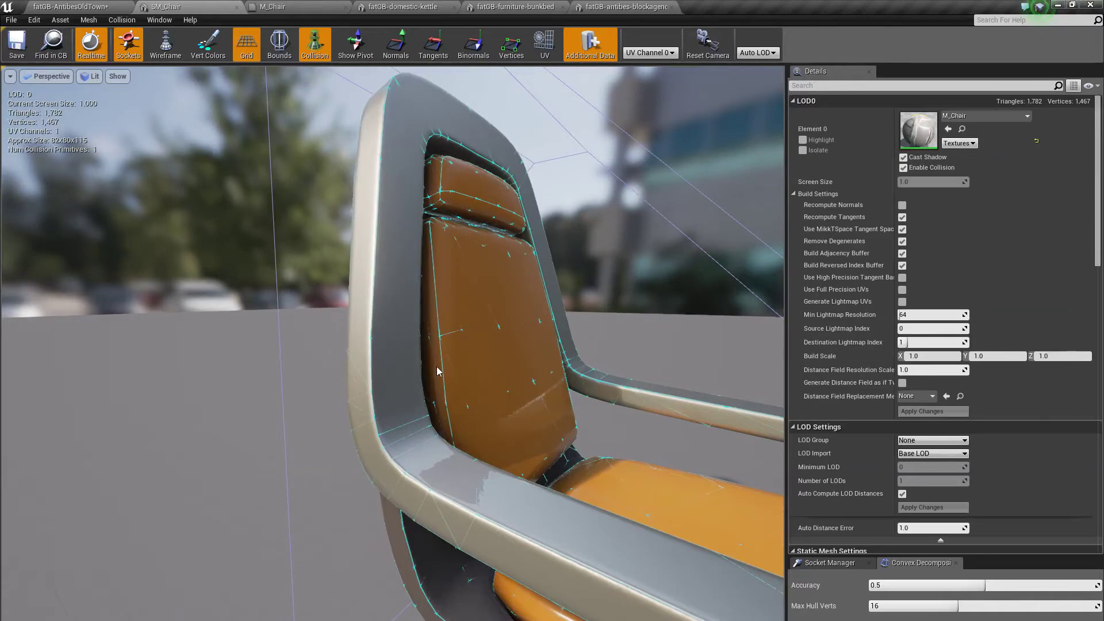
{"action": "right_click_drag", "start_coordinate": [419, 251], "coordinate": [462, 252]}
{"action": "right_click_drag", "start_coordinate": [394, 256], "coordinate": [423, 254]}
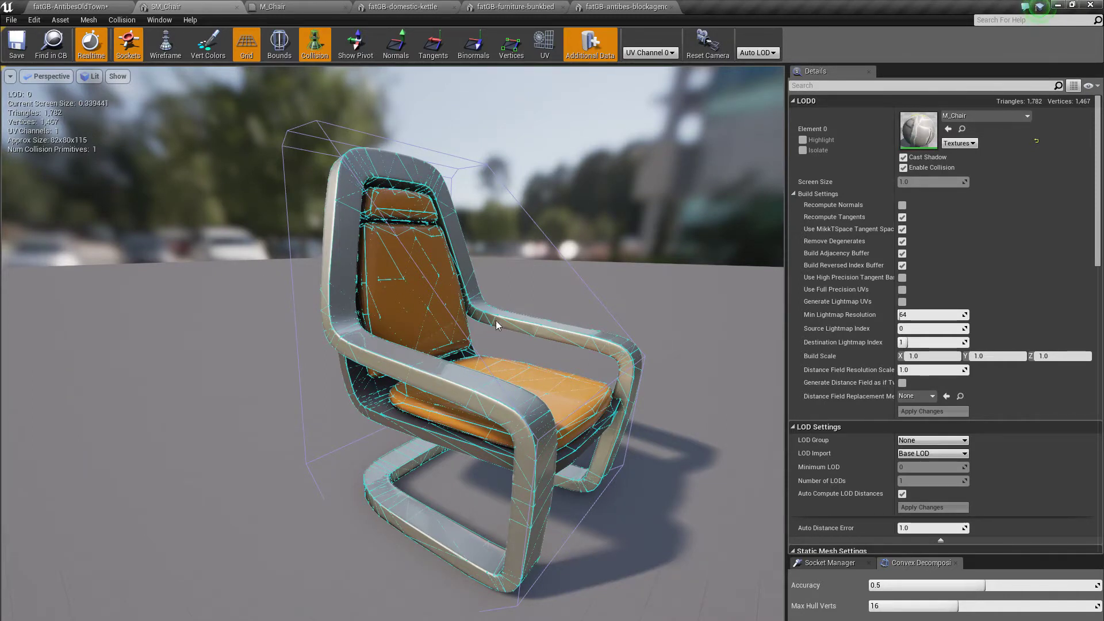
{"action": "mouse_move", "coordinate": [509, 282]}
{"action": "left_mouse_down"}
{"action": "mouse_move", "coordinate": [468, 283]}
{"action": "mouse_move", "coordinate": [500, 277]}
{"action": "mouse_move", "coordinate": [523, 291]}
{"action": "left_mouse_up"}
{"action": "left_click_drag", "start_coordinate": [434, 281], "coordinate": [438, 316]}
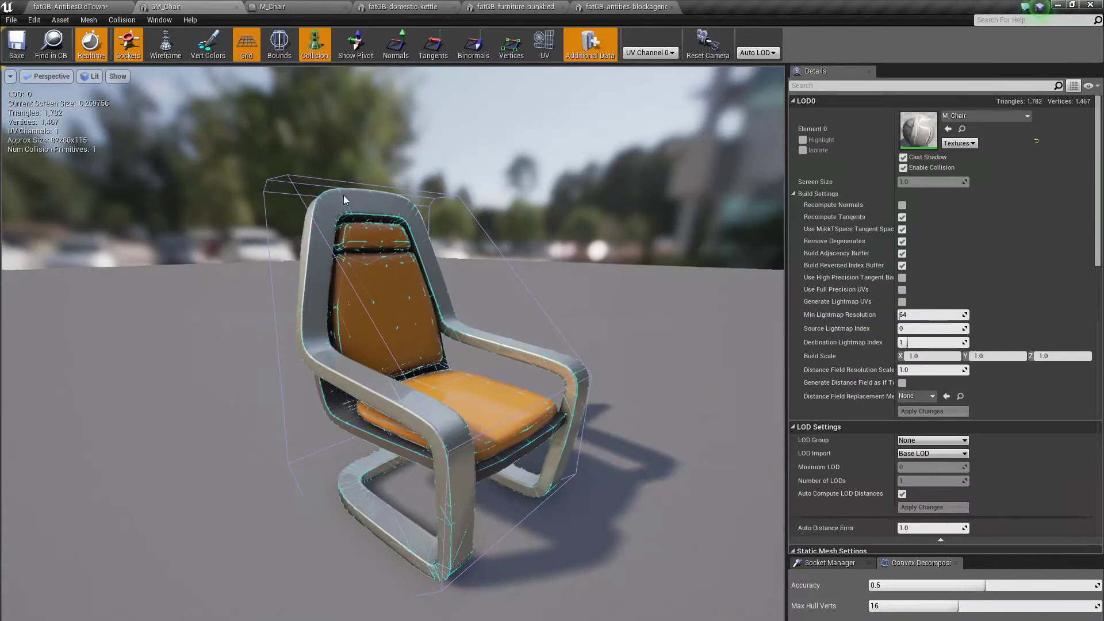
Select the chair's collision hull and examine how it encloses the frame, seat and base, from several sides and close up.
{"action": "left_click", "coordinate": [288, 179]}
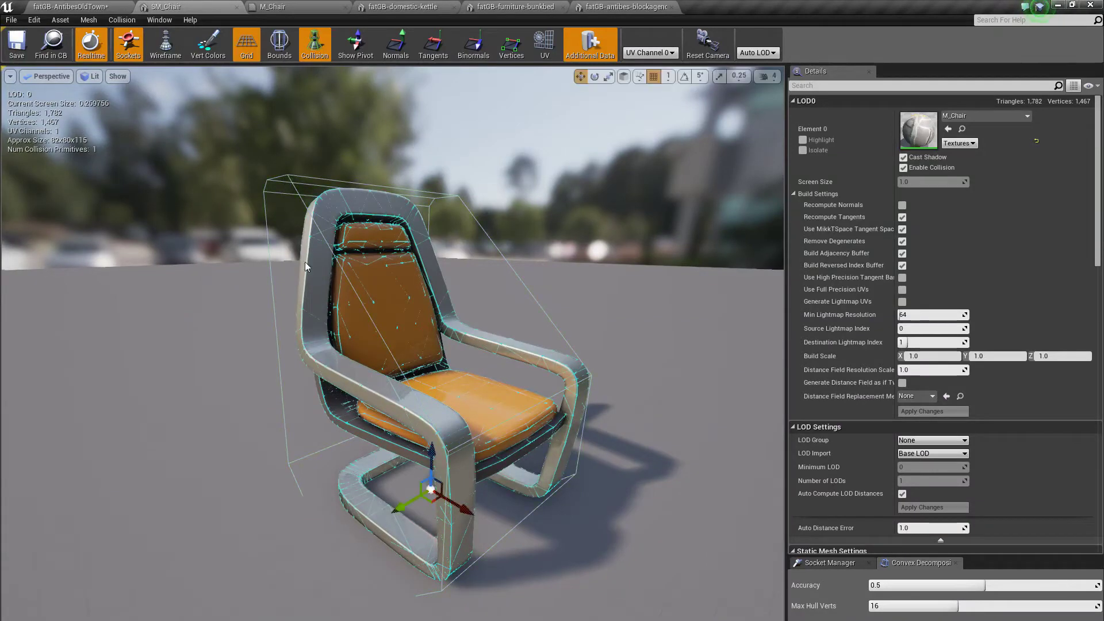
{"action": "right_click_drag", "start_coordinate": [288, 179], "coordinate": [396, 175]}
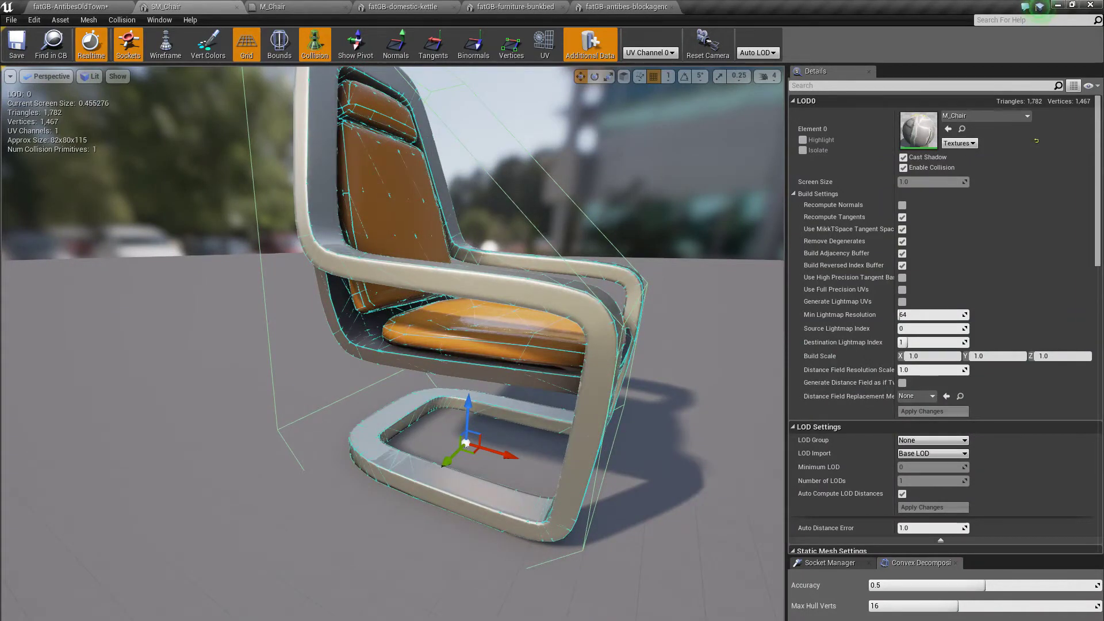
{"action": "right_click_drag", "start_coordinate": [377, 328], "coordinate": [363, 327]}
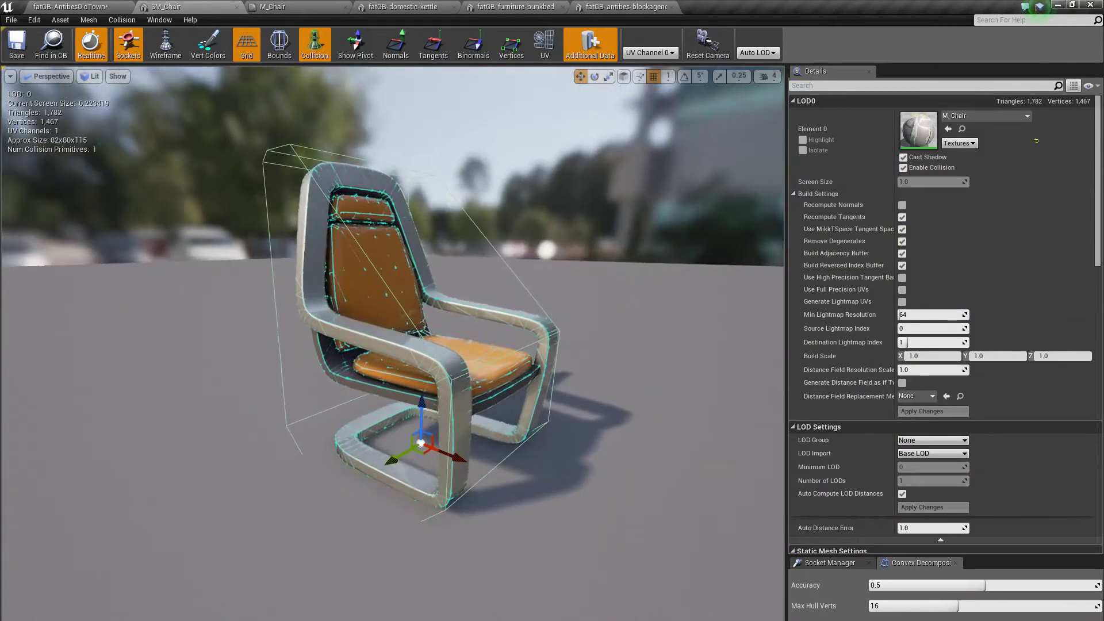
{"action": "left_click_drag", "start_coordinate": [305, 342], "coordinate": [296, 336]}
{"action": "right_click_drag", "start_coordinate": [393, 343], "coordinate": [439, 342]}
{"action": "left_click_drag", "start_coordinate": [273, 336], "coordinate": [271, 336]}
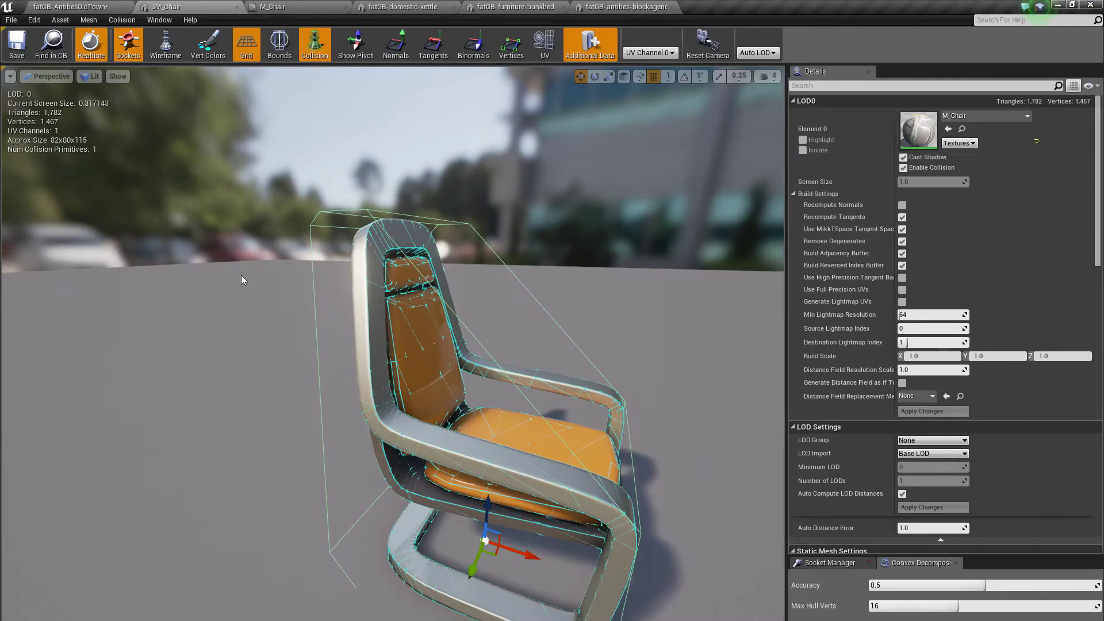
{"action": "left_click_drag", "start_coordinate": [244, 275], "coordinate": [238, 264]}
{"action": "right_click_drag", "start_coordinate": [393, 344], "coordinate": [441, 344]}
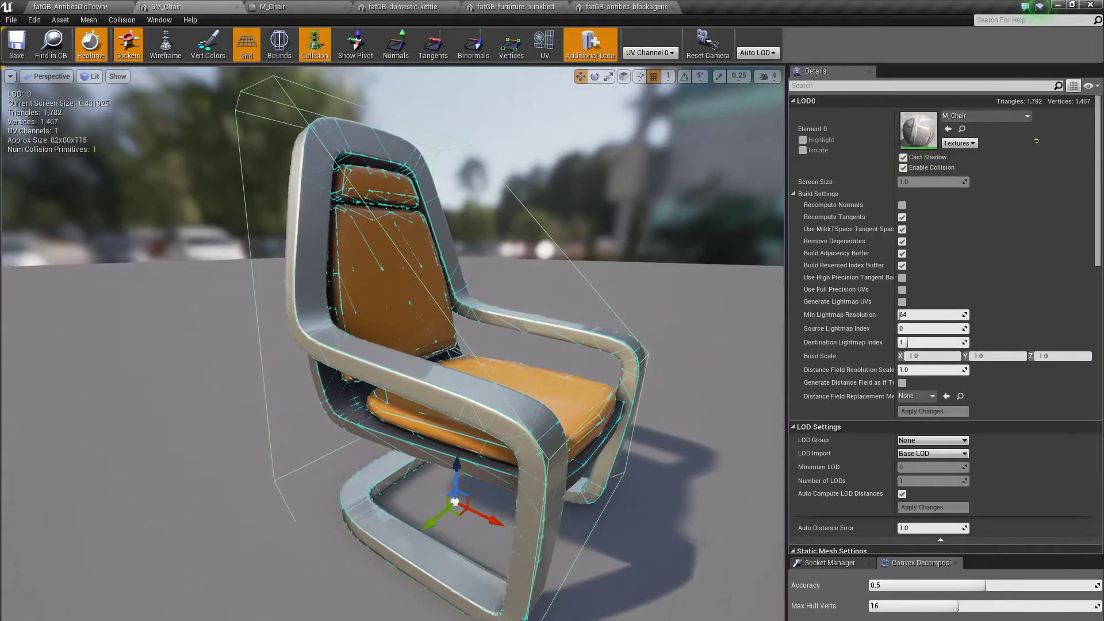
{"action": "left_click_drag", "start_coordinate": [442, 344], "coordinate": [449, 359]}
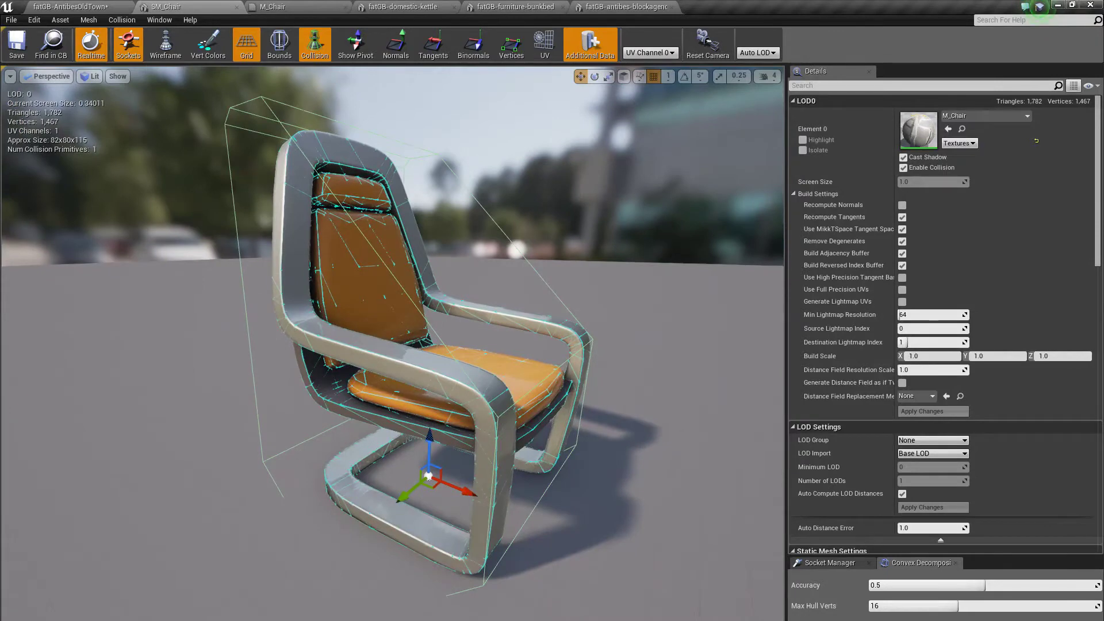
{"action": "left_click_drag", "start_coordinate": [100, 218], "coordinate": [95, 217]}
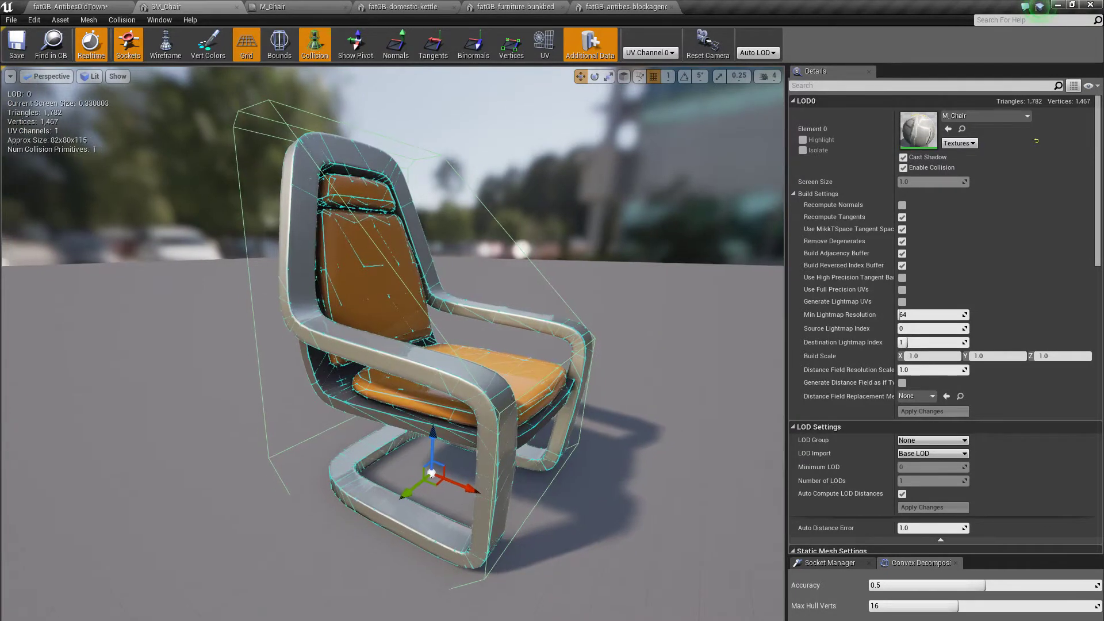
{"action": "right_click_drag", "start_coordinate": [392, 344], "coordinate": [419, 345]}
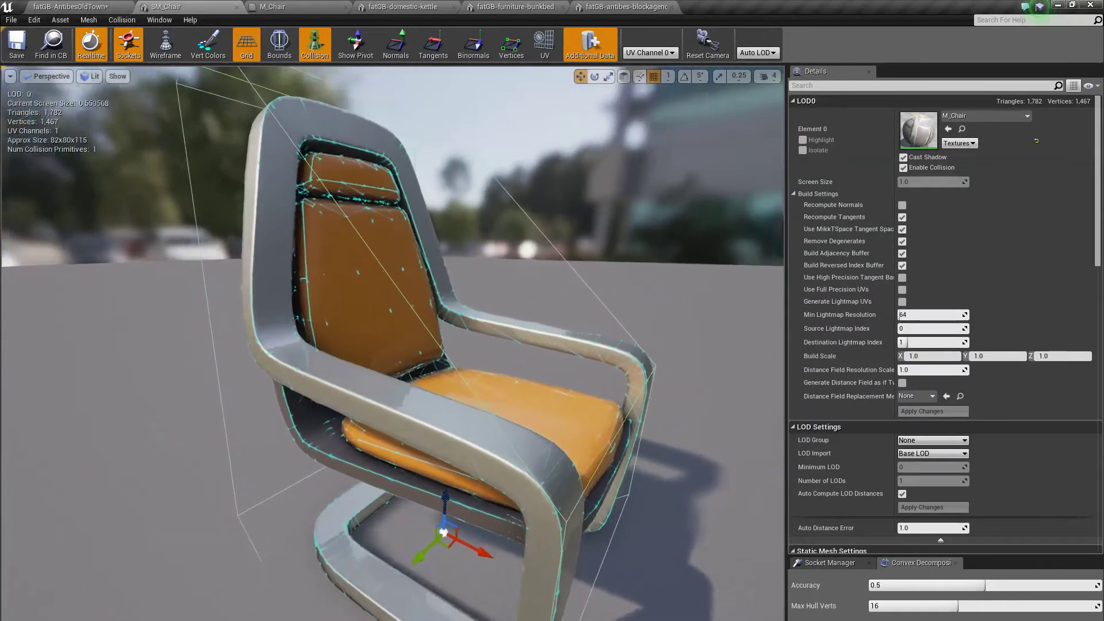
{"action": "left_click_drag", "start_coordinate": [190, 205], "coordinate": [255, 215]}
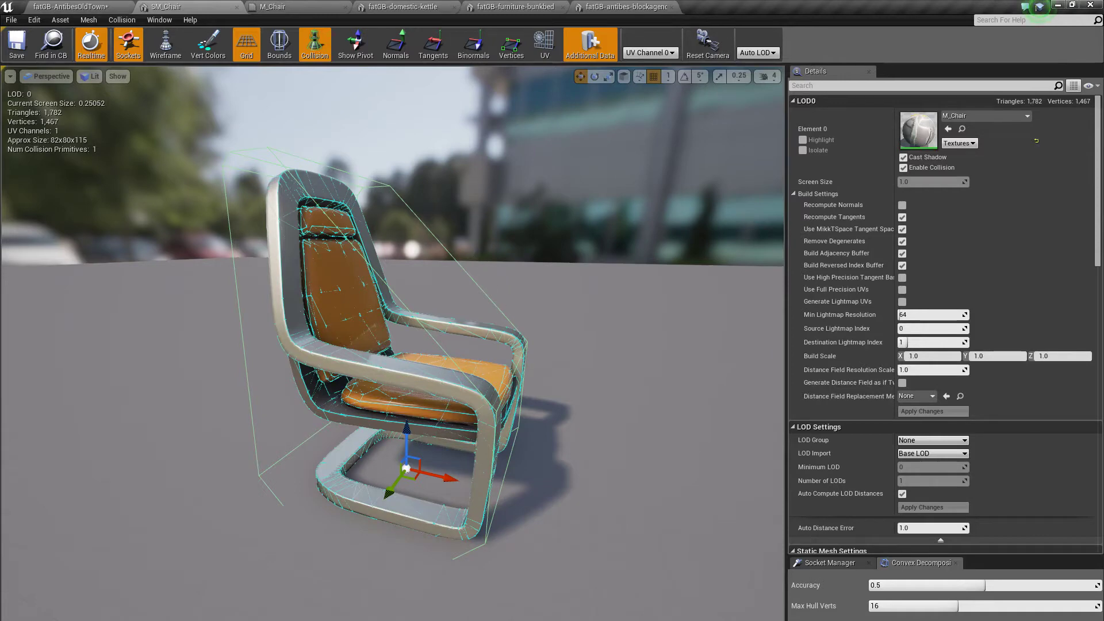
{"action": "mouse_move", "coordinate": [255, 215]}
{"action": "left_mouse_down"}
{"action": "mouse_move", "coordinate": [266, 201]}
{"action": "mouse_move", "coordinate": [258, 197]}
{"action": "mouse_move", "coordinate": [268, 209]}
{"action": "left_mouse_up"}
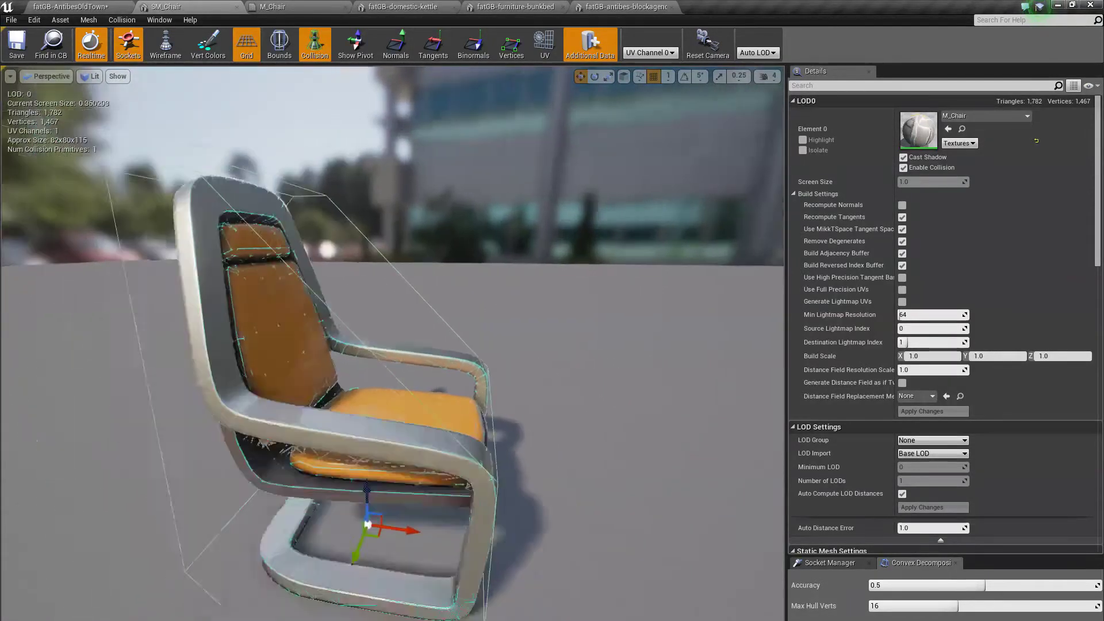
{"action": "right_click_drag", "start_coordinate": [268, 210], "coordinate": [230, 209]}
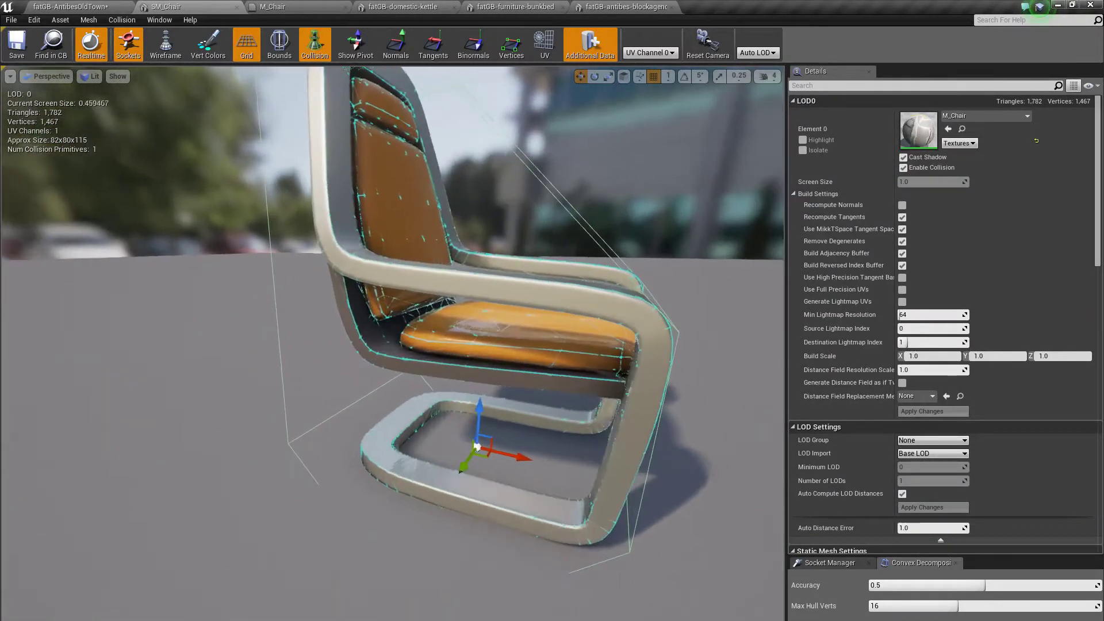
{"action": "left_click_drag", "start_coordinate": [287, 220], "coordinate": [303, 222]}
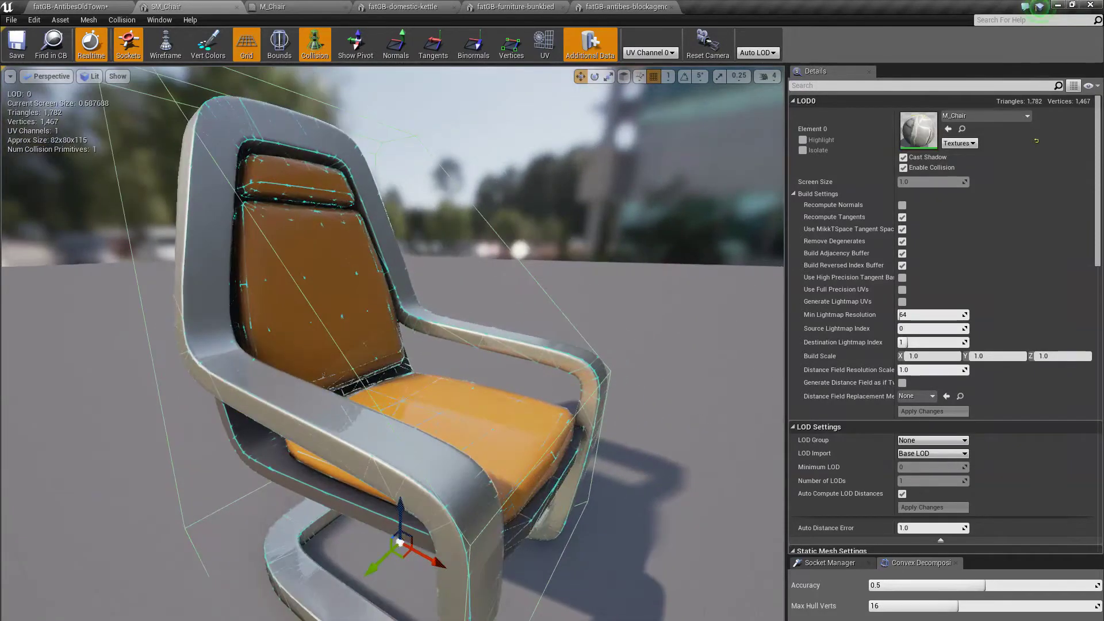
{"action": "right_click_drag", "start_coordinate": [303, 222], "coordinate": [318, 223]}
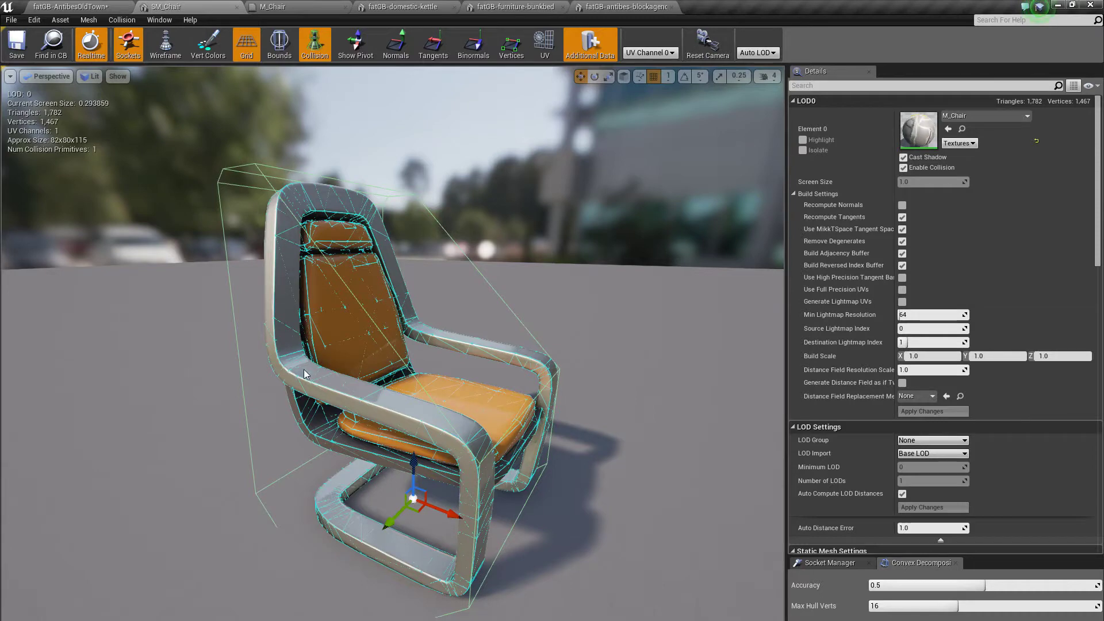
{"action": "mouse_move", "coordinate": [345, 392]}
{"action": "right_mouse_down"}
{"action": "mouse_move", "coordinate": [323, 391]}
{"action": "mouse_move", "coordinate": [336, 391]}
{"action": "right_mouse_up"}
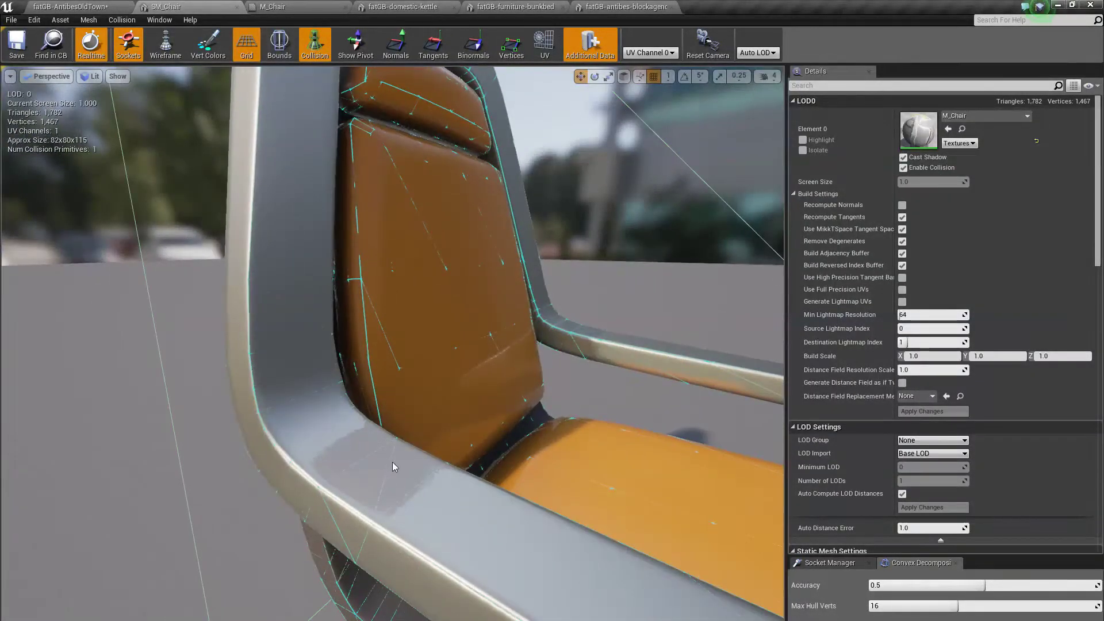
Examine the chair's selected collision hull from the front, side and close range, comparing it with the frame and seat.
{"action": "mouse_move", "coordinate": [368, 322]}
{"action": "right_mouse_down"}
{"action": "mouse_move", "coordinate": [379, 324]}
{"action": "mouse_move", "coordinate": [348, 324]}
{"action": "right_mouse_up"}
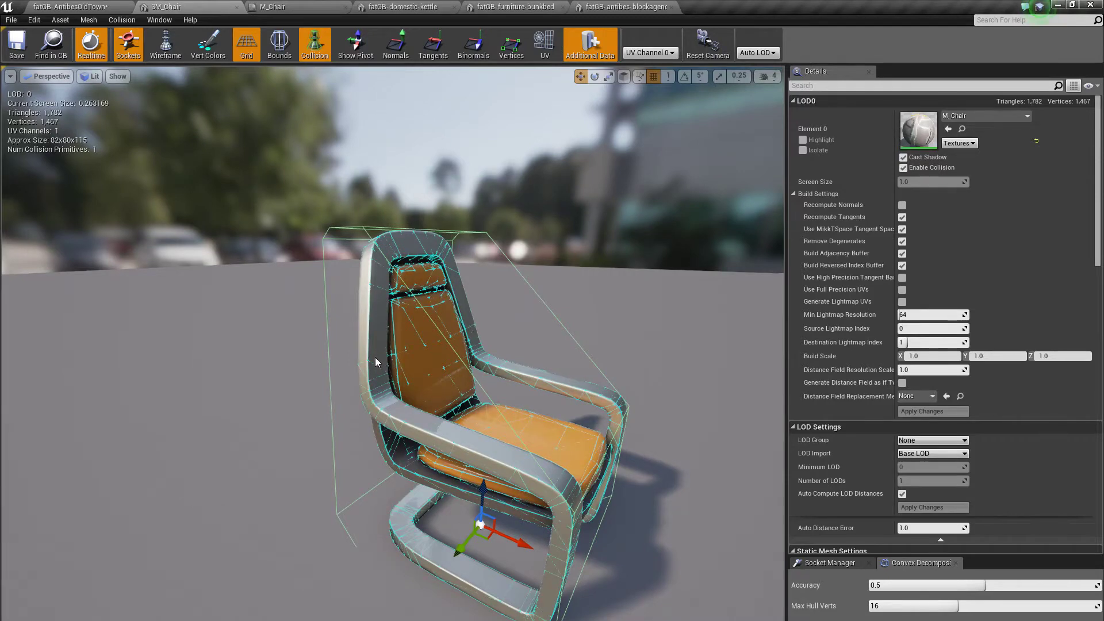
{"action": "right_click_drag", "start_coordinate": [375, 346], "coordinate": [430, 368]}
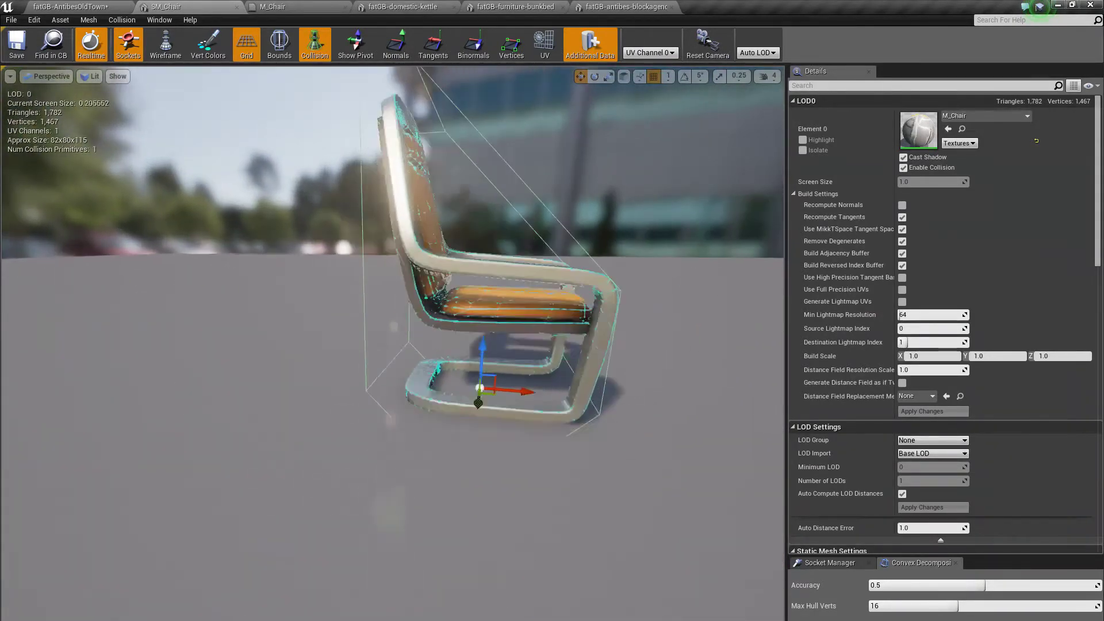
{"action": "left_click_drag", "start_coordinate": [328, 343], "coordinate": [322, 342]}
{"action": "mouse_move", "coordinate": [498, 259]}
{"action": "left_mouse_down"}
{"action": "mouse_move", "coordinate": [460, 261]}
{"action": "mouse_move", "coordinate": [501, 271]}
{"action": "left_mouse_up"}
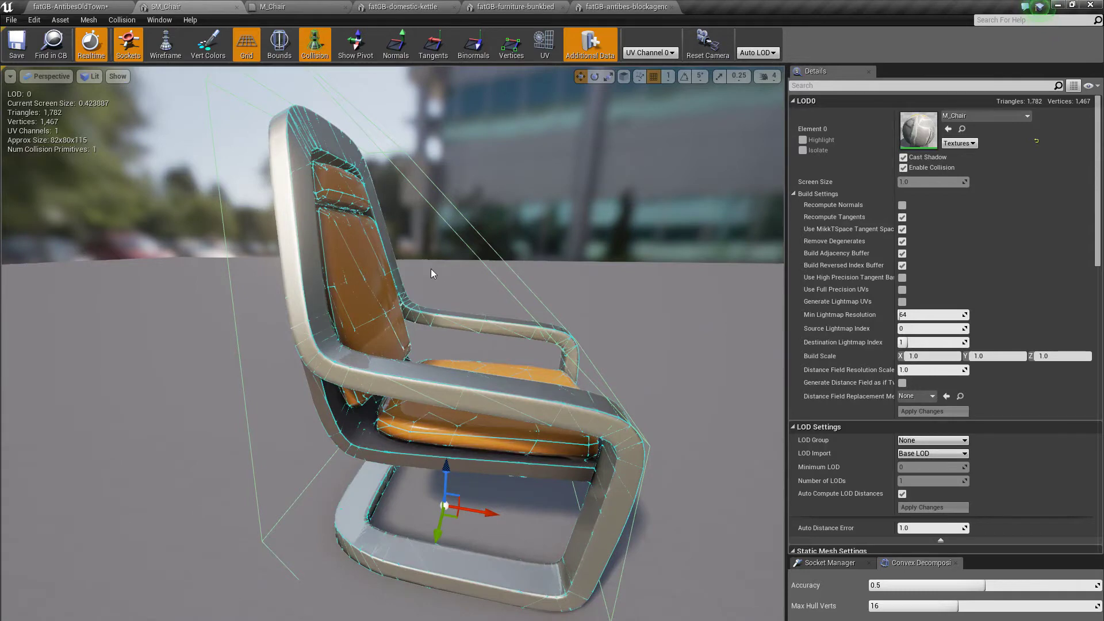
{"action": "left_click_drag", "start_coordinate": [467, 281], "coordinate": [468, 307]}
{"action": "right_click_drag", "start_coordinate": [468, 307], "coordinate": [333, 305]}
{"action": "left_click_drag", "start_coordinate": [362, 291], "coordinate": [333, 292]}
{"action": "key", "text": "a"}
{"action": "right_click_drag", "start_coordinate": [333, 292], "coordinate": [475, 285]}
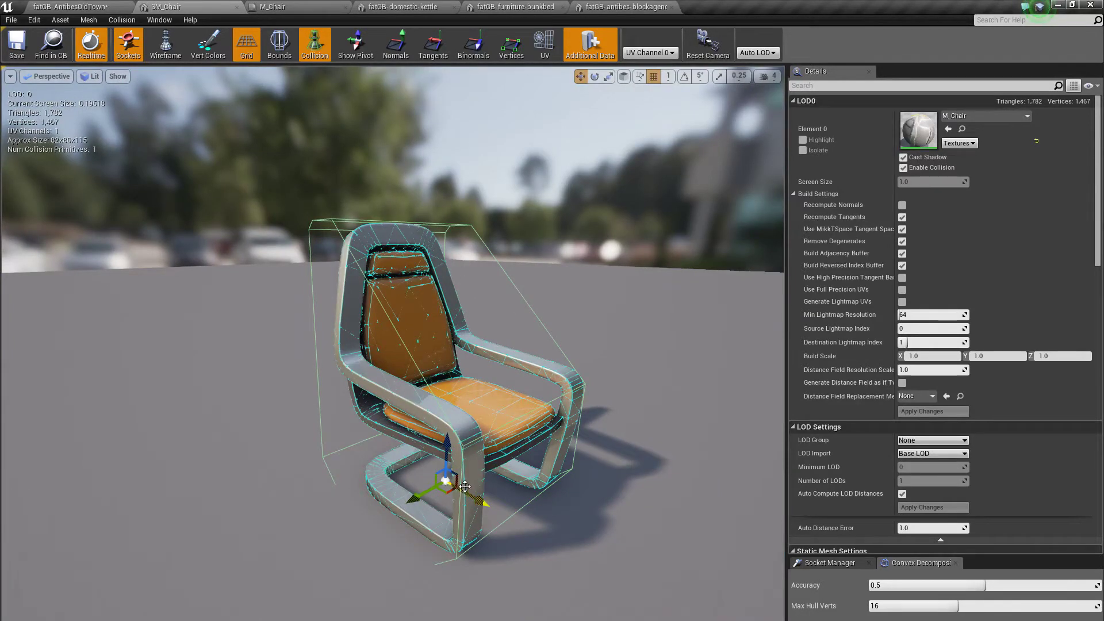
Try moving the collision hull away from the chair, undo the move, and deselect the hull.
{"action": "left_click_drag", "start_coordinate": [399, 459], "coordinate": [339, 526]}
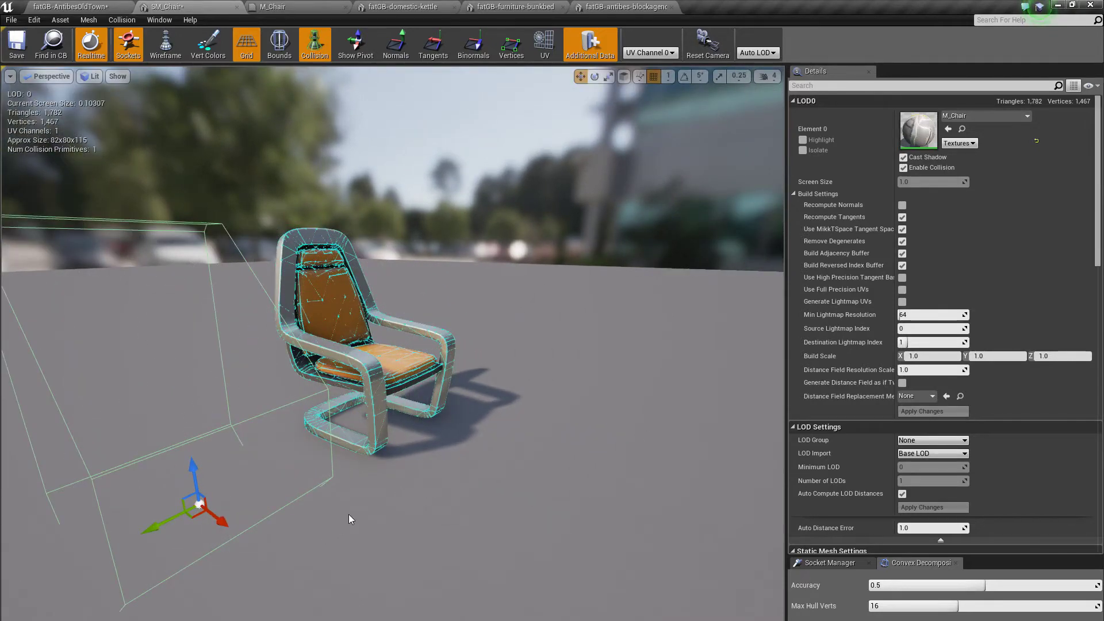
{"action": "key", "text": "ctrl+z"}
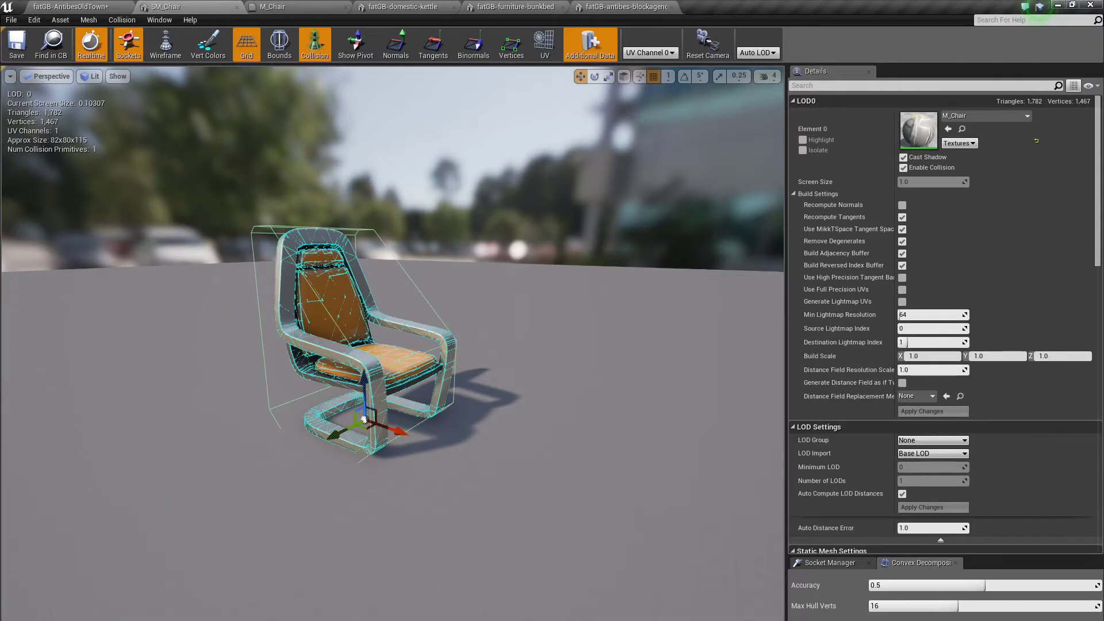
{"action": "left_click", "coordinate": [400, 499]}
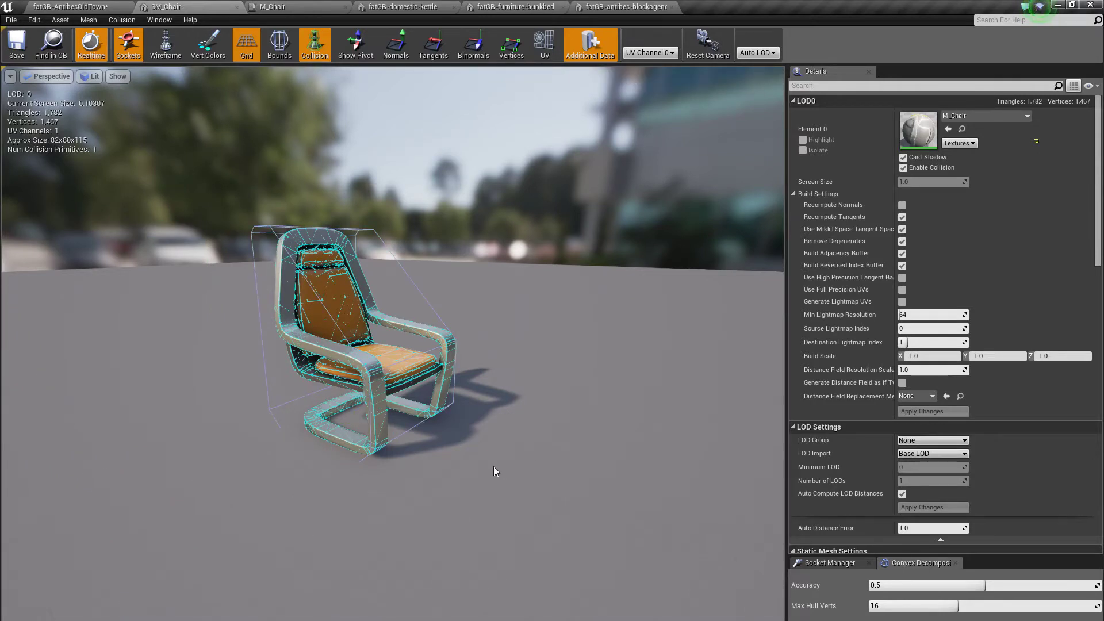
View the chair and its deselected collision hull up close and from the front three-quarter angle.
{"action": "left_click_drag", "start_coordinate": [499, 462], "coordinate": [468, 379]}
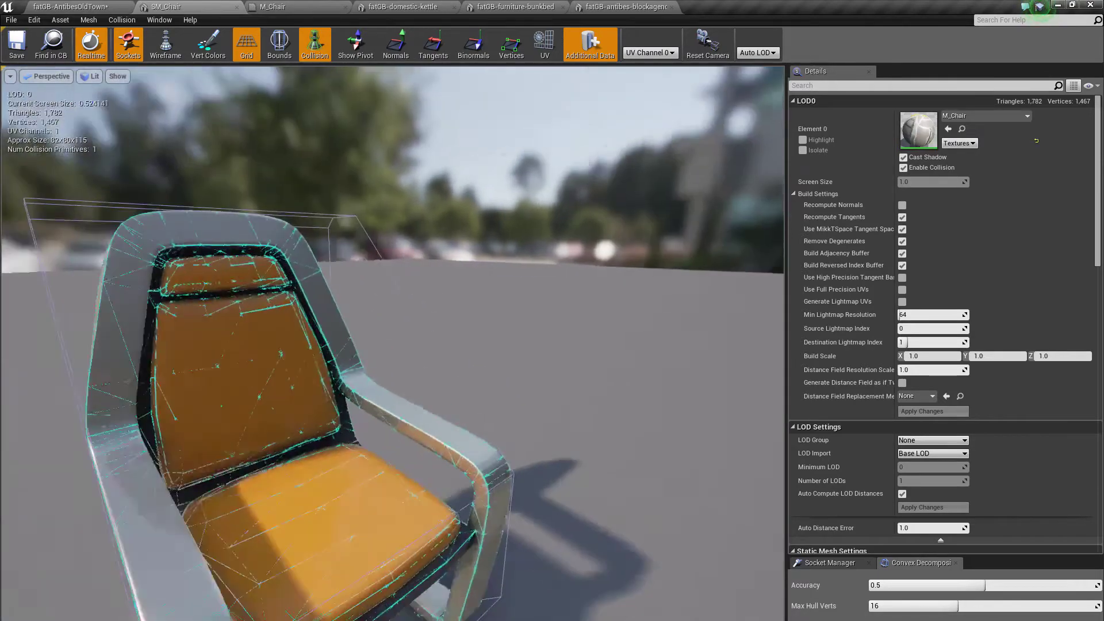
{"action": "right_click_drag", "start_coordinate": [469, 379], "coordinate": [330, 371]}
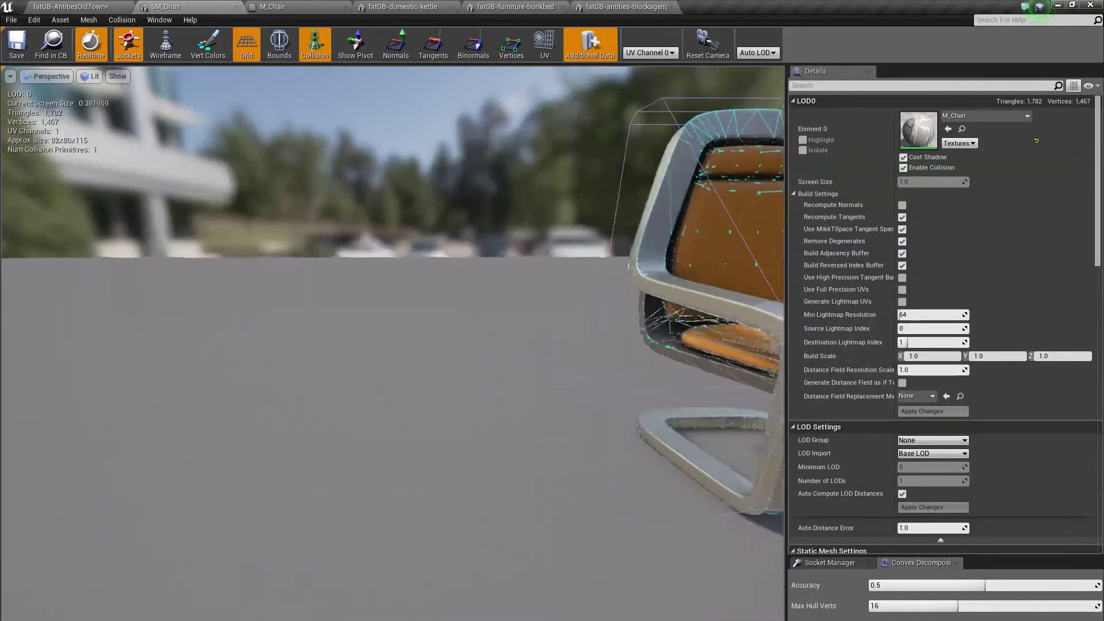
{"action": "left_click_drag", "start_coordinate": [534, 402], "coordinate": [483, 408]}
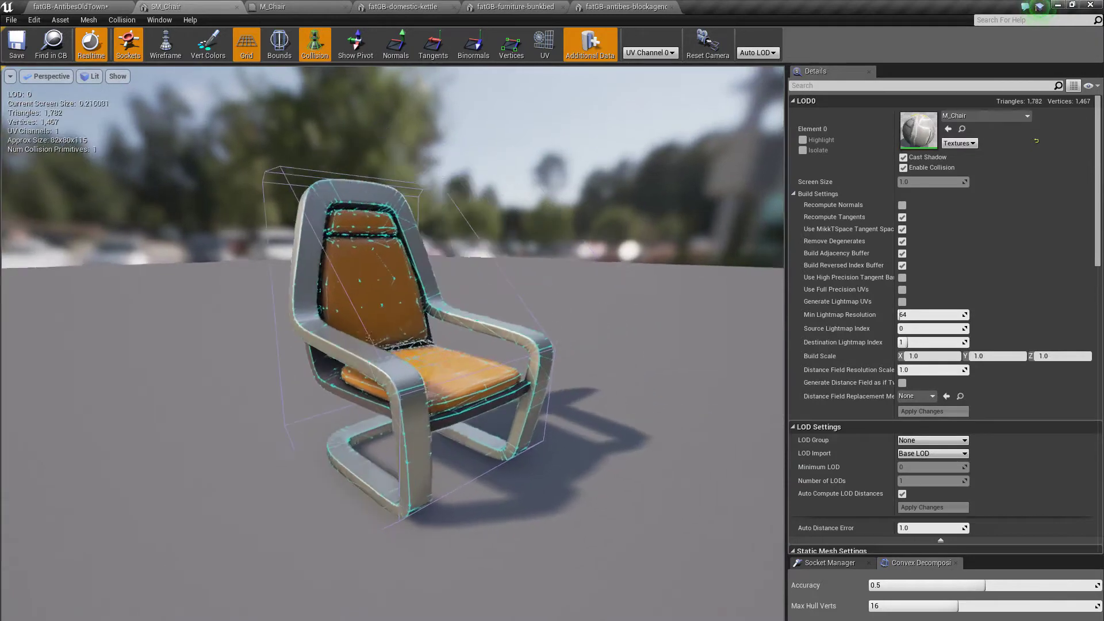
{"action": "left_click_drag", "start_coordinate": [161, 210], "coordinate": [147, 216]}
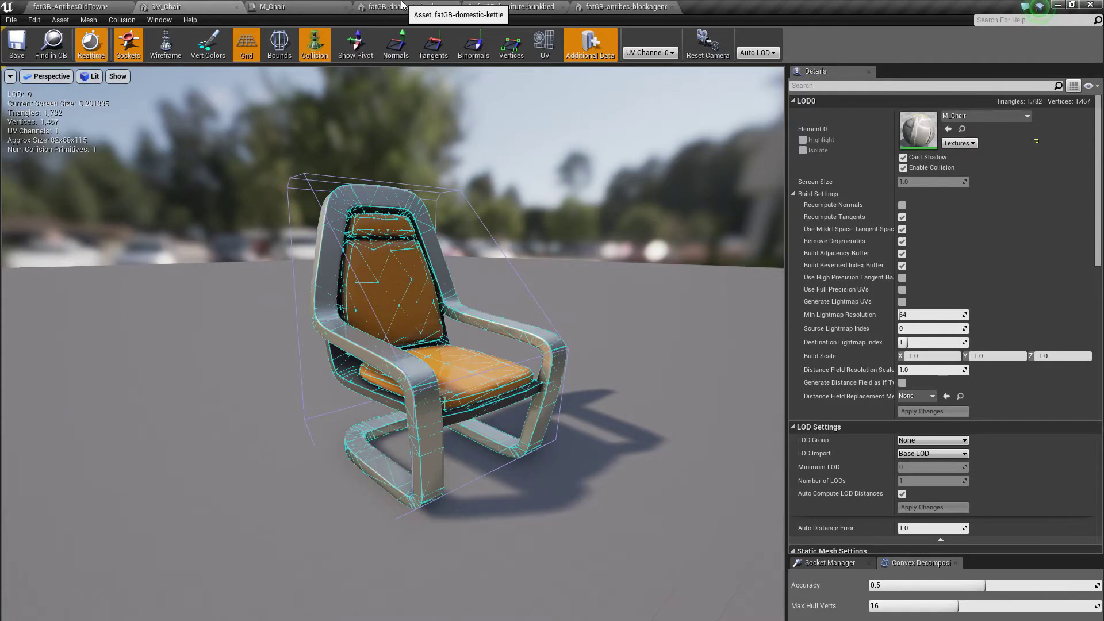
Switch to the fatGB-domestic-kettle static mesh and view the kettle from above and from the side.
{"action": "left_click", "coordinate": [403, 6]}
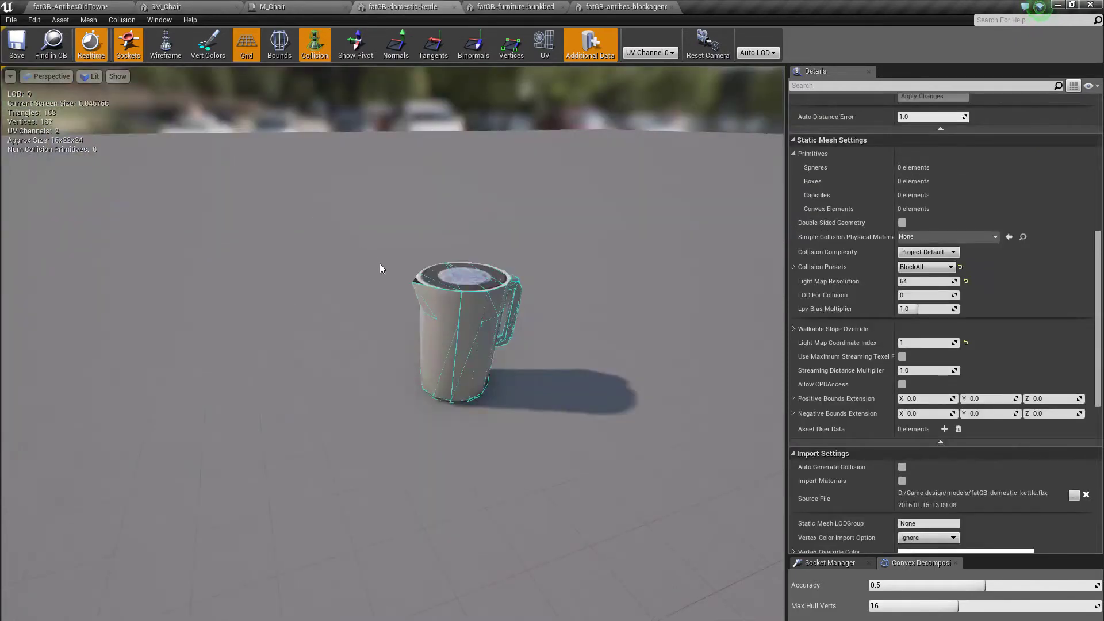
{"action": "left_click_drag", "start_coordinate": [393, 322], "coordinate": [410, 207]}
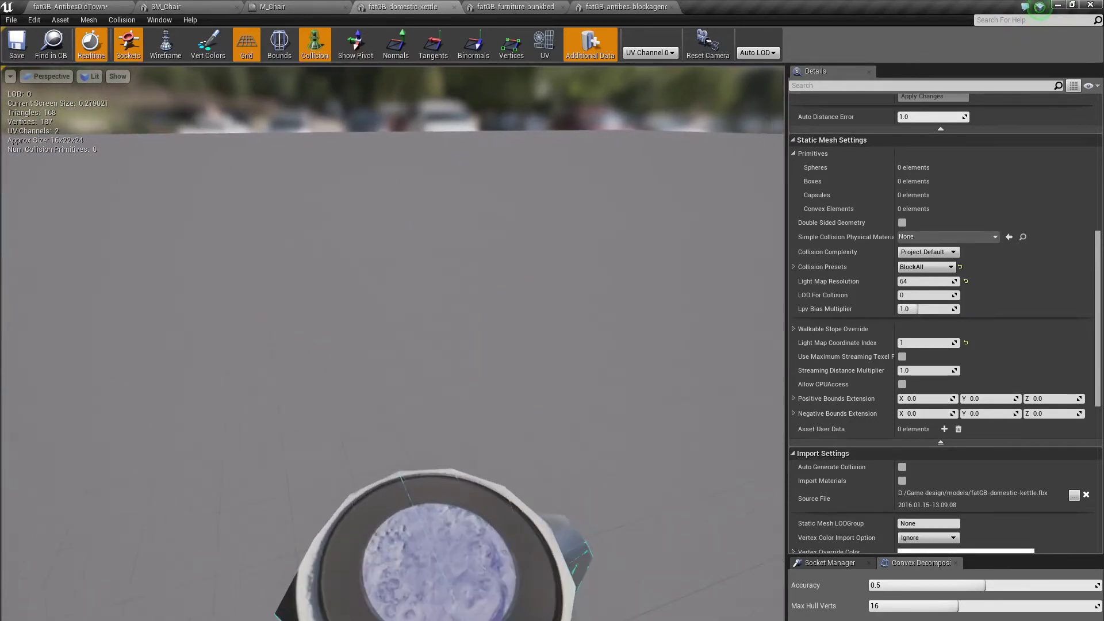
{"action": "mouse_move", "coordinate": [401, 228]}
{"action": "right_mouse_down"}
{"action": "mouse_move", "coordinate": [397, 345]}
{"action": "mouse_move", "coordinate": [397, 242]}
{"action": "right_mouse_up"}
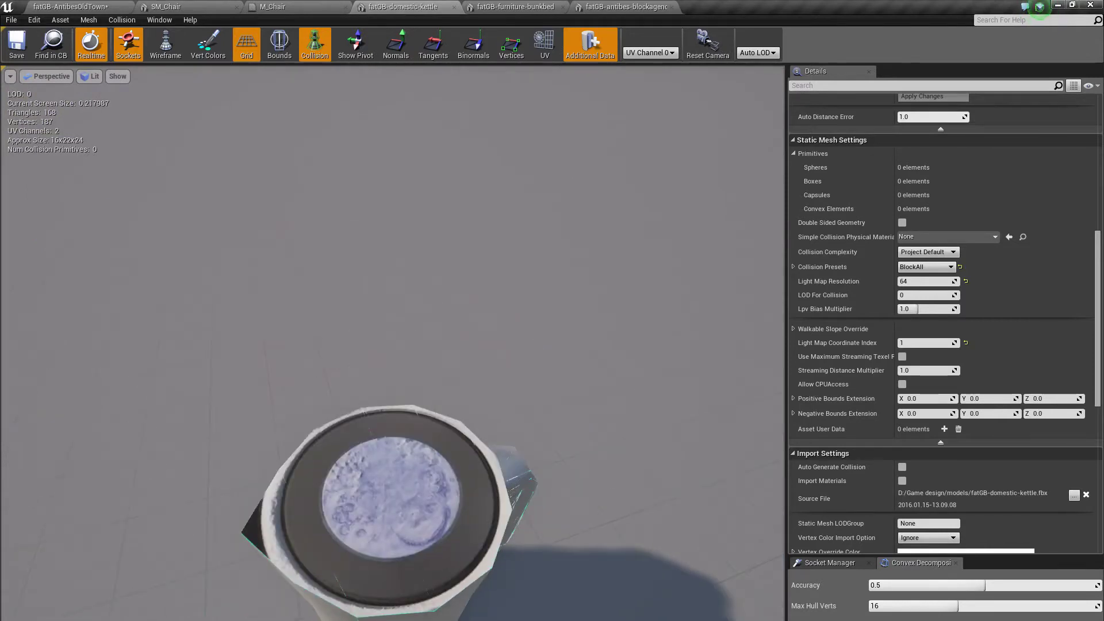
{"action": "left_click_drag", "start_coordinate": [354, 388], "coordinate": [353, 466]}
{"action": "right_click_drag", "start_coordinate": [353, 387], "coordinate": [354, 317]}
{"action": "mouse_move", "coordinate": [354, 387]}
{"action": "left_mouse_down"}
{"action": "mouse_move", "coordinate": [353, 420]}
{"action": "mouse_move", "coordinate": [365, 293]}
{"action": "mouse_move", "coordinate": [345, 371]}
{"action": "mouse_move", "coordinate": [347, 339]}
{"action": "mouse_move", "coordinate": [437, 339]}
{"action": "mouse_move", "coordinate": [394, 385]}
{"action": "mouse_move", "coordinate": [391, 411]}
{"action": "mouse_move", "coordinate": [360, 388]}
{"action": "mouse_move", "coordinate": [374, 380]}
{"action": "left_mouse_up"}
{"action": "left_click_drag", "start_coordinate": [200, 361], "coordinate": [197, 365]}
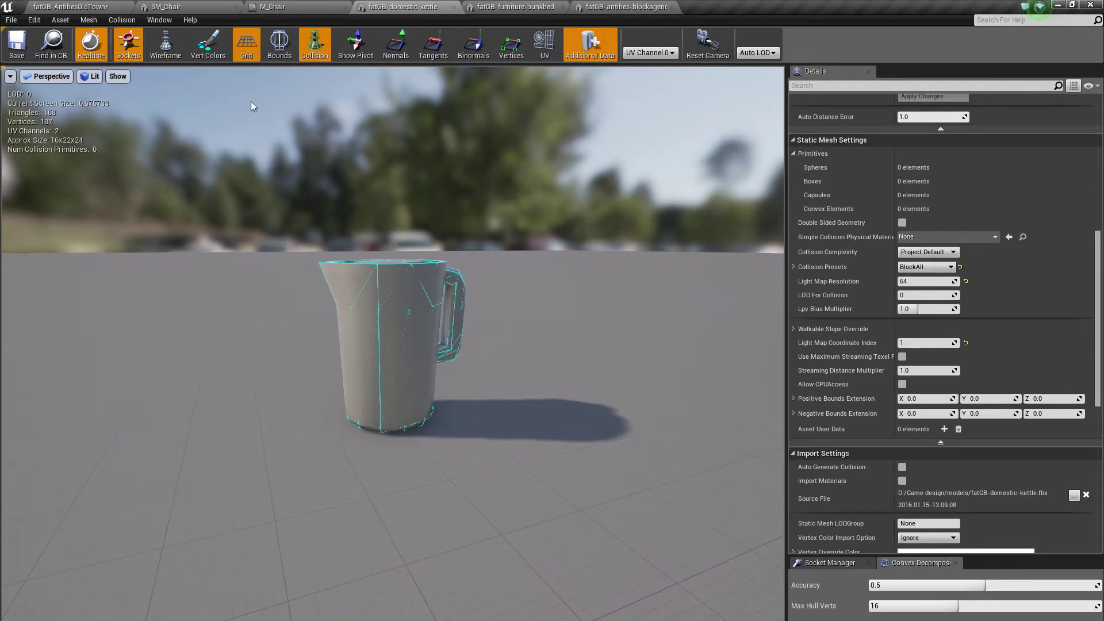
Try a sphere simplified collision on the kettle, and undo it.
{"action": "left_click", "coordinate": [121, 19]}
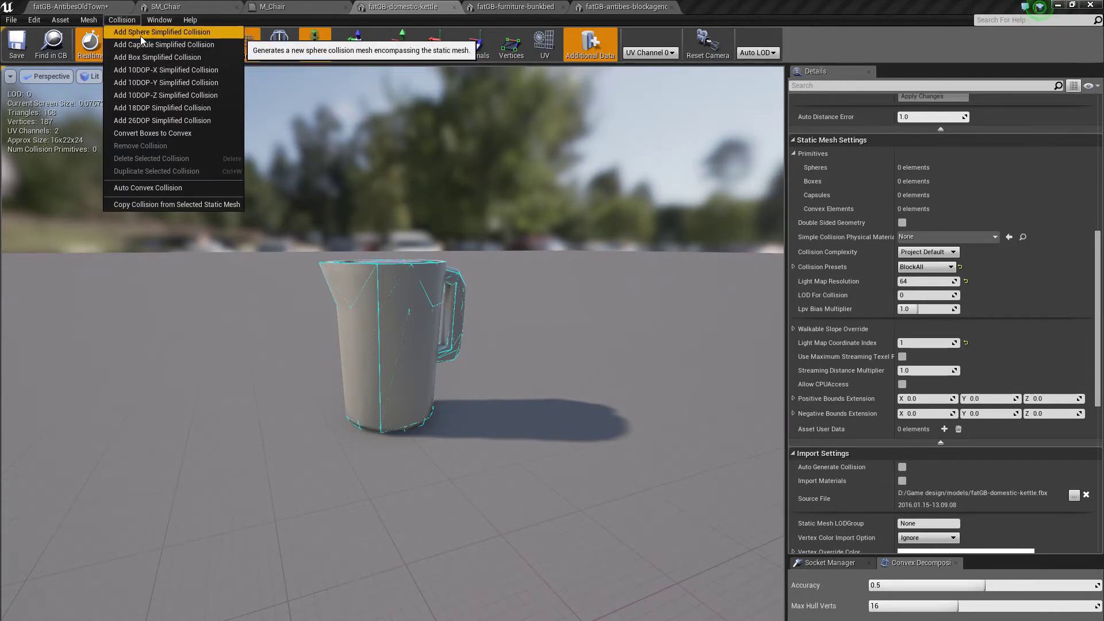
{"action": "left_click", "coordinate": [141, 33]}
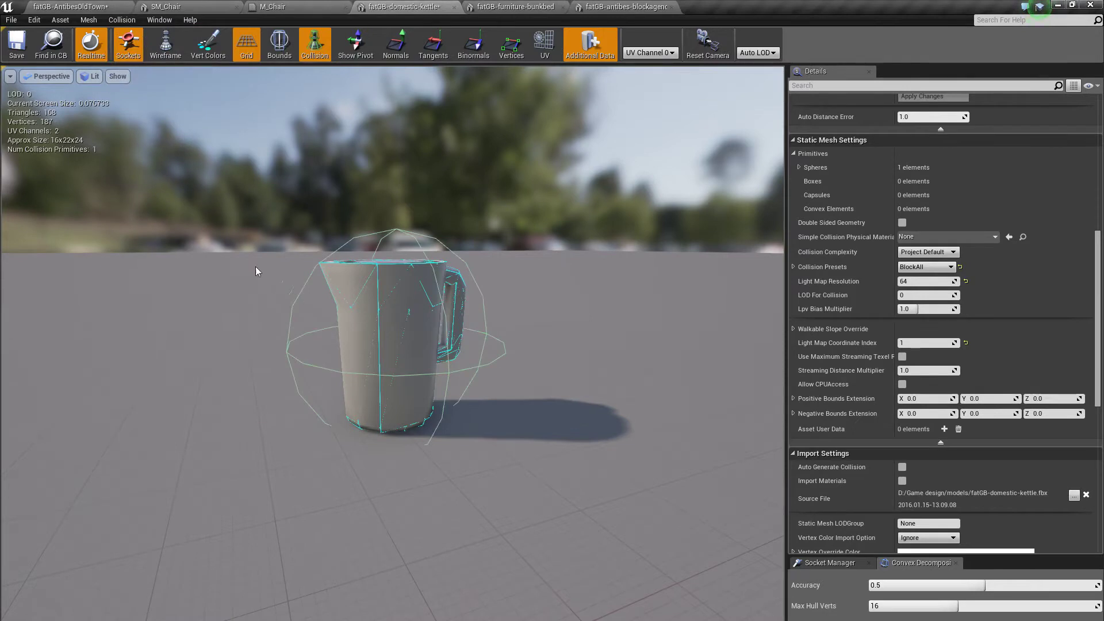
{"action": "key", "text": "ctrl+z"}
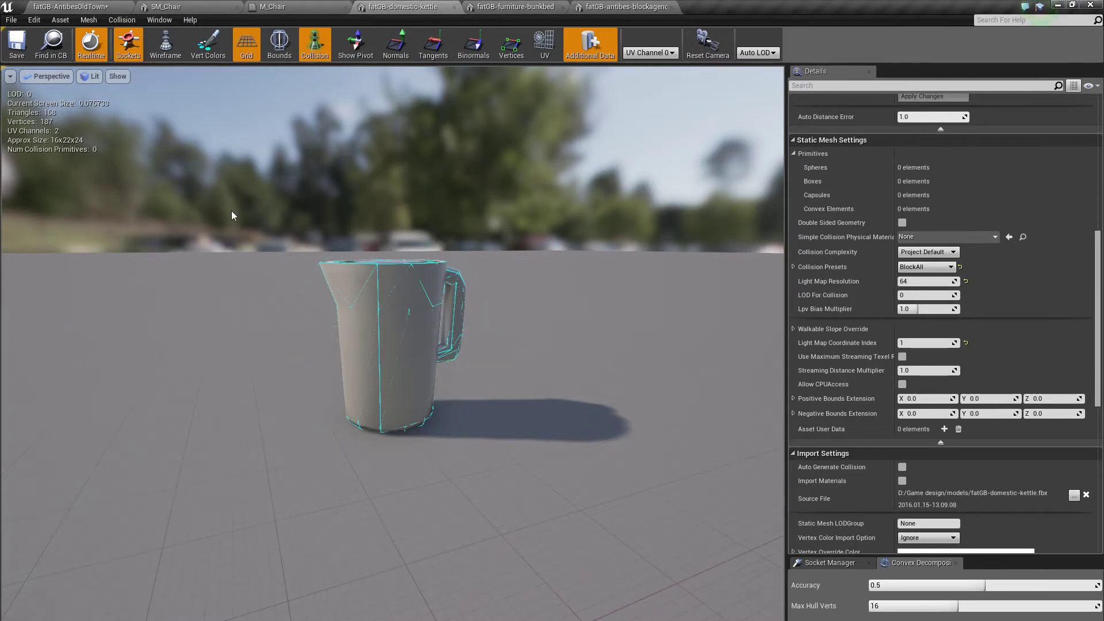
Try a 26DOP simplified collision on the kettle, examine its fit around the body and handle, and undo it.
{"action": "left_click", "coordinate": [120, 20]}
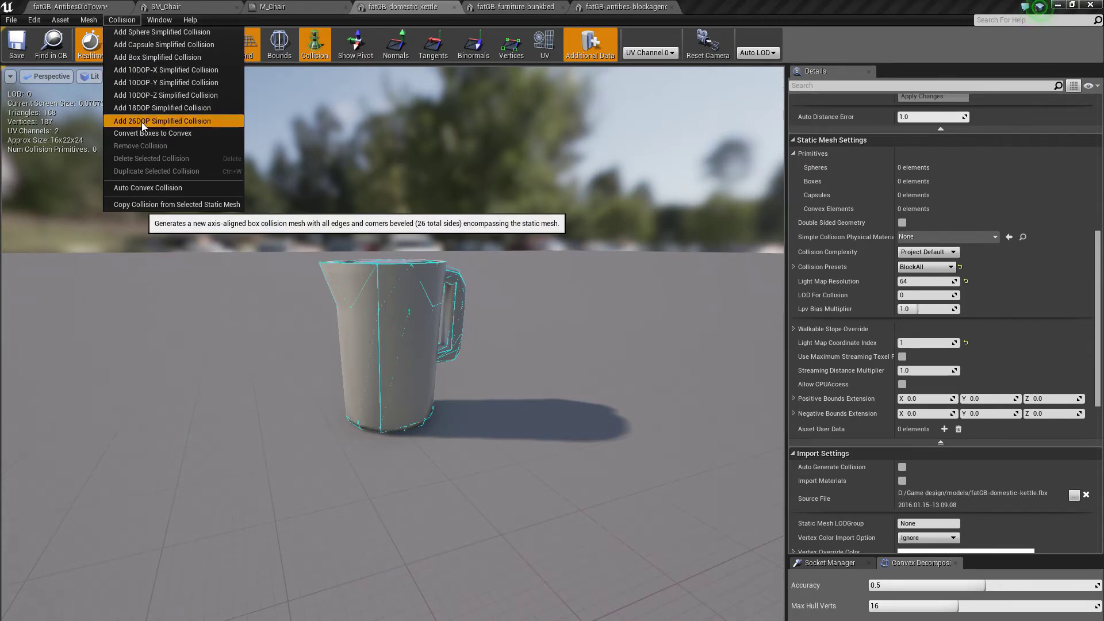
{"action": "left_click", "coordinate": [142, 121]}
{"action": "left_click_drag", "start_coordinate": [363, 355], "coordinate": [362, 299]}
{"action": "mouse_move", "coordinate": [257, 350]}
{"action": "left_mouse_down"}
{"action": "mouse_move", "coordinate": [253, 403]}
{"action": "mouse_move", "coordinate": [250, 368]}
{"action": "left_mouse_up"}
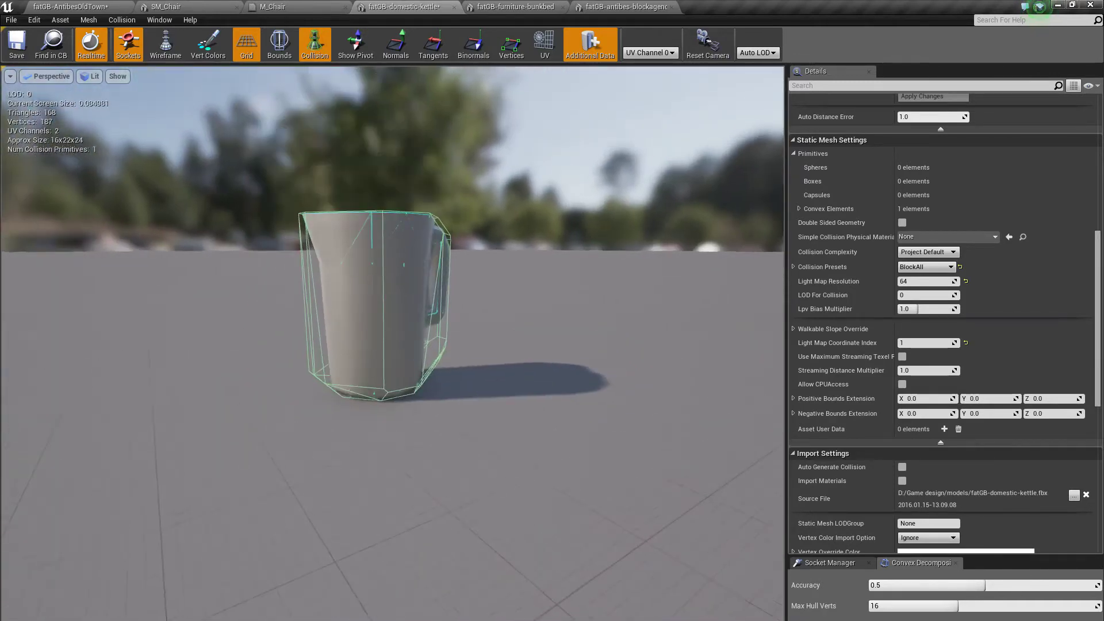
{"action": "right_click_drag", "start_coordinate": [258, 350], "coordinate": [258, 339]}
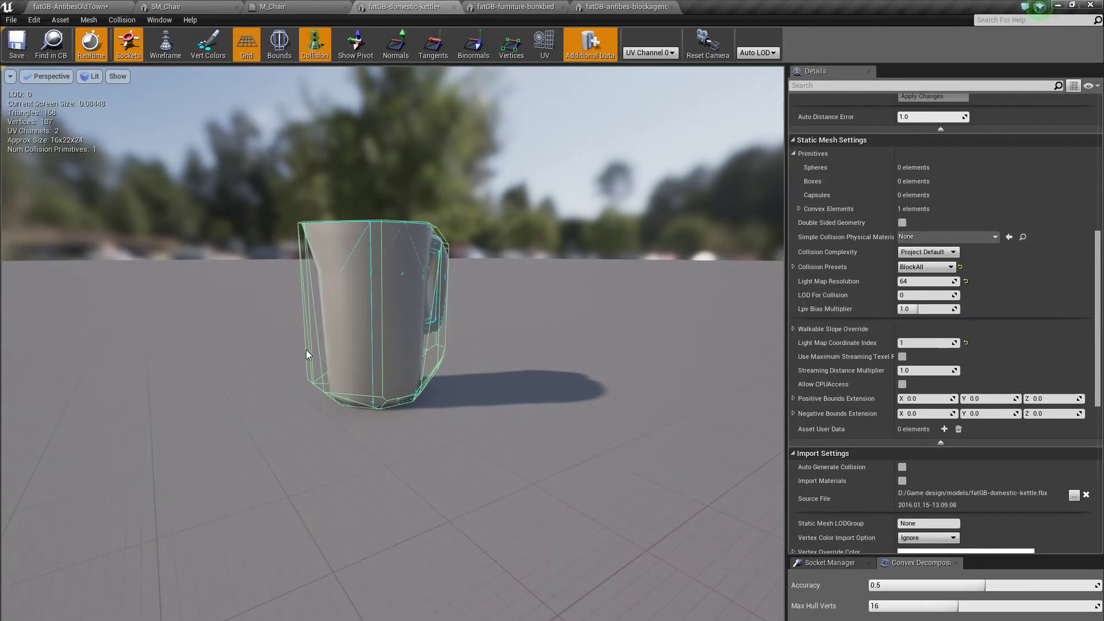
{"action": "left_click_drag", "start_coordinate": [345, 322], "coordinate": [368, 322]}
{"action": "left_click_drag", "start_coordinate": [254, 347], "coordinate": [254, 379]}
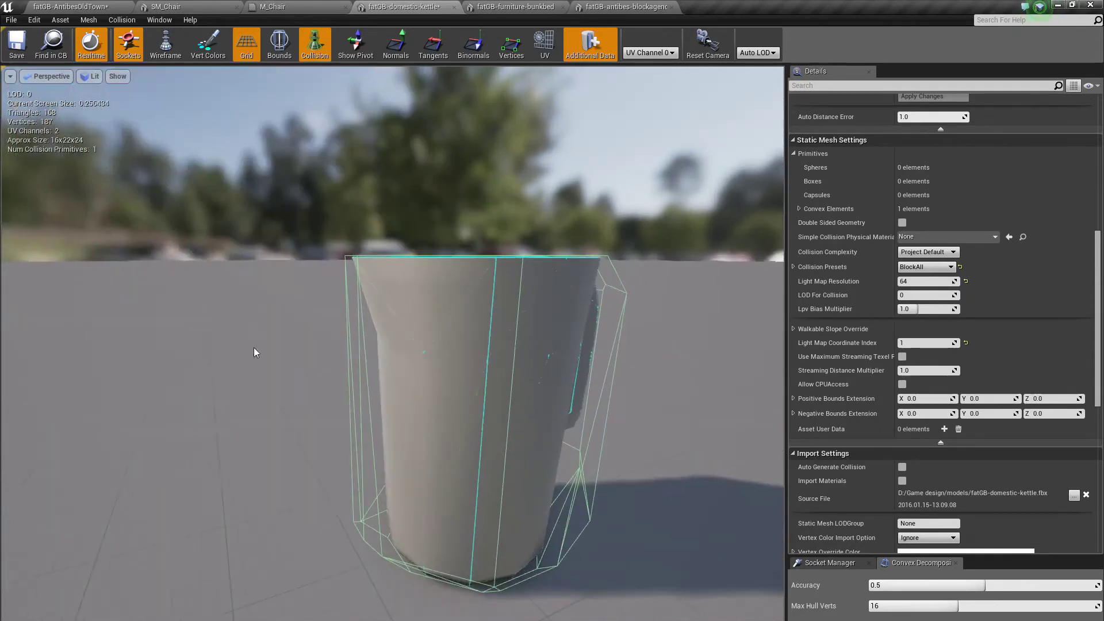
{"action": "key", "text": "ctrl+z"}
Try a 10DOP-Y simplified collision on the kettle, view it from the handle side, and undo it.
{"action": "left_click", "coordinate": [119, 20]}
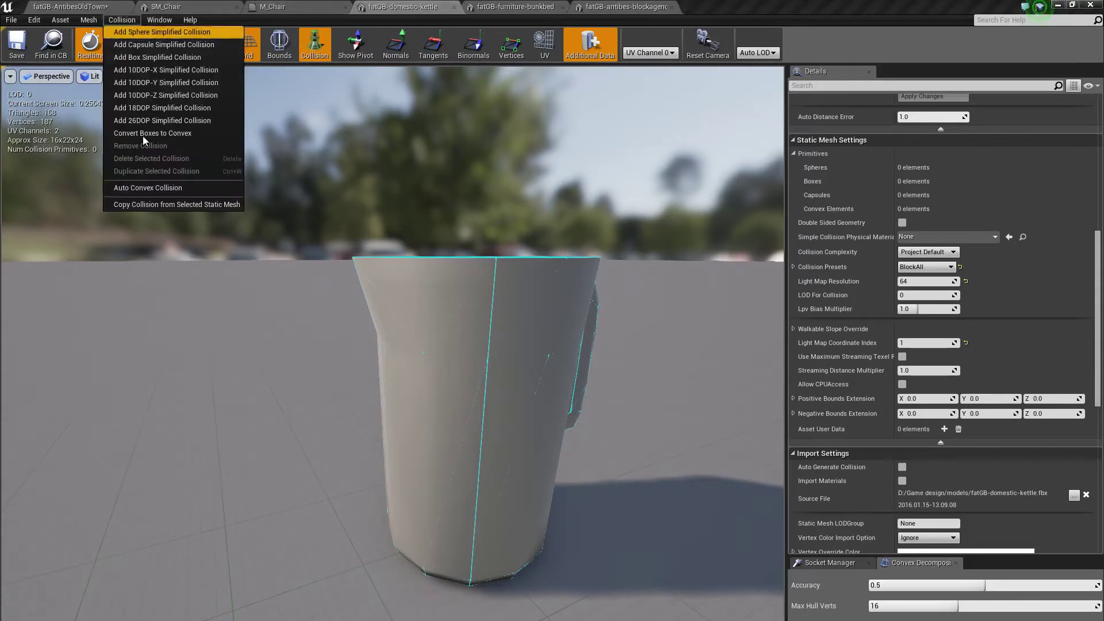
{"action": "left_click", "coordinate": [137, 84]}
{"action": "left_click_drag", "start_coordinate": [402, 322], "coordinate": [276, 339]}
{"action": "right_click_drag", "start_coordinate": [212, 312], "coordinate": [212, 312]}
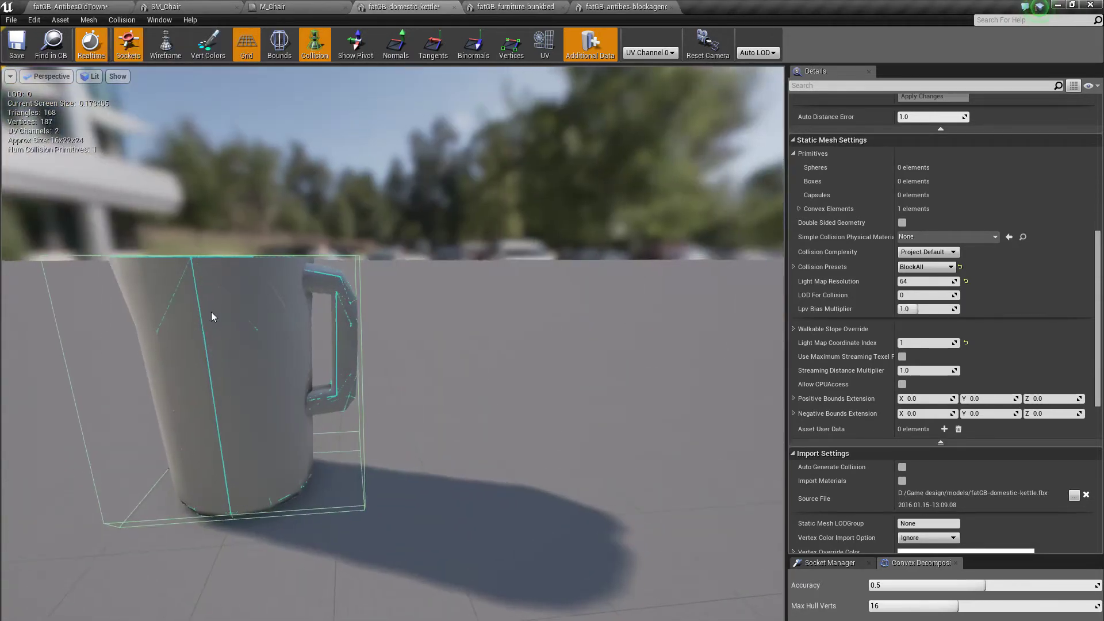
{"action": "key", "text": "ctrl+z"}
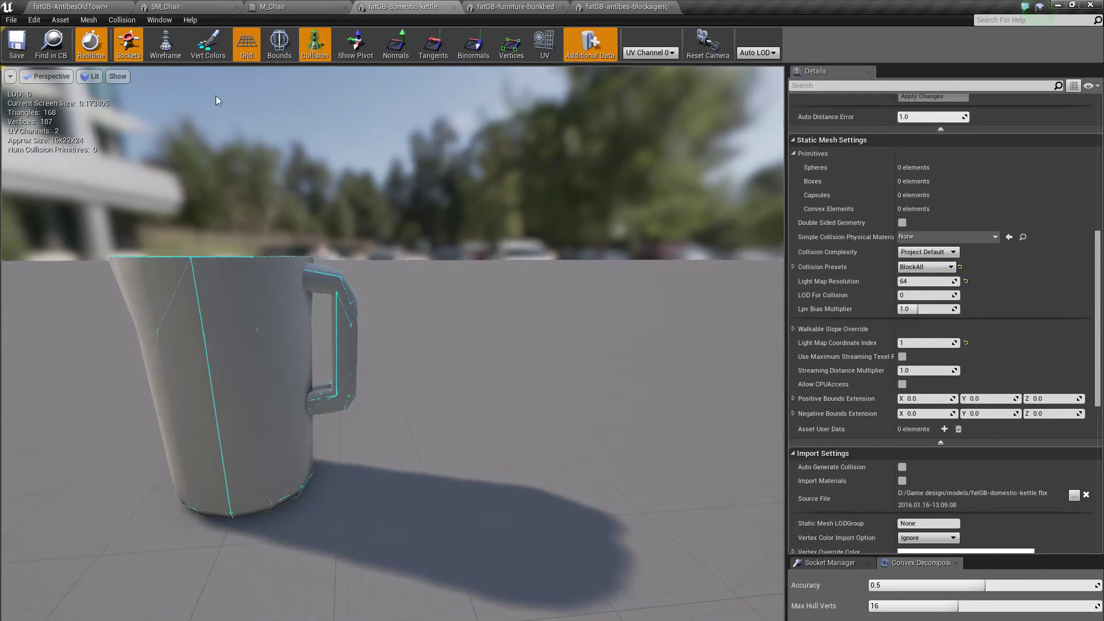
Try a 10DOP-Z simplified collision on the kettle, examine it from above, and undo it.
{"action": "left_click", "coordinate": [116, 19]}
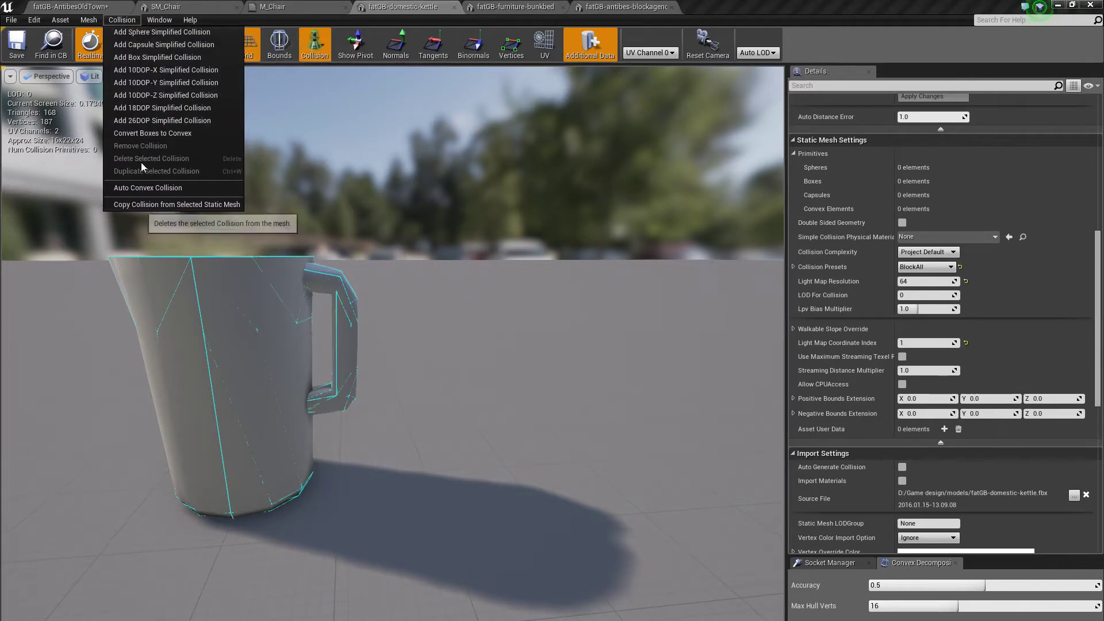
{"action": "left_click", "coordinate": [144, 97]}
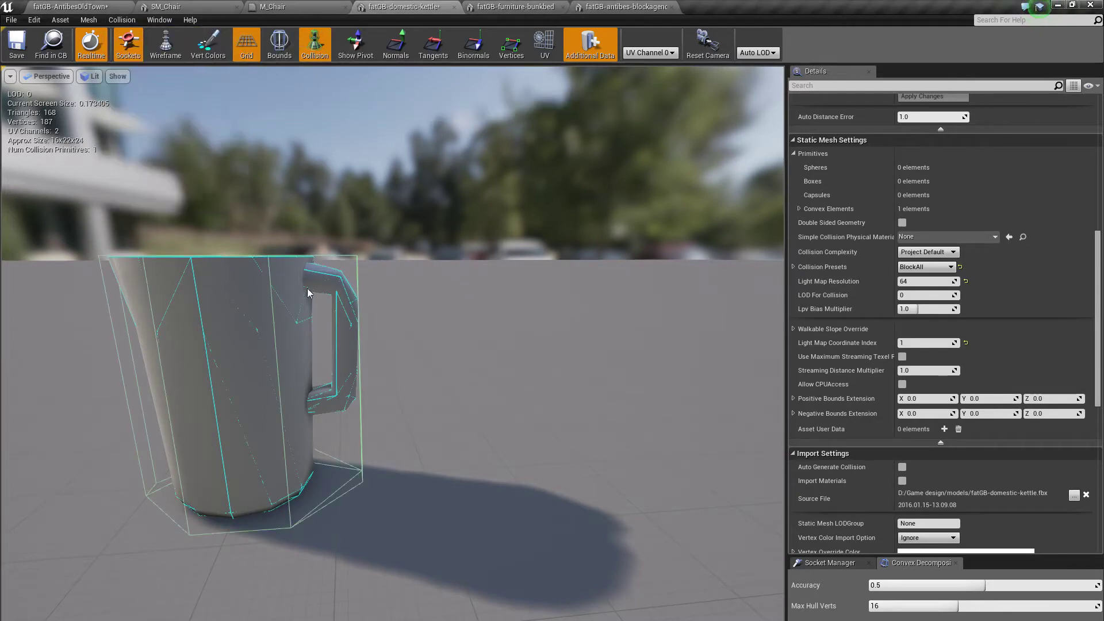
{"action": "key", "text": "f"}
{"action": "left_click_drag", "start_coordinate": [393, 345], "coordinate": [440, 362]}
{"action": "mouse_move", "coordinate": [440, 362]}
{"action": "right_mouse_down"}
{"action": "mouse_move", "coordinate": [477, 322]}
{"action": "mouse_move", "coordinate": [437, 299]}
{"action": "mouse_move", "coordinate": [434, 368]}
{"action": "mouse_move", "coordinate": [412, 371]}
{"action": "mouse_move", "coordinate": [460, 368]}
{"action": "right_mouse_up"}
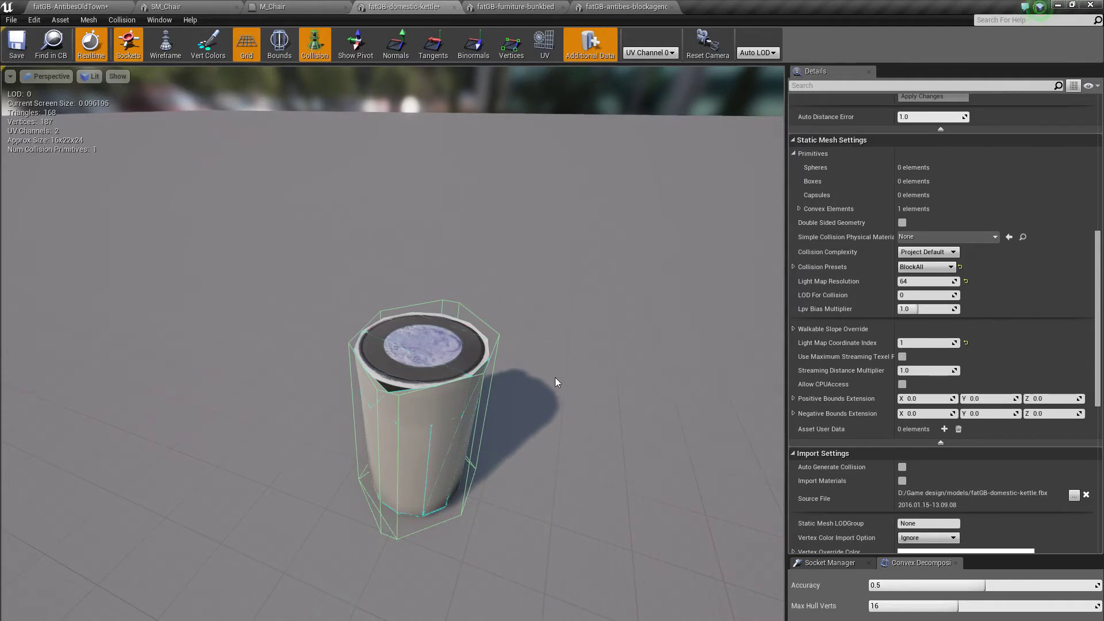
{"action": "key", "text": "ctrl+z"}
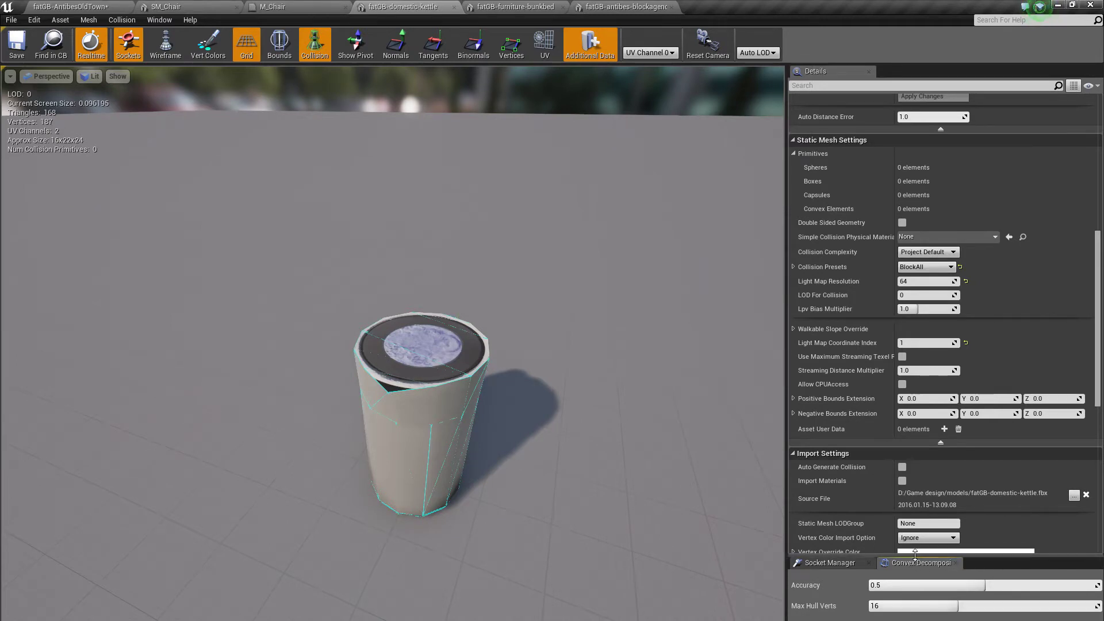
Generate the kettle's collision by convex decomposition with accuracy 0.5 and 16 max hull verts, and inspect the resulting hull.
{"action": "left_click_drag", "start_coordinate": [915, 555], "coordinate": [913, 454]}
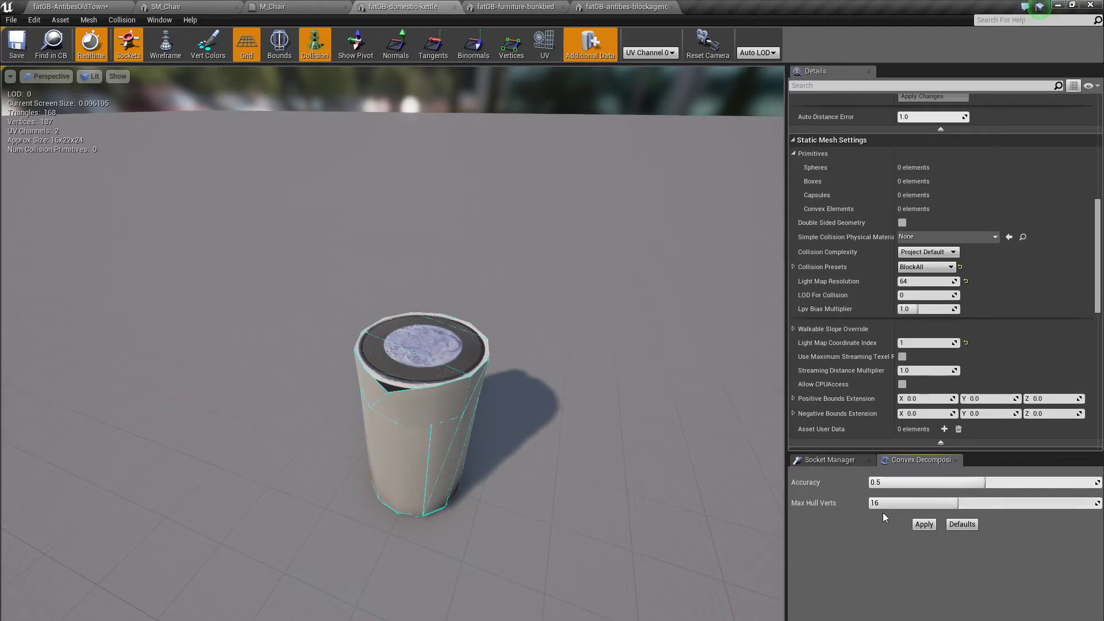
{"action": "left_click", "coordinate": [924, 524]}
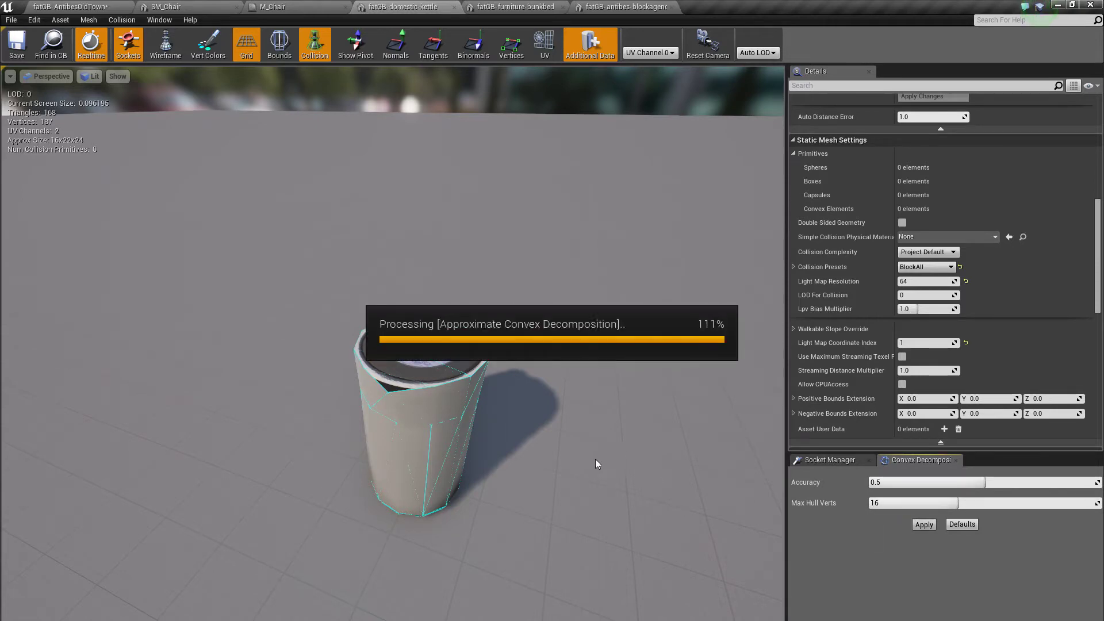
{"action": "mouse_move", "coordinate": [581, 464]}
{"action": "left_mouse_down"}
{"action": "mouse_move", "coordinate": [578, 420]}
{"action": "mouse_move", "coordinate": [575, 478]}
{"action": "left_mouse_up"}
{"action": "left_click_drag", "start_coordinate": [563, 397], "coordinate": [544, 420]}
{"action": "right_click_drag", "start_coordinate": [544, 420], "coordinate": [538, 345]}
{"action": "middle_click_drag", "start_coordinate": [537, 345], "coordinate": [555, 328]}
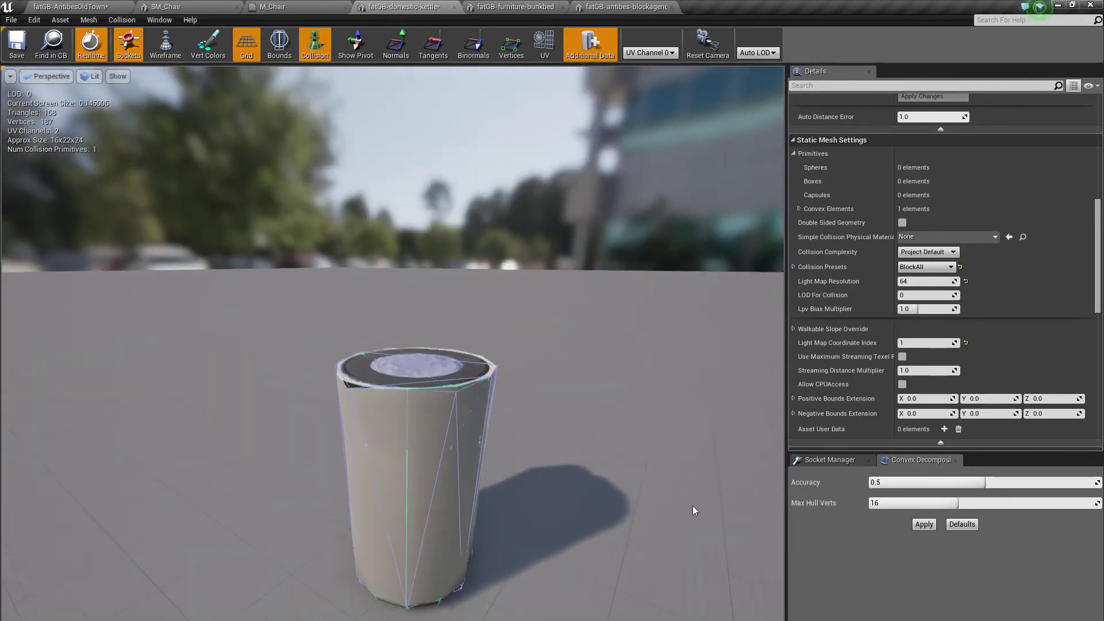
Set max hull verts to 10, regenerate the kettle's convex collision at accuracy 0.5, and inspect the hull from the top and handle side.
{"action": "left_click_drag", "start_coordinate": [957, 503], "coordinate": [904, 503]}
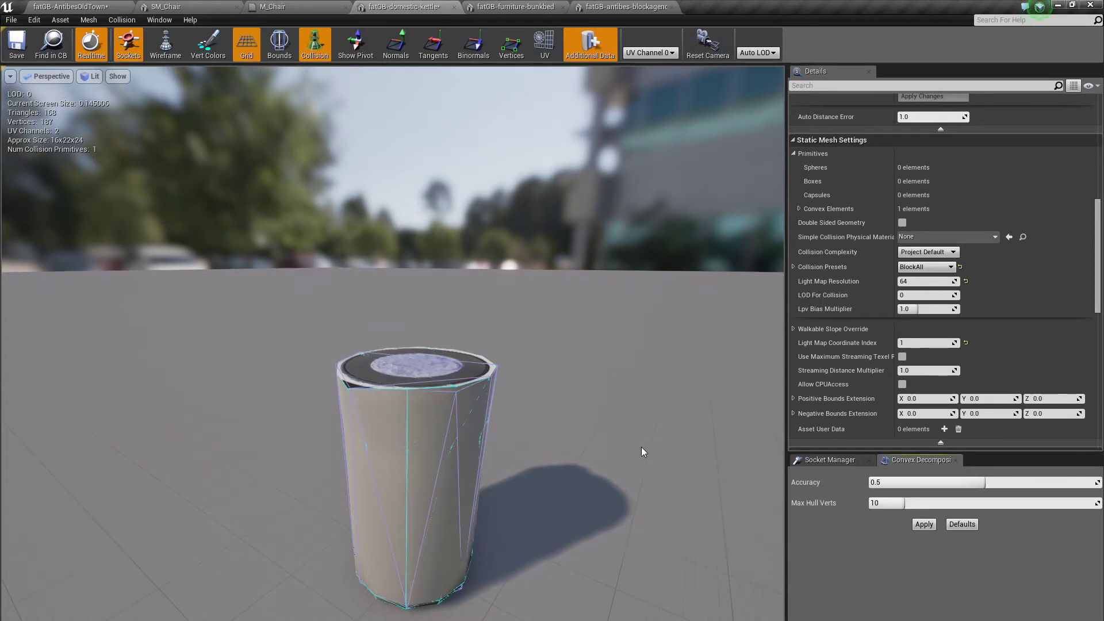
{"action": "scroll", "coordinate": [642, 449], "scroll_direction": "down", "scroll_amount": 4}
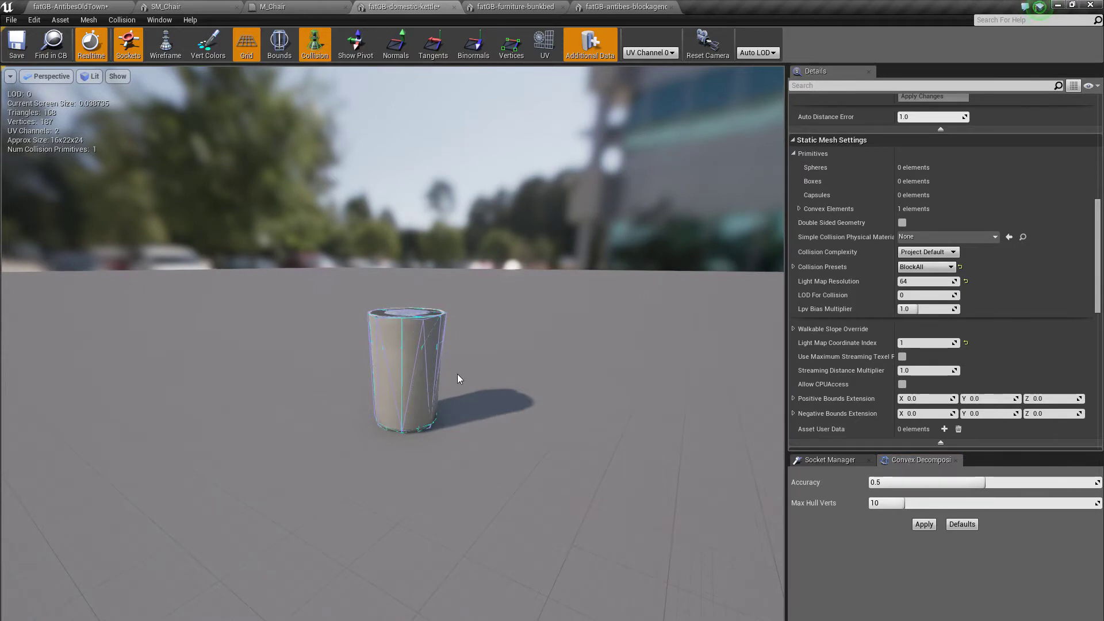
{"action": "left_click_drag", "start_coordinate": [458, 374], "coordinate": [506, 409]}
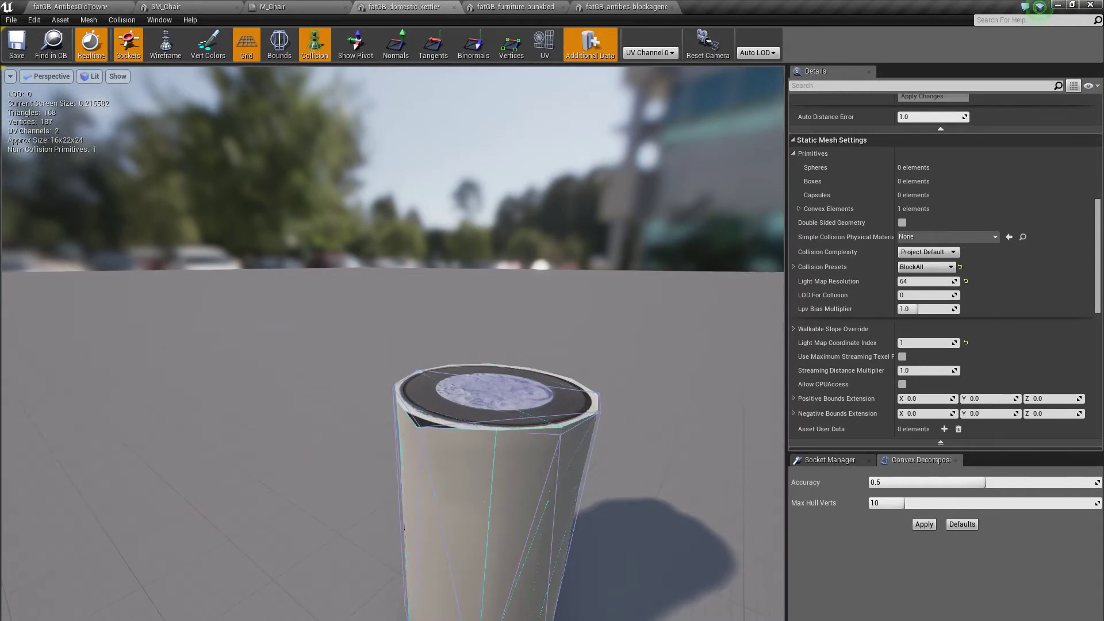
{"action": "key", "text": "Delete"}
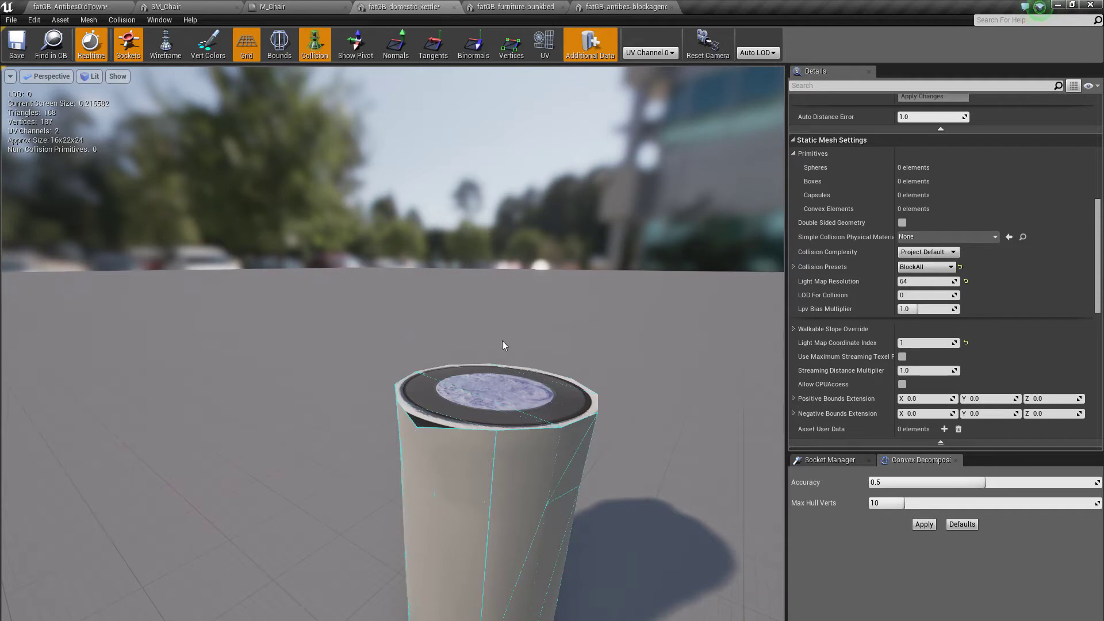
{"action": "left_click", "coordinate": [923, 525]}
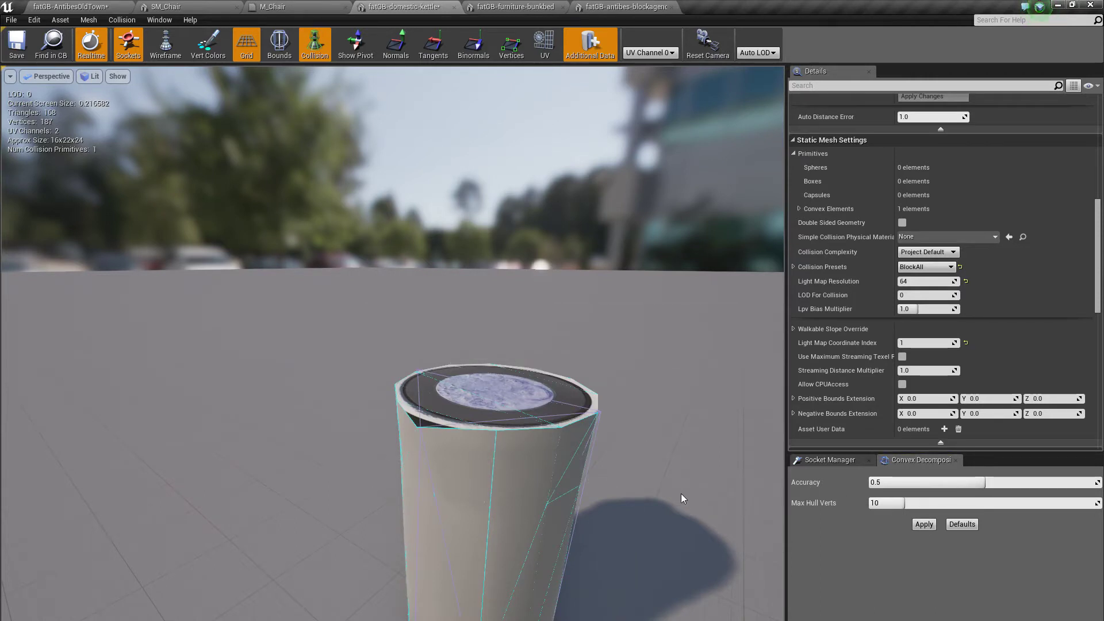
{"action": "left_click_drag", "start_coordinate": [681, 493], "coordinate": [598, 460]}
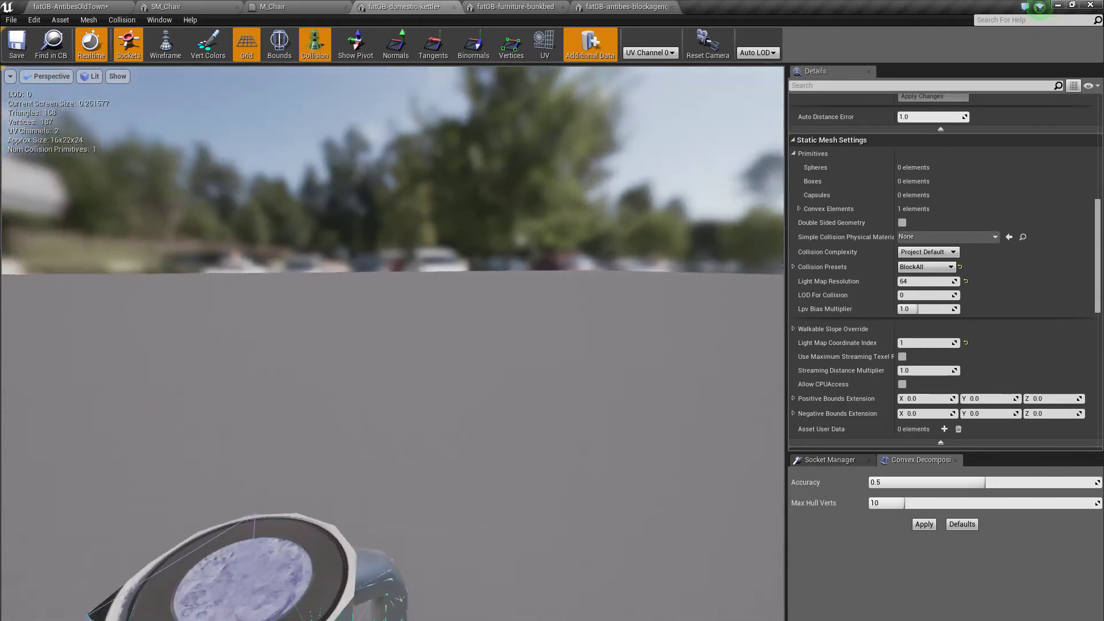
{"action": "right_click_drag", "start_coordinate": [598, 460], "coordinate": [598, 486]}
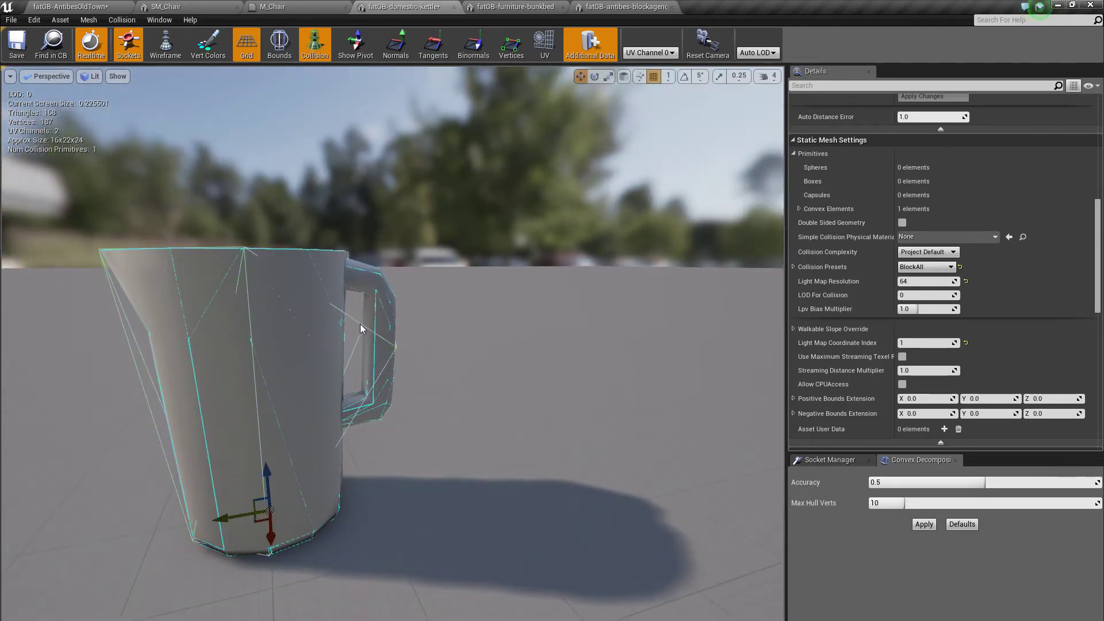
Replace the kettle's convex collision with a 10DOP-Z simplified collision and look at it from above.
{"action": "key", "text": "Delete"}
{"action": "left_click", "coordinate": [119, 20]}
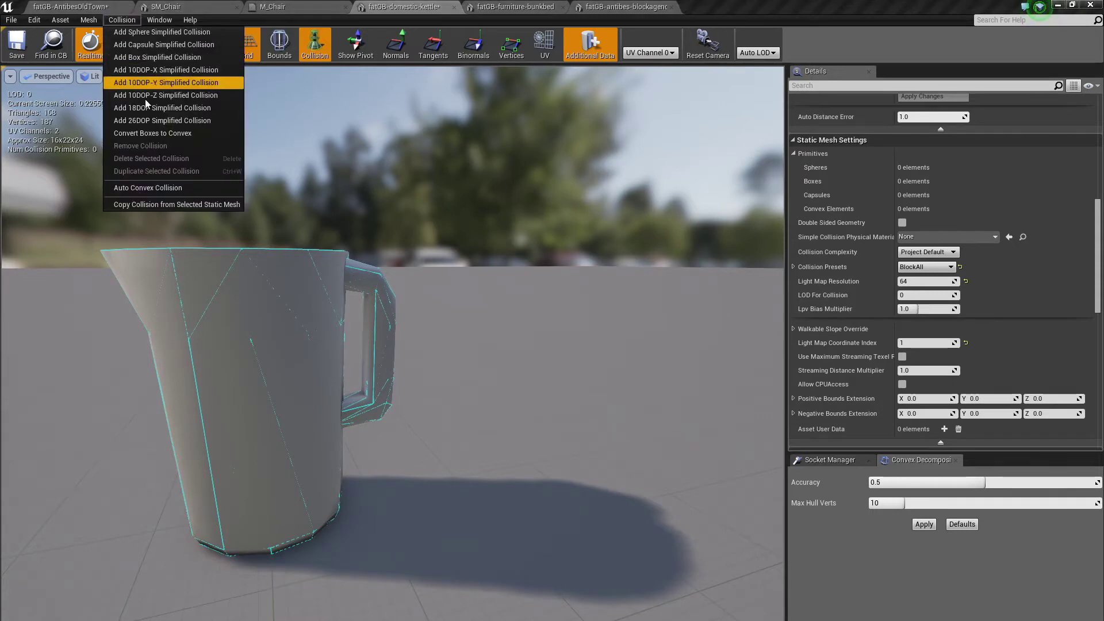
{"action": "left_click", "coordinate": [144, 97]}
{"action": "left_click_drag", "start_coordinate": [437, 345], "coordinate": [414, 351]}
{"action": "left_click_drag", "start_coordinate": [285, 217], "coordinate": [294, 190]}
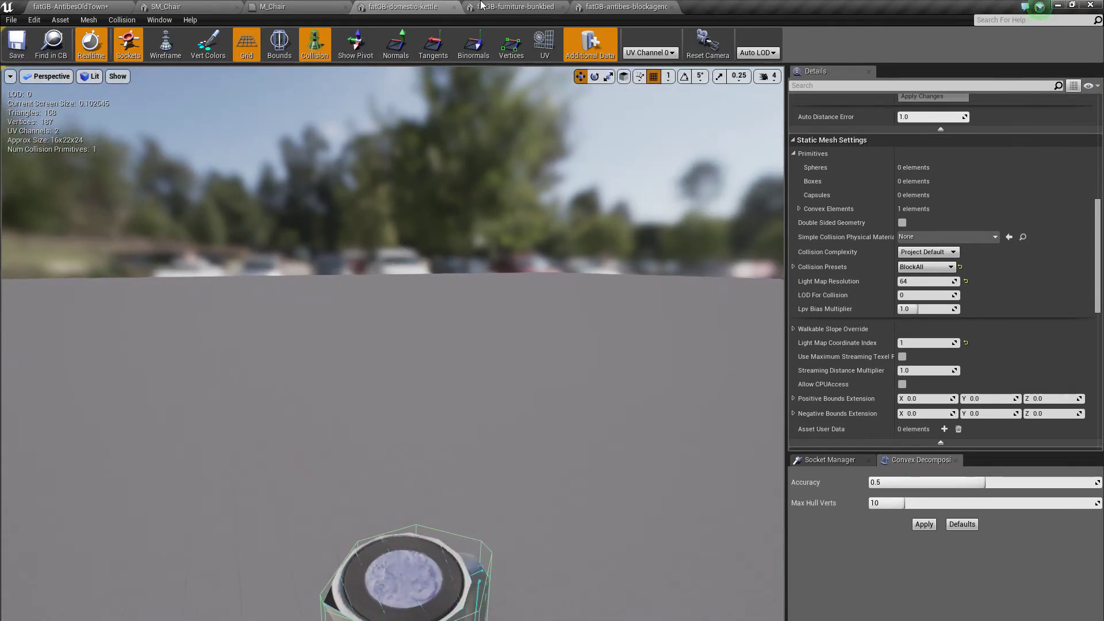
Open the fatGB-furniture-bunkbed mesh and examine its frame and mattresses from several angles.
{"action": "left_click", "coordinate": [499, 6]}
{"action": "key", "text": "w"}
{"action": "right_click_drag", "start_coordinate": [393, 344], "coordinate": [381, 342]}
{"action": "key", "text": "d"}
{"action": "right_click_drag", "start_coordinate": [419, 267], "coordinate": [418, 267]}
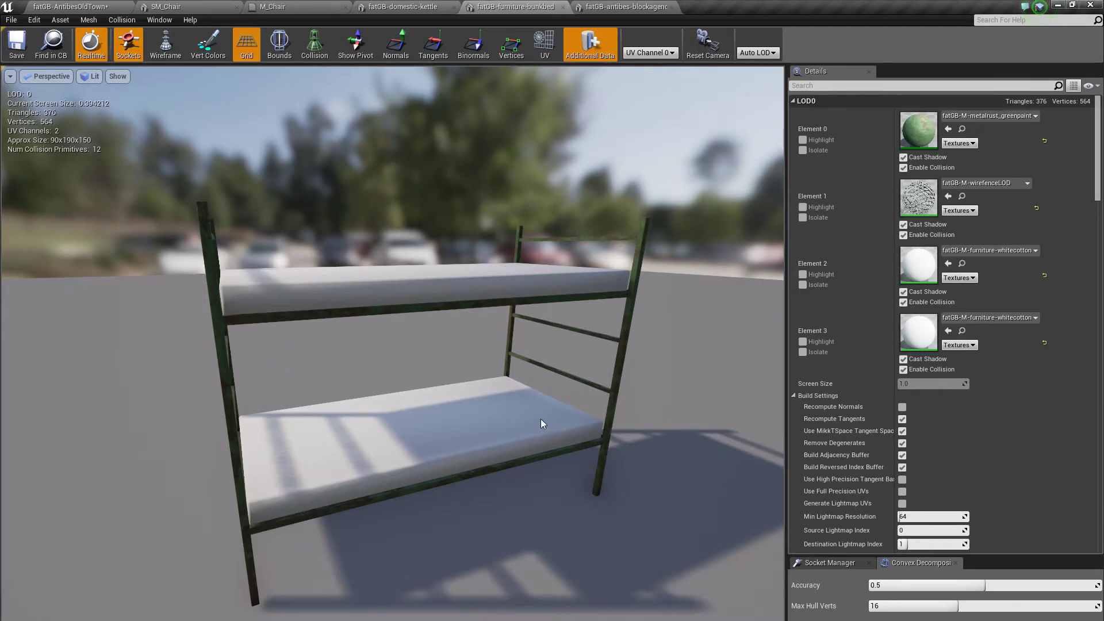
{"action": "right_click_drag", "start_coordinate": [392, 344], "coordinate": [381, 278]}
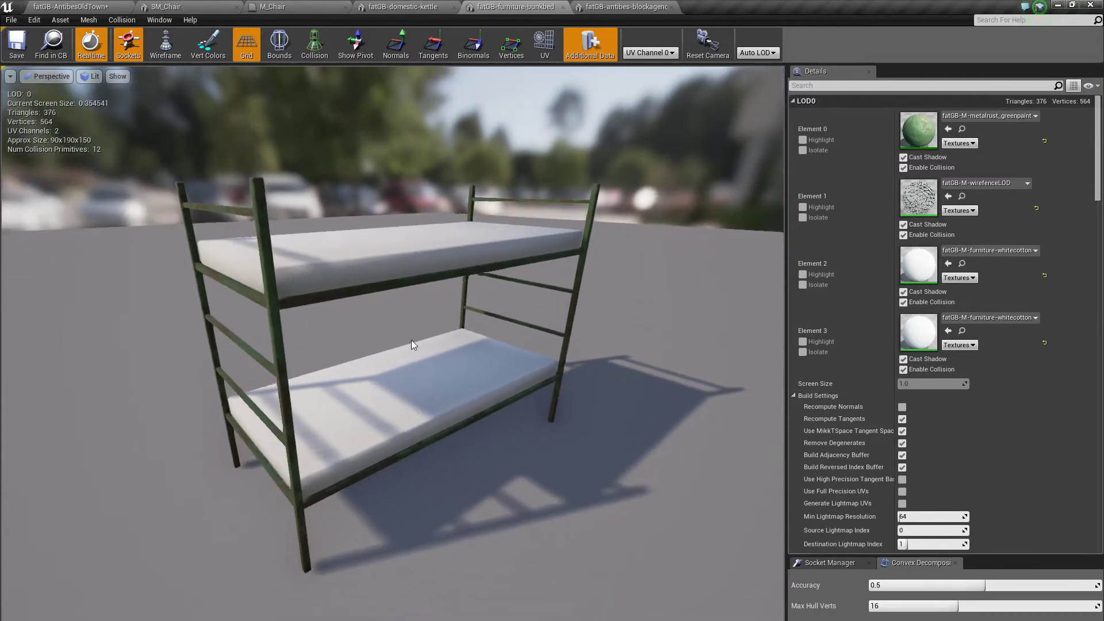
{"action": "left_click_drag", "start_coordinate": [412, 340], "coordinate": [409, 325]}
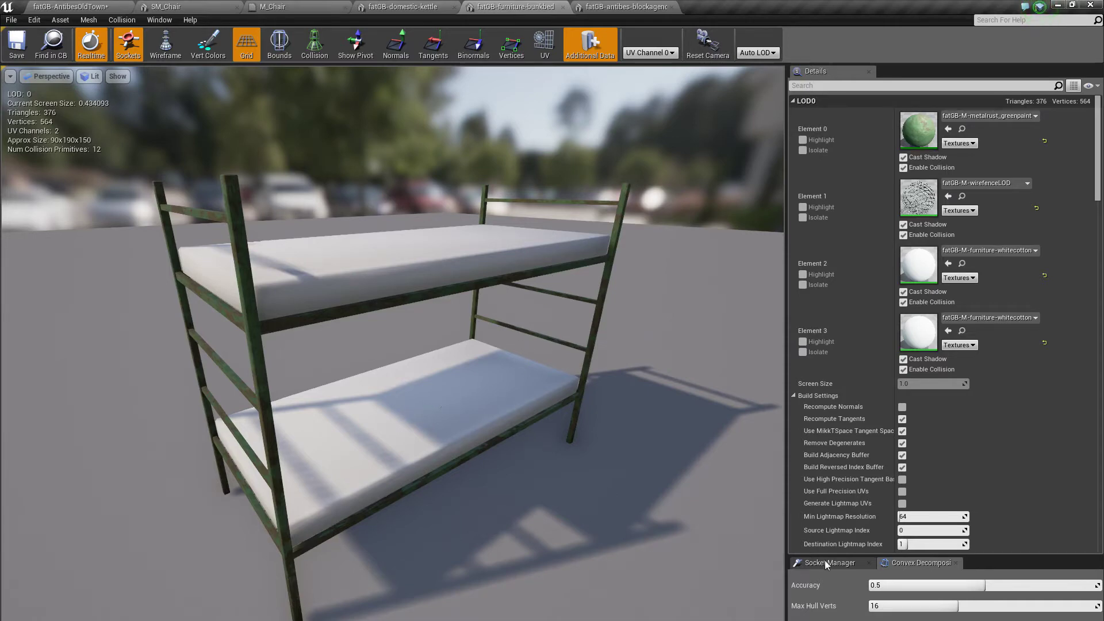
Show the bunk bed's collision and examine how it fits the lower mattress, legs and frame rails.
{"action": "left_click", "coordinate": [315, 44]}
{"action": "right_click_drag", "start_coordinate": [393, 345], "coordinate": [345, 345]}
{"action": "mouse_move", "coordinate": [494, 352]}
{"action": "right_mouse_down"}
{"action": "mouse_move", "coordinate": [477, 352]}
{"action": "mouse_move", "coordinate": [546, 352]}
{"action": "mouse_move", "coordinate": [484, 353]}
{"action": "right_mouse_up"}
{"action": "mouse_move", "coordinate": [469, 352]}
{"action": "left_mouse_down"}
{"action": "mouse_move", "coordinate": [454, 366]}
{"action": "mouse_move", "coordinate": [451, 343]}
{"action": "left_mouse_up"}
{"action": "right_click_drag", "start_coordinate": [451, 343], "coordinate": [489, 351]}
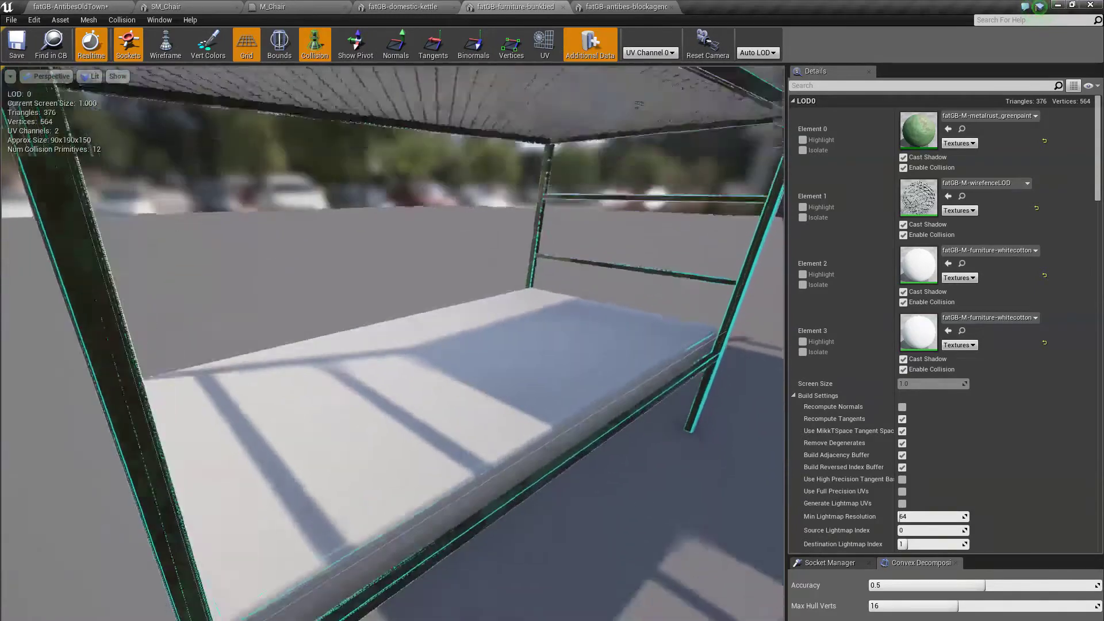
{"action": "right_click_drag", "start_coordinate": [332, 218], "coordinate": [333, 222]}
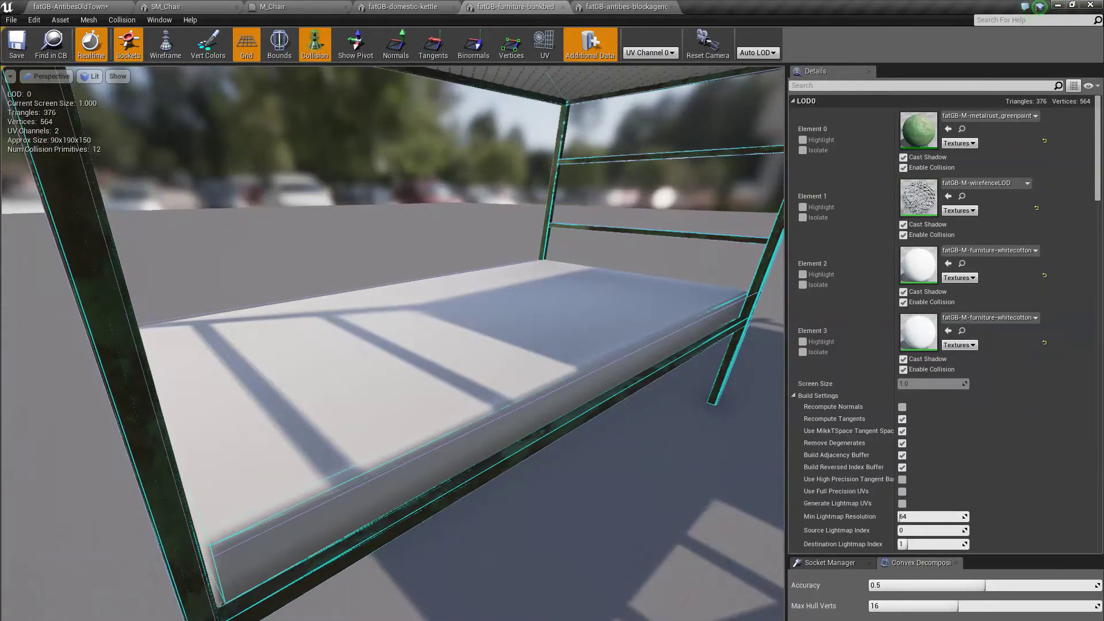
{"action": "left_click_drag", "start_coordinate": [333, 222], "coordinate": [351, 279]}
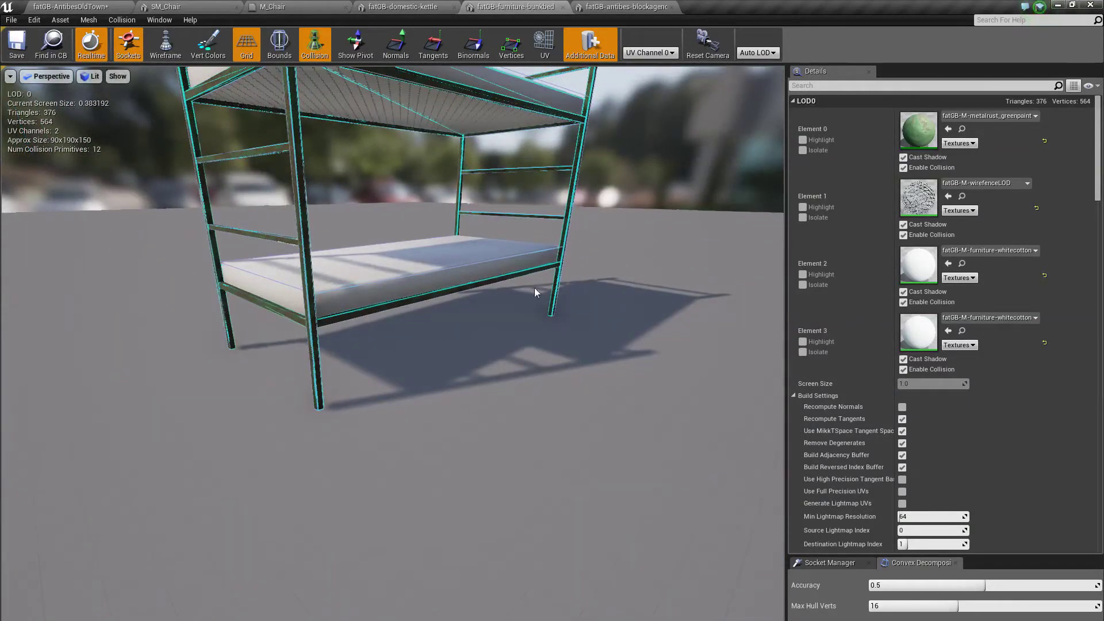
Examine the collision on the bunk bed's end rails, upper mattress and opposite long side.
{"action": "right_click_drag", "start_coordinate": [498, 238], "coordinate": [475, 178]}
{"action": "left_click_drag", "start_coordinate": [495, 225], "coordinate": [454, 233]}
{"action": "left_click_drag", "start_coordinate": [394, 343], "coordinate": [417, 183]}
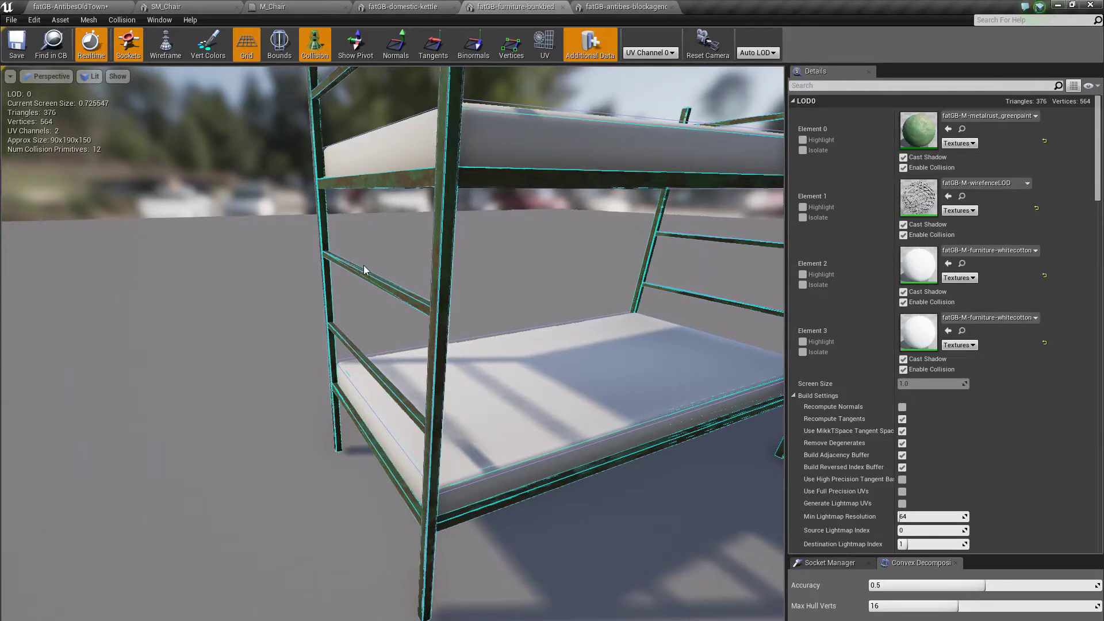
{"action": "left_click_drag", "start_coordinate": [302, 357], "coordinate": [302, 384]}
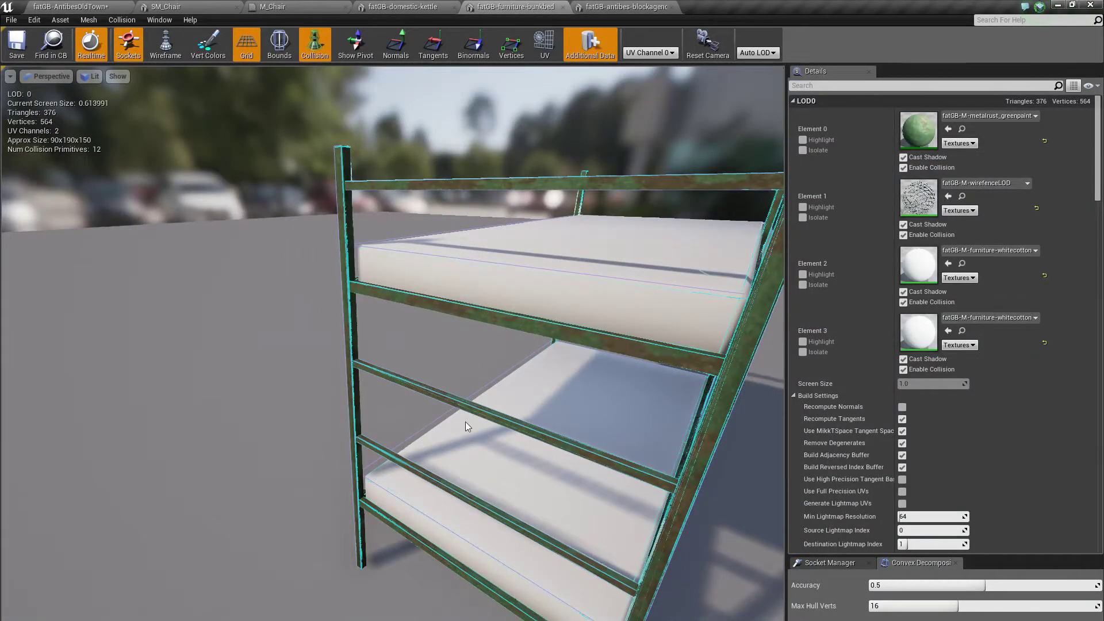
{"action": "left_click_drag", "start_coordinate": [392, 345], "coordinate": [414, 368]}
{"action": "middle_click_drag", "start_coordinate": [393, 345], "coordinate": [477, 341]}
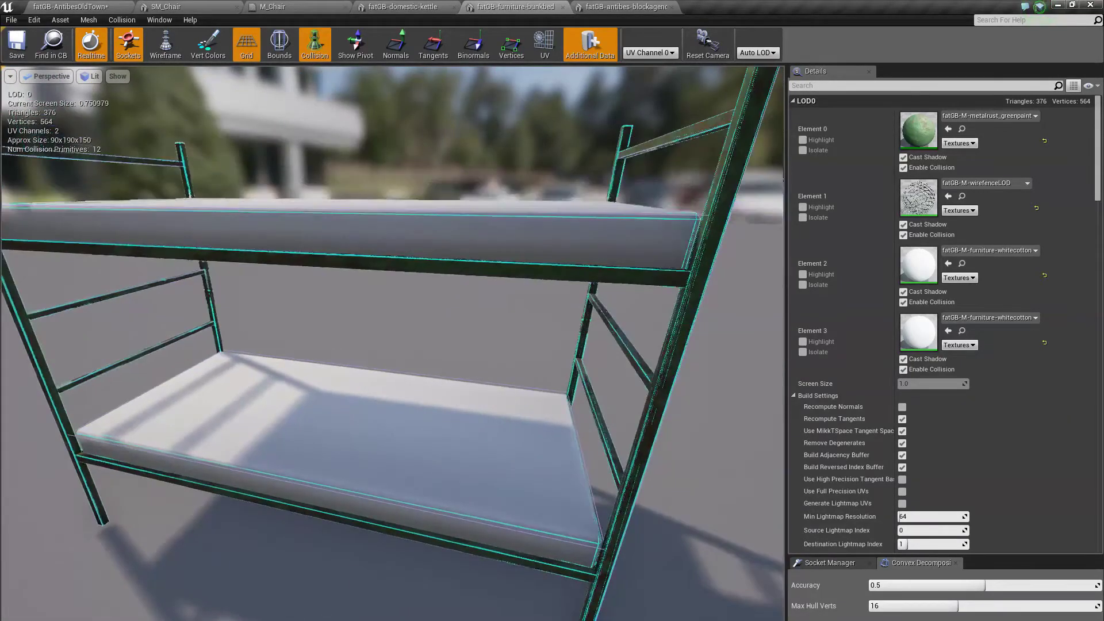
{"action": "left_click_drag", "start_coordinate": [393, 345], "coordinate": [371, 411]}
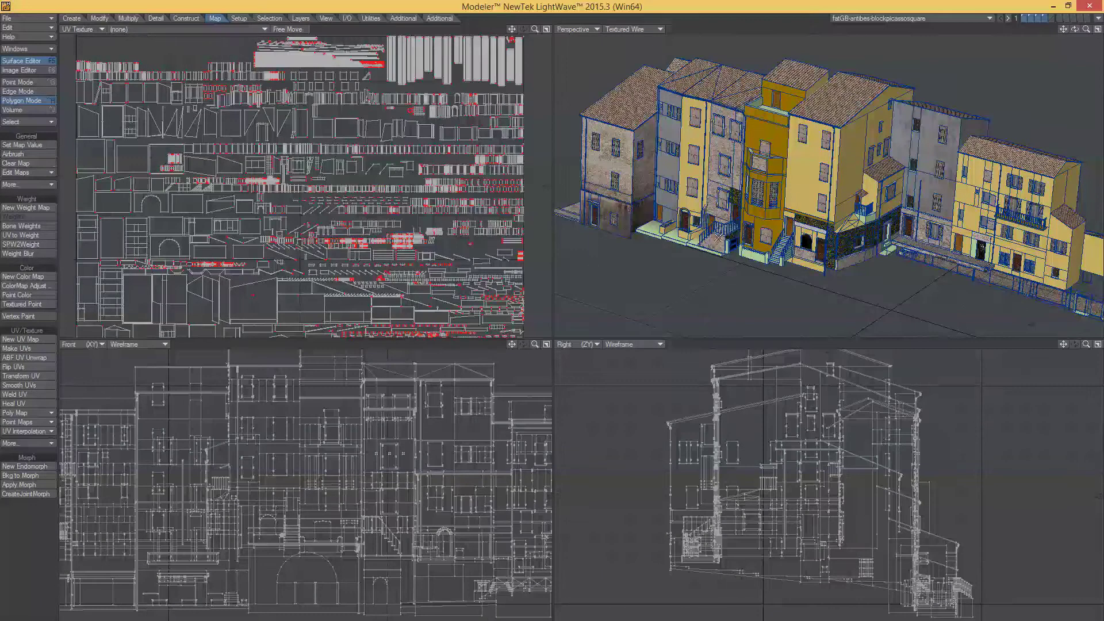
Switch from LightWave Modeler back to the FatGBMaps413 Unreal Editor and open the fatGB-antibes-blockagence mesh.
{"action": "left_click", "coordinate": [510, 620]}
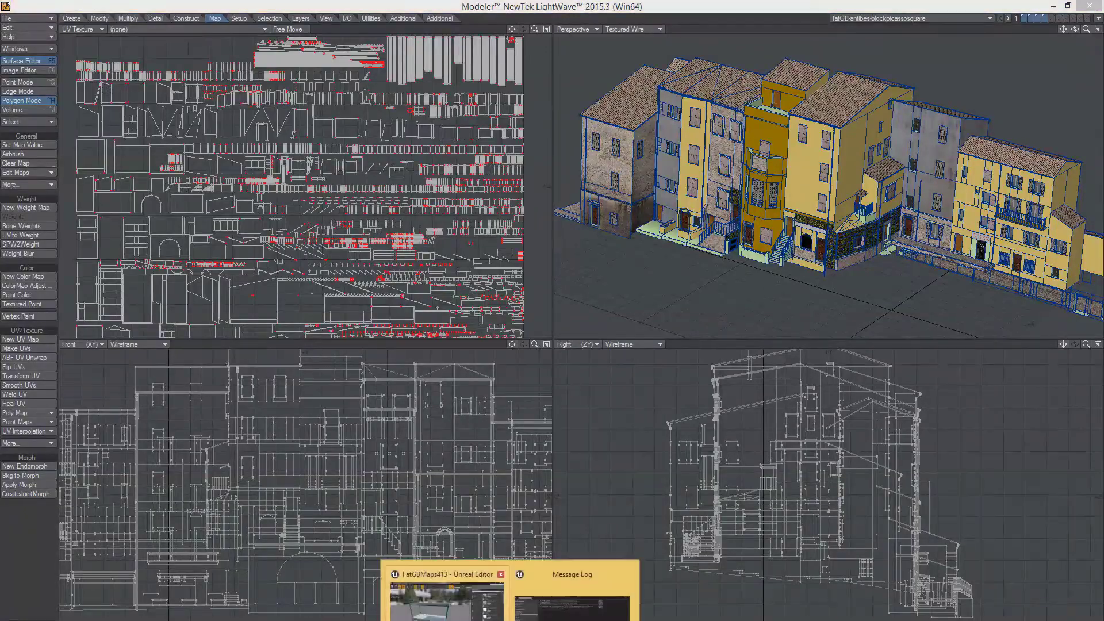
{"action": "left_click", "coordinate": [427, 611]}
{"action": "left_click", "coordinate": [606, 6]}
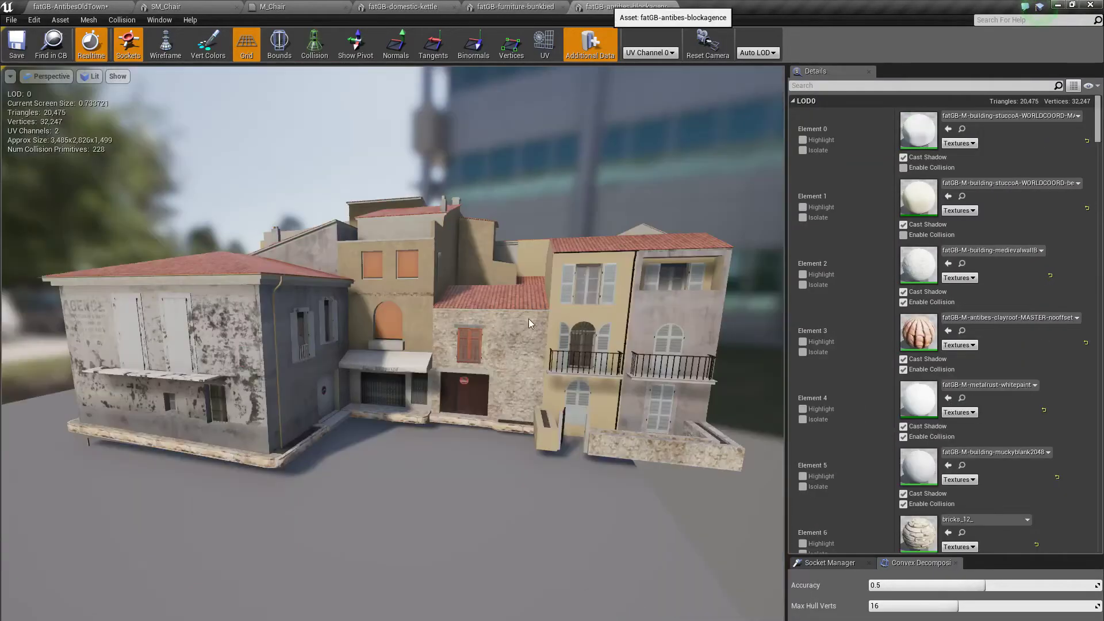
Fly around the fatGB-antibes-blockagence mesh to examine its facades and the stone wall with shutters up close.
{"action": "key", "text": "d"}
{"action": "right_click_drag", "start_coordinate": [403, 345], "coordinate": [173, 347]}
{"action": "key", "text": "d"}
{"action": "key", "text": "d"}
{"action": "left_click_drag", "start_coordinate": [202, 345], "coordinate": [133, 345]}
{"action": "key", "text": "d"}
{"action": "right_click_drag", "start_coordinate": [391, 345], "coordinate": [552, 325]}
{"action": "key", "text": "w"}
{"action": "key", "text": "w"}
{"action": "key", "text": "a"}
{"action": "key", "text": "w"}
{"action": "key", "text": "w"}
{"action": "key", "text": "s"}
{"action": "key", "text": "w"}
{"action": "key", "text": "s"}
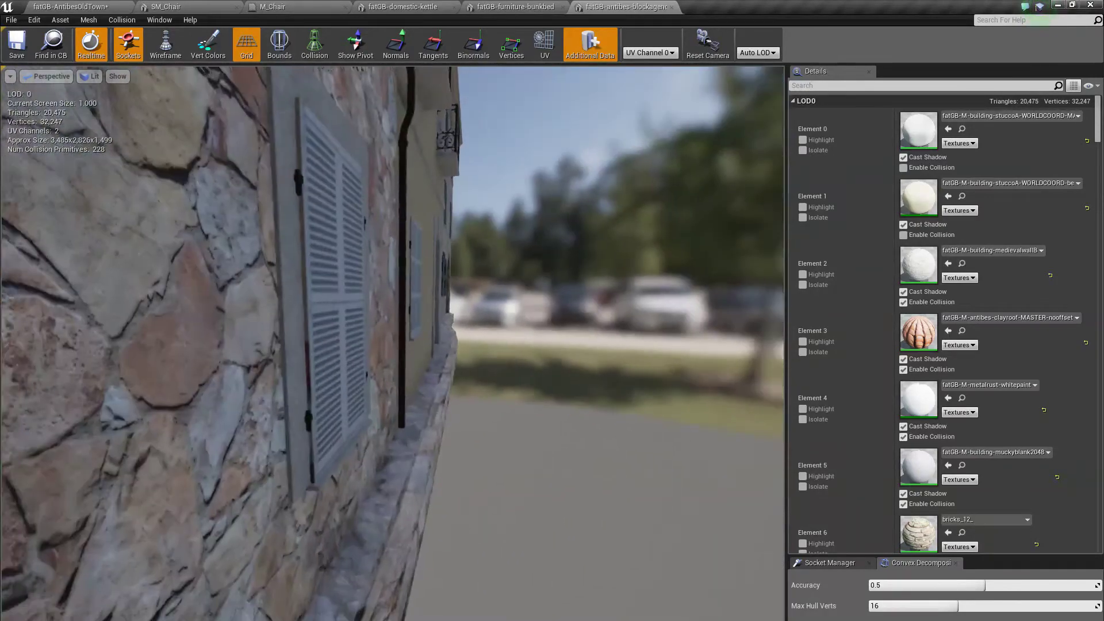
Follow the stone wall of the building block to its arched passage and examine the arches and stone ledge.
{"action": "right_click_drag", "start_coordinate": [393, 344], "coordinate": [249, 342]}
{"action": "key", "text": "w"}
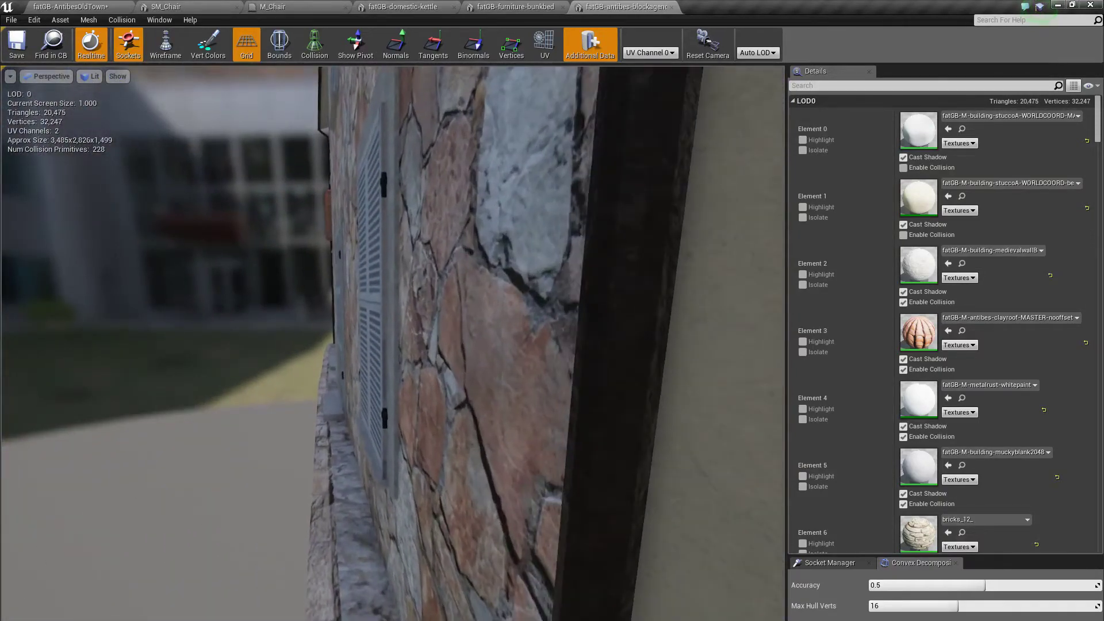
{"action": "right_click_drag", "start_coordinate": [392, 343], "coordinate": [201, 345]}
{"action": "key", "text": "w"}
{"action": "key", "text": "w"}
{"action": "key", "text": "w"}
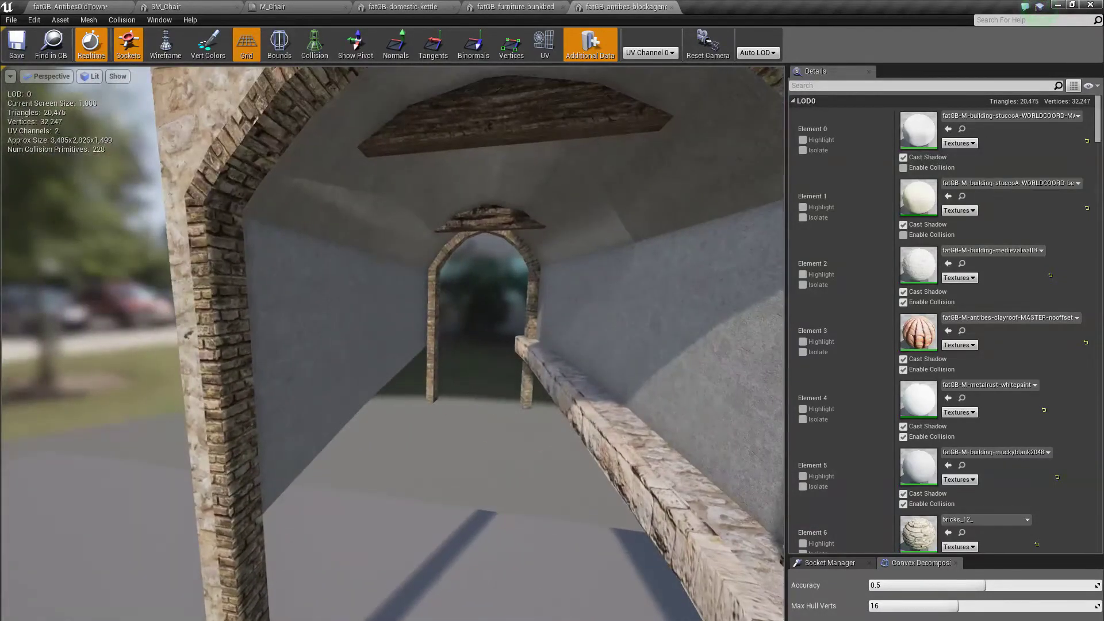
{"action": "right_click_drag", "start_coordinate": [322, 219], "coordinate": [347, 219]}
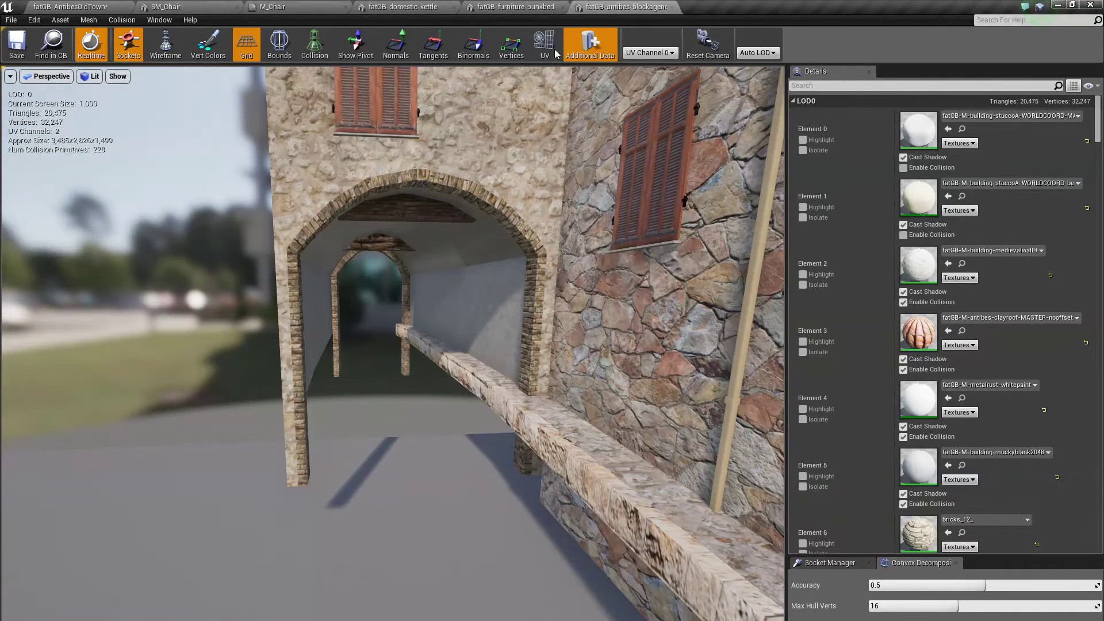
Show the building block's collision and examine its outlines along the arched passage and facades.
{"action": "left_click", "coordinate": [315, 45]}
{"action": "right_click_drag", "start_coordinate": [254, 226], "coordinate": [338, 224]}
{"action": "key", "text": "s"}
{"action": "left_click_drag", "start_coordinate": [329, 362], "coordinate": [232, 236]}
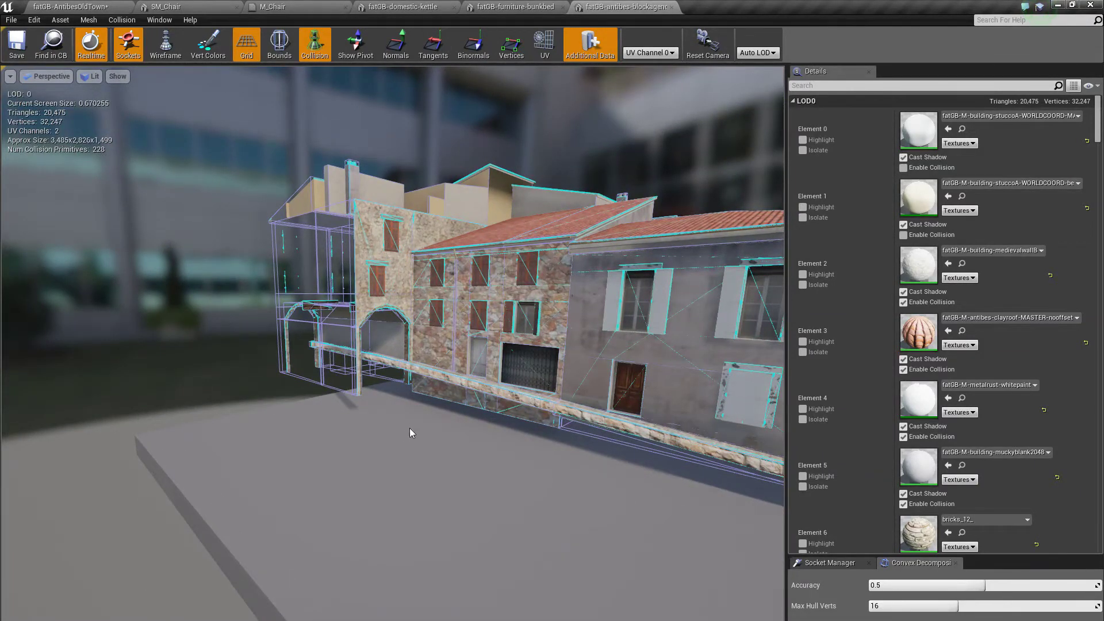
{"action": "right_click_drag", "start_coordinate": [368, 322], "coordinate": [429, 322]}
{"action": "left_click_drag", "start_coordinate": [322, 319], "coordinate": [308, 321]}
Examine the building block's collision around the shuttered doors, balconies and L-shaped stone planter.
{"action": "right_click_drag", "start_coordinate": [393, 344], "coordinate": [351, 356]}
{"action": "mouse_move", "coordinate": [402, 412]}
{"action": "right_mouse_down"}
{"action": "mouse_move", "coordinate": [385, 413]}
{"action": "mouse_move", "coordinate": [401, 412]}
{"action": "right_mouse_up"}
{"action": "mouse_move", "coordinate": [429, 344]}
{"action": "right_mouse_down"}
{"action": "mouse_move", "coordinate": [472, 345]}
{"action": "mouse_move", "coordinate": [442, 337]}
{"action": "right_mouse_up"}
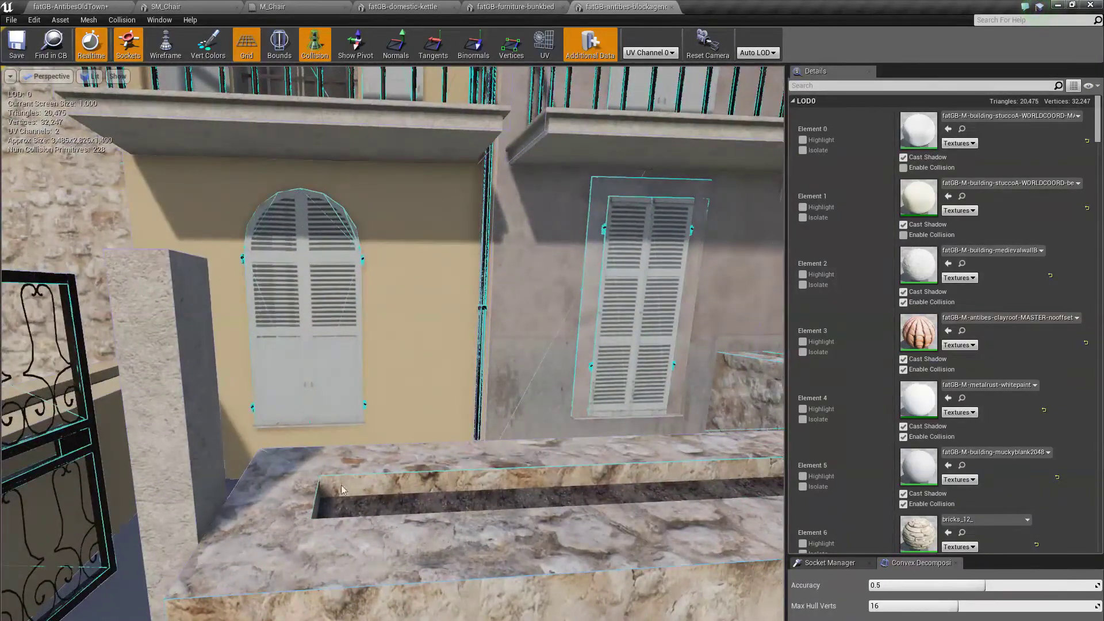
{"action": "right_click_drag", "start_coordinate": [342, 489], "coordinate": [387, 487]}
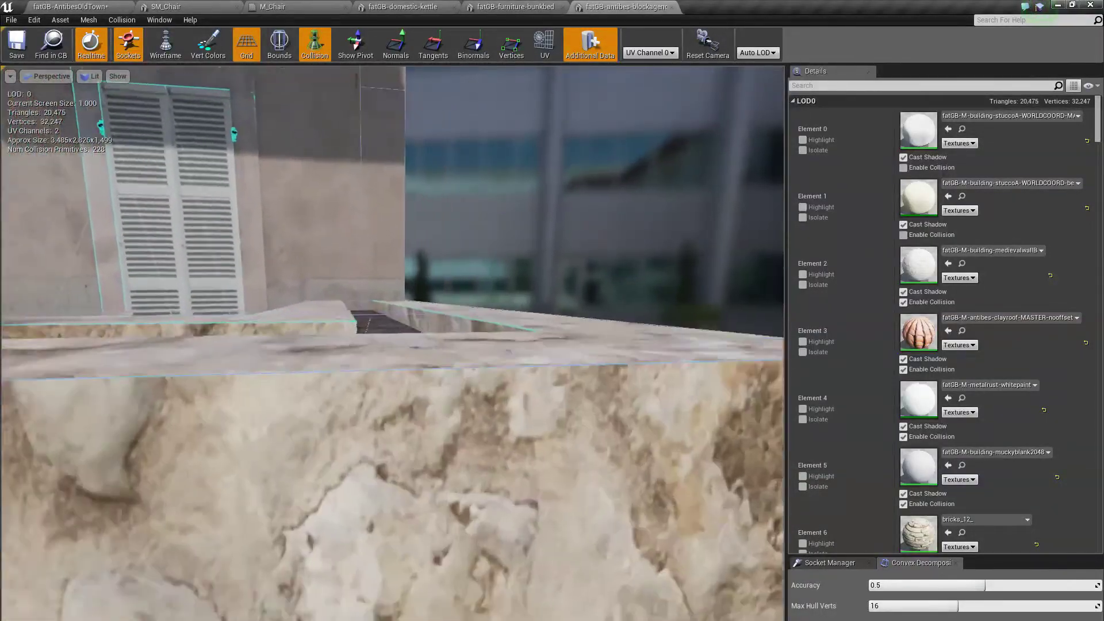
{"action": "mouse_move", "coordinate": [536, 487]}
{"action": "right_mouse_down"}
{"action": "mouse_move", "coordinate": [540, 495]}
{"action": "mouse_move", "coordinate": [536, 487]}
{"action": "right_mouse_up"}
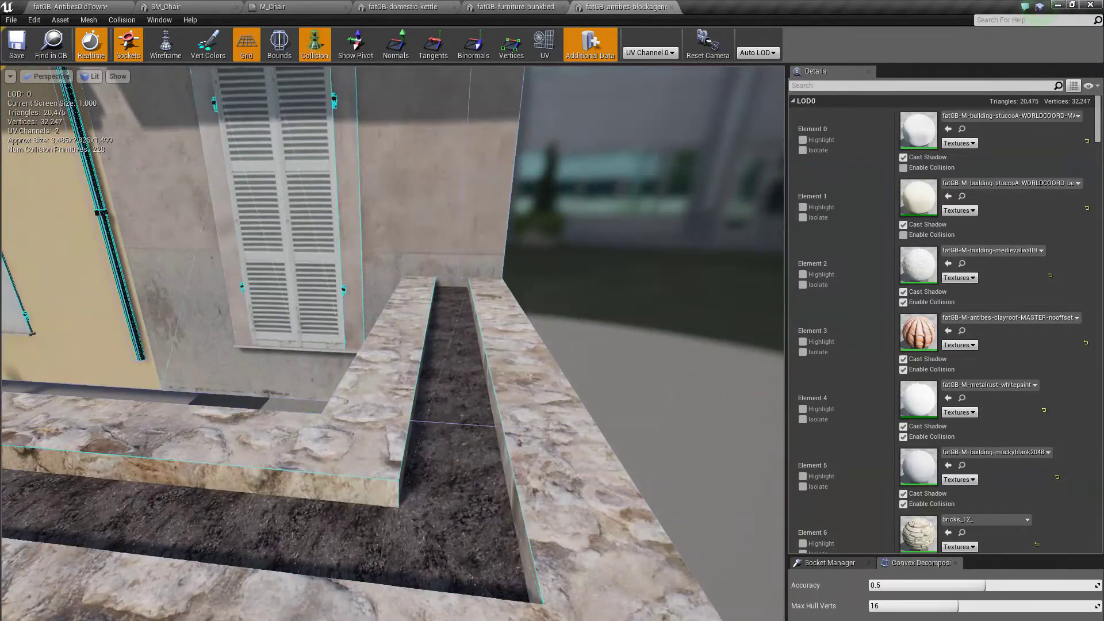
{"action": "mouse_move", "coordinate": [460, 402]}
{"action": "right_mouse_down"}
{"action": "mouse_move", "coordinate": [443, 398]}
{"action": "mouse_move", "coordinate": [460, 400]}
{"action": "right_mouse_up"}
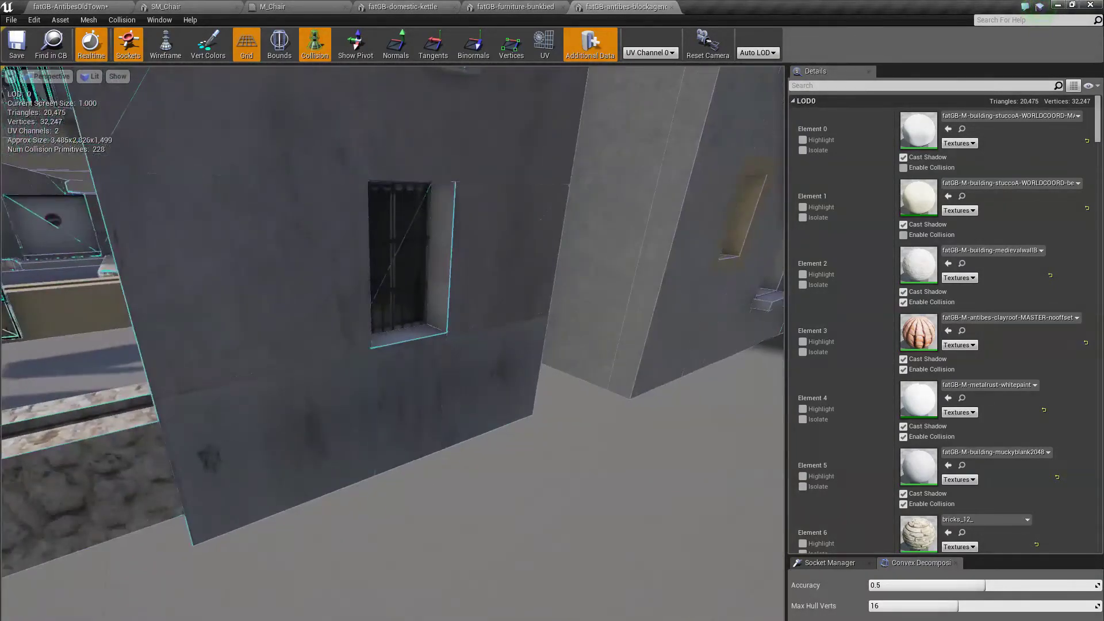
Examine the collision around the building block's barred window and narrow alley, and return to the fatGB-AntibesOldTown level.
{"action": "right_click_drag", "start_coordinate": [339, 406], "coordinate": [426, 340]}
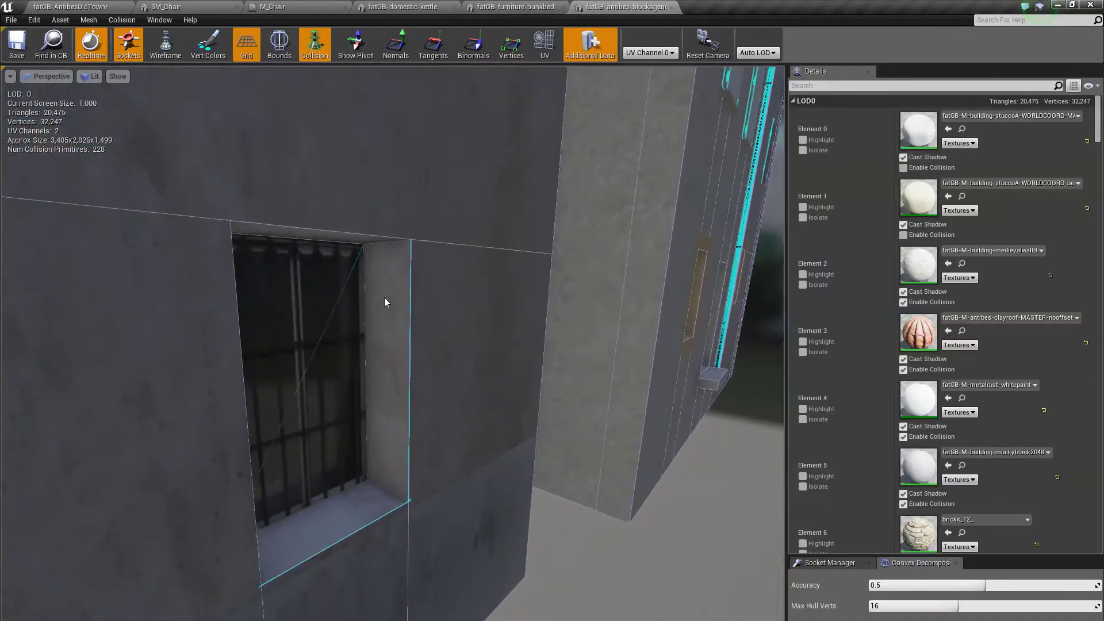
{"action": "right_click_drag", "start_coordinate": [326, 315], "coordinate": [327, 287]}
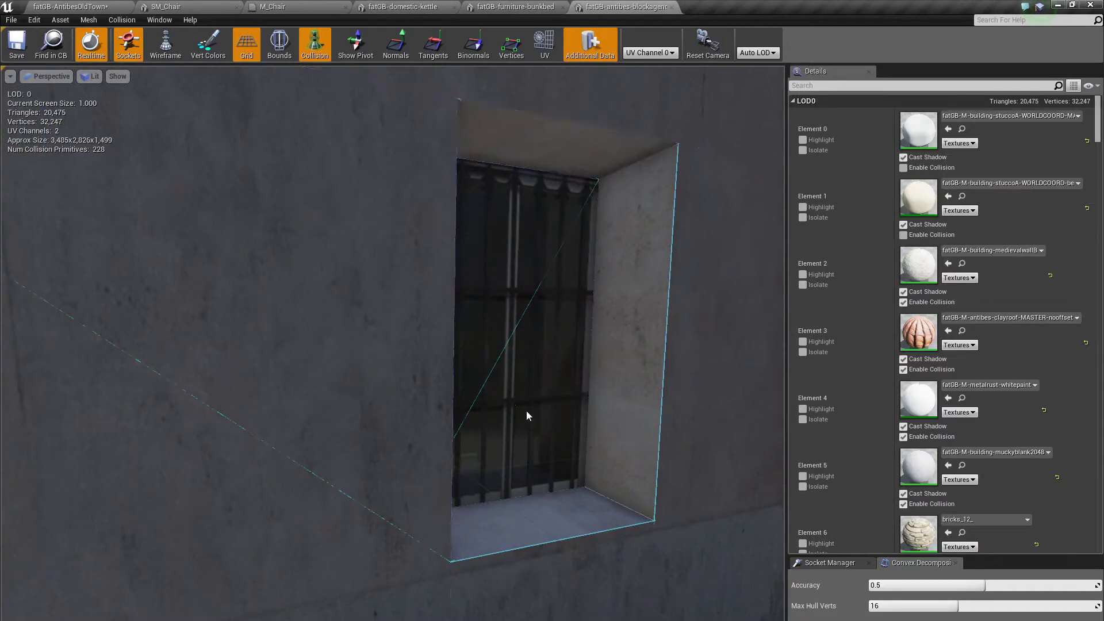
{"action": "right_click_drag", "start_coordinate": [393, 302], "coordinate": [345, 302]}
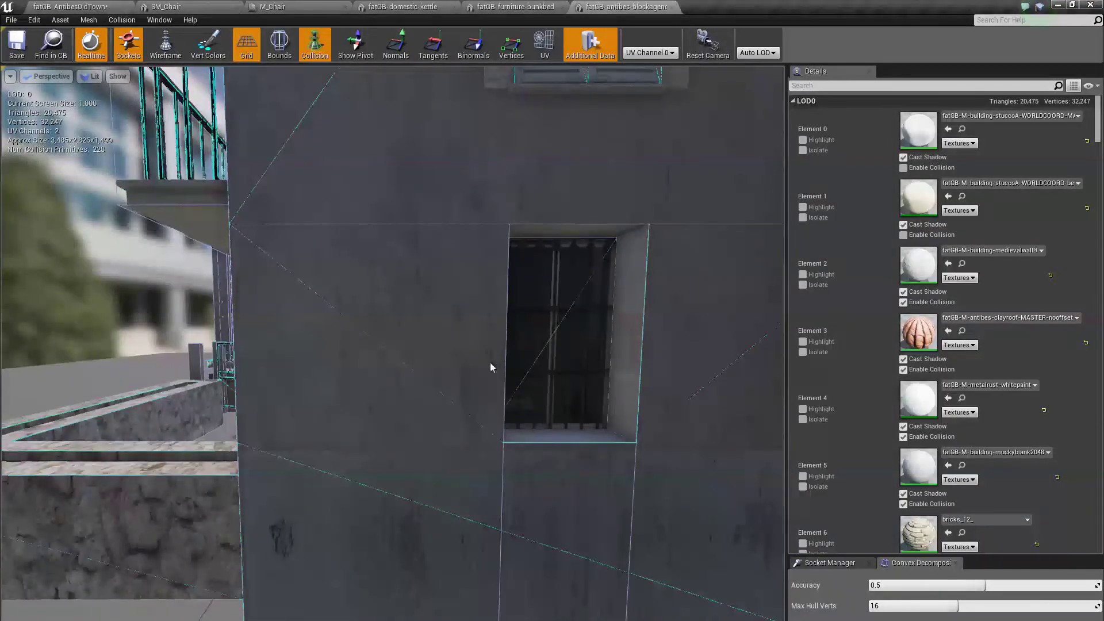
{"action": "right_click_drag", "start_coordinate": [560, 345], "coordinate": [422, 349]}
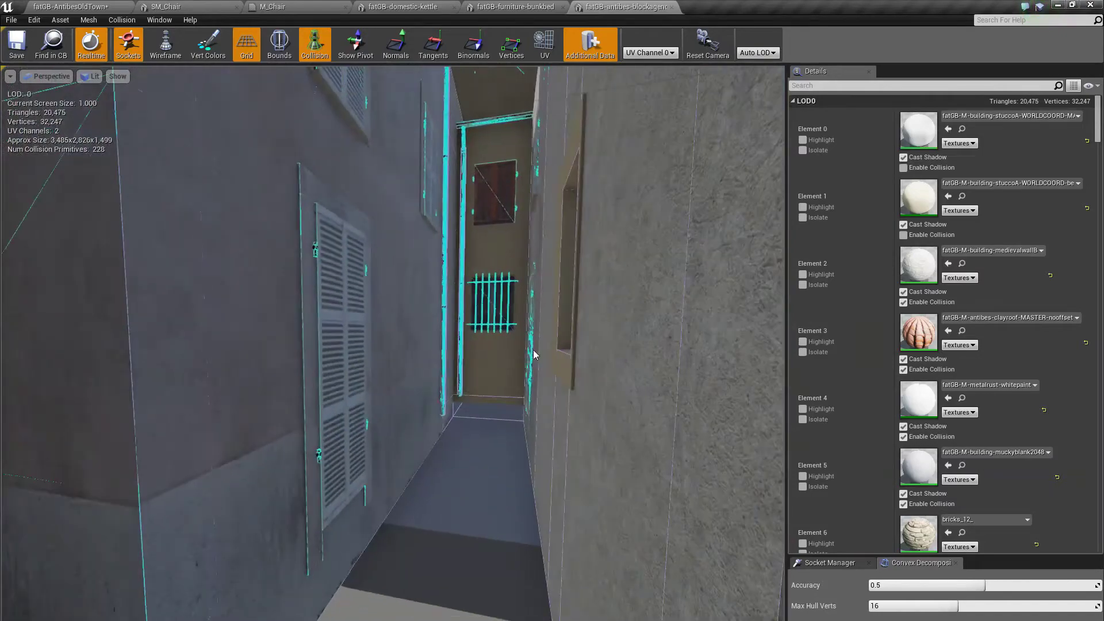
{"action": "left_click", "coordinate": [69, 7]}
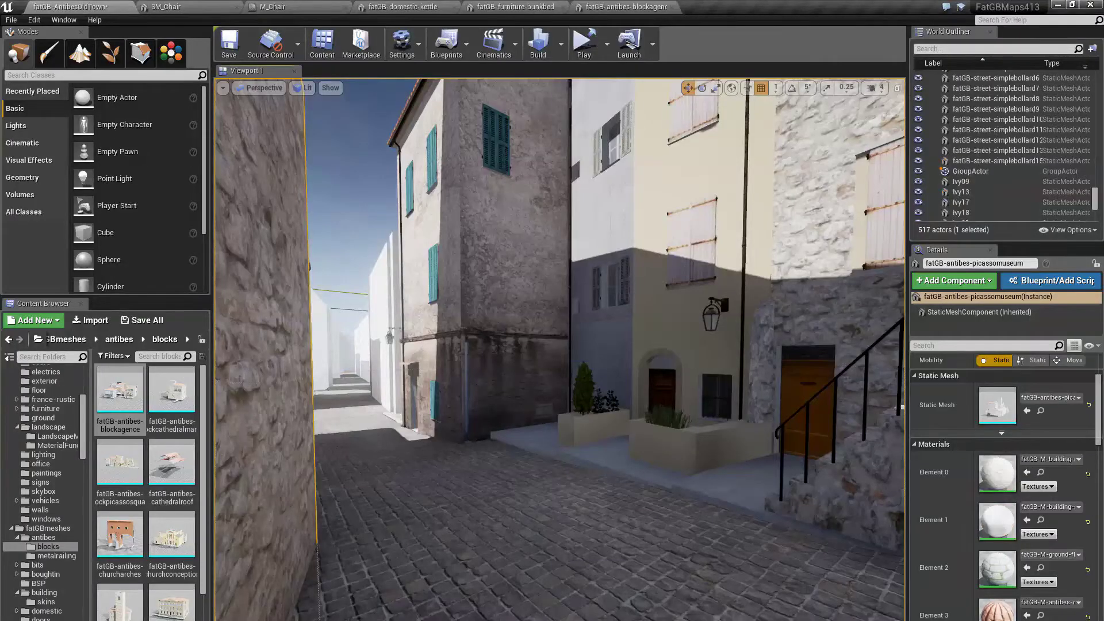
Select the blockpicassosquare building in the level, open its static mesh and examine its facades.
{"action": "right_click_drag", "start_coordinate": [518, 345], "coordinate": [633, 345]}
{"action": "left_click", "coordinate": [494, 345]}
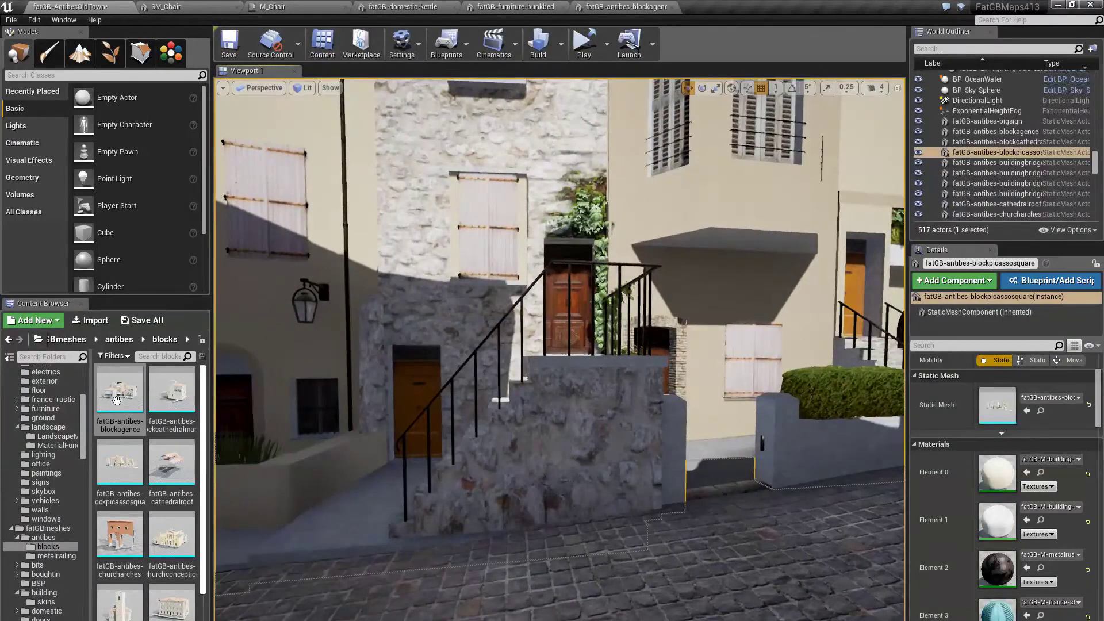
{"action": "double_click", "coordinate": [118, 461]}
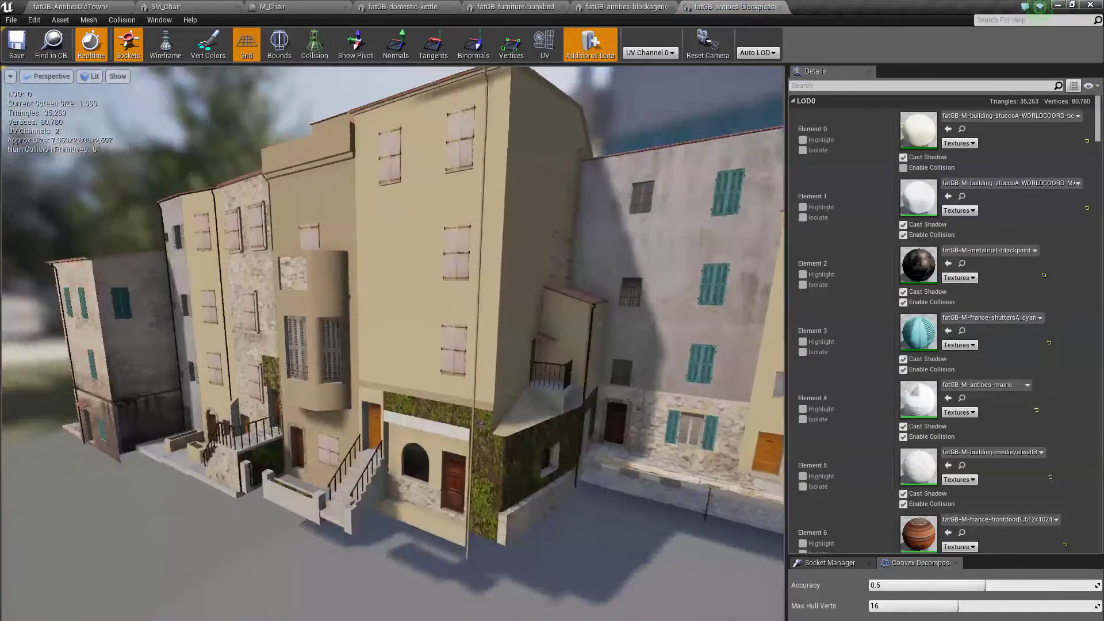
{"action": "right_click_drag", "start_coordinate": [403, 345], "coordinate": [420, 313]}
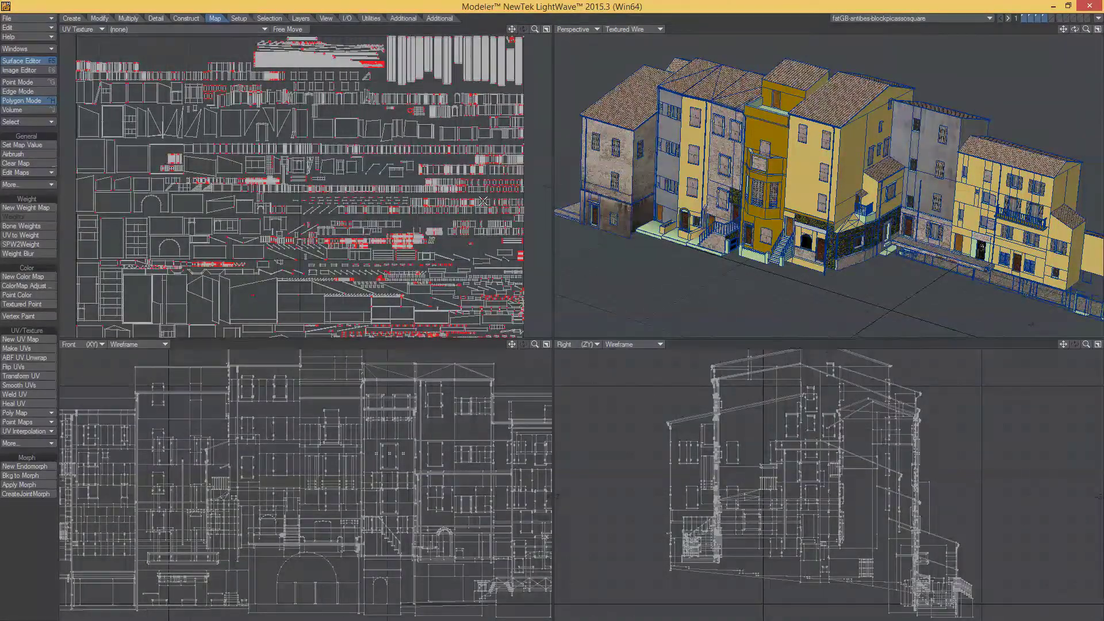
Switch to LightWave Modeler and examine the UV layout of the blockpicassosquare model, from the whole map to the individual pieces.
{"action": "scroll", "coordinate": [485, 199], "scroll_direction": "down", "scroll_amount": 5}
{"action": "scroll", "coordinate": [485, 200], "scroll_direction": "up", "scroll_amount": 4}
{"action": "scroll", "coordinate": [432, 248], "scroll_direction": "up", "scroll_amount": 6}
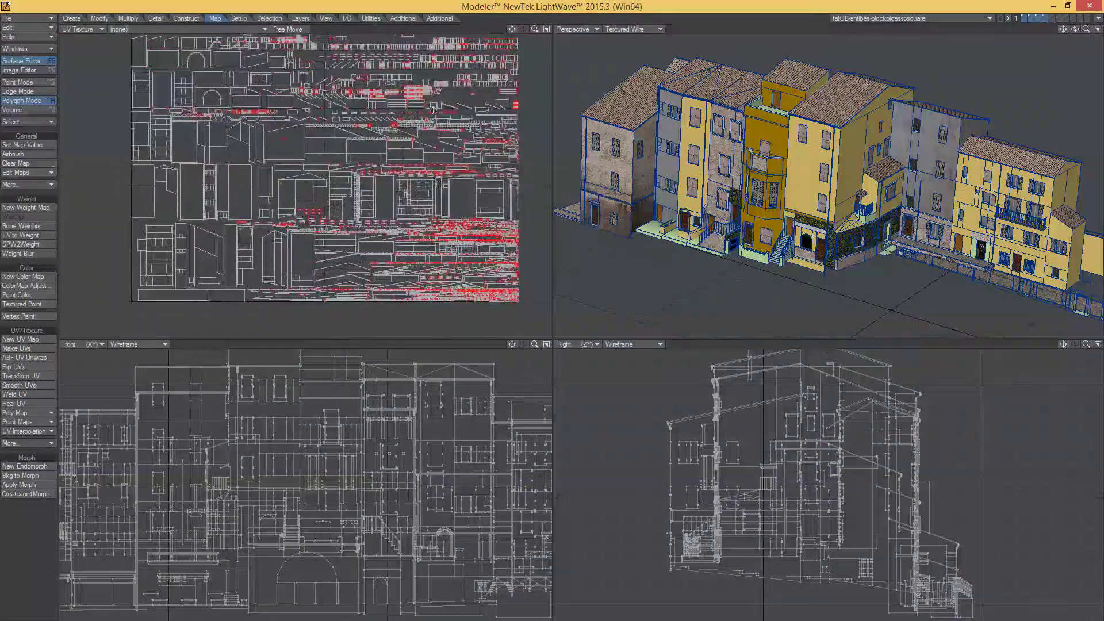
{"action": "left_click_drag", "start_coordinate": [448, 178], "coordinate": [191, 222], "text": "alt"}
{"action": "left_click_drag", "start_coordinate": [265, 136], "coordinate": [283, 212], "text": "alt"}
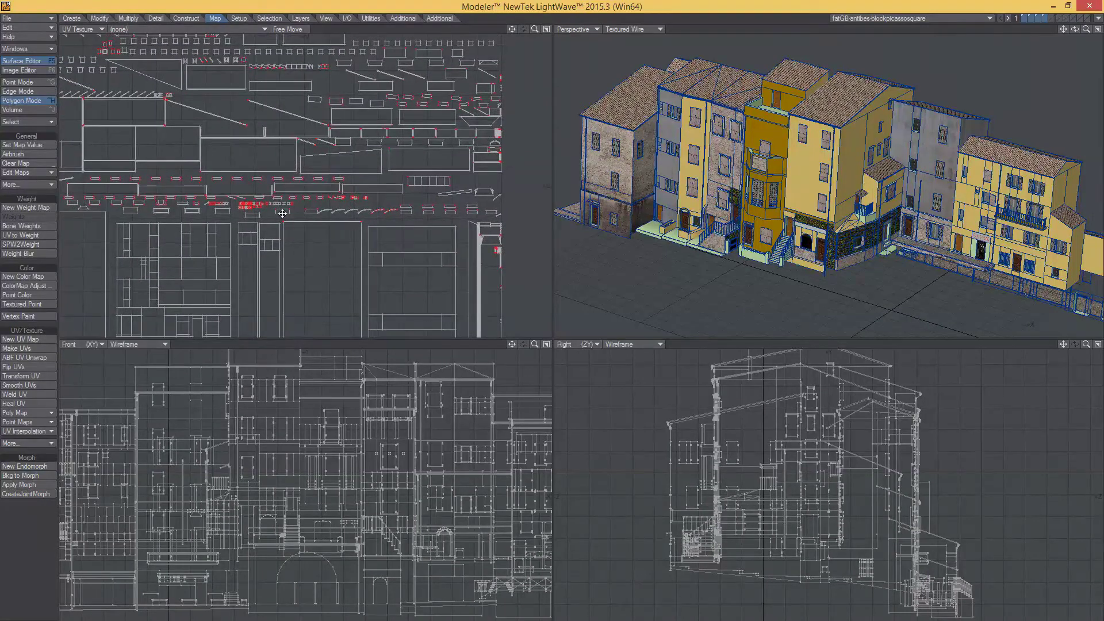
{"action": "left_click_drag", "start_coordinate": [370, 168], "coordinate": [376, 225], "text": "alt"}
{"action": "mouse_move", "coordinate": [413, 155]}
{"action": "left_mouse_down", "text": "ctrl+alt"}
{"action": "mouse_move", "coordinate": [493, 158]}
{"action": "mouse_move", "coordinate": [407, 165]}
{"action": "left_mouse_up", "text": "ctrl+alt"}
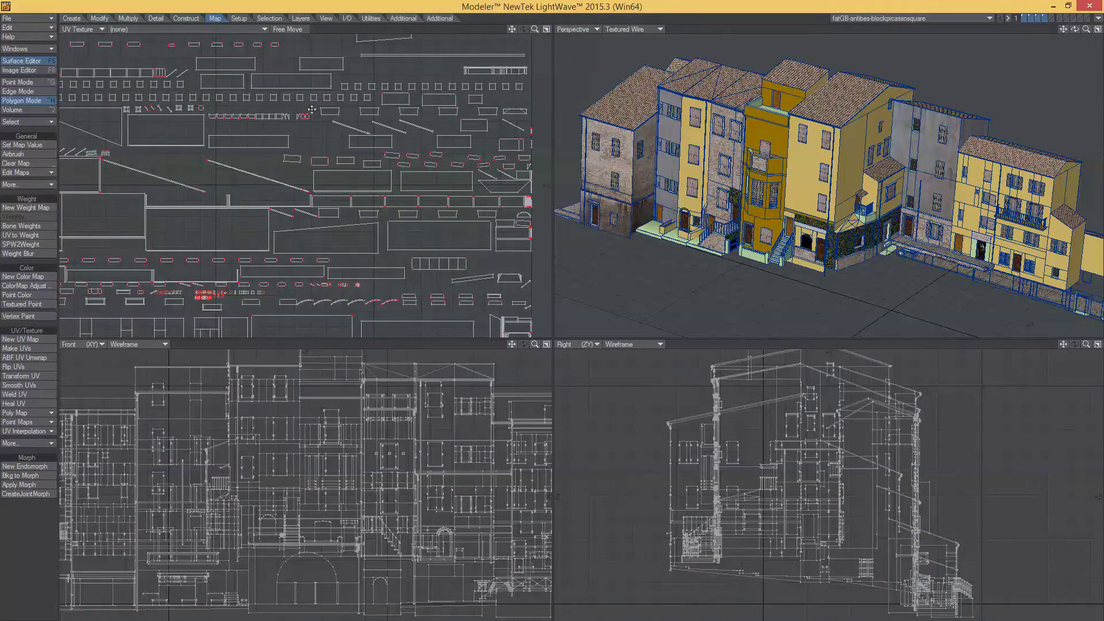
{"action": "left_click_drag", "start_coordinate": [311, 109], "coordinate": [374, 160], "text": "alt"}
{"action": "mouse_move", "coordinate": [313, 175]}
{"action": "left_mouse_down", "text": "ctrl+alt"}
{"action": "mouse_move", "coordinate": [402, 175]}
{"action": "mouse_move", "coordinate": [327, 178]}
{"action": "left_mouse_up", "text": "ctrl+alt"}
{"action": "left_click_drag", "start_coordinate": [397, 161], "coordinate": [301, 214], "text": "alt"}
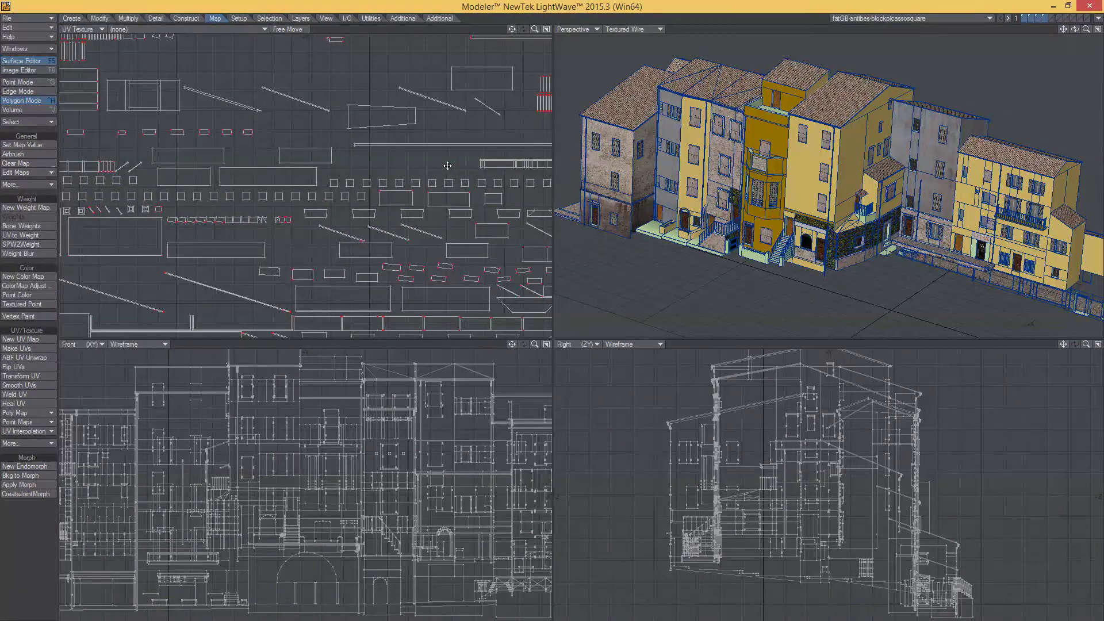
{"action": "left_click_drag", "start_coordinate": [449, 163], "coordinate": [362, 169], "text": "ctrl+alt"}
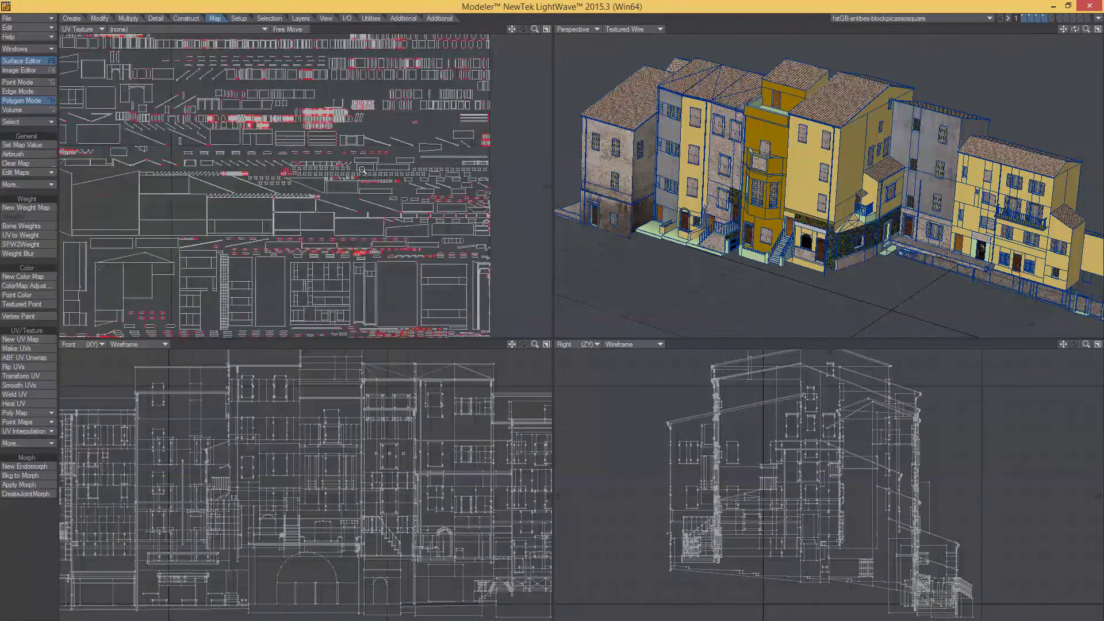
Examine the long strips in the upper part of the UV layout and the block's facades in the perspective view.
{"action": "left_click_drag", "start_coordinate": [419, 192], "coordinate": [354, 290], "text": "alt"}
{"action": "left_click_drag", "start_coordinate": [240, 102], "coordinate": [363, 186], "text": "alt"}
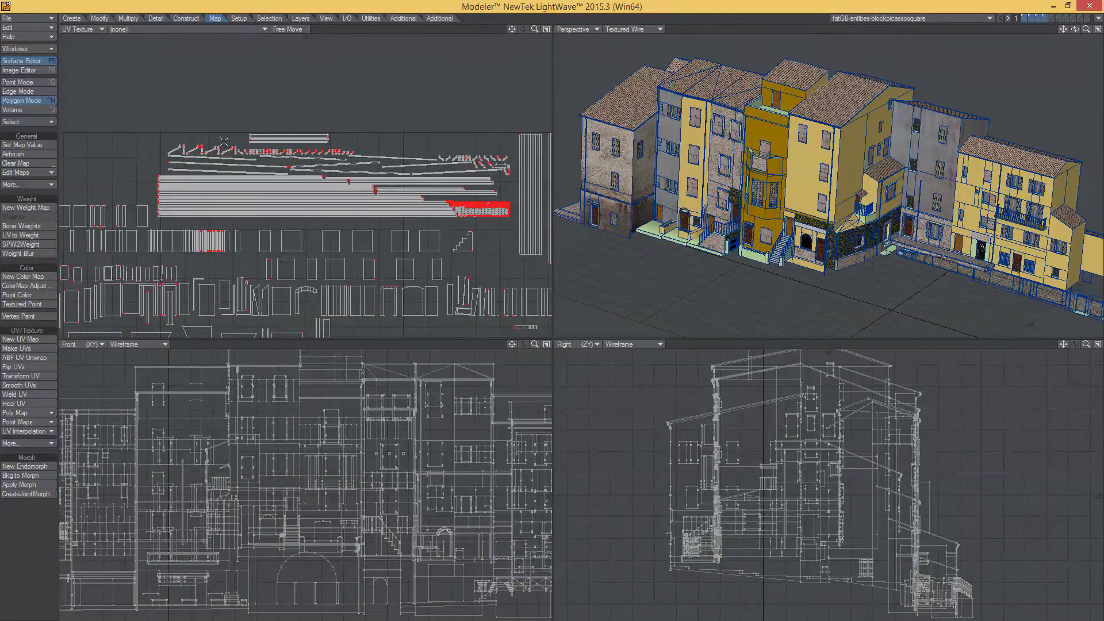
{"action": "mouse_move", "coordinate": [475, 210]}
{"action": "left_mouse_down", "text": "ctrl+alt"}
{"action": "mouse_move", "coordinate": [499, 218]}
{"action": "mouse_move", "coordinate": [479, 225]}
{"action": "left_mouse_up", "text": "ctrl+alt"}
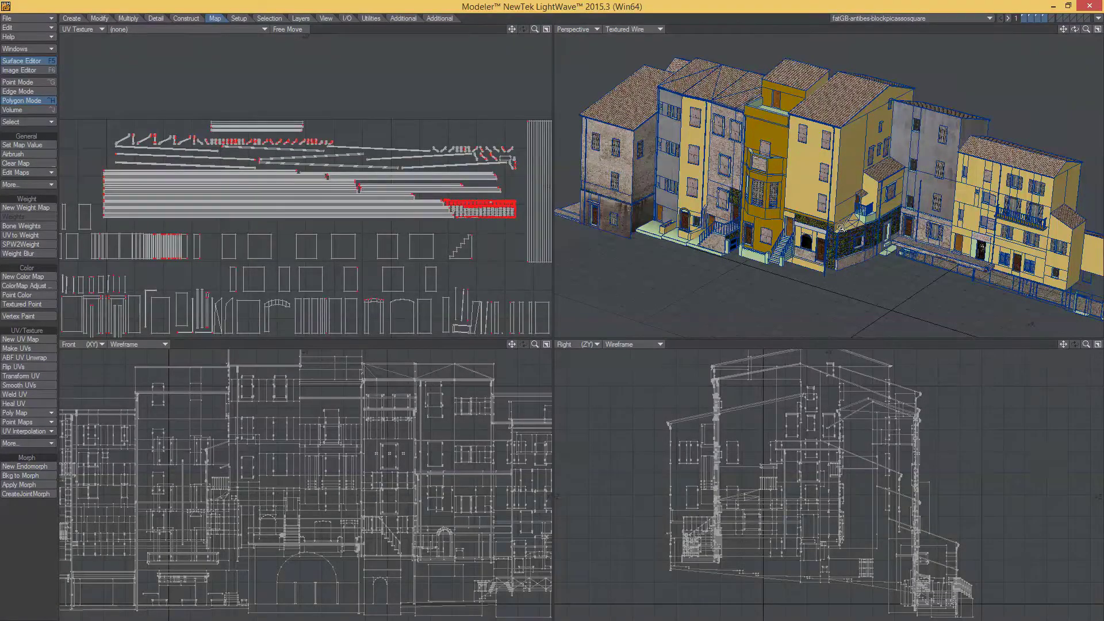
{"action": "left_click_drag", "start_coordinate": [841, 228], "coordinate": [802, 218], "text": "ctrl+alt"}
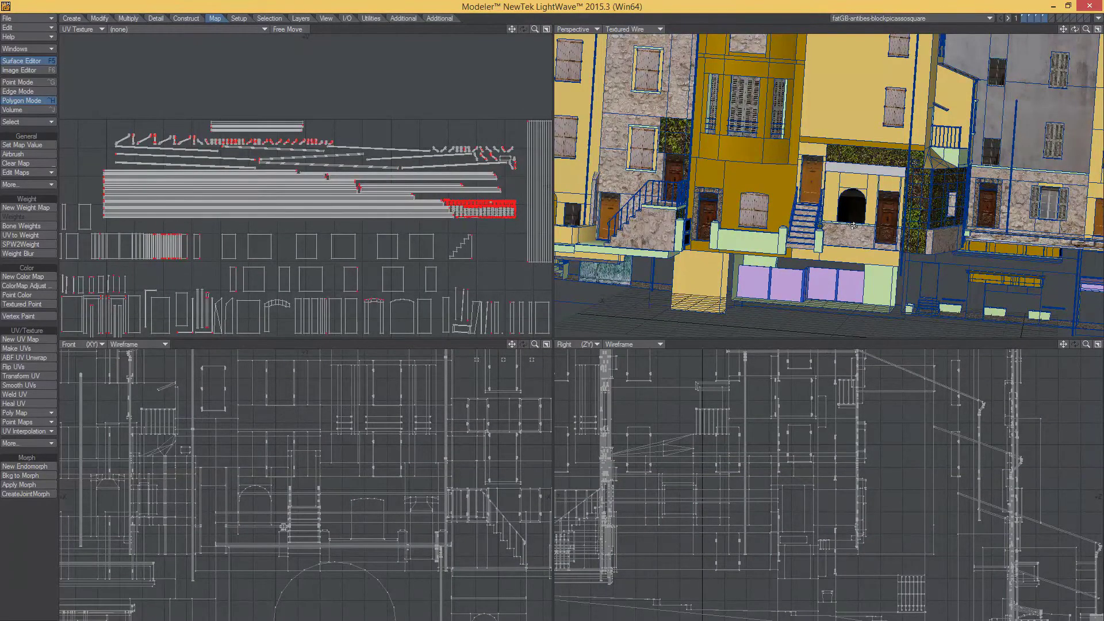
{"action": "left_click_drag", "start_coordinate": [853, 226], "coordinate": [840, 193], "text": "ctrl+alt"}
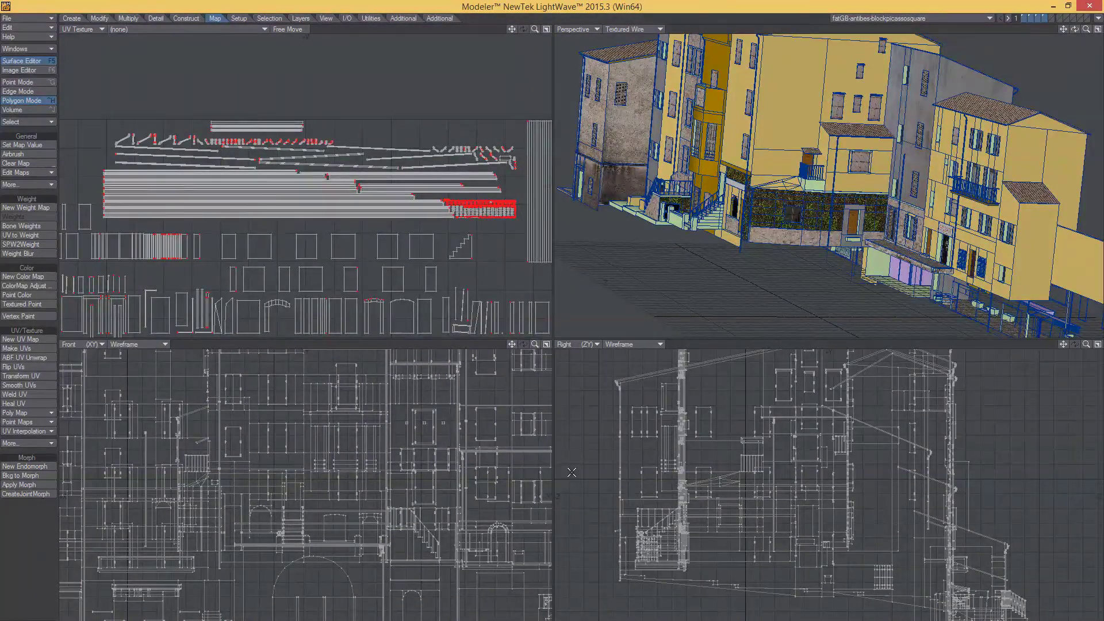
Make empty layer 6 the foreground layer and show layers 1 to 4 as background layers.
{"action": "left_click", "coordinate": [1045, 19]}
{"action": "left_click", "coordinate": [1046, 20]}
{"action": "left_click", "coordinate": [1039, 21], "text": "shift"}
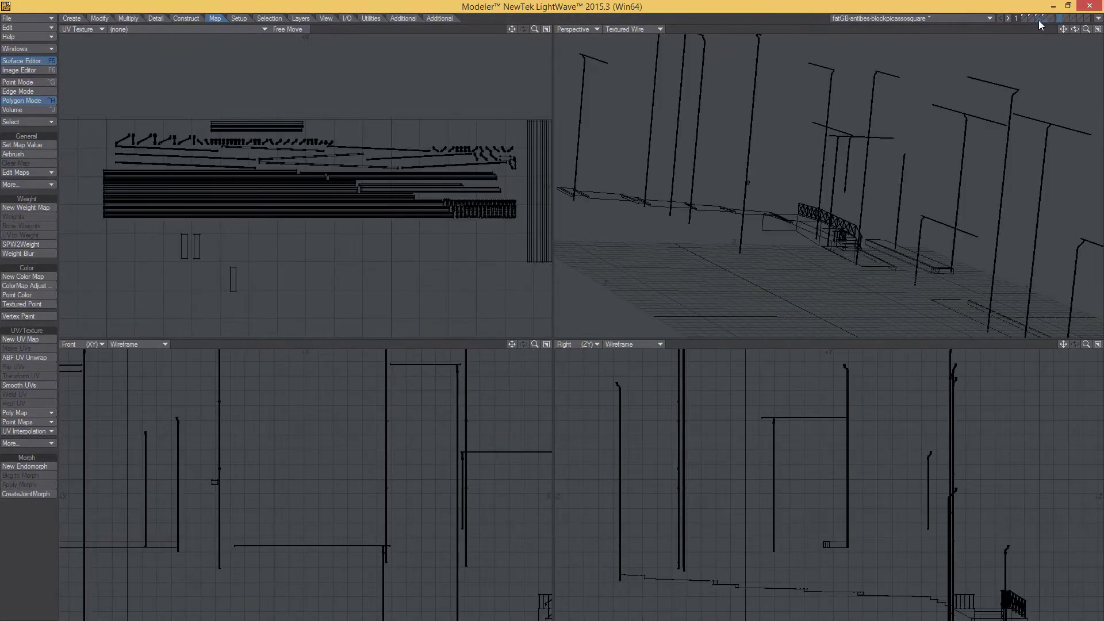
{"action": "left_click", "coordinate": [1033, 21], "text": "shift"}
{"action": "left_click", "coordinate": [1024, 21], "text": "shift"}
{"action": "scroll", "coordinate": [889, 174], "scroll_direction": "down", "scroll_amount": 3}
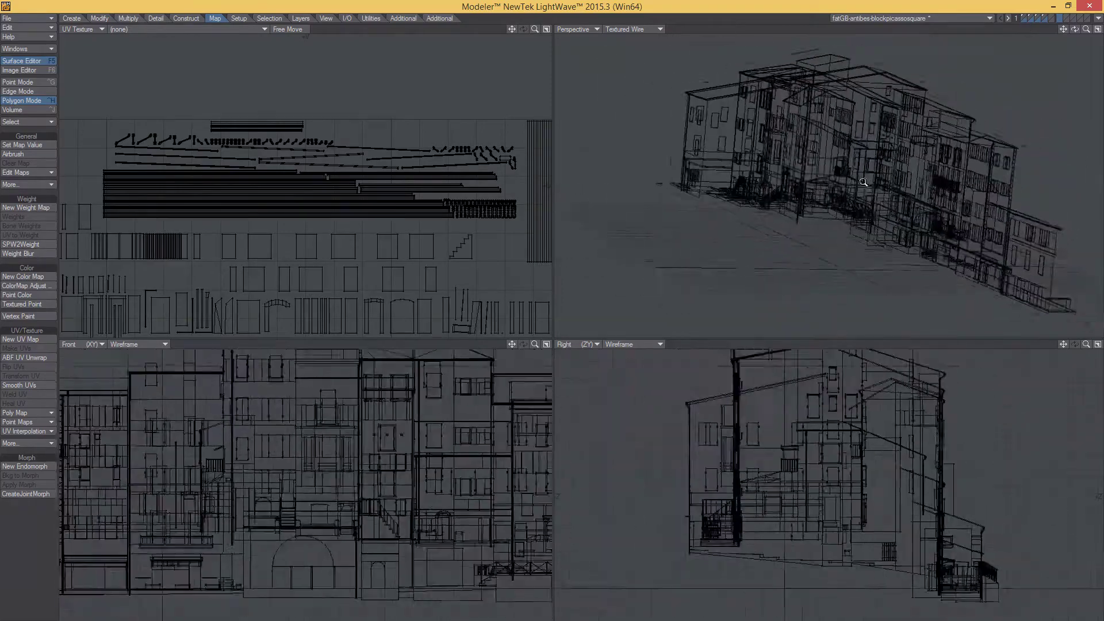
{"action": "left_click_drag", "start_coordinate": [889, 175], "coordinate": [725, 198], "text": "alt"}
{"action": "left_click_drag", "start_coordinate": [815, 222], "coordinate": [704, 172], "text": "alt+shift"}
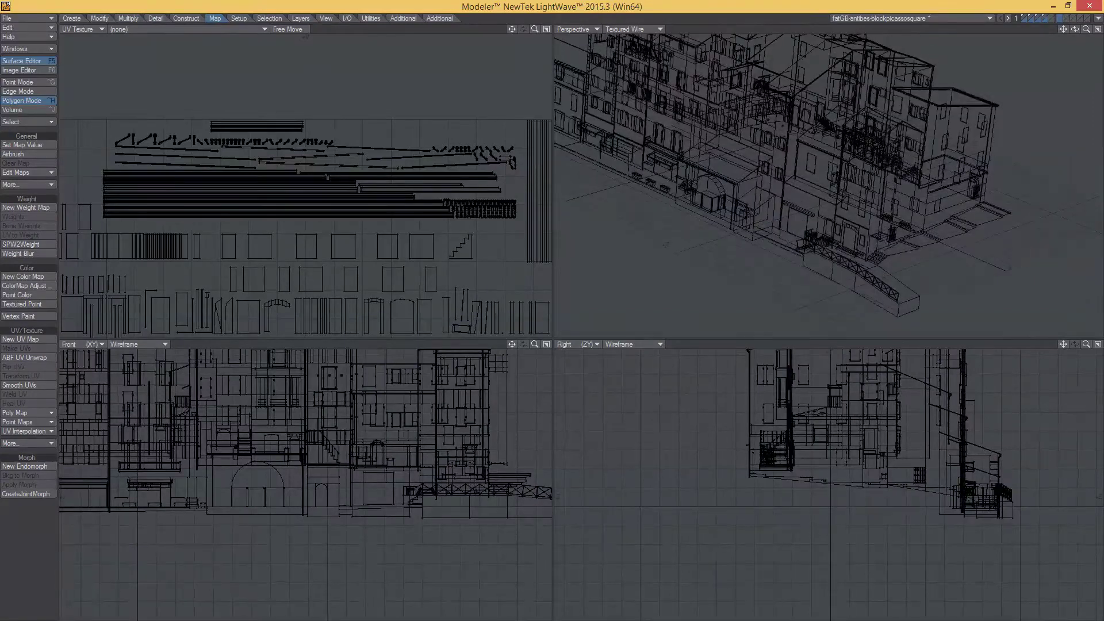
Open the list of layers, expand the model's entry, name layer 1 "blockpicasso" and copy that name.
{"action": "key", "text": "F7"}
{"action": "left_click_drag", "start_coordinate": [993, 379], "coordinate": [697, 403]}
{"action": "left_click", "coordinate": [671, 425]}
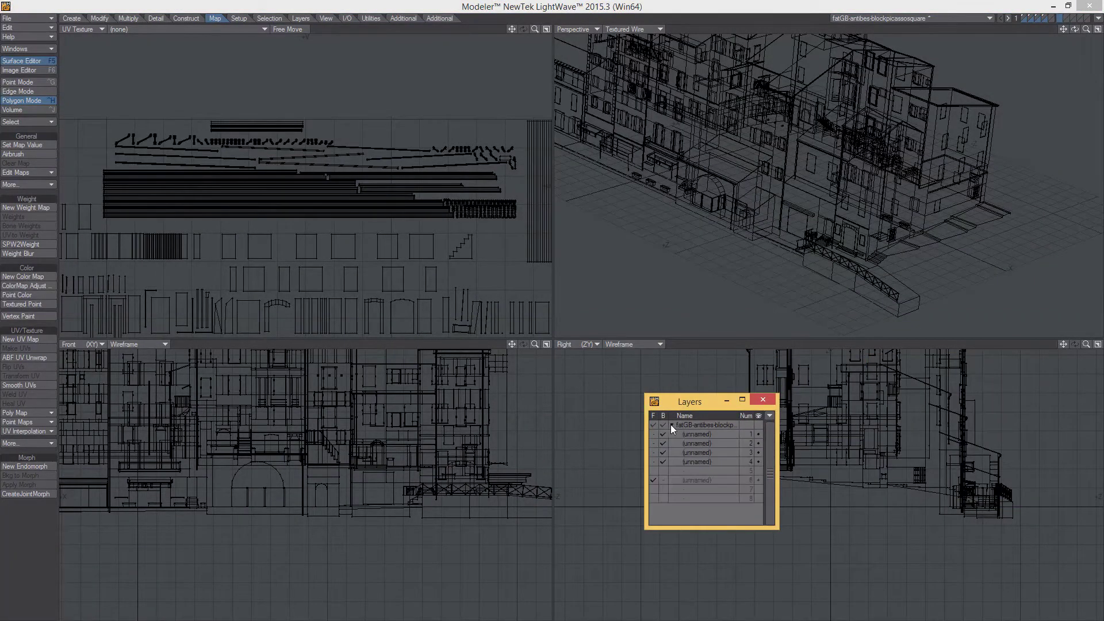
{"action": "double_click", "coordinate": [700, 433]}
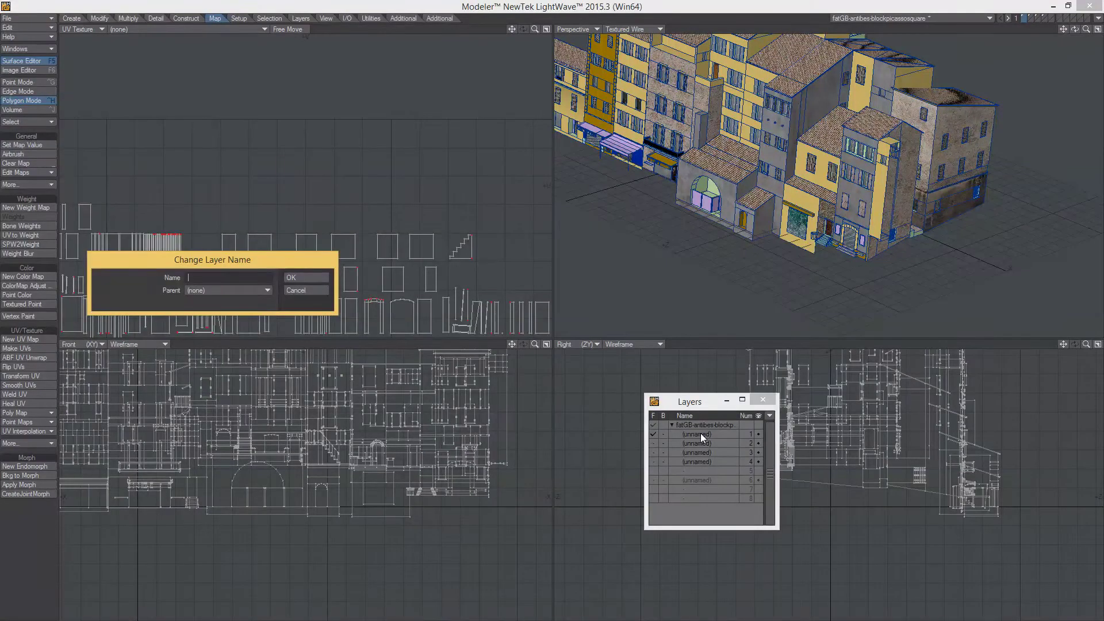
{"action": "key", "text": "ctrl+a"}
{"action": "key", "text": "ctrl+c"}
{"action": "key", "text": "Return"}
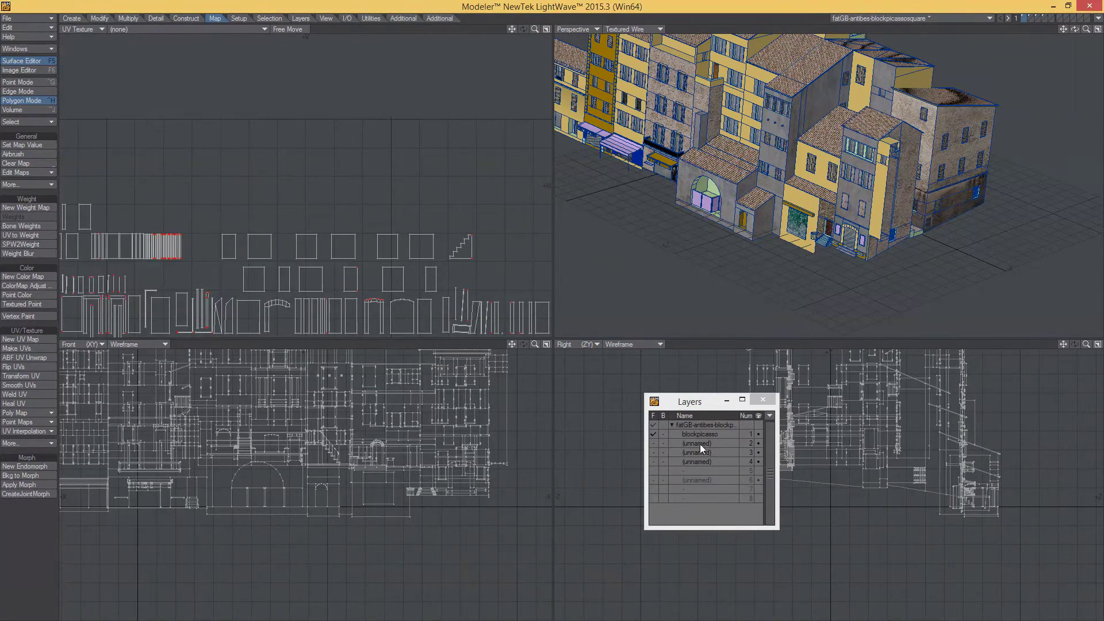
Give layers 2, 3 and 4 the same name, "blockpicasso".
{"action": "double_click", "coordinate": [700, 444]}
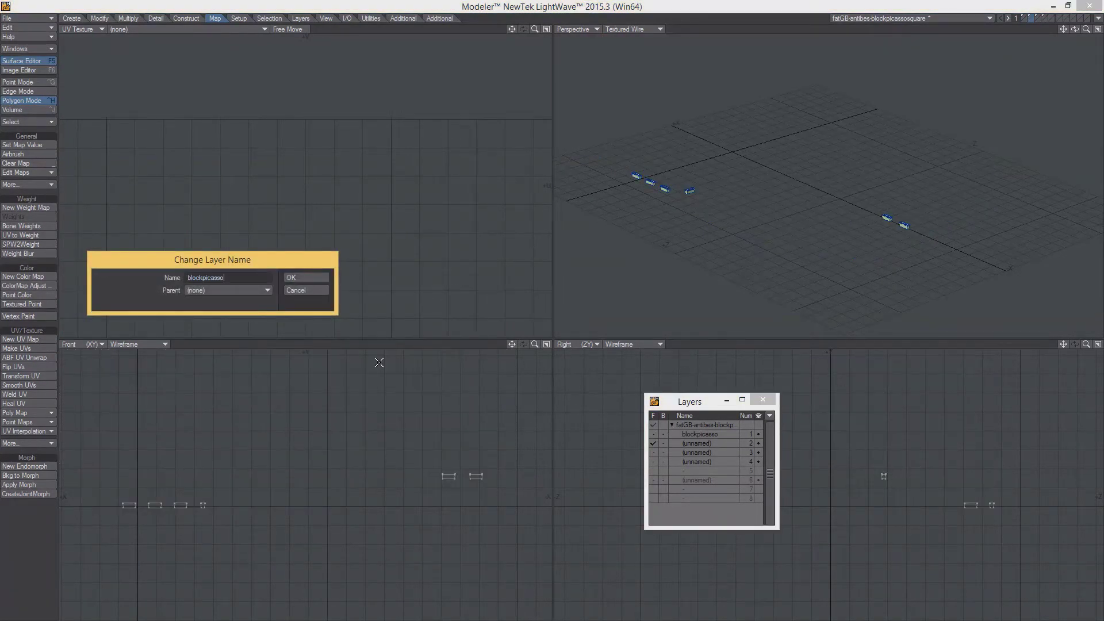
{"action": "left_click", "coordinate": [308, 278]}
{"action": "double_click", "coordinate": [699, 453]}
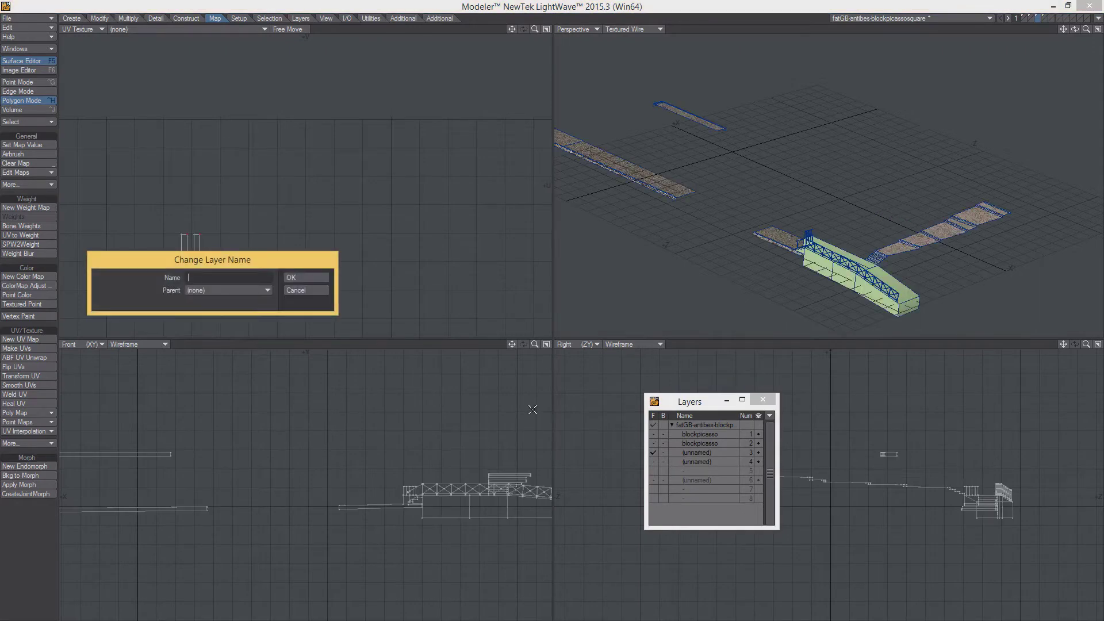
{"action": "key", "text": "ctrl+v"}
{"action": "left_click", "coordinate": [310, 278]}
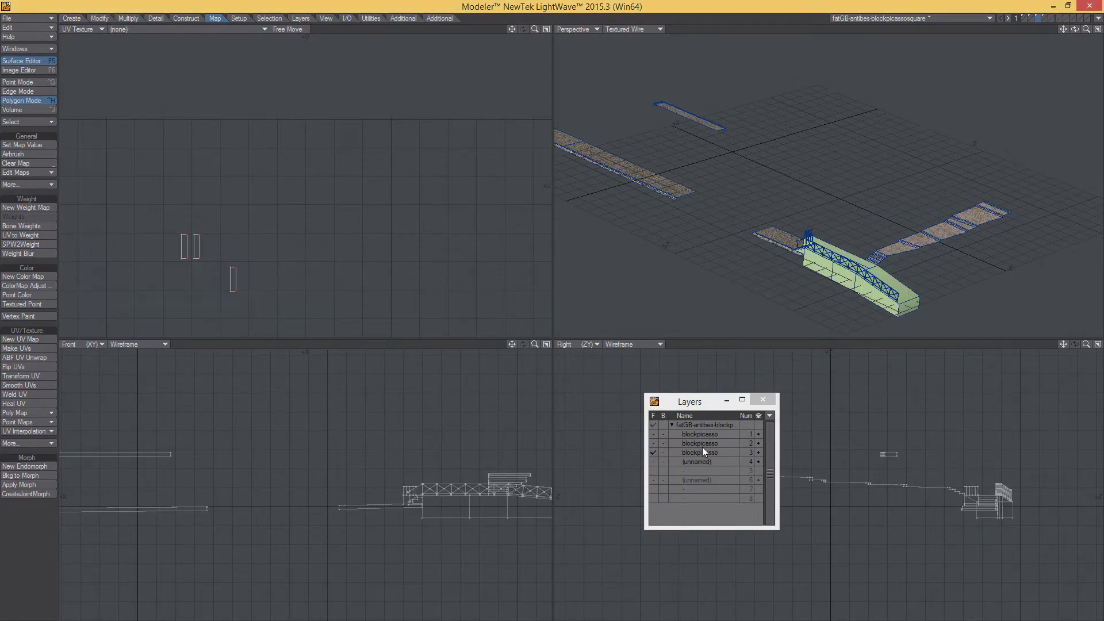
{"action": "double_click", "coordinate": [694, 462]}
{"action": "key", "text": "ctrl+v"}
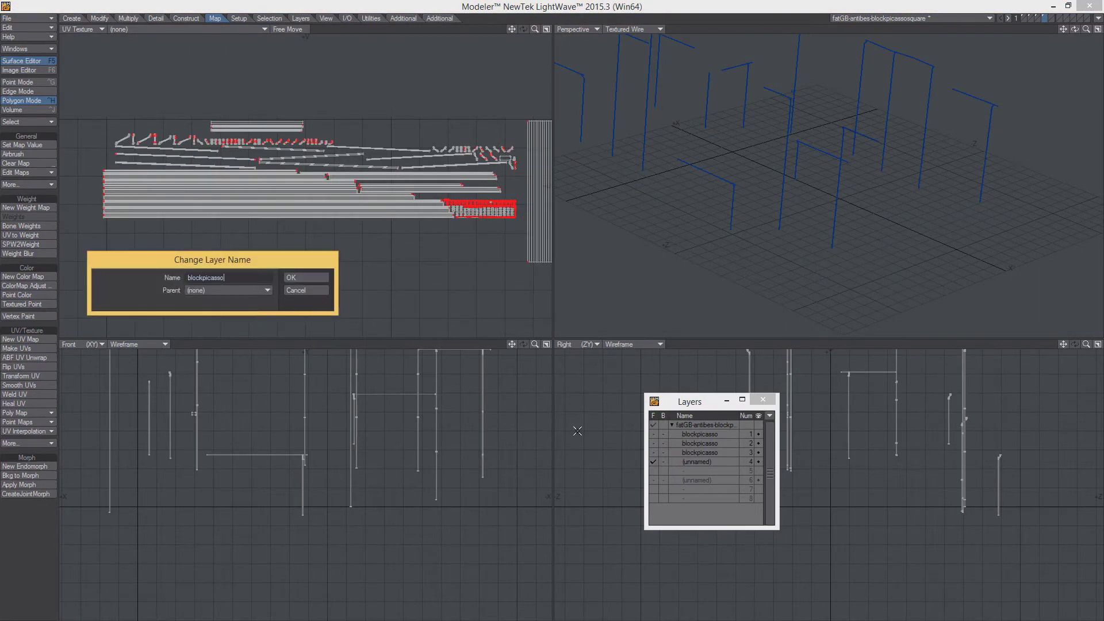
{"action": "left_click", "coordinate": [309, 278]}
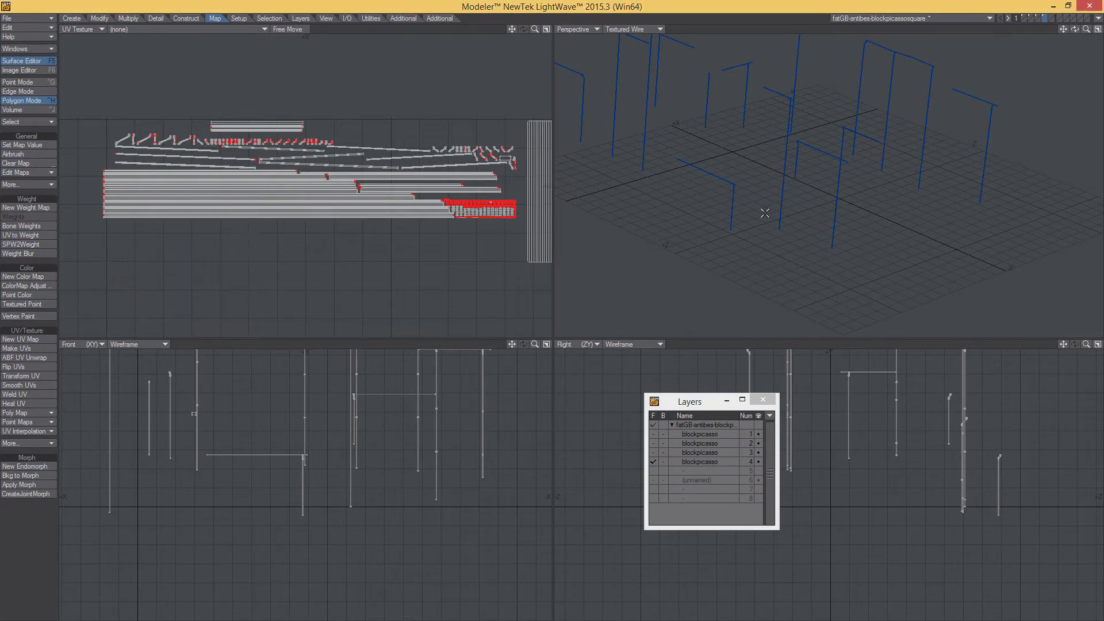
Make layer 6 the foreground layer and name it "UCX_blockpicasso".
{"action": "left_click", "coordinate": [1061, 19]}
{"action": "double_click", "coordinate": [698, 480]}
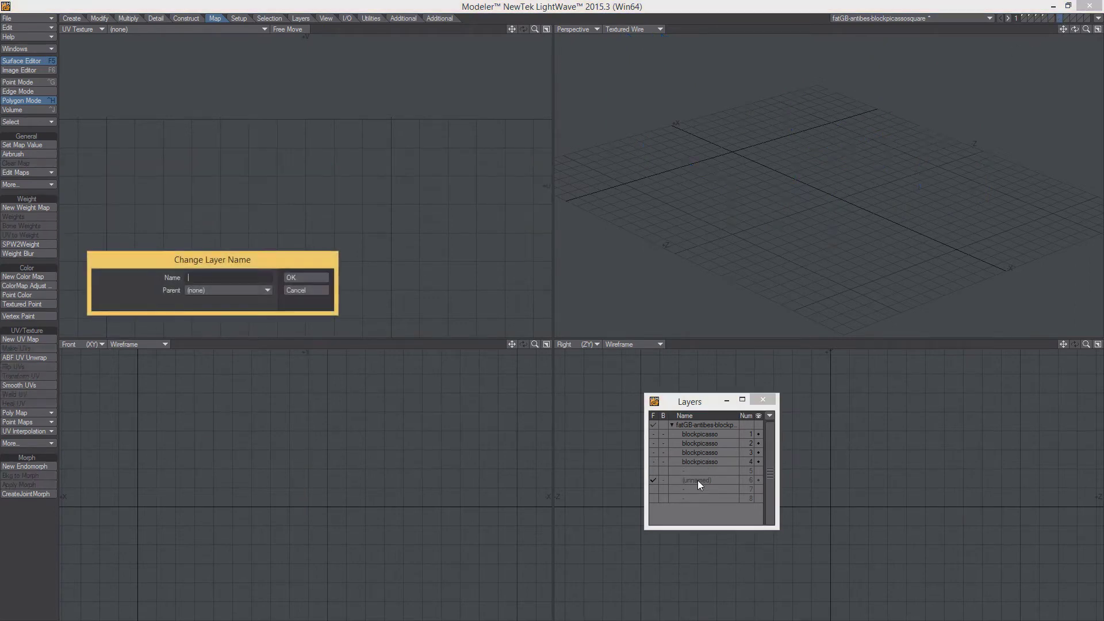
{"action": "type", "text": "UCX_"}
{"action": "key", "text": "ctrl+v"}
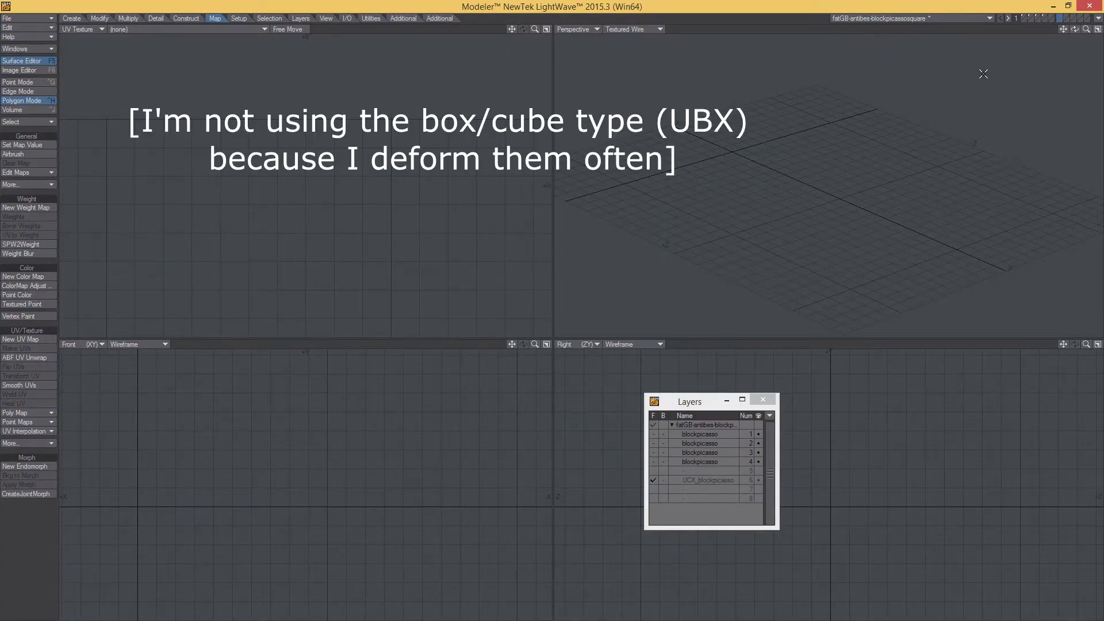
Show layers 1 to 4 as background layers again and change the UV Texture viewport to the Top (XZ) view.
{"action": "left_click_drag", "start_coordinate": [919, 179], "coordinate": [877, 191], "text": "ctrl+alt"}
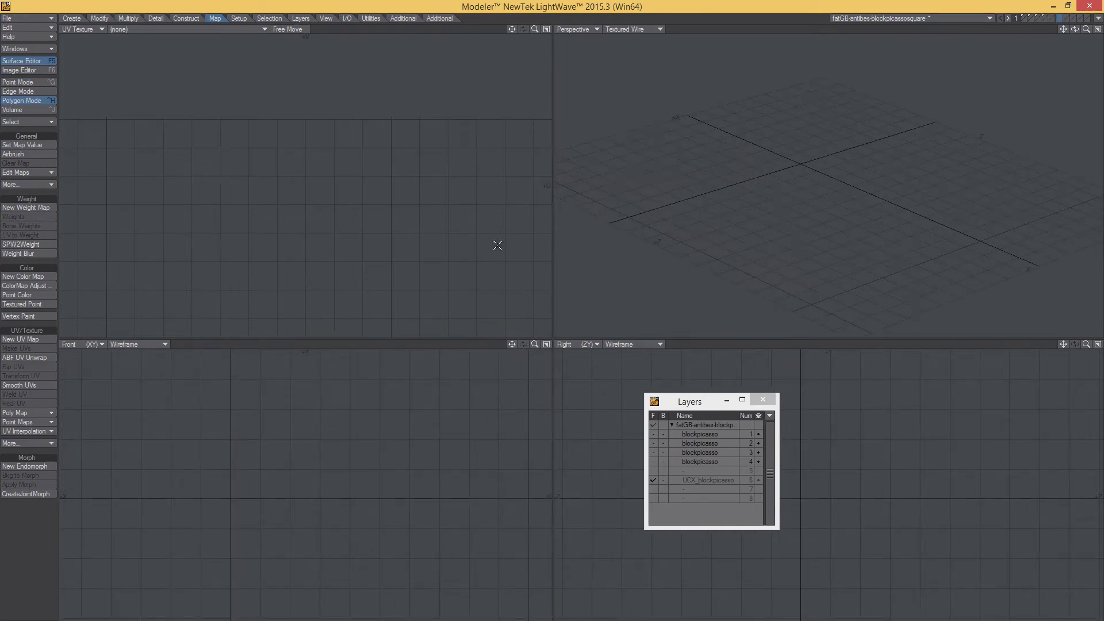
{"action": "left_click", "coordinate": [1023, 19]}
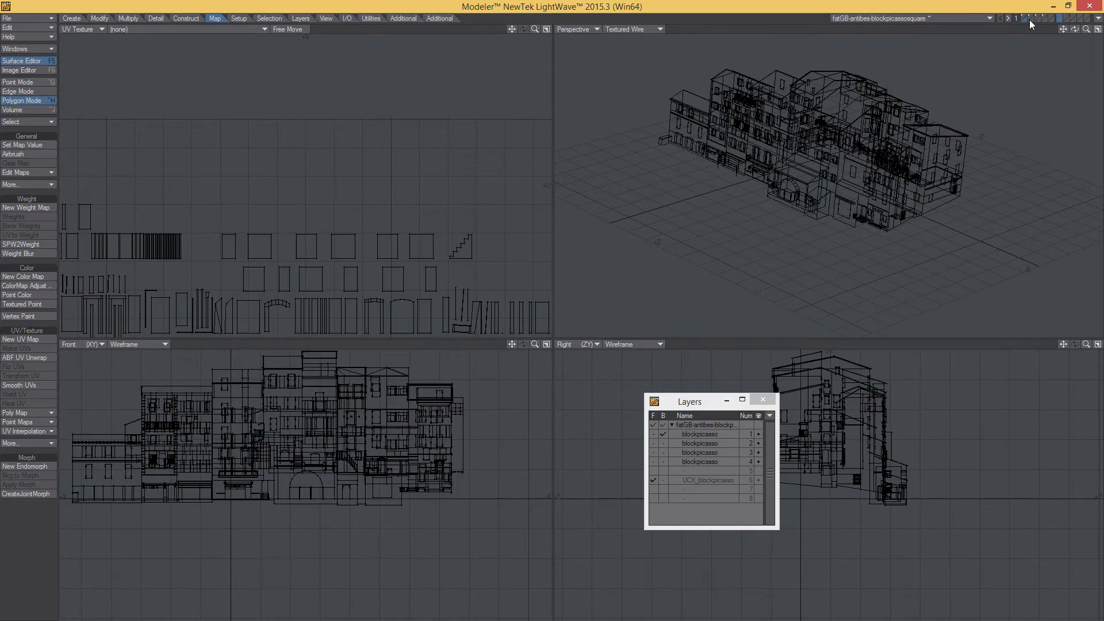
{"action": "left_click", "coordinate": [1037, 19], "text": "shift"}
{"action": "left_click", "coordinate": [1044, 19], "text": "shift"}
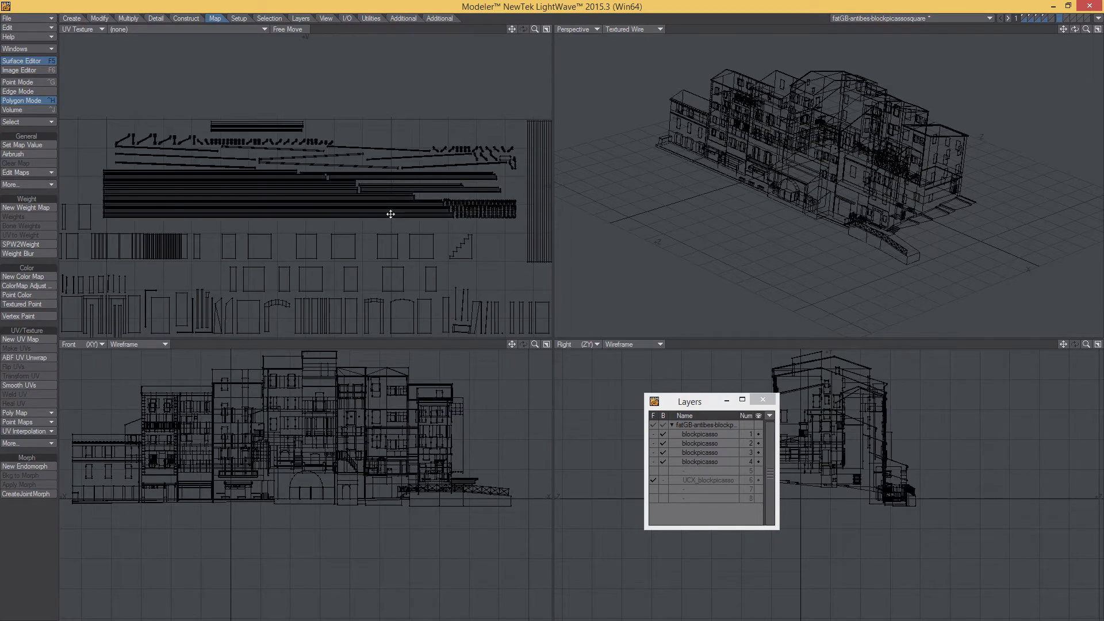
{"action": "left_click", "coordinate": [80, 29]}
{"action": "left_click", "coordinate": [77, 21]}
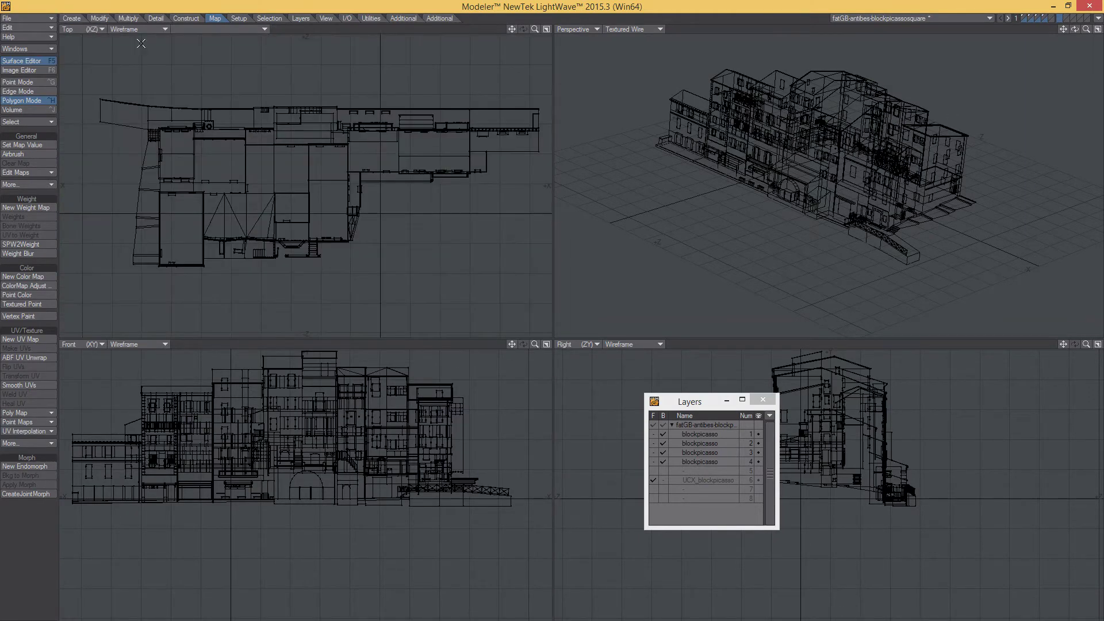
Draw a collision box along the low end building's front wall and stretch it up the height of the facade.
{"action": "scroll", "coordinate": [362, 189], "scroll_direction": "up", "scroll_amount": 8}
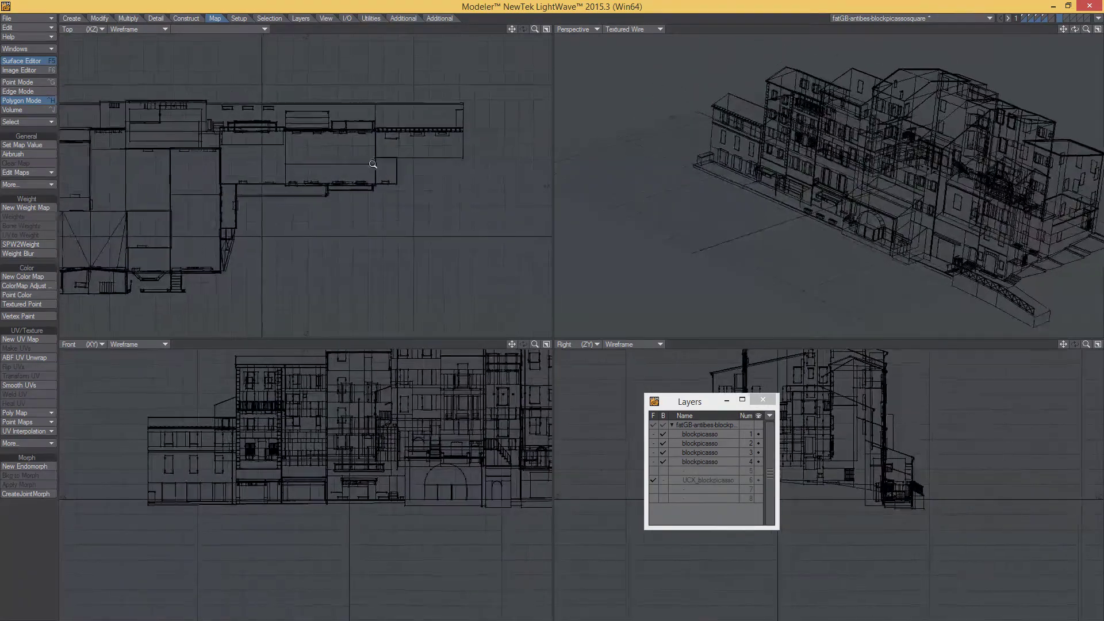
{"action": "left_click_drag", "start_coordinate": [373, 164], "coordinate": [404, 170], "text": "ctrl+alt"}
{"action": "left_click_drag", "start_coordinate": [482, 89], "coordinate": [377, 160], "text": "alt"}
{"action": "left_click_drag", "start_coordinate": [902, 150], "coordinate": [738, 209], "text": "alt"}
{"action": "scroll", "coordinate": [347, 184], "scroll_direction": "up", "scroll_amount": 5}
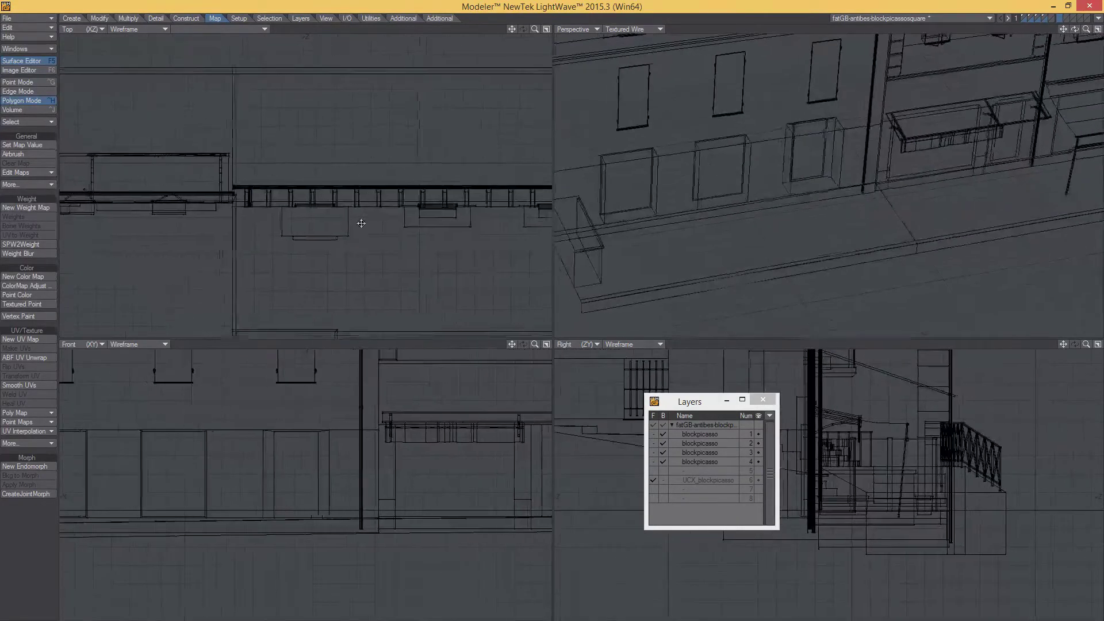
{"action": "mouse_move", "coordinate": [153, 213]}
{"action": "left_mouse_down"}
{"action": "mouse_move", "coordinate": [510, 203]}
{"action": "mouse_move", "coordinate": [589, 220]}
{"action": "left_mouse_up"}
{"action": "left_click_drag", "start_coordinate": [508, 239], "coordinate": [313, 235], "text": "alt"}
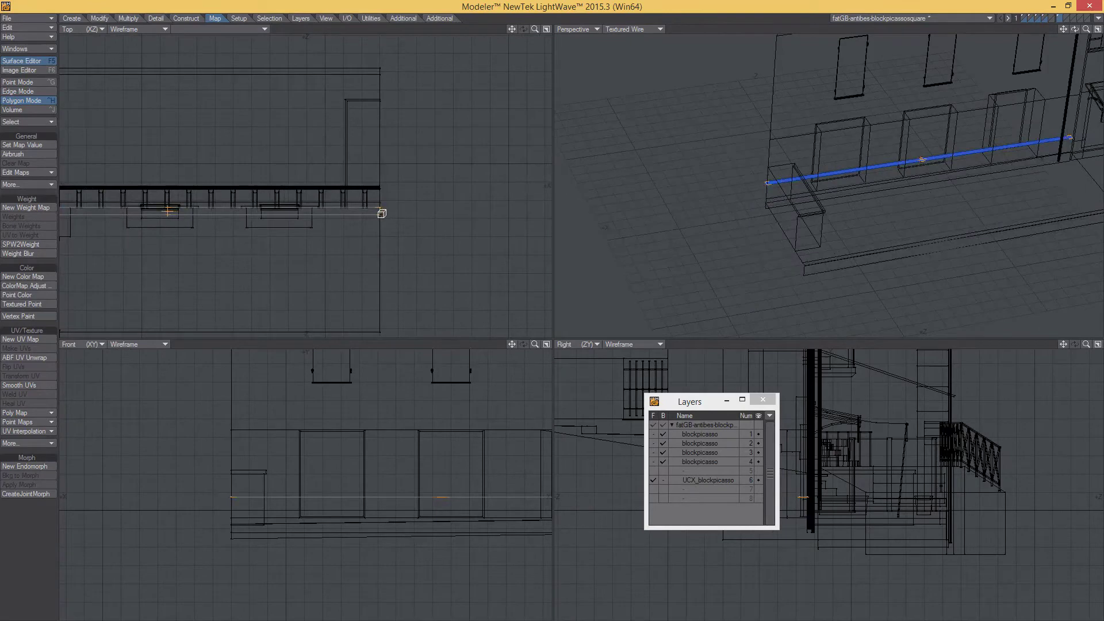
{"action": "scroll", "coordinate": [416, 488], "scroll_direction": "down", "scroll_amount": 4}
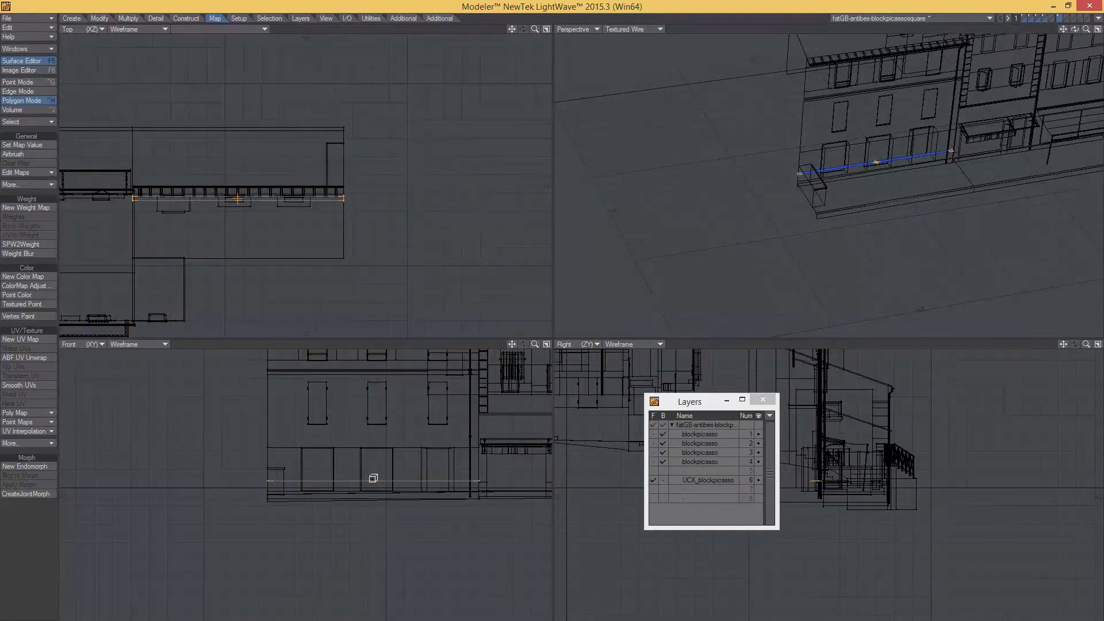
{"action": "mouse_move", "coordinate": [373, 480]}
{"action": "left_mouse_down"}
{"action": "mouse_move", "coordinate": [369, 497]}
{"action": "mouse_move", "coordinate": [371, 373]}
{"action": "mouse_move", "coordinate": [385, 489]}
{"action": "mouse_move", "coordinate": [378, 422]}
{"action": "left_mouse_up"}
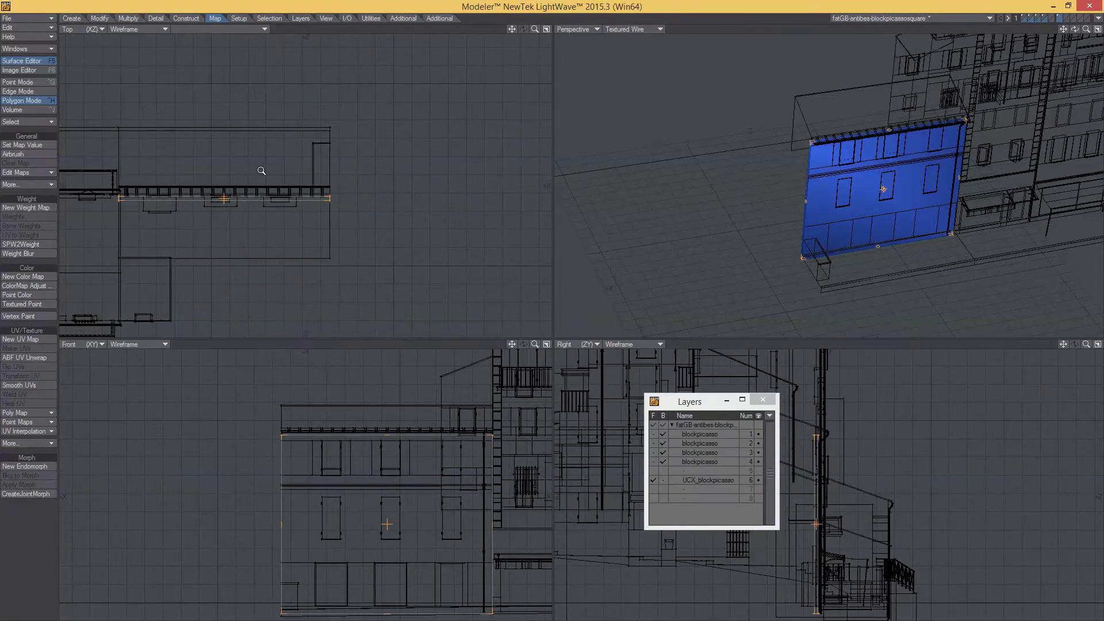
Give the facade box a thin wall thickness and raise its top edge to the building's roofline.
{"action": "scroll", "coordinate": [923, 440], "scroll_direction": "up", "scroll_amount": 5}
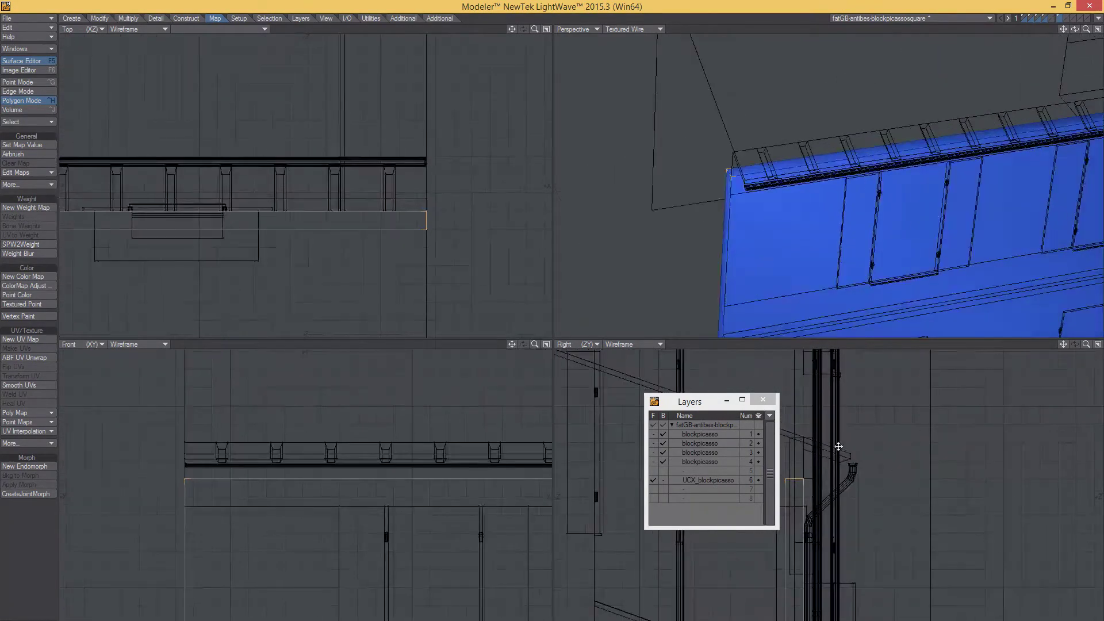
{"action": "left_click_drag", "start_coordinate": [921, 446], "coordinate": [920, 436]}
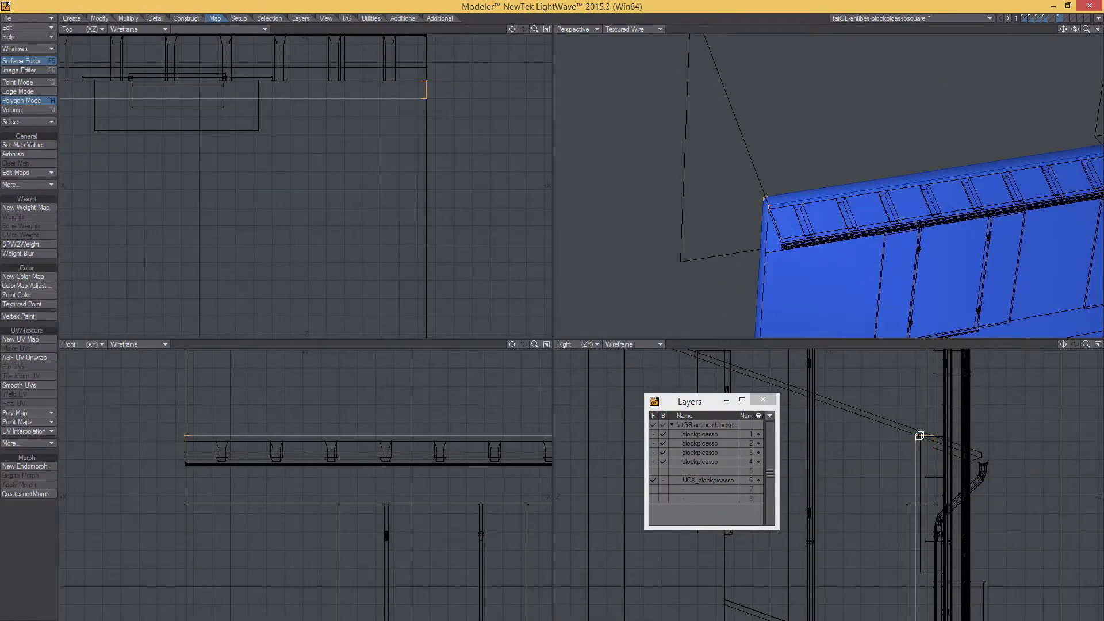
{"action": "left_click_drag", "start_coordinate": [767, 231], "coordinate": [901, 151], "text": "alt"}
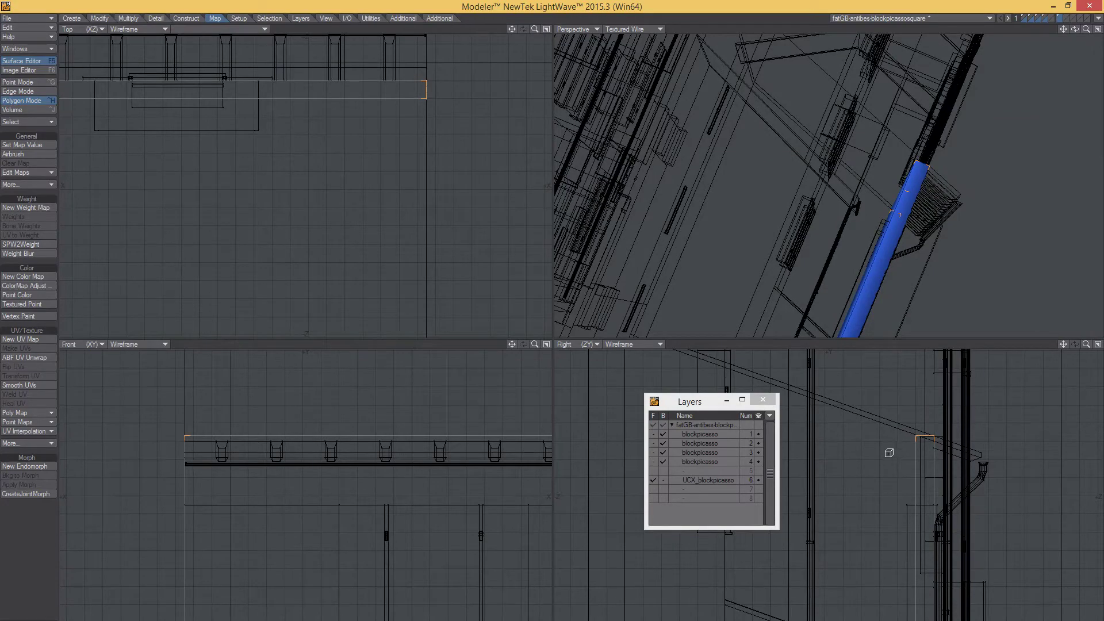
{"action": "left_click_drag", "start_coordinate": [439, 520], "coordinate": [251, 418], "text": "ctrl+alt"}
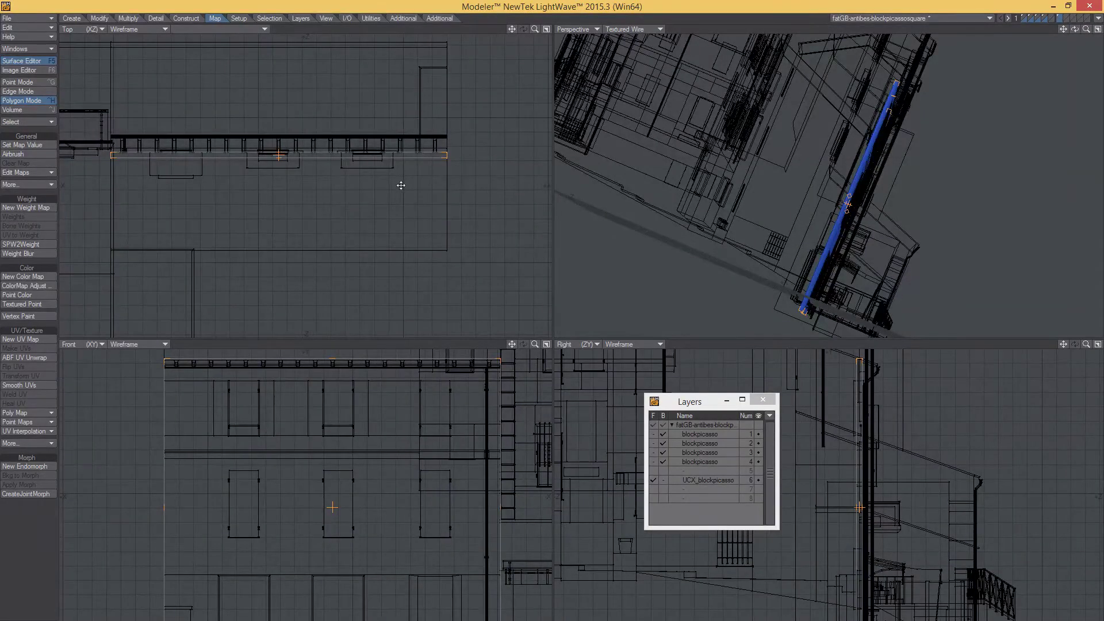
Raise the facade box's bottom edge to the tops of the ground-floor doorways.
{"action": "left_click_drag", "start_coordinate": [400, 185], "coordinate": [488, 183], "text": "alt"}
{"action": "left_click_drag", "start_coordinate": [719, 212], "coordinate": [836, 151], "text": "alt"}
{"action": "left_click_drag", "start_coordinate": [836, 151], "coordinate": [761, 171], "text": "ctrl+alt"}
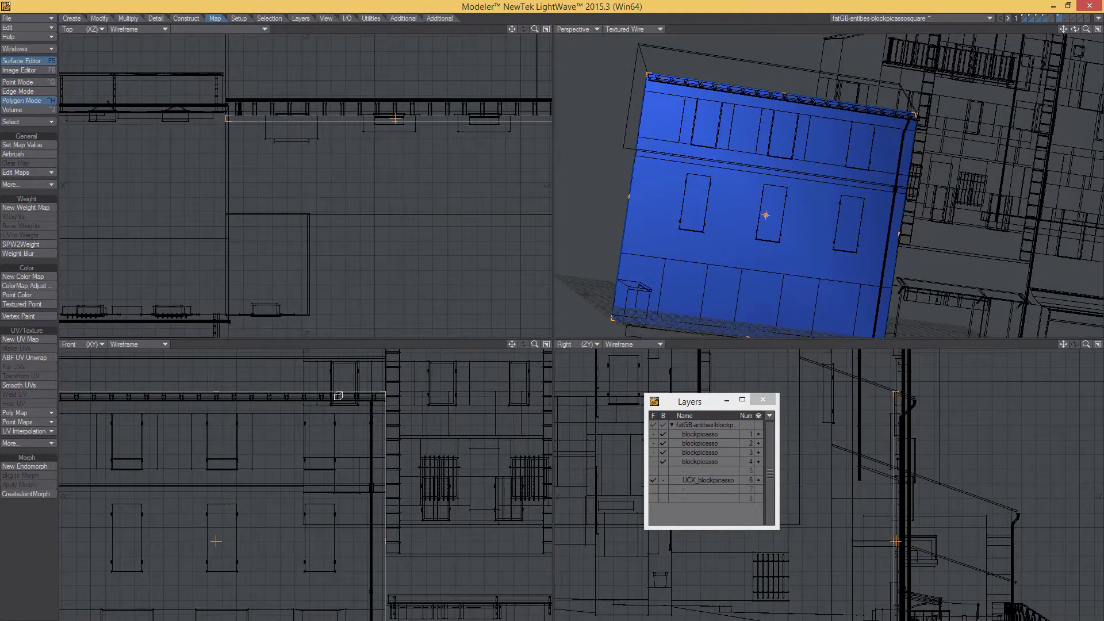
{"action": "key", "text": "shift+a"}
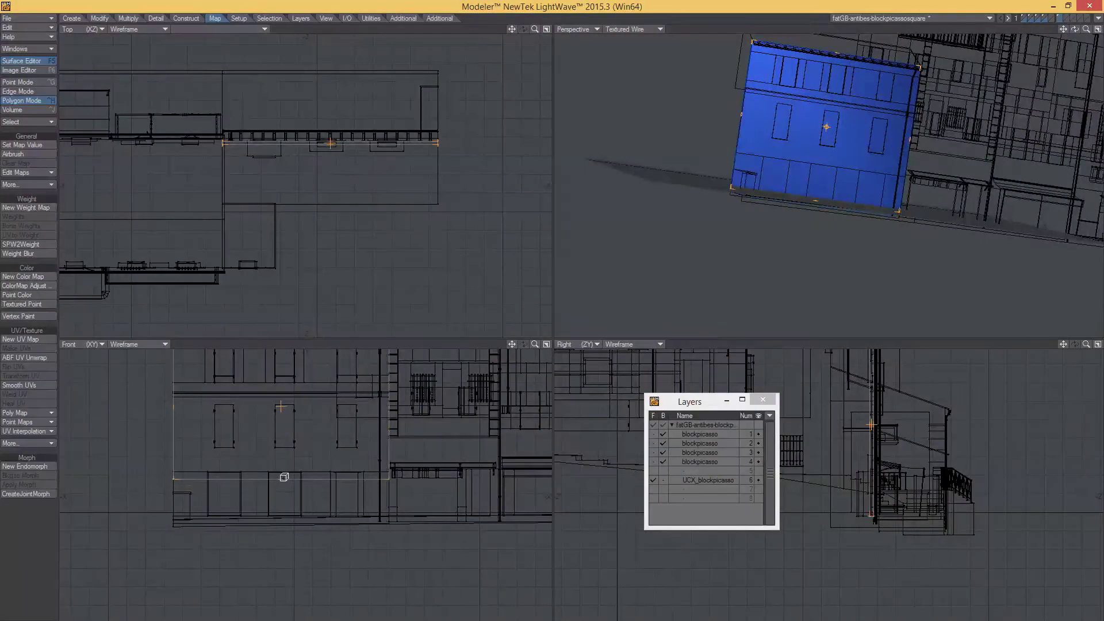
{"action": "left_click_drag", "start_coordinate": [283, 477], "coordinate": [285, 471]}
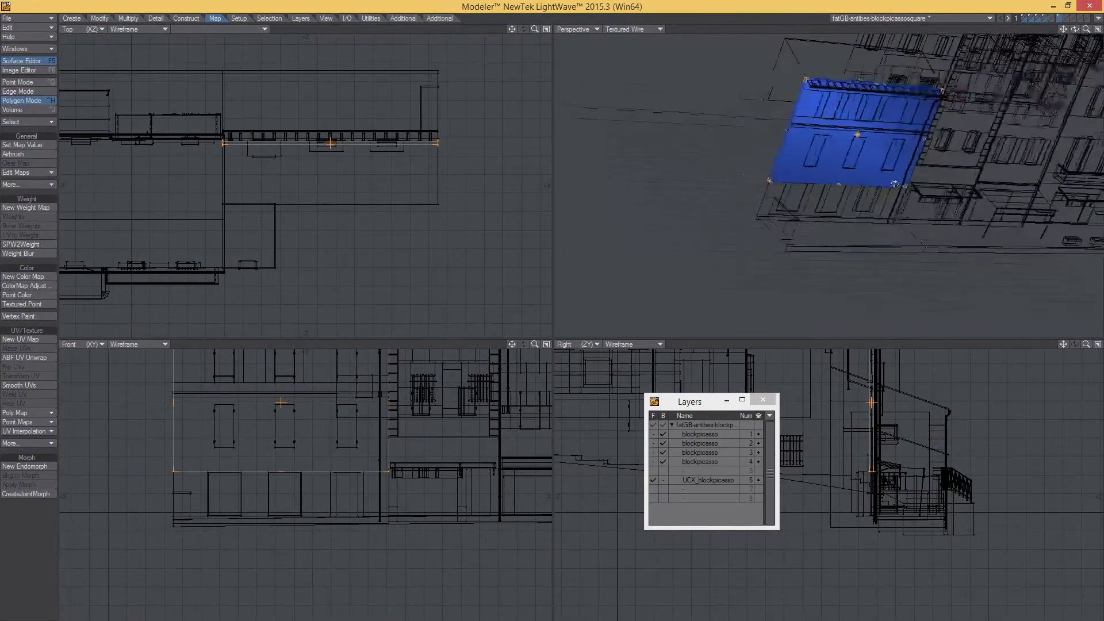
Examine the facade box from several angles and compare it with the adjoining buildings' walls and rooflines.
{"action": "scroll", "coordinate": [892, 232], "scroll_direction": "up", "scroll_amount": 8}
{"action": "left_click_drag", "start_coordinate": [892, 162], "coordinate": [936, 172], "text": "alt"}
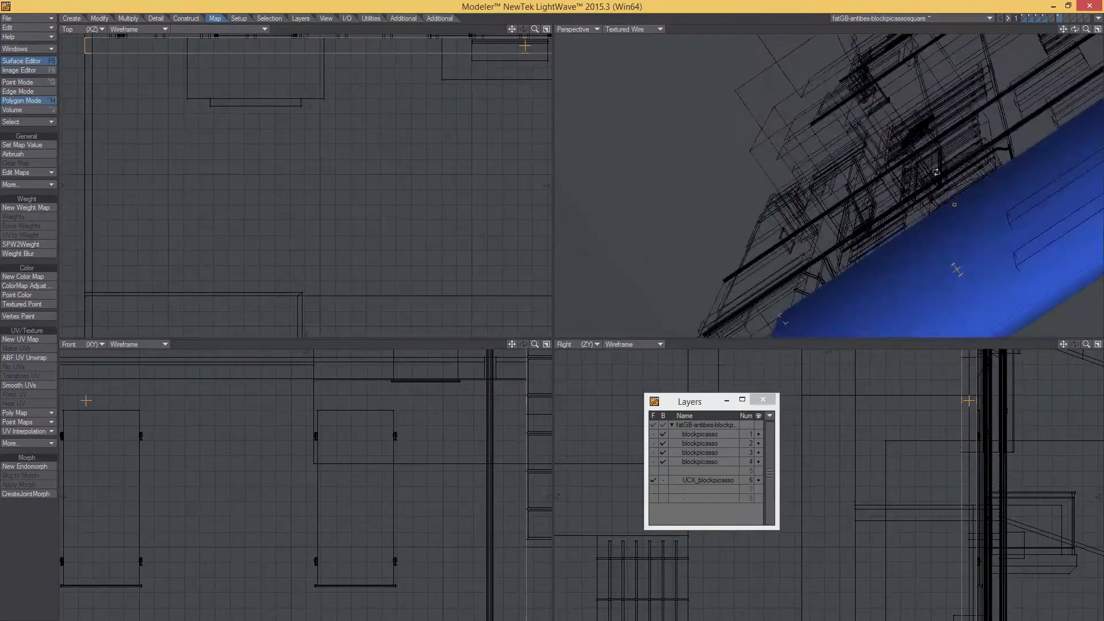
{"action": "left_click_drag", "start_coordinate": [1025, 216], "coordinate": [824, 128], "text": "alt"}
{"action": "left_click_drag", "start_coordinate": [824, 128], "coordinate": [842, 179], "text": "ctrl+alt"}
{"action": "left_click_drag", "start_coordinate": [843, 180], "coordinate": [910, 229], "text": "alt+shift"}
{"action": "left_click_drag", "start_coordinate": [910, 229], "coordinate": [756, 144], "text": "alt"}
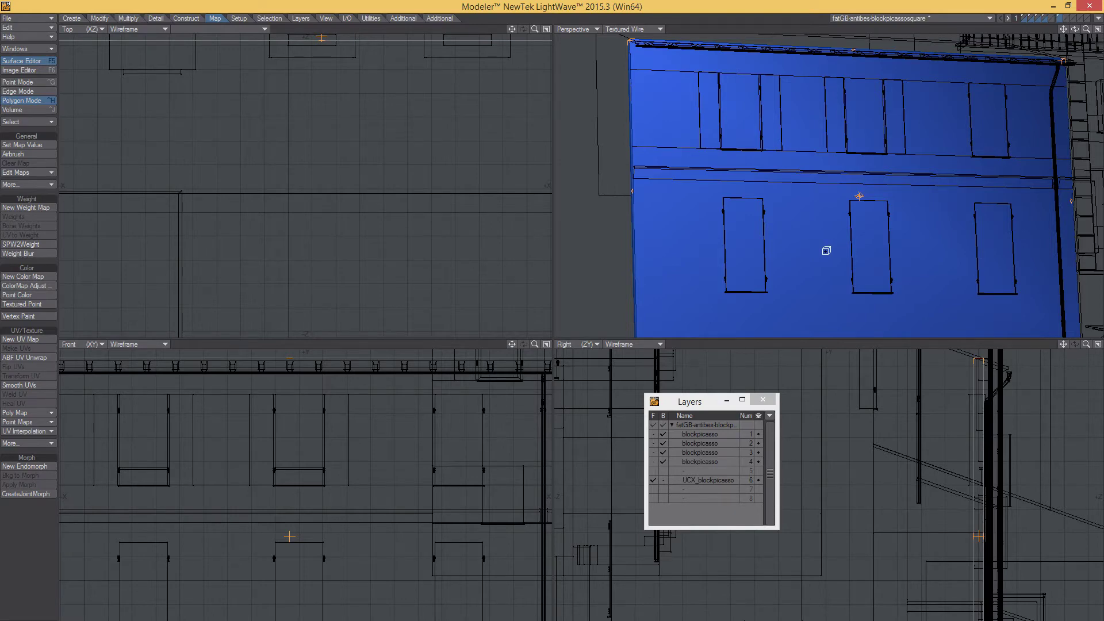
{"action": "left_click_drag", "start_coordinate": [829, 252], "coordinate": [910, 153], "text": "ctrl+alt"}
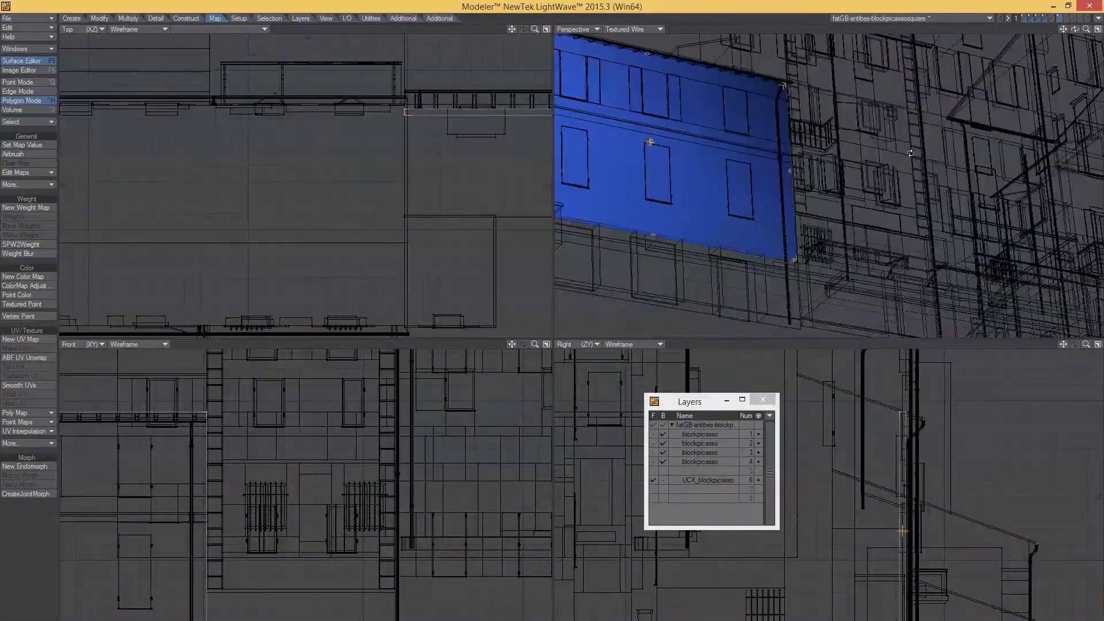
{"action": "left_click_drag", "start_coordinate": [731, 148], "coordinate": [647, 290], "text": "alt"}
{"action": "left_click_drag", "start_coordinate": [647, 290], "coordinate": [837, 106], "text": "ctrl+alt"}
{"action": "left_click_drag", "start_coordinate": [782, 201], "coordinate": [713, 202], "text": "ctrl+alt"}
{"action": "left_click_drag", "start_coordinate": [865, 170], "coordinate": [725, 241], "text": "alt+shift"}
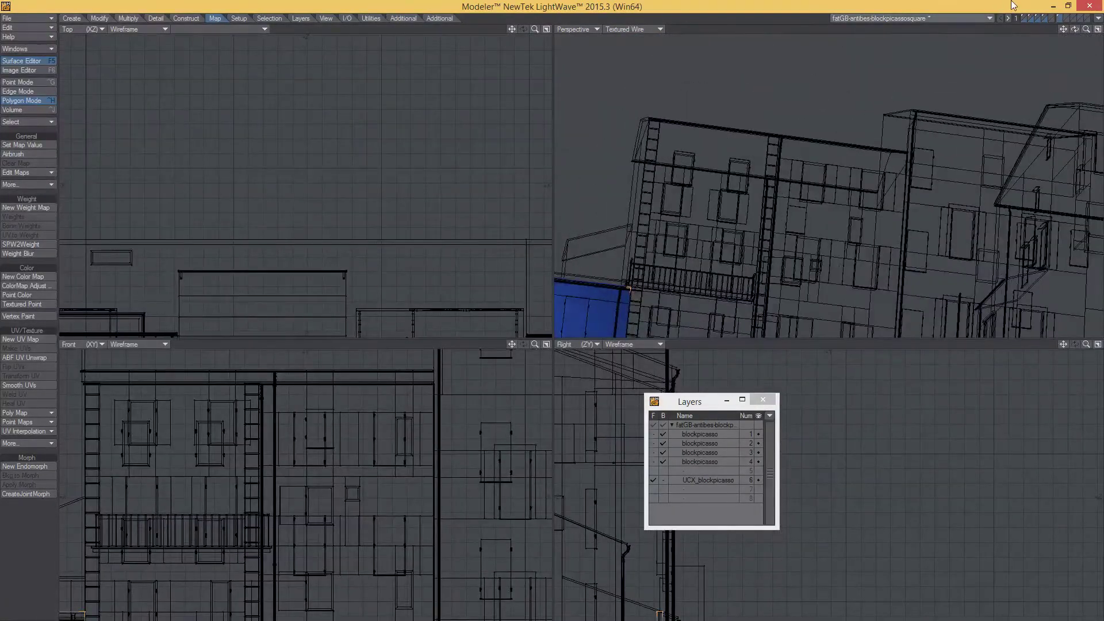
Bring layer 1 to the foreground and examine the textured facades and the recessed terrace under the stone building's roof.
{"action": "left_click", "coordinate": [1025, 19]}
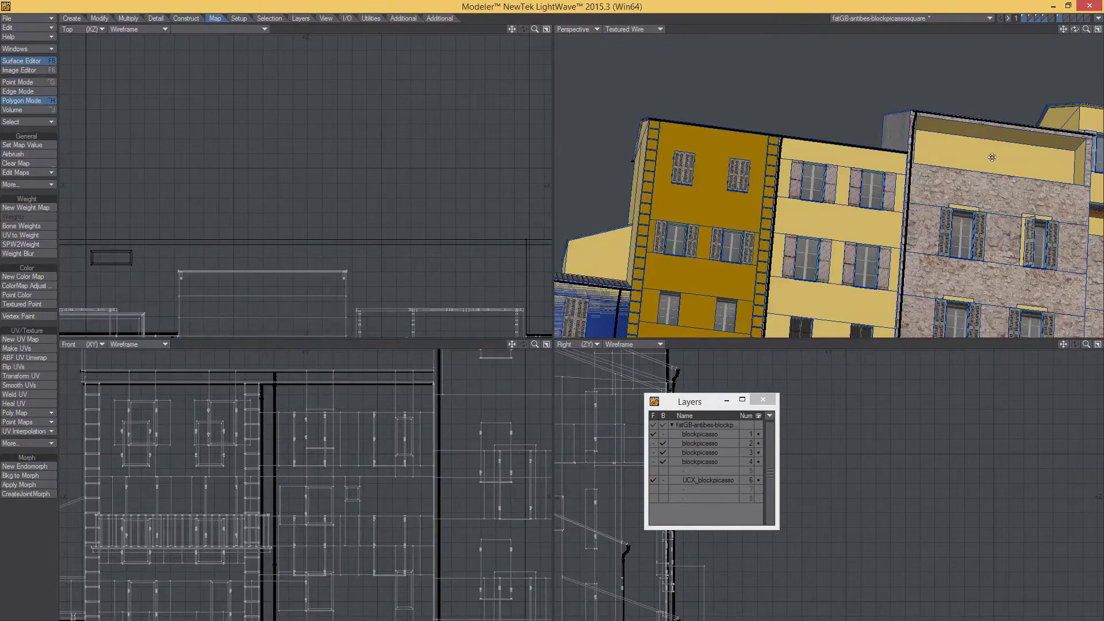
{"action": "left_click_drag", "start_coordinate": [991, 157], "coordinate": [857, 256], "text": "alt+shift"}
{"action": "left_click_drag", "start_coordinate": [785, 262], "coordinate": [819, 199], "text": "alt+shift"}
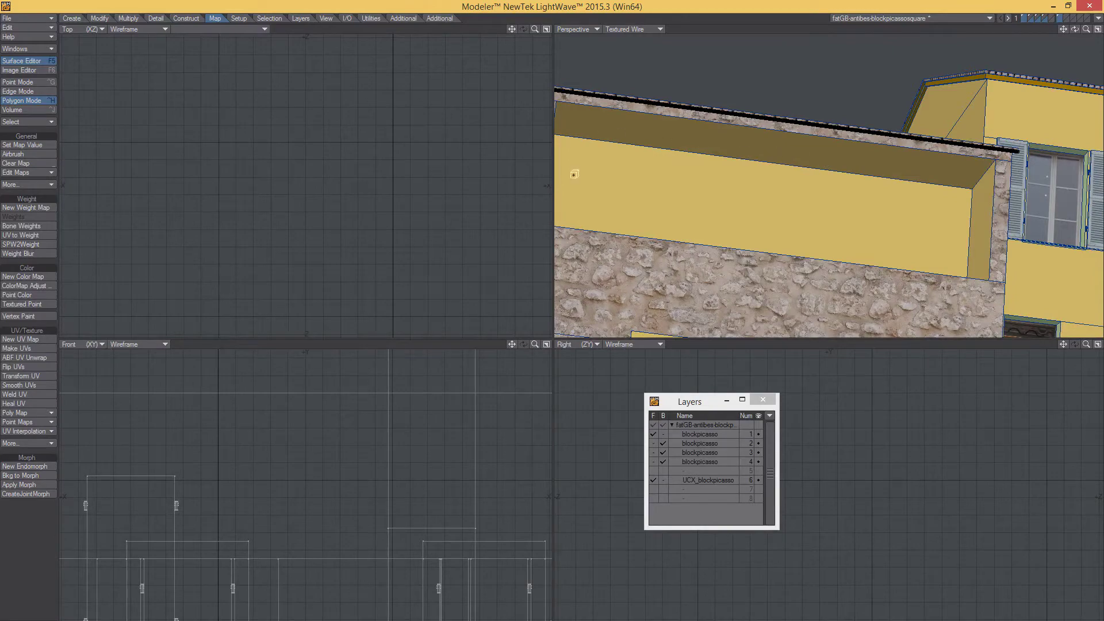
{"action": "left_click_drag", "start_coordinate": [909, 215], "coordinate": [874, 216], "text": "ctrl+alt"}
{"action": "left_click_drag", "start_coordinate": [874, 216], "coordinate": [841, 199], "text": "alt"}
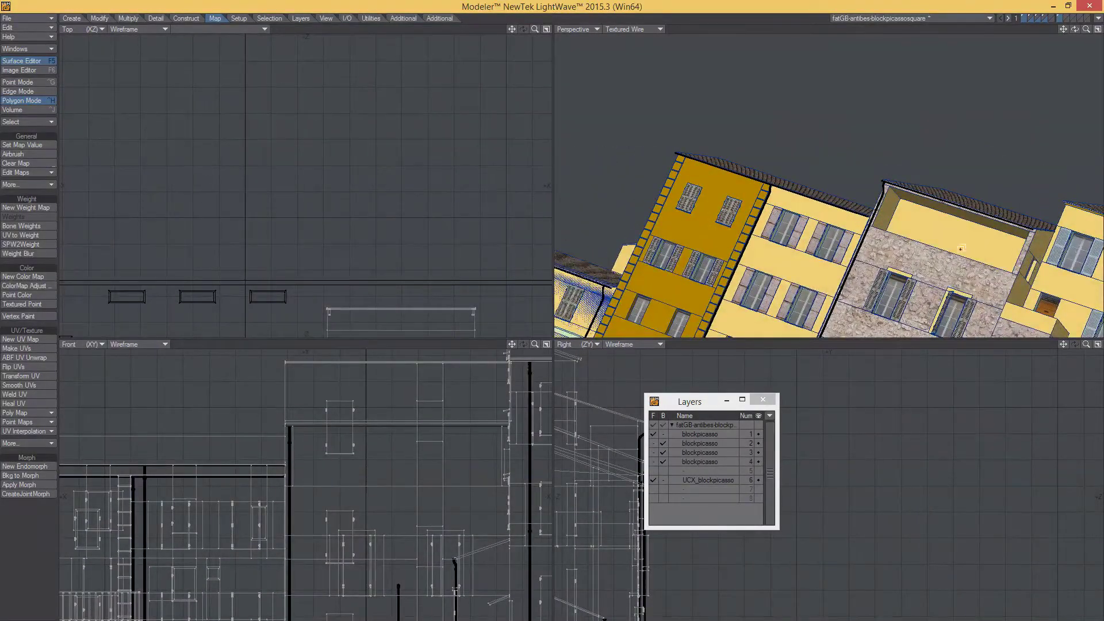
{"action": "left_click_drag", "start_coordinate": [946, 263], "coordinate": [854, 282], "text": "ctrl+alt"}
{"action": "left_click_drag", "start_coordinate": [854, 282], "coordinate": [869, 205], "text": "alt+shift"}
{"action": "left_click_drag", "start_coordinate": [869, 205], "coordinate": [916, 199], "text": "ctrl+alt"}
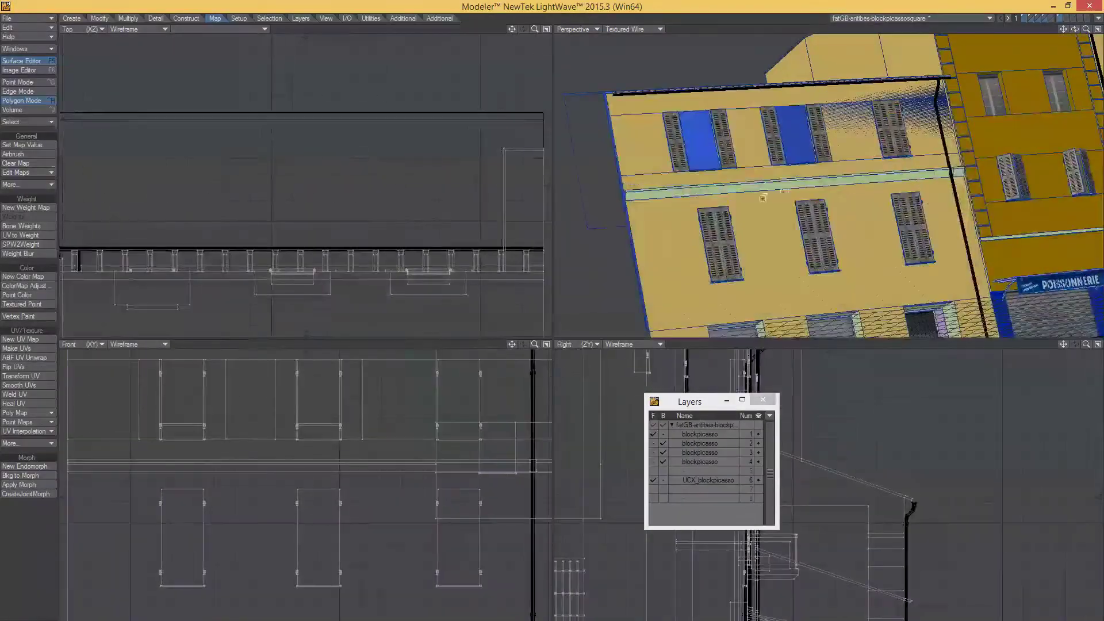
Return layers 1 to 4 to the background, keeping only the UCX_blockpicasso layer in the foreground.
{"action": "left_click", "coordinate": [1024, 21]}
{"action": "left_click", "coordinate": [1038, 21], "text": "shift"}
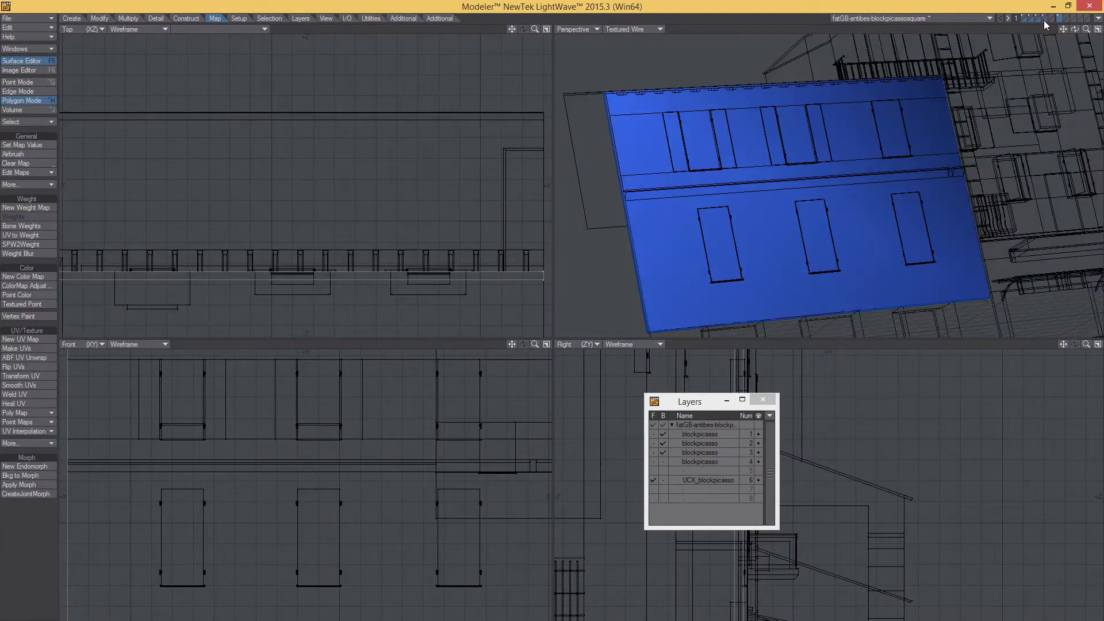
{"action": "left_click", "coordinate": [1044, 21], "text": "shift"}
Draw a flat box in the Front view from the end building's corner to the first doorway, down to the base.
{"action": "left_click_drag", "start_coordinate": [881, 168], "coordinate": [612, 227], "text": "ctrl+alt"}
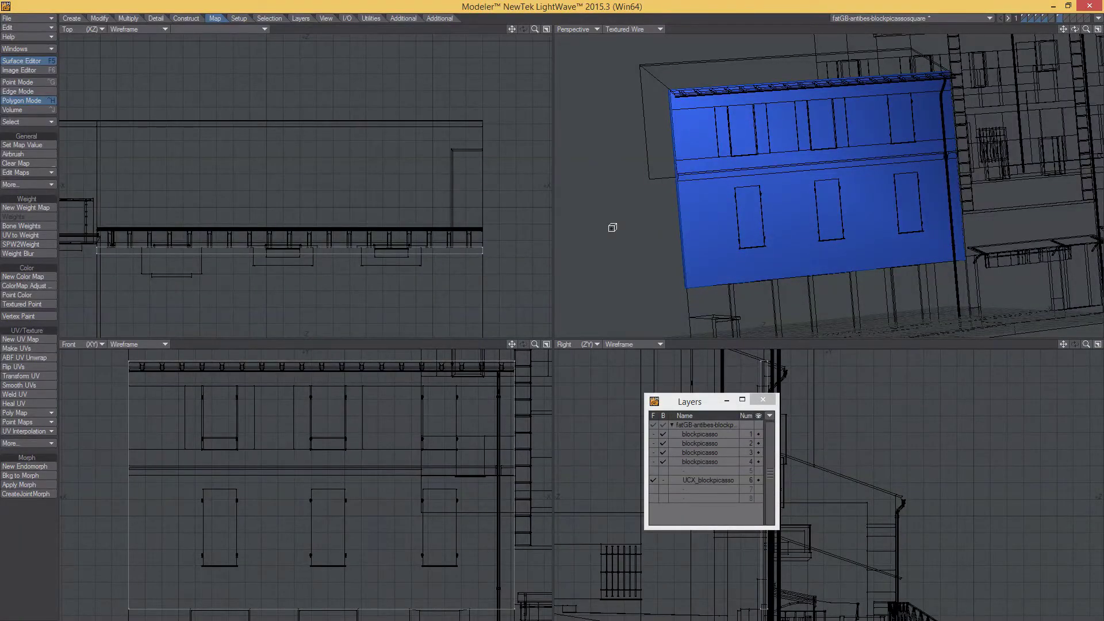
{"action": "left_click_drag", "start_coordinate": [681, 247], "coordinate": [826, 239], "text": "alt"}
{"action": "scroll", "coordinate": [825, 239], "scroll_direction": "up", "scroll_amount": 7}
{"action": "left_click_drag", "start_coordinate": [757, 246], "coordinate": [725, 198], "text": "alt"}
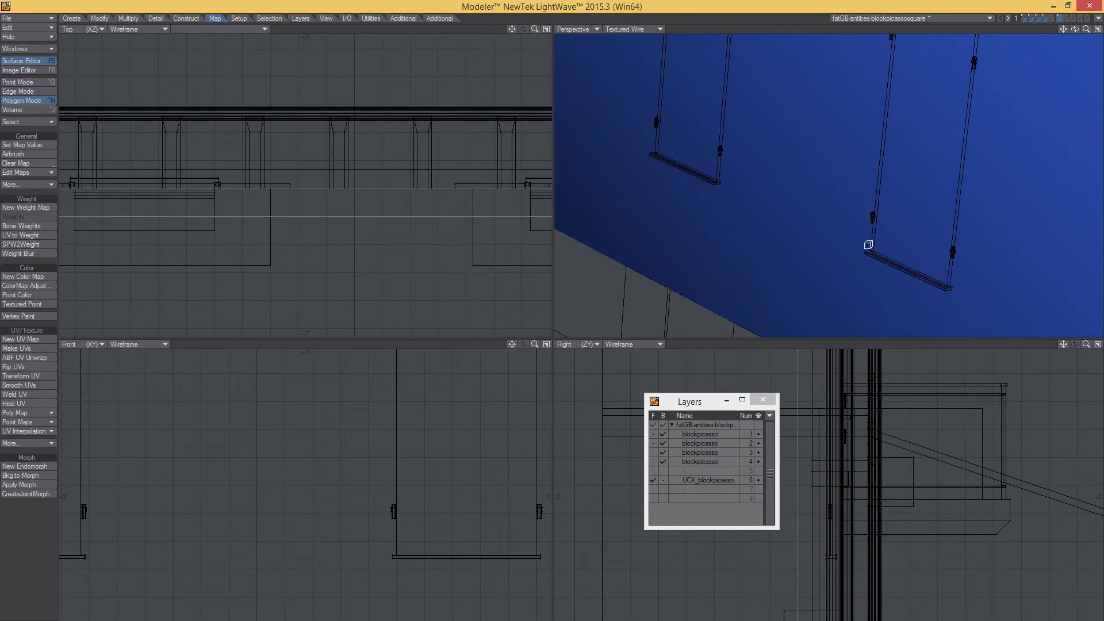
{"action": "scroll", "coordinate": [816, 230], "scroll_direction": "down", "scroll_amount": 2}
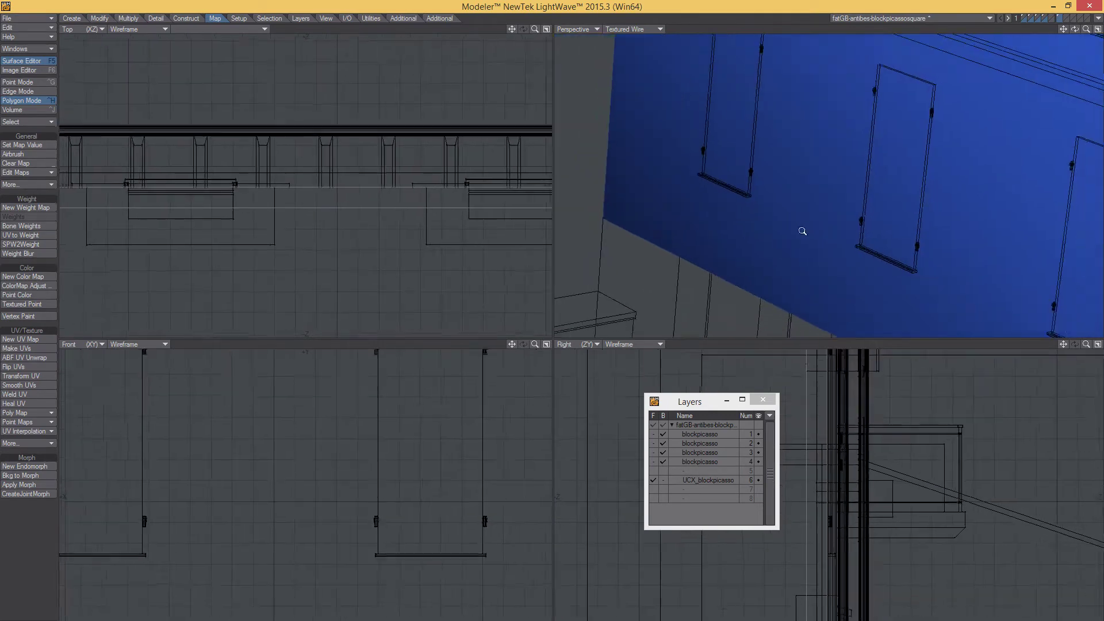
{"action": "left_click_drag", "start_coordinate": [801, 232], "coordinate": [915, 84], "text": "alt"}
{"action": "left_click_drag", "start_coordinate": [352, 470], "coordinate": [347, 403], "text": "alt+shift"}
{"action": "left_click_drag", "start_coordinate": [347, 403], "coordinate": [325, 474], "text": "ctrl+alt"}
{"action": "left_click_drag", "start_coordinate": [245, 464], "coordinate": [266, 463], "text": "ctrl+alt"}
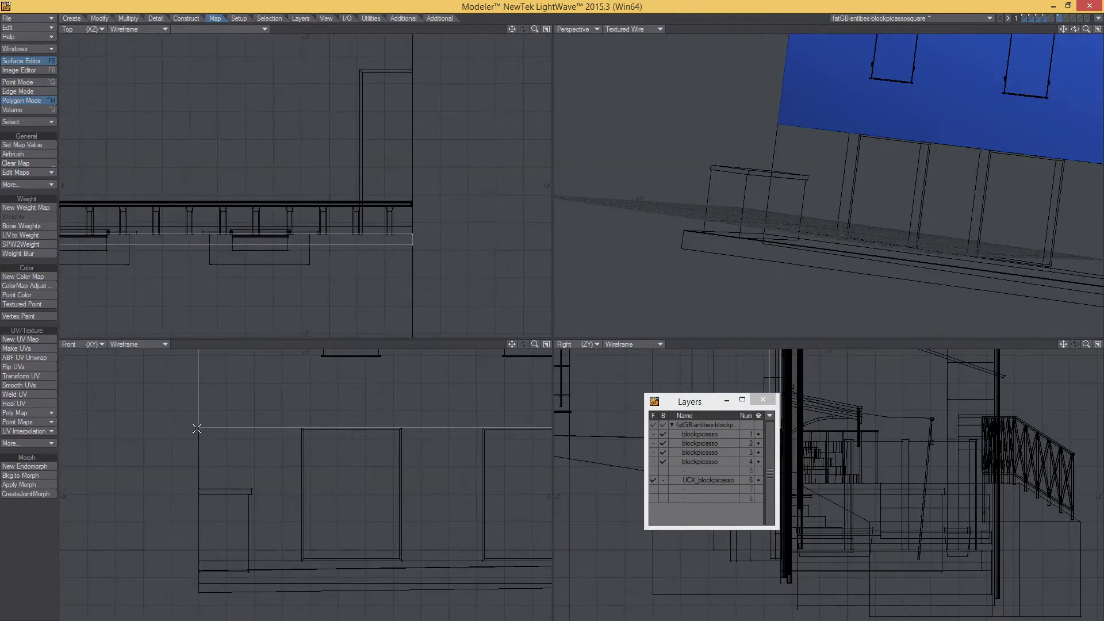
{"action": "left_click_drag", "start_coordinate": [200, 427], "coordinate": [304, 592]}
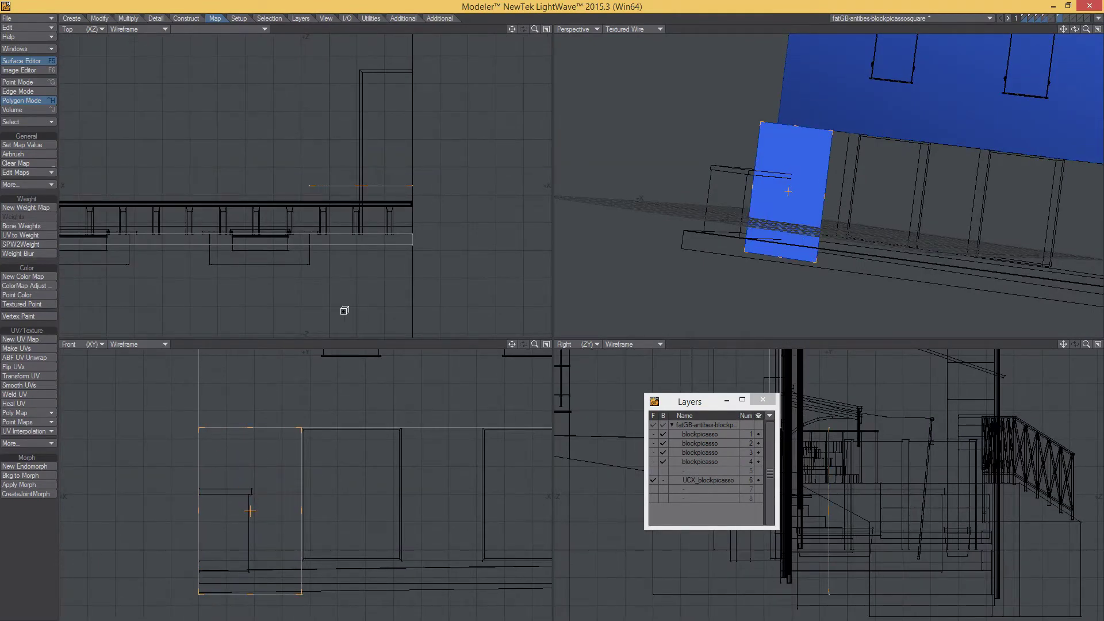
Give the corner pier box depth and match its thickness to the facade box above.
{"action": "left_click_drag", "start_coordinate": [854, 254], "coordinate": [793, 258], "text": "alt"}
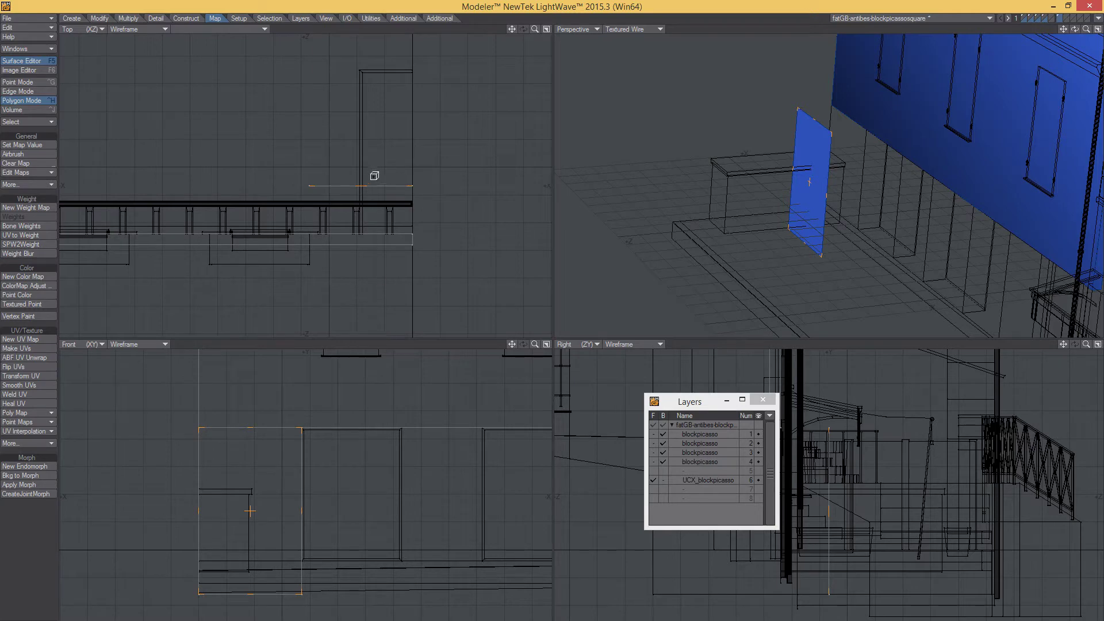
{"action": "left_click_drag", "start_coordinate": [364, 191], "coordinate": [358, 243]}
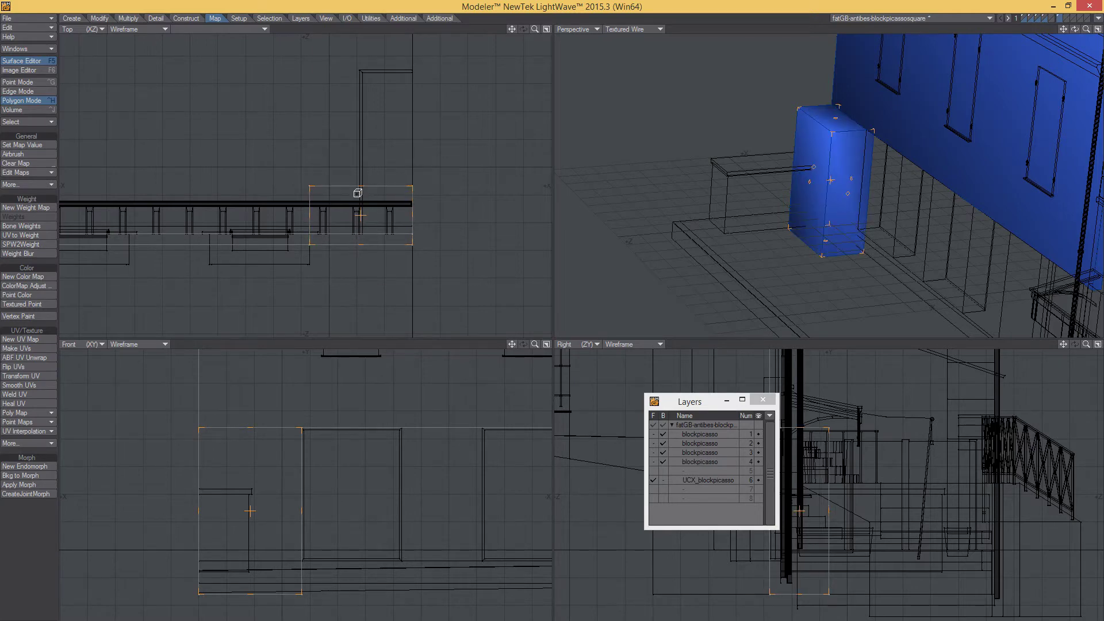
{"action": "left_click_drag", "start_coordinate": [357, 193], "coordinate": [349, 234]}
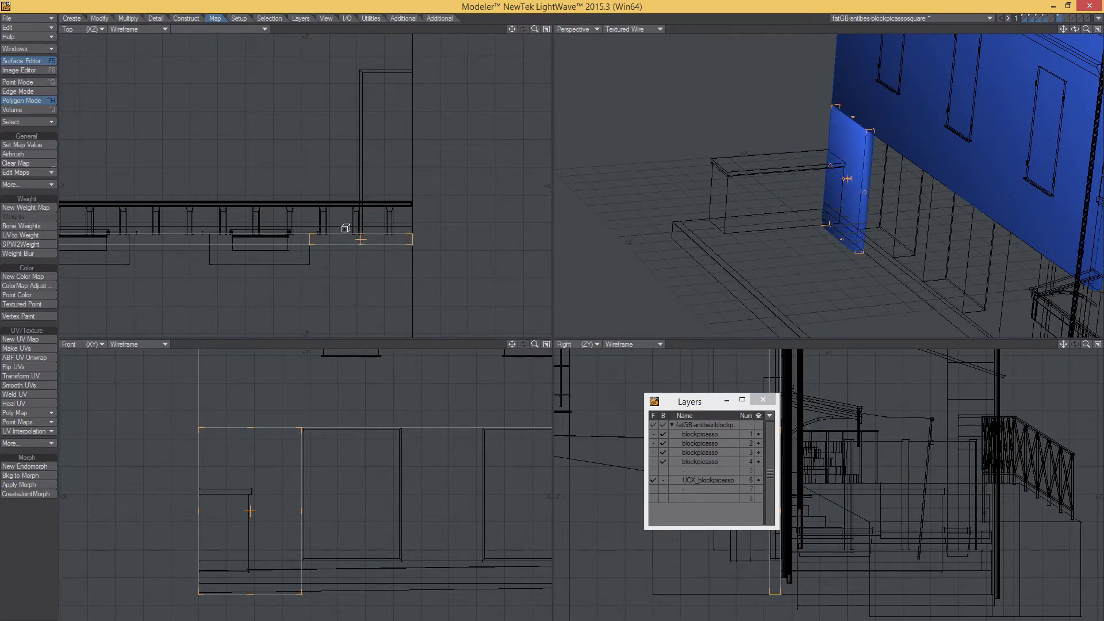
{"action": "left_click_drag", "start_coordinate": [870, 201], "coordinate": [785, 158], "text": "alt"}
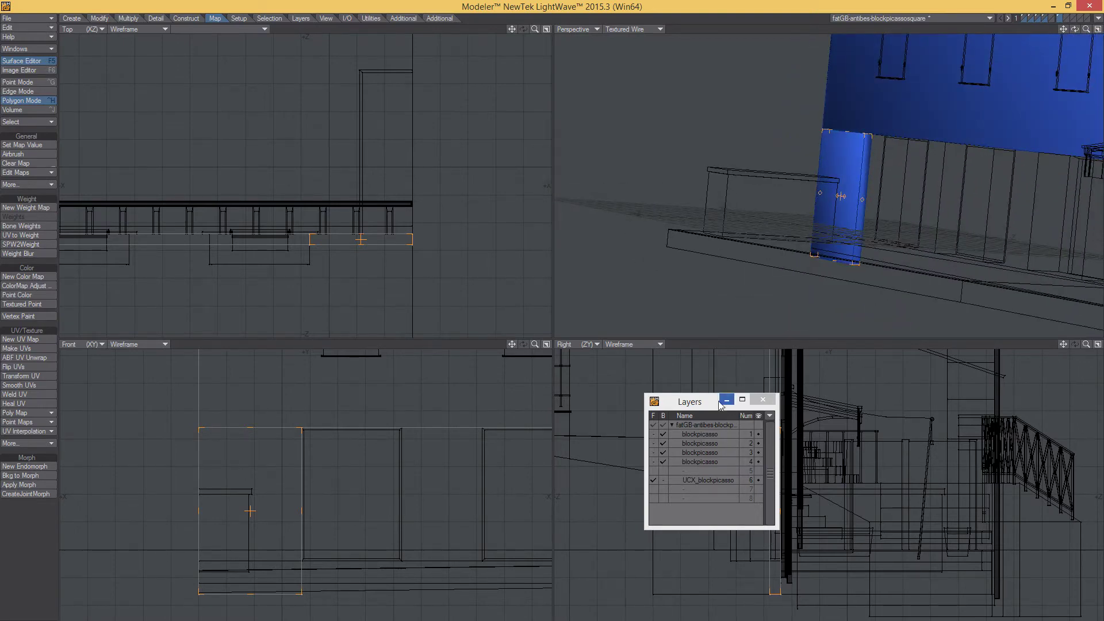
Move the Layers window out of the way and deepen the corner pier box into the building, past the doorway recess.
{"action": "left_click_drag", "start_coordinate": [697, 403], "coordinate": [607, 620]}
{"action": "left_click_drag", "start_coordinate": [708, 523], "coordinate": [817, 512], "text": "ctrl+alt"}
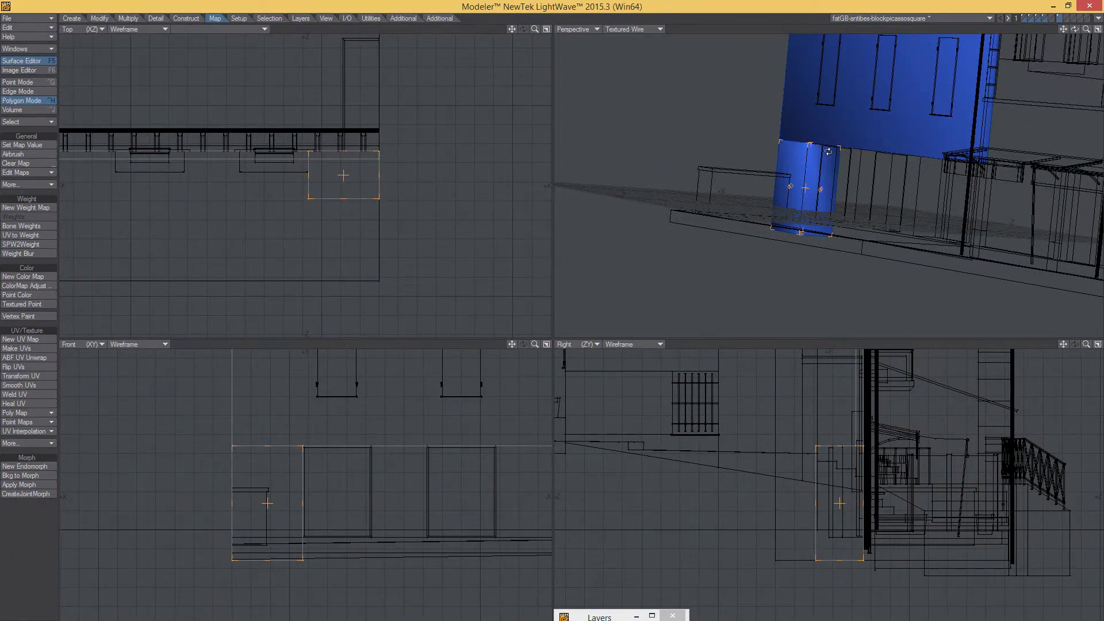
{"action": "scroll", "coordinate": [828, 151], "scroll_direction": "up", "scroll_amount": 5}
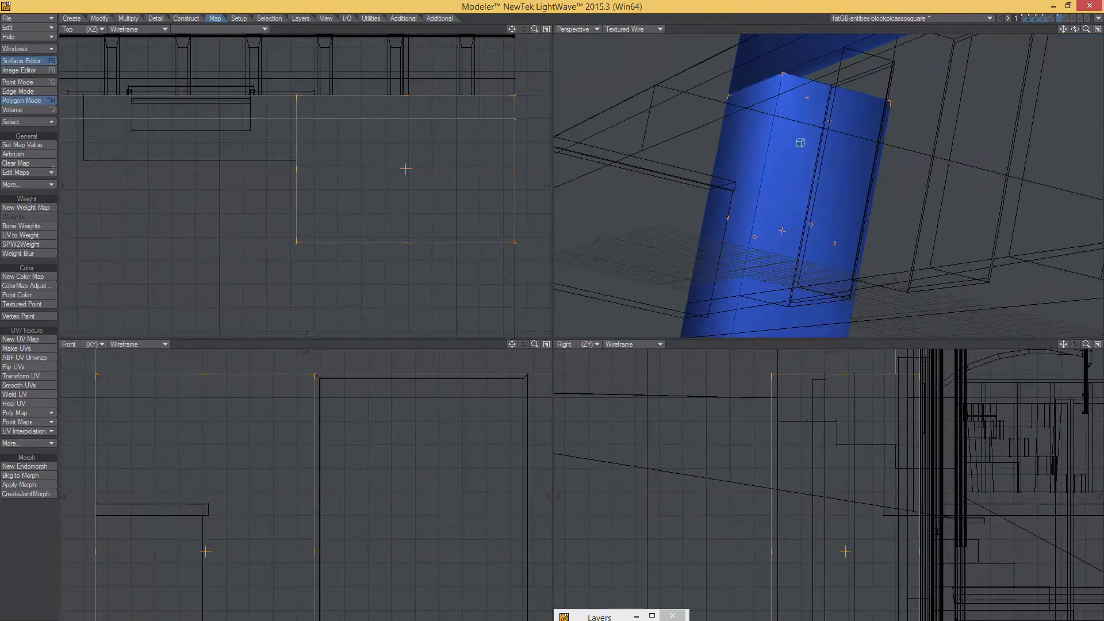
{"action": "left_click_drag", "start_coordinate": [785, 155], "coordinate": [908, 187], "text": "alt"}
{"action": "scroll", "coordinate": [786, 200], "scroll_direction": "down", "scroll_amount": 3}
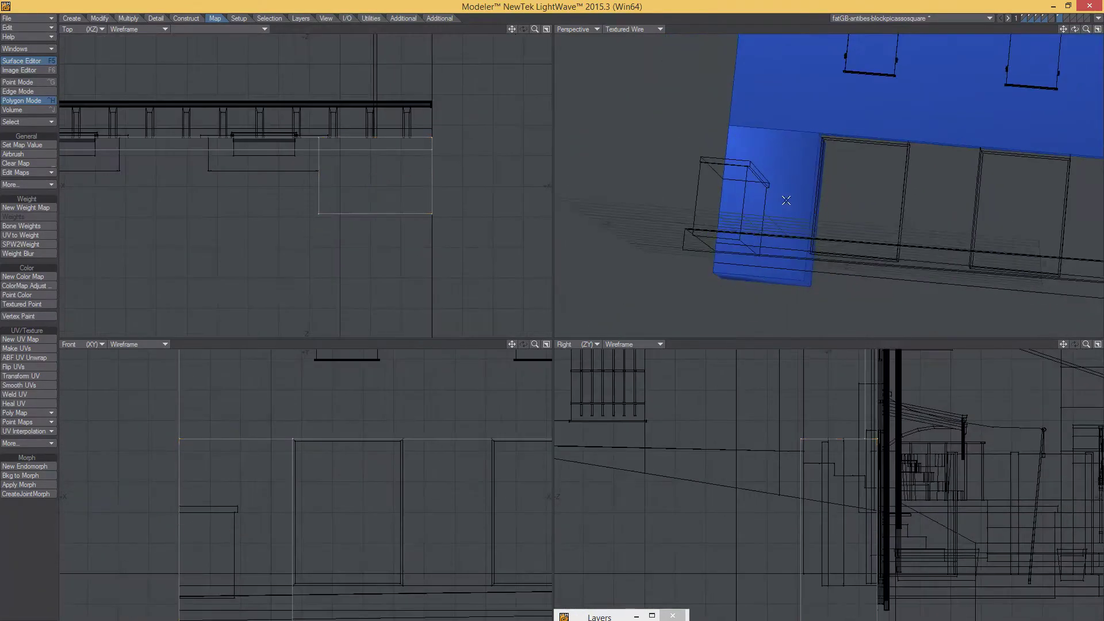
Select the corner pier box and place a copy of it at the wall section between the first and second doorways.
{"action": "left_click", "coordinate": [384, 214]}
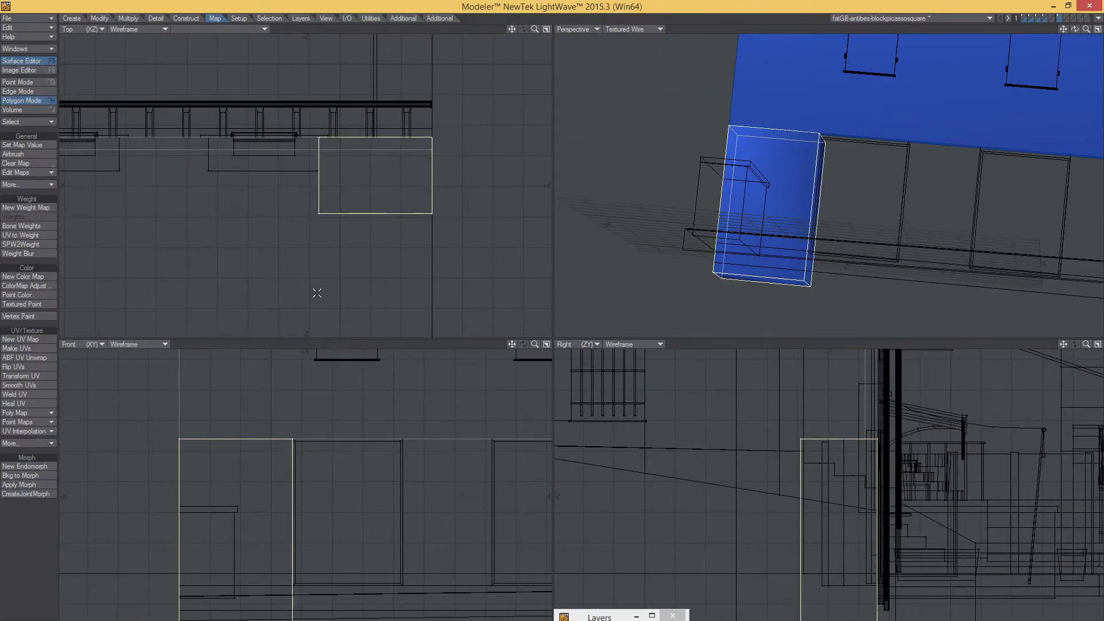
{"action": "left_click_drag", "start_coordinate": [336, 295], "coordinate": [113, 295], "text": "ctrl"}
{"action": "left_click_drag", "start_coordinate": [314, 270], "coordinate": [216, 238], "text": "ctrl+alt"}
{"action": "left_click_drag", "start_coordinate": [217, 238], "coordinate": [453, 278], "text": "alt"}
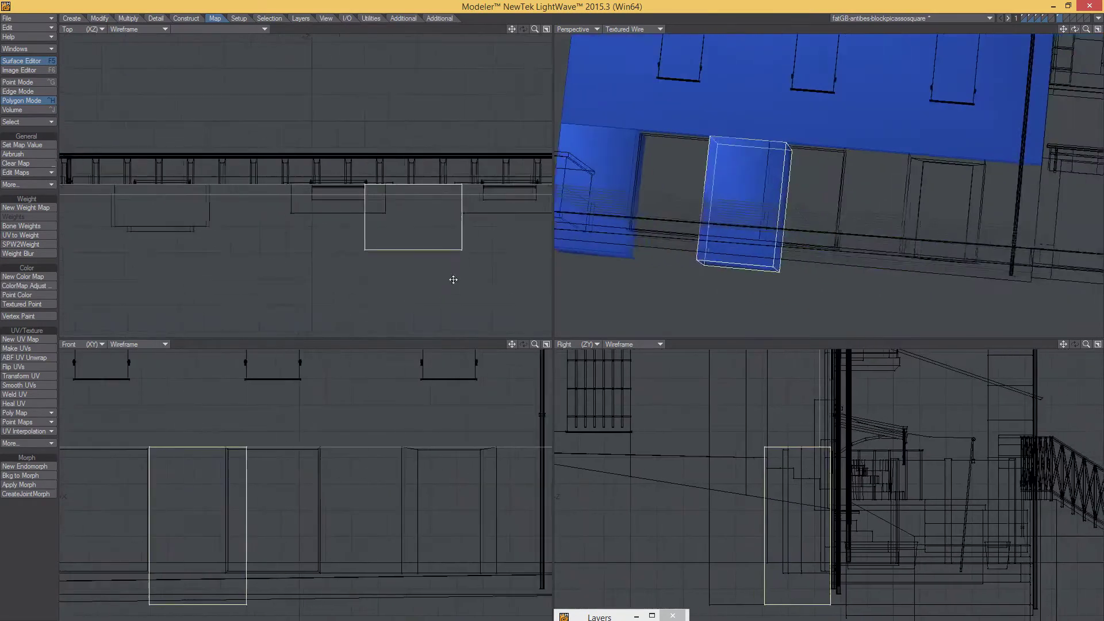
Move the copied pier box's side points to narrow it to the edge of the second doorway.
{"action": "key", "text": "space"}
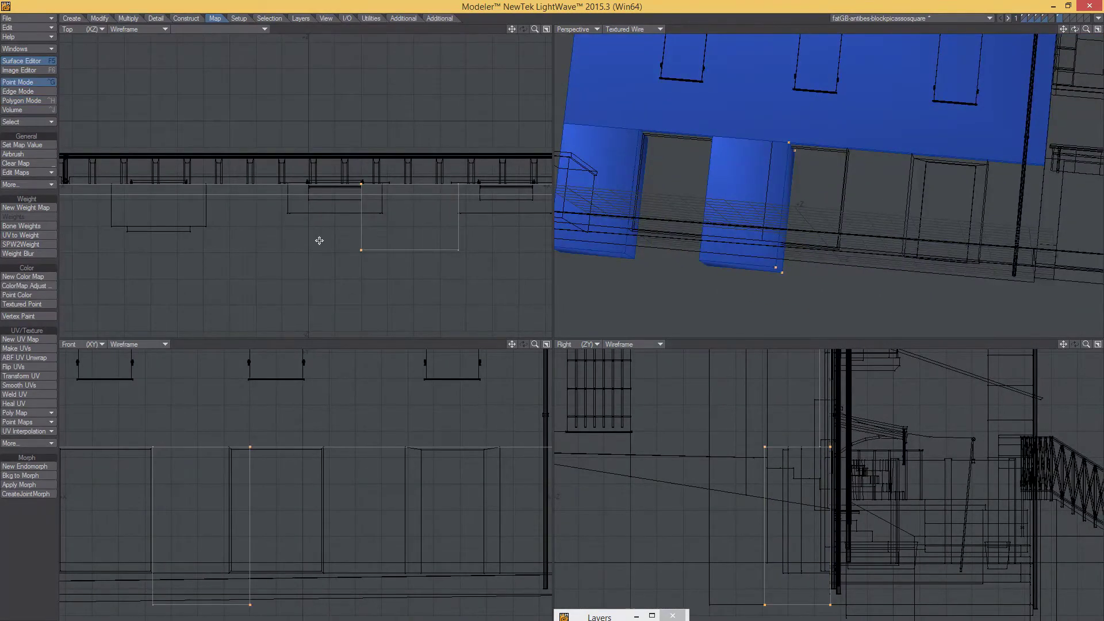
{"action": "left_click_drag", "start_coordinate": [319, 241], "coordinate": [341, 241], "text": "ctrl"}
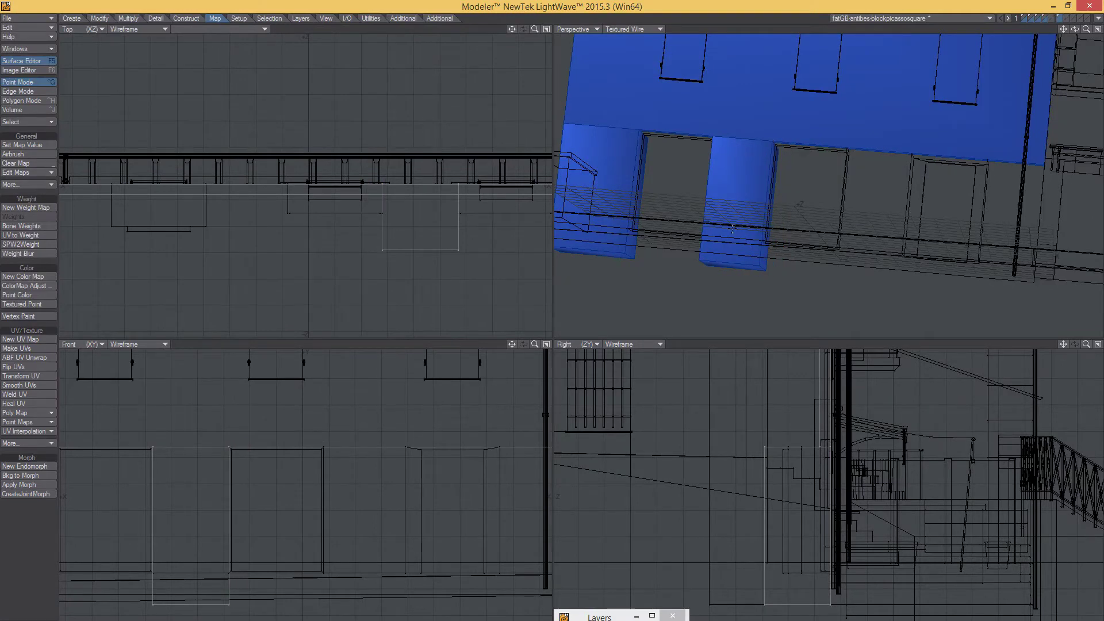
{"action": "left_click_drag", "start_coordinate": [732, 229], "coordinate": [777, 215], "text": "ctrl+alt"}
Place a copy of the pier box between the second and third doorways and fit its side to the third doorway's edge.
{"action": "key", "text": "space"}
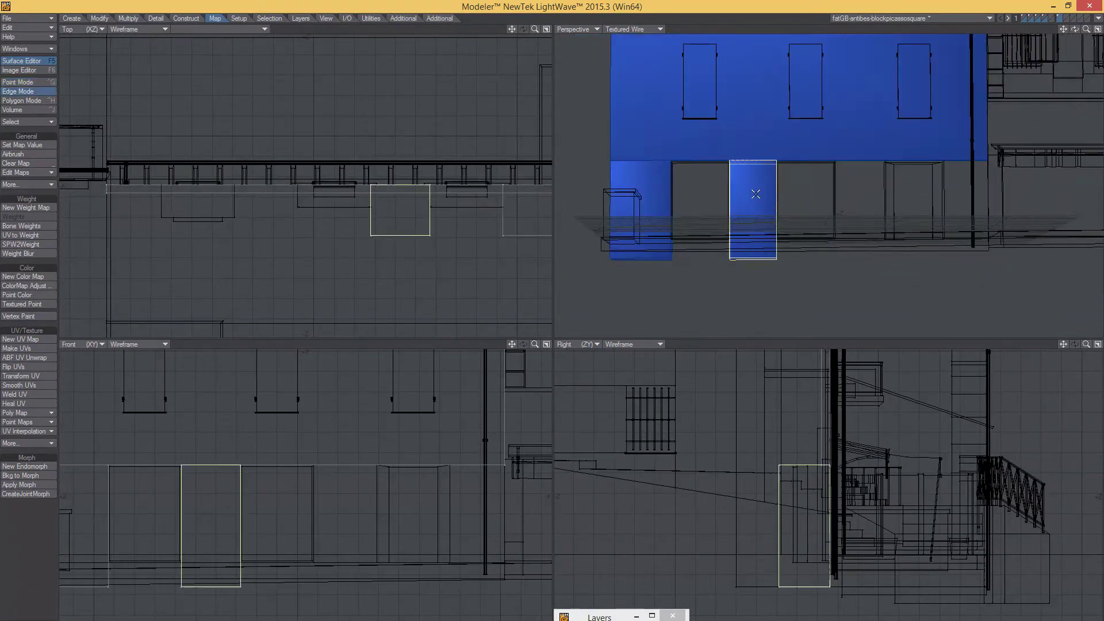
{"action": "key", "text": "space"}
{"action": "left_click_drag", "start_coordinate": [425, 240], "coordinate": [292, 240]}
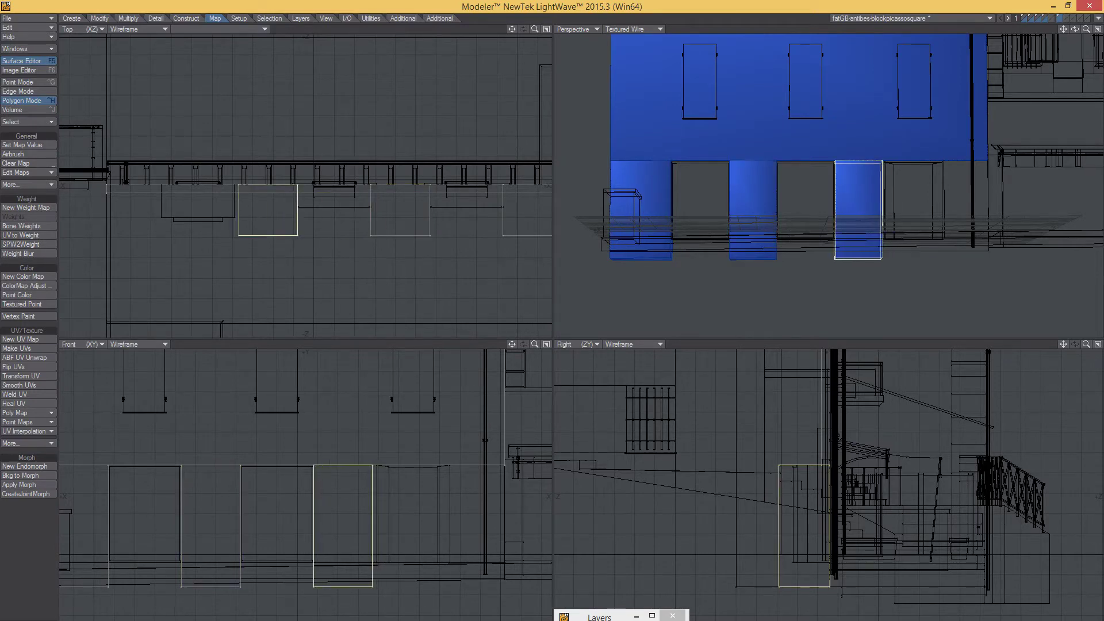
{"action": "left_click_drag", "start_coordinate": [267, 186], "coordinate": [303, 143], "text": "ctrl+alt"}
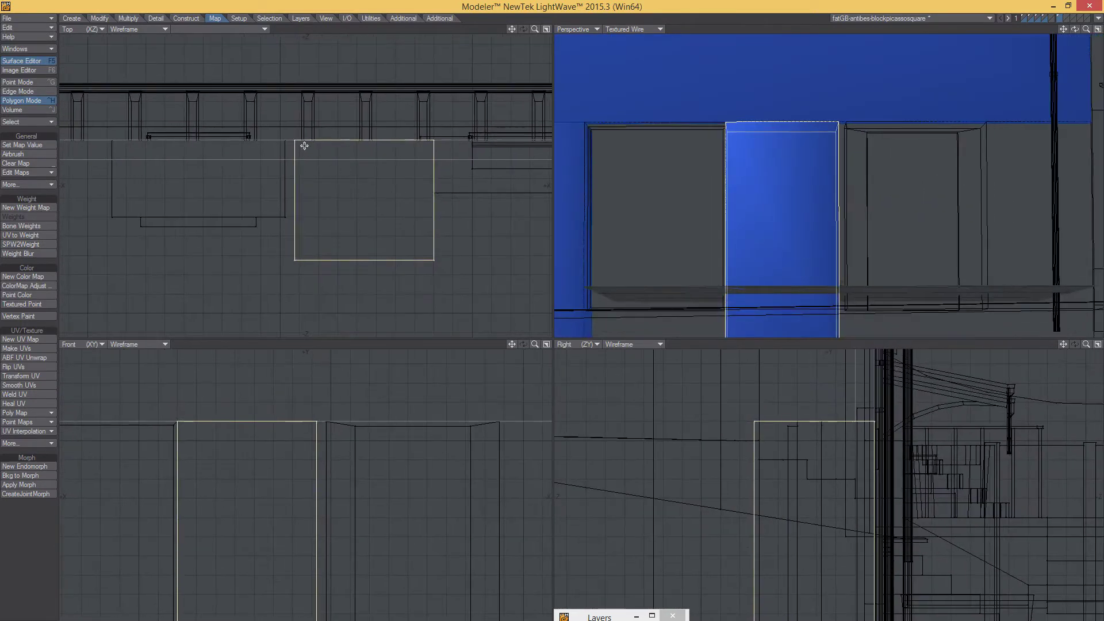
{"action": "key", "text": "space"}
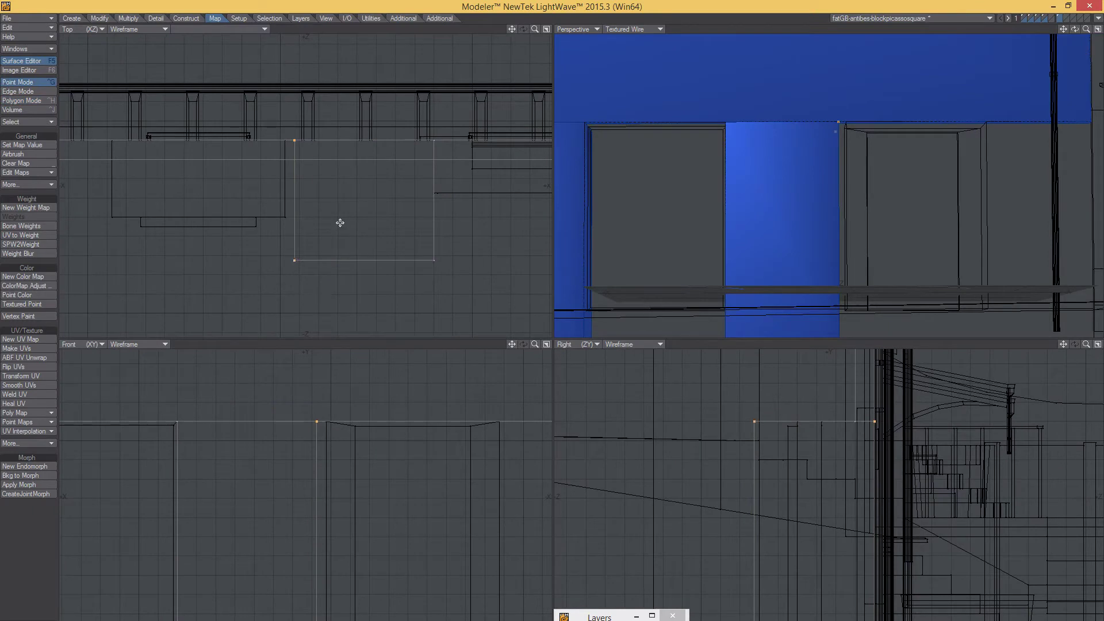
{"action": "left_click_drag", "start_coordinate": [339, 223], "coordinate": [210, 197]}
{"action": "left_click_drag", "start_coordinate": [380, 224], "coordinate": [368, 220], "text": "alt"}
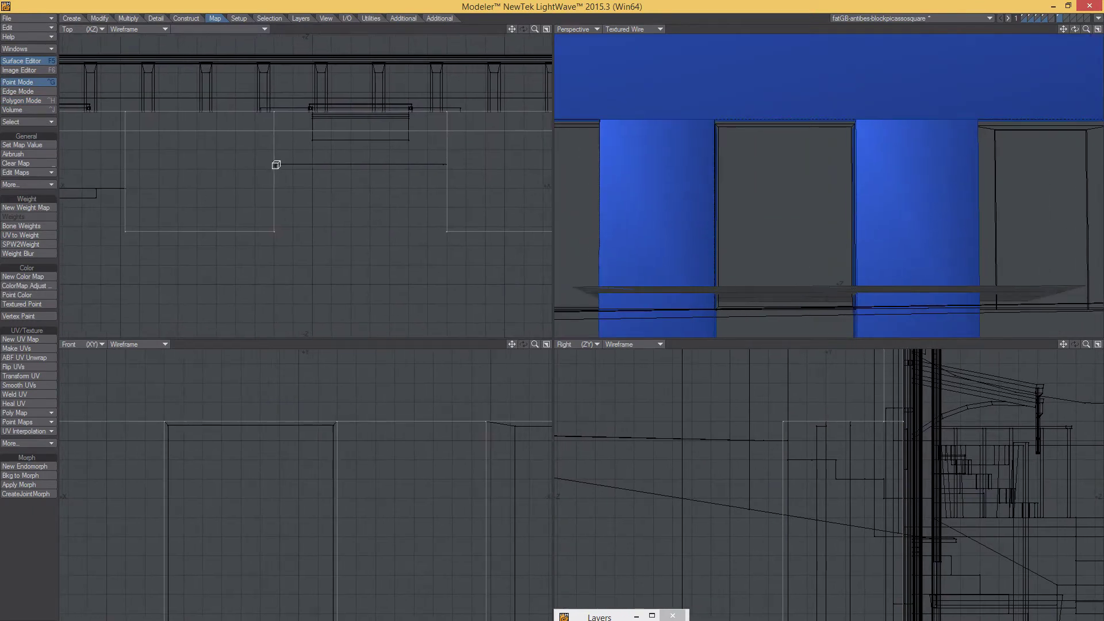
Draw a flat box in the Top view across the second doorway between the two piers and bring its front edge forward.
{"action": "left_click_drag", "start_coordinate": [276, 165], "coordinate": [430, 276]}
{"action": "left_click_drag", "start_coordinate": [419, 220], "coordinate": [546, 222], "text": "ctrl+alt"}
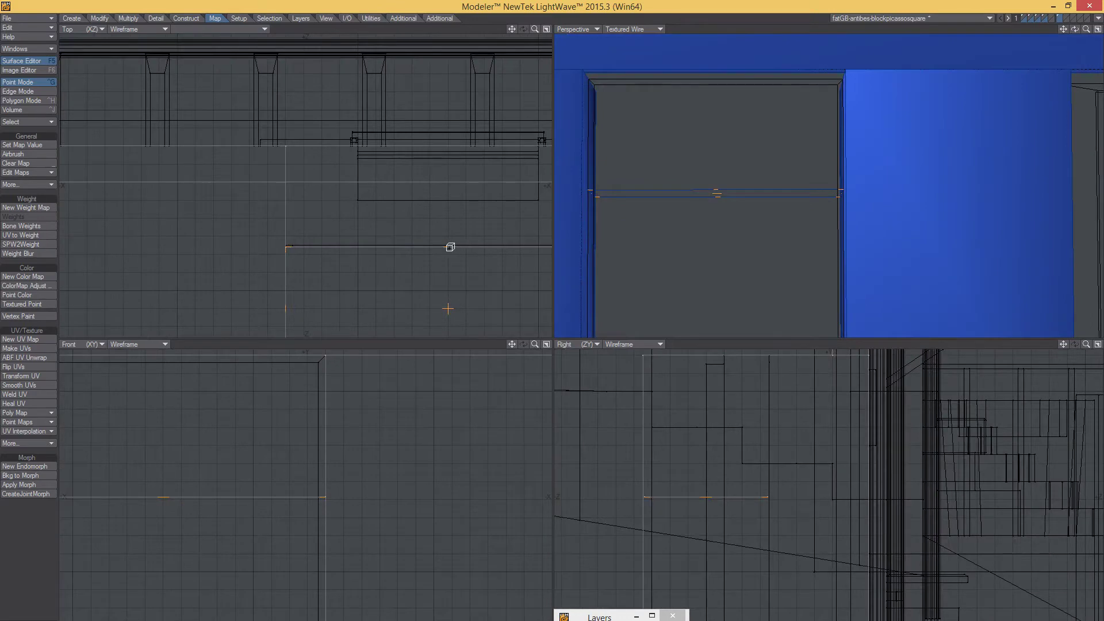
{"action": "left_click_drag", "start_coordinate": [451, 247], "coordinate": [443, 199]}
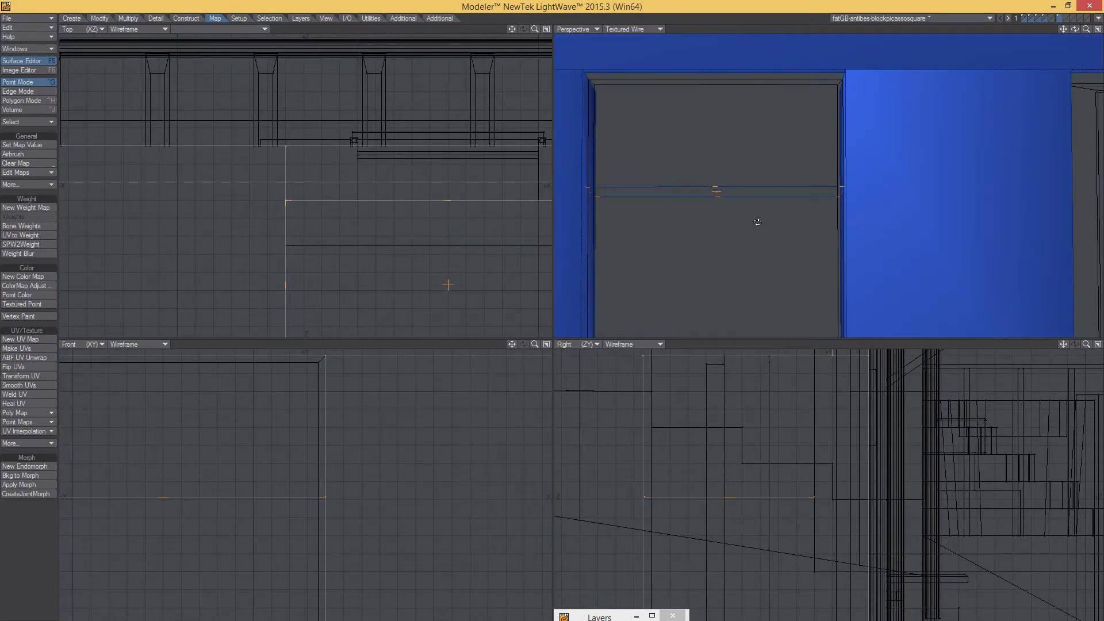
Give the second doorway's filler box the full doorway height and extend it down to the base of the piers.
{"action": "mouse_move", "coordinate": [757, 222]}
{"action": "left_mouse_down", "text": "alt"}
{"action": "mouse_move", "coordinate": [741, 205]}
{"action": "mouse_move", "coordinate": [751, 223]}
{"action": "left_mouse_up", "text": "alt"}
{"action": "left_click_drag", "start_coordinate": [766, 526], "coordinate": [736, 535], "text": "ctrl+alt"}
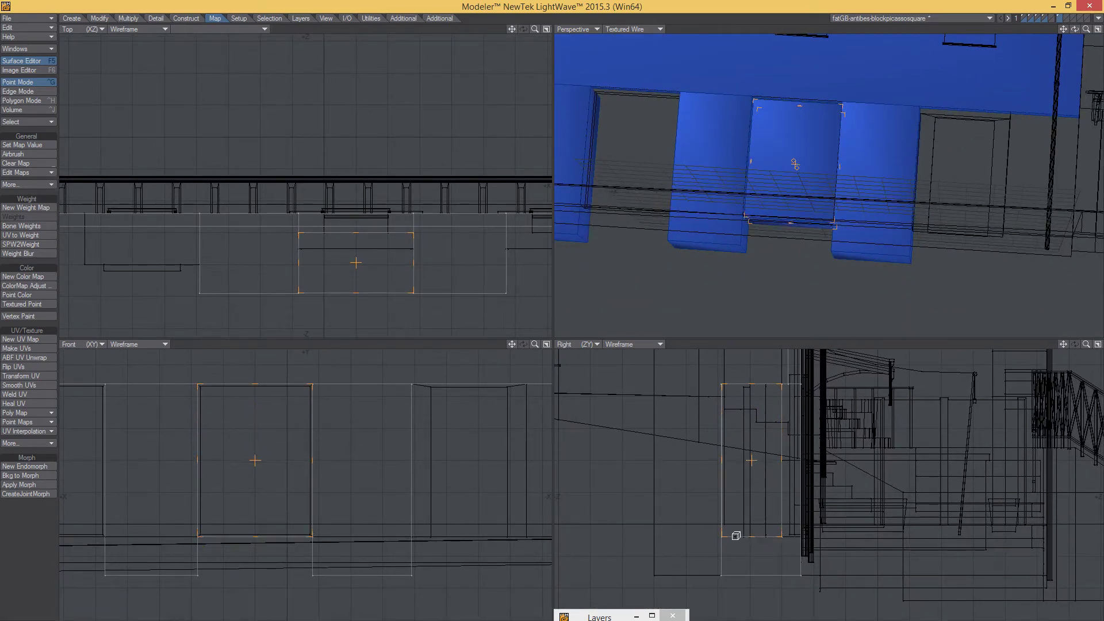
{"action": "left_click_drag", "start_coordinate": [805, 241], "coordinate": [822, 244], "text": "alt"}
{"action": "left_click_drag", "start_coordinate": [747, 551], "coordinate": [744, 575]}
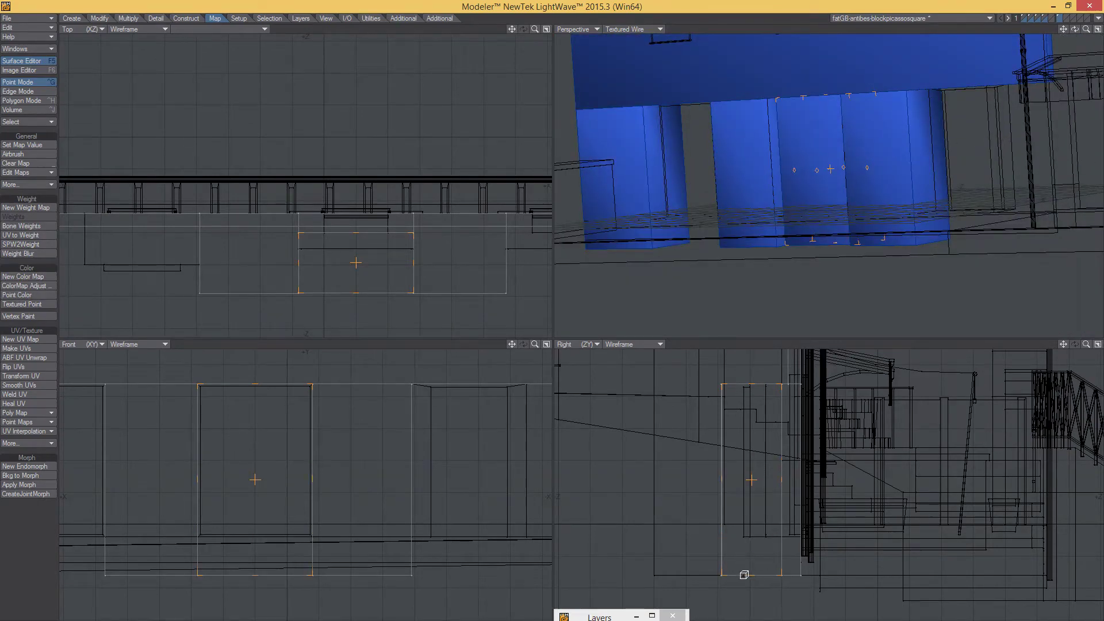
Select the second doorway's filler box and place copies of it in the third and first doorways, set back at their doors.
{"action": "left_click_drag", "start_coordinate": [742, 168], "coordinate": [768, 122], "text": "alt"}
{"action": "key", "text": "ctrl+h"}
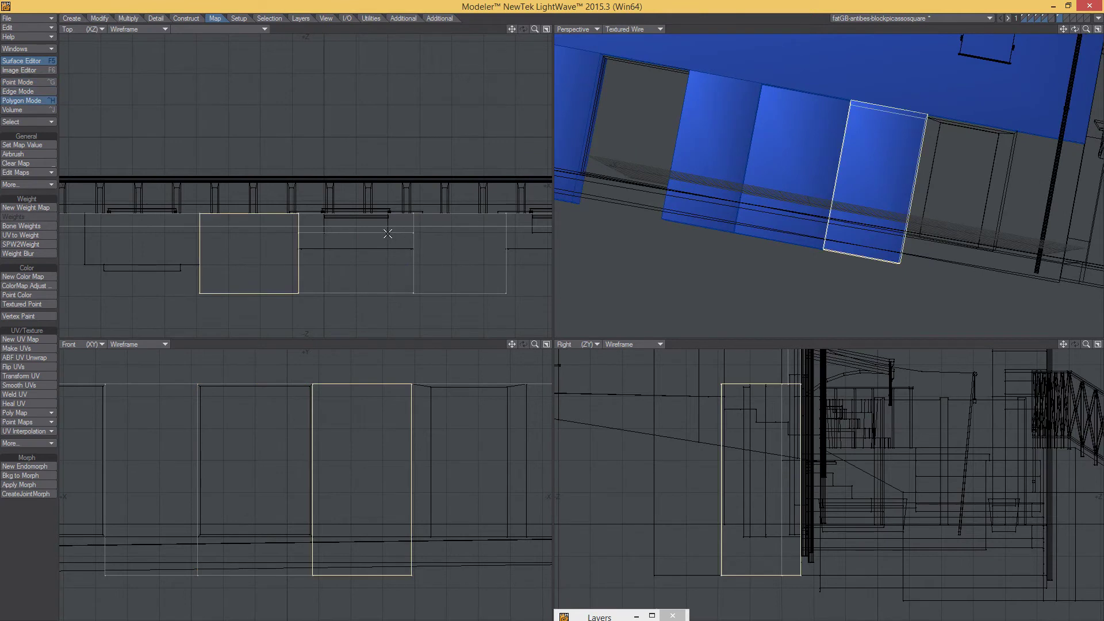
{"action": "left_click", "coordinate": [375, 251]}
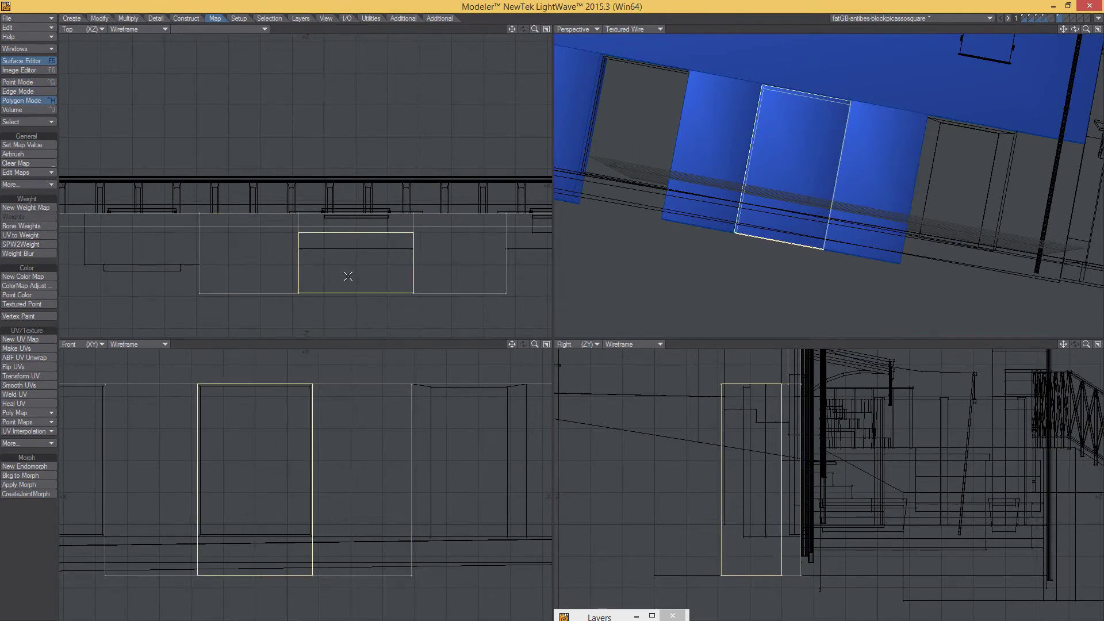
{"action": "left_click_drag", "start_coordinate": [353, 272], "coordinate": [139, 304]}
{"action": "left_click_drag", "start_coordinate": [385, 277], "coordinate": [211, 268], "text": "alt"}
{"action": "left_click_drag", "start_coordinate": [425, 259], "coordinate": [509, 249]}
{"action": "left_click_drag", "start_coordinate": [754, 173], "coordinate": [797, 219], "text": "alt"}
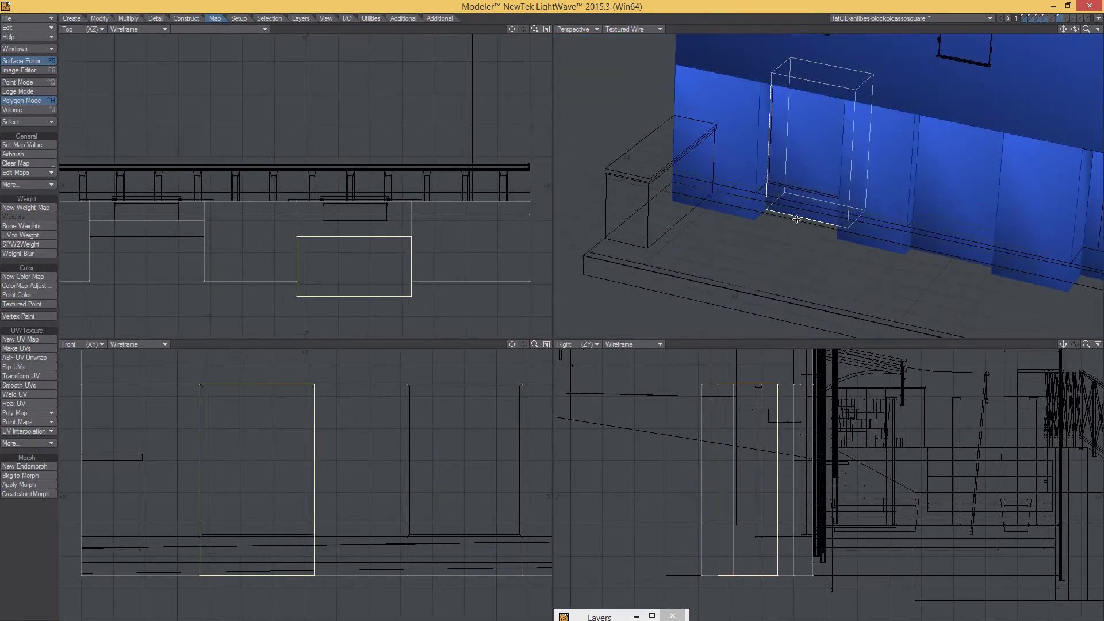
{"action": "key", "text": "space"}
{"action": "key", "text": "space"}
{"action": "key", "text": "space"}
{"action": "key", "text": "/"}
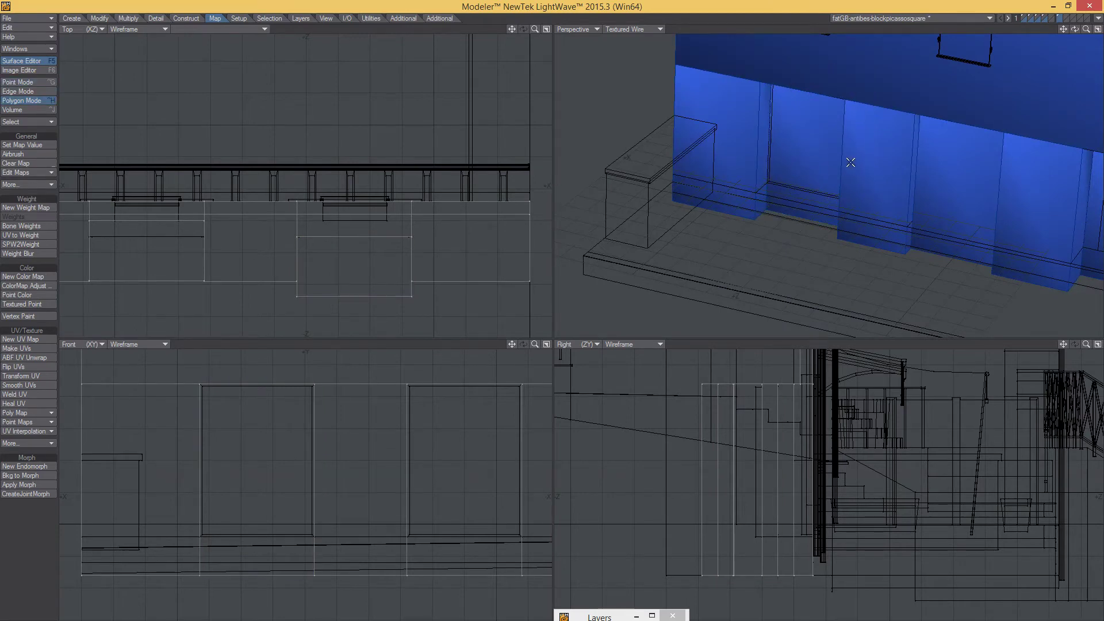
Isolate the upper facade box, deepen it into the building beyond the doorway boxes, and unhide the other boxes.
{"action": "left_click_drag", "start_coordinate": [850, 163], "coordinate": [796, 99], "text": "alt"}
{"action": "left_click", "coordinate": [808, 138]}
{"action": "key", "text": "]"}
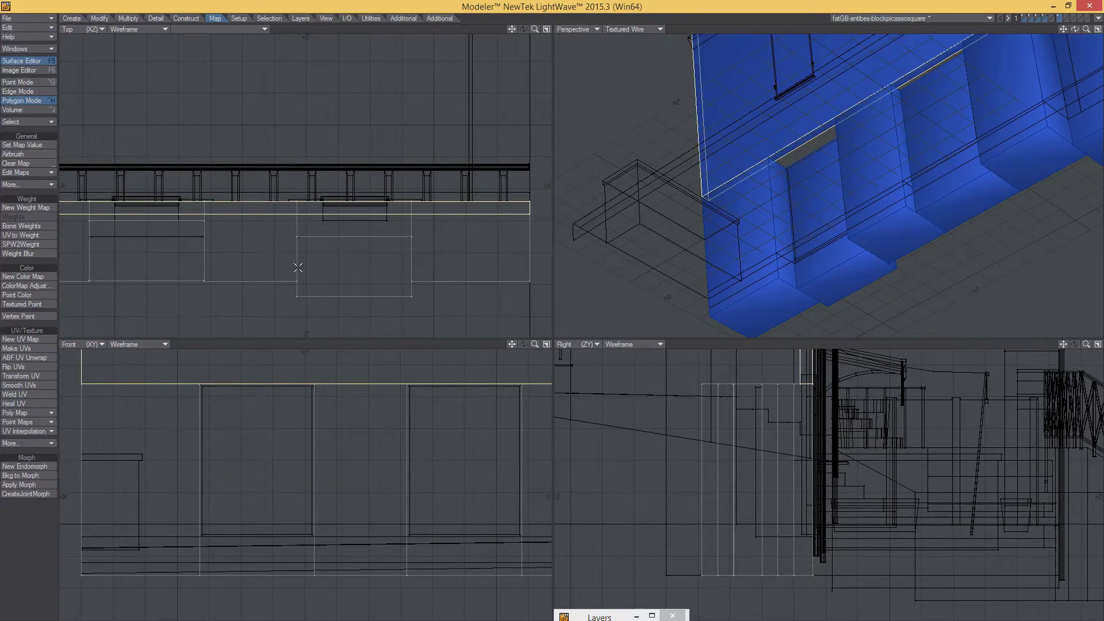
{"action": "key", "text": "="}
{"action": "key", "text": "space"}
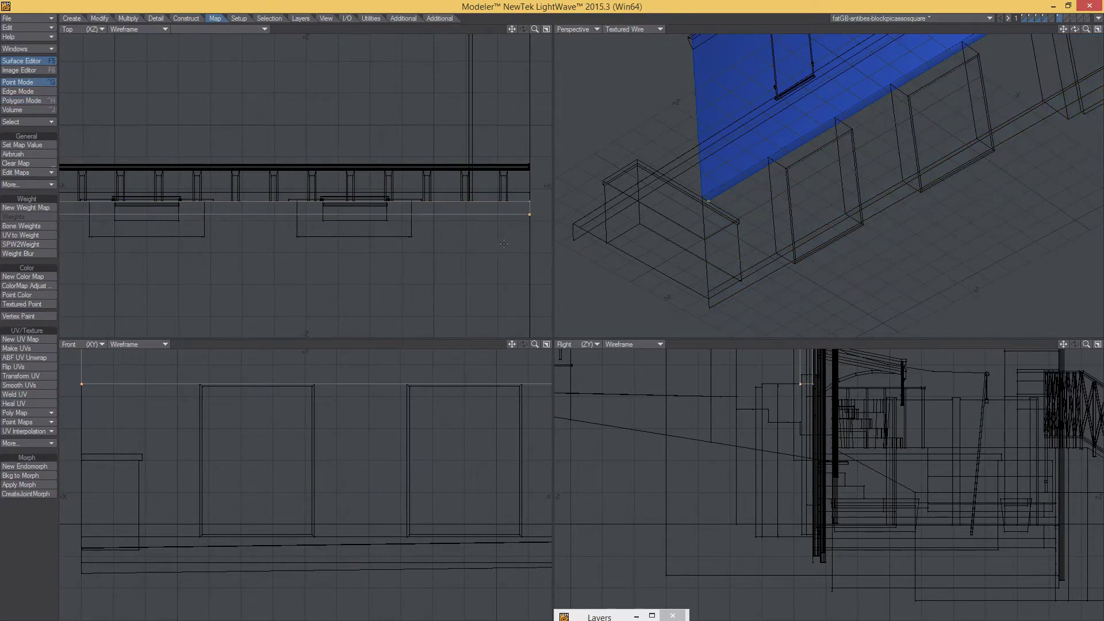
{"action": "left_click_drag", "start_coordinate": [499, 247], "coordinate": [311, 250], "text": "ctrl+alt"}
{"action": "left_click_drag", "start_coordinate": [312, 251], "coordinate": [561, 258], "text": "alt"}
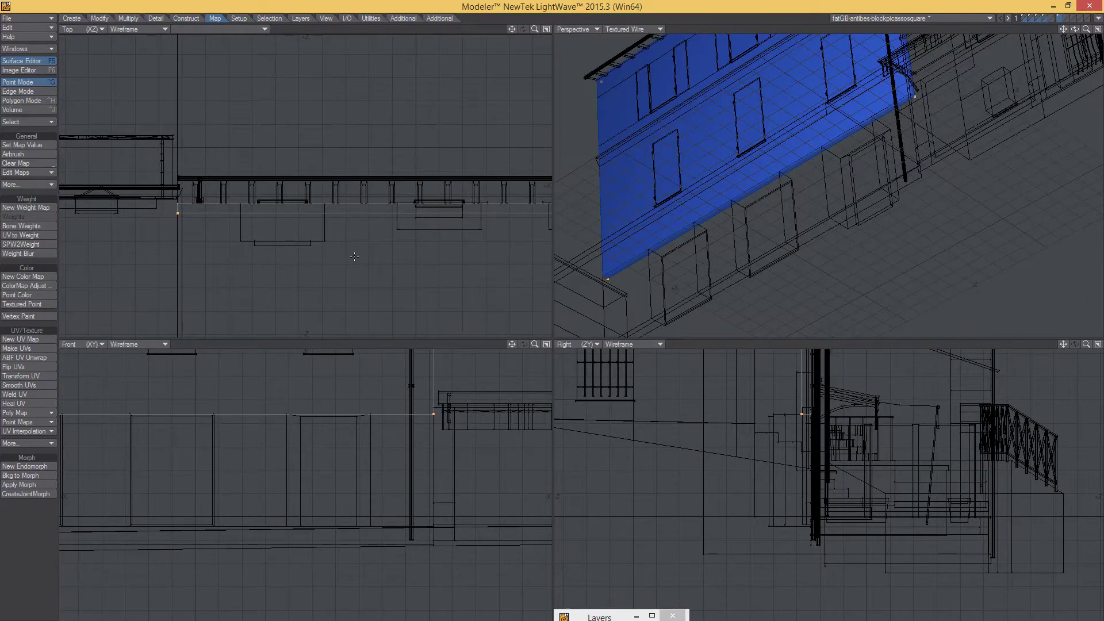
{"action": "key", "text": "backslash"}
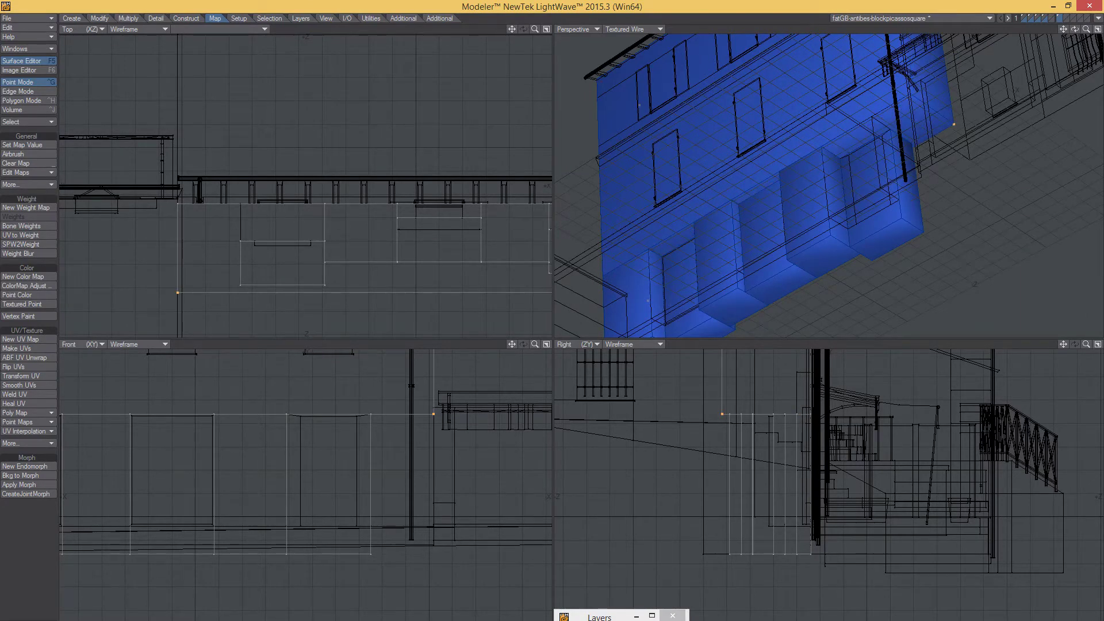
Copy a pier box to the wall beyond the third doorway and trim its outer side to the building's corner.
{"action": "left_click_drag", "start_coordinate": [788, 200], "coordinate": [821, 119], "text": "ctrl+alt"}
{"action": "left_click_drag", "start_coordinate": [783, 195], "coordinate": [618, 198], "text": "alt"}
{"action": "key", "text": "ctrl+h"}
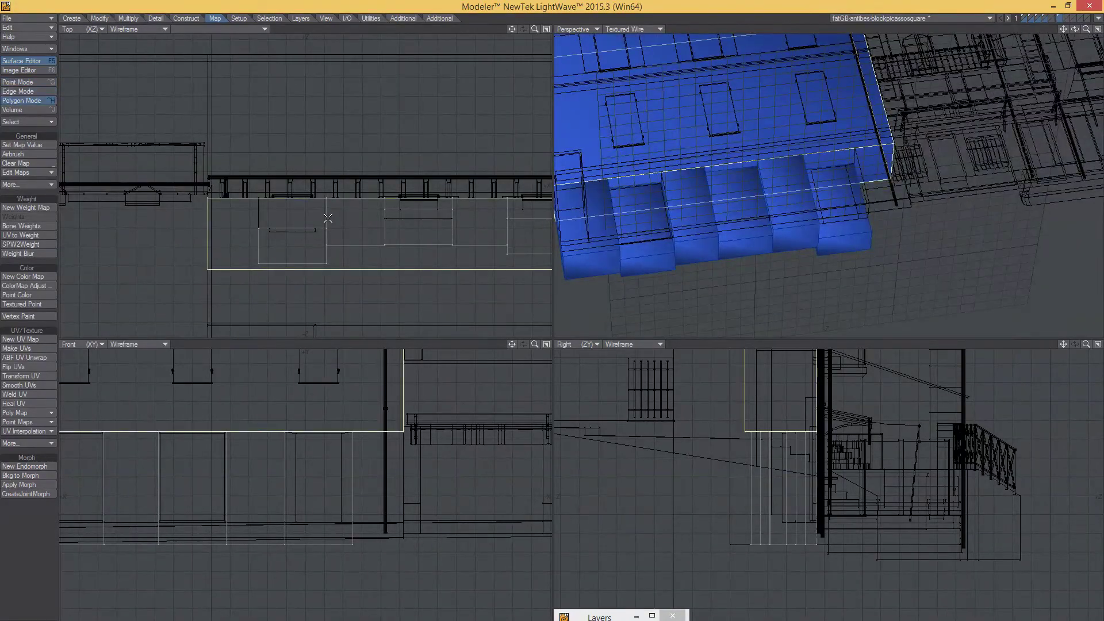
{"action": "left_click", "coordinate": [328, 216]}
{"action": "left_click", "coordinate": [338, 216]}
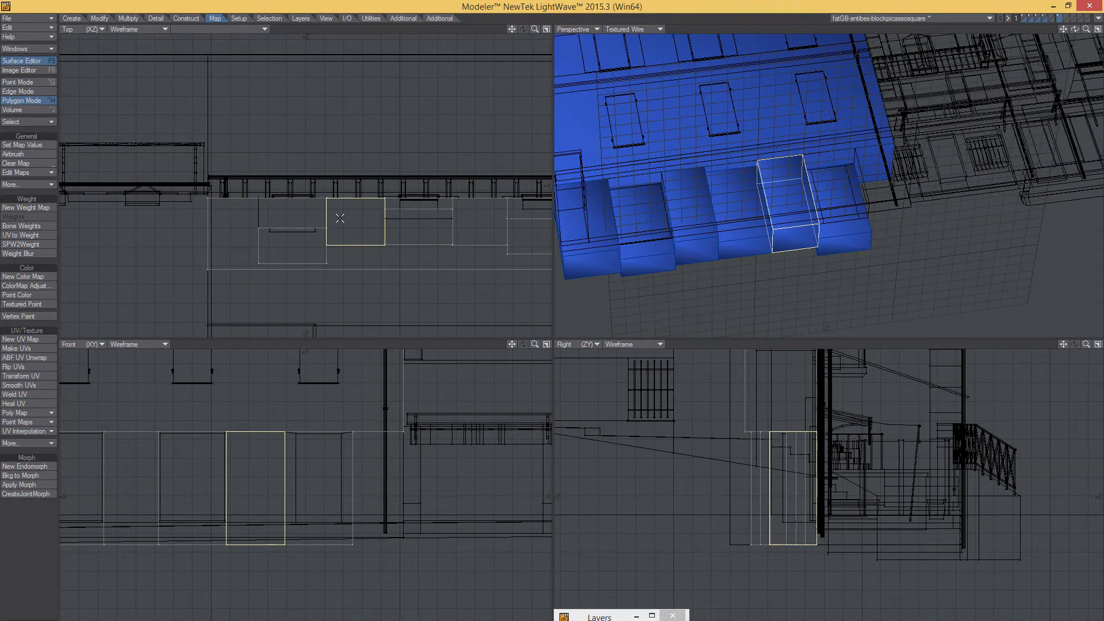
{"action": "left_click_drag", "start_coordinate": [360, 230], "coordinate": [392, 223]}
{"action": "key", "text": "ctrl+g"}
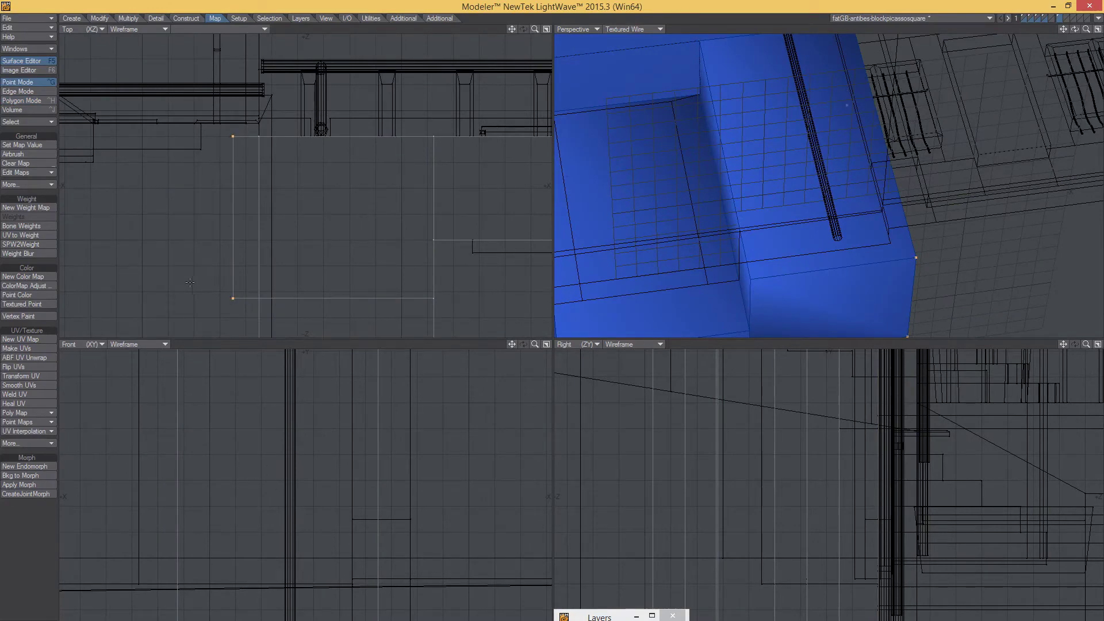
{"action": "left_click_drag", "start_coordinate": [190, 283], "coordinate": [216, 282]}
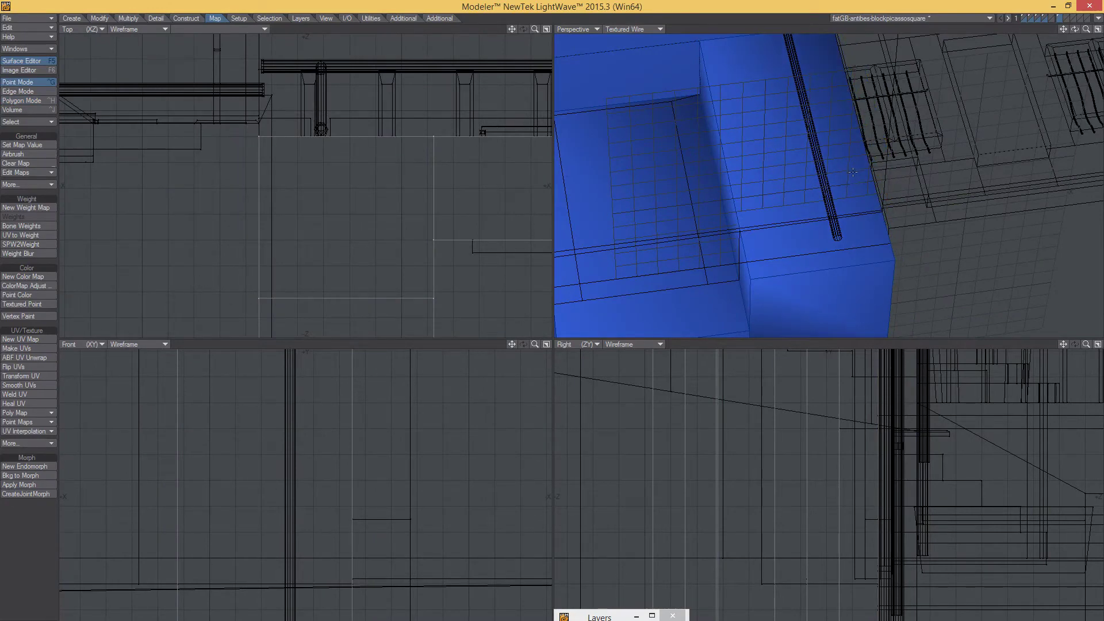
{"action": "left_click_drag", "start_coordinate": [852, 172], "coordinate": [825, 222], "text": "ctrl+alt"}
{"action": "key", "text": "ctrl+h"}
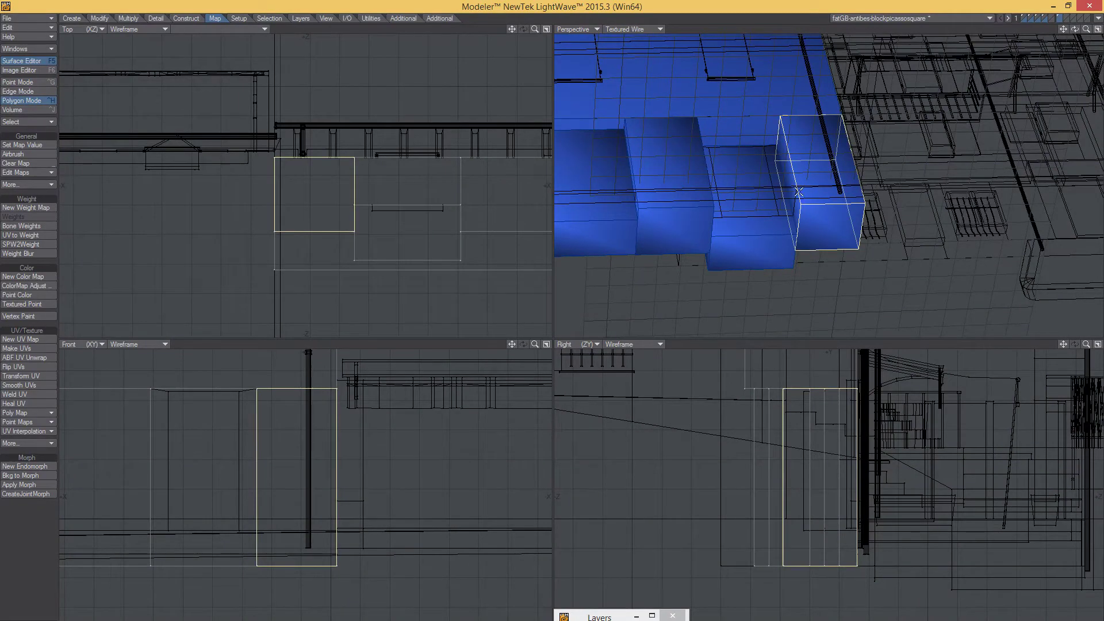
{"action": "key", "text": "slash"}
{"action": "left_click_drag", "start_coordinate": [339, 193], "coordinate": [384, 178], "text": "alt"}
{"action": "left_click_drag", "start_coordinate": [670, 155], "coordinate": [689, 262], "text": "alt"}
{"action": "left_click_drag", "start_coordinate": [493, 252], "coordinate": [495, 224], "text": "alt"}
{"action": "left_click", "coordinate": [667, 228]}
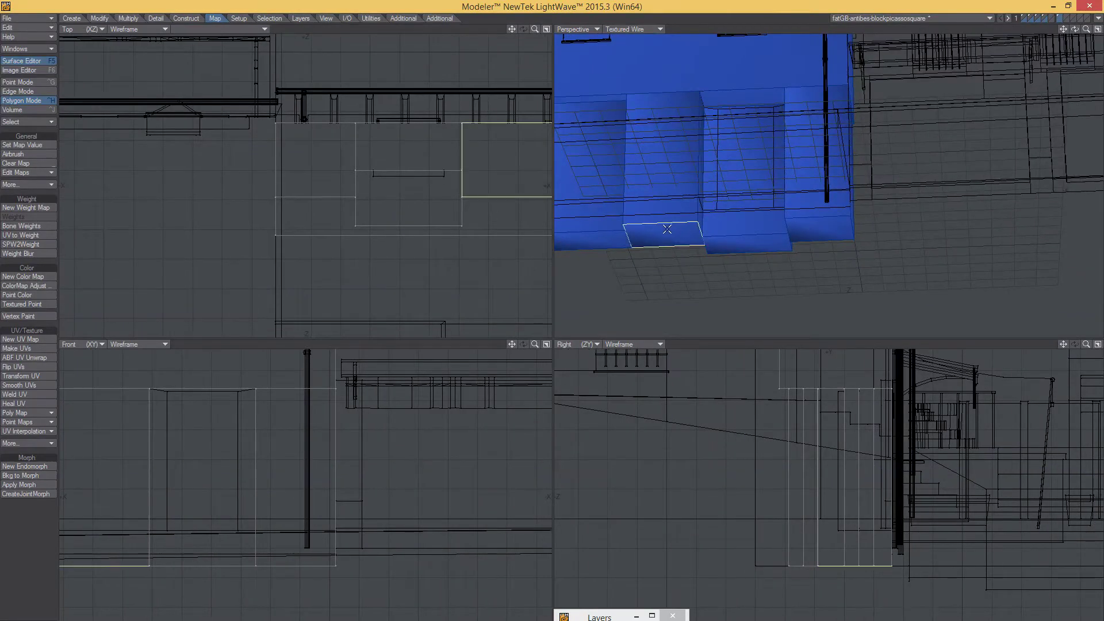
{"action": "key", "text": "bracketright"}
{"action": "left_click_drag", "start_coordinate": [314, 457], "coordinate": [243, 492], "text": "ctrl+alt"}
{"action": "left_click_drag", "start_coordinate": [244, 492], "coordinate": [410, 492], "text": "alt"}
{"action": "key", "text": "t"}
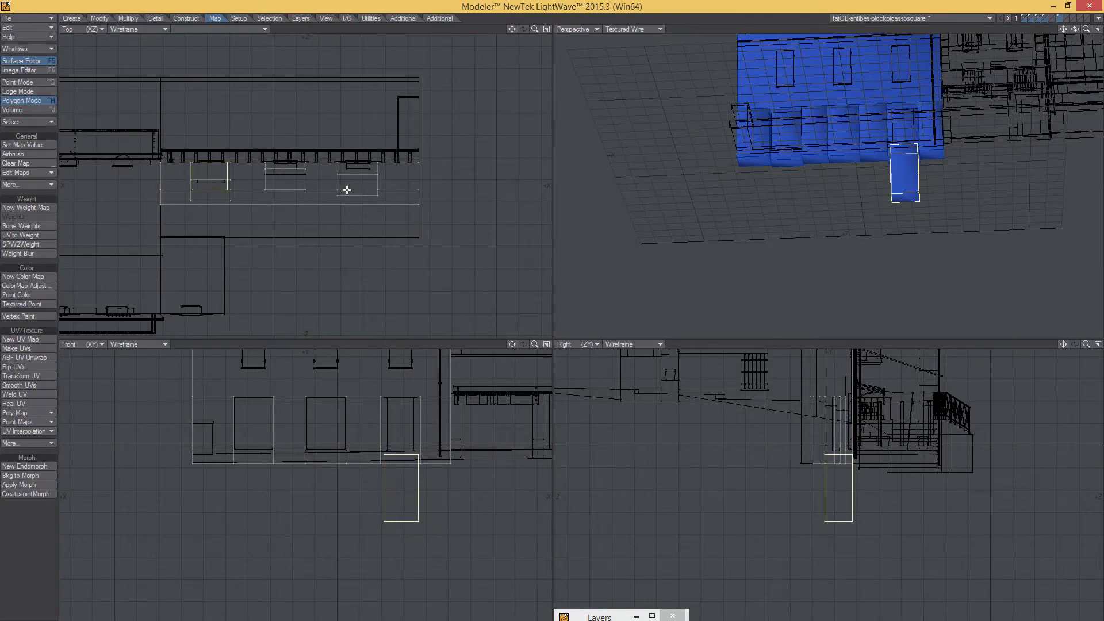
{"action": "key", "text": "Delete"}
Select the first doorway's filler box and place a copy beneath the doorway, with its top edge at threshold level.
{"action": "left_click", "coordinate": [783, 152]}
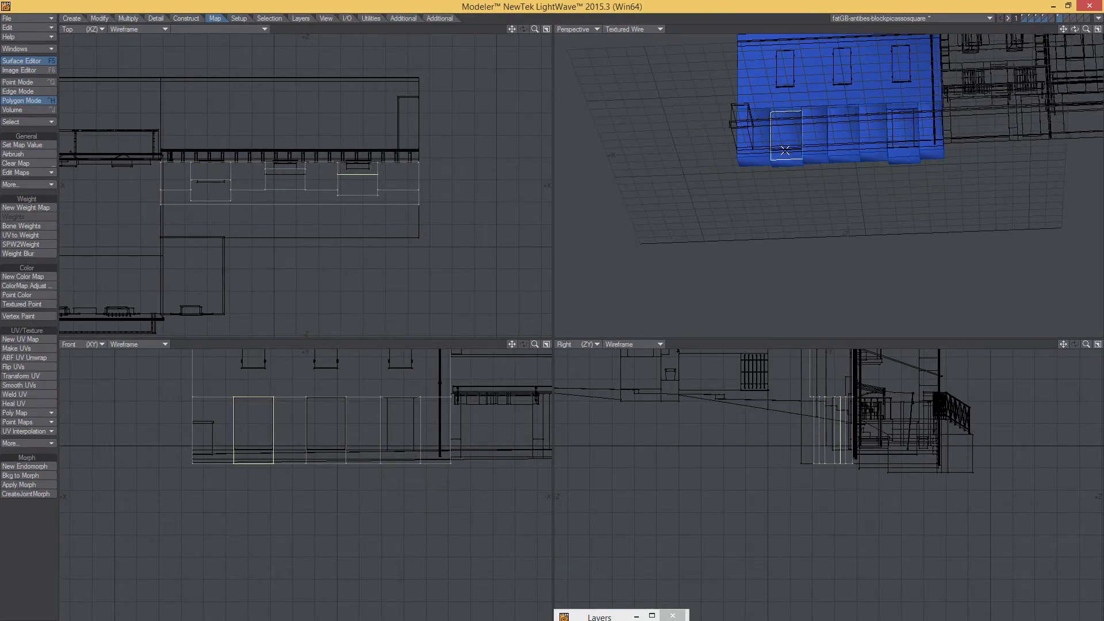
{"action": "key", "text": "bracketright"}
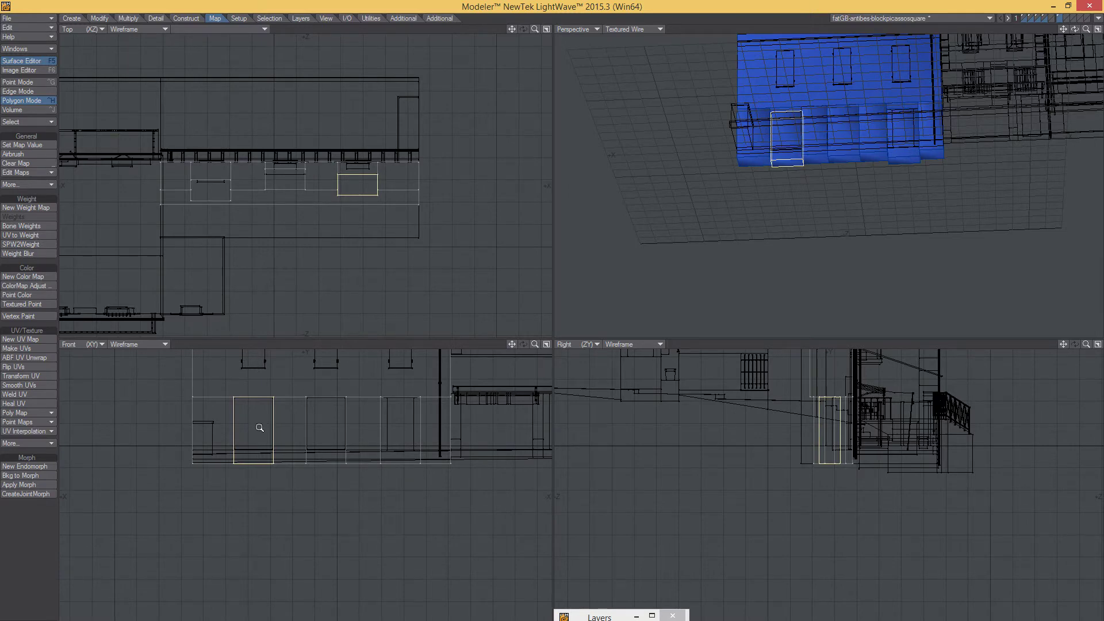
{"action": "left_click_drag", "start_coordinate": [259, 427], "coordinate": [372, 477], "text": "alt"}
{"action": "key", "text": "t"}
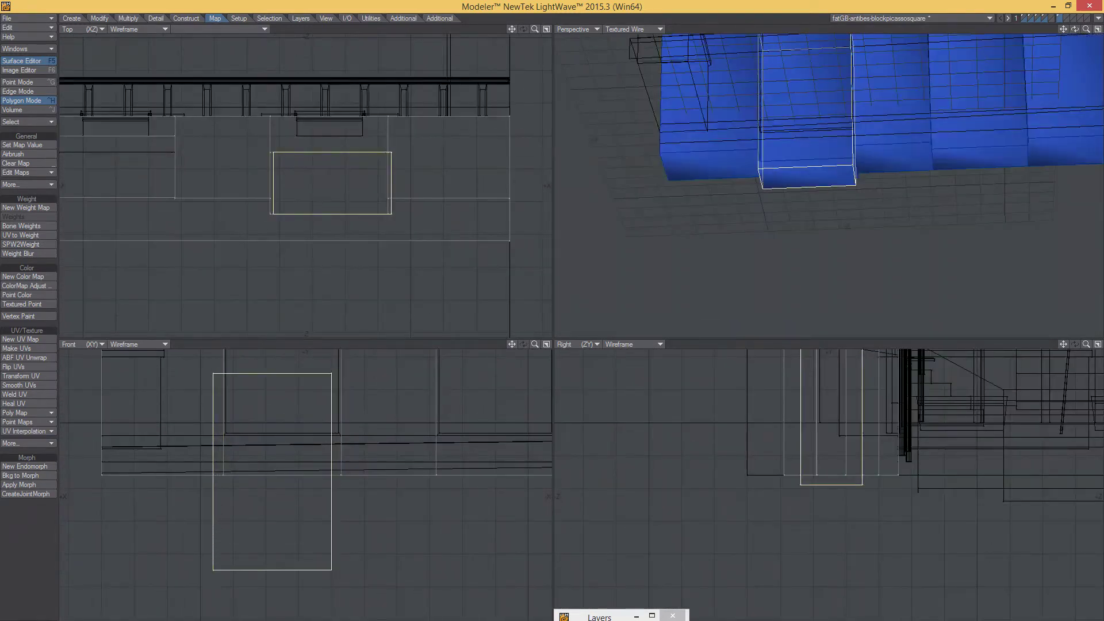
{"action": "left_click_drag", "start_coordinate": [331, 373], "coordinate": [341, 435]}
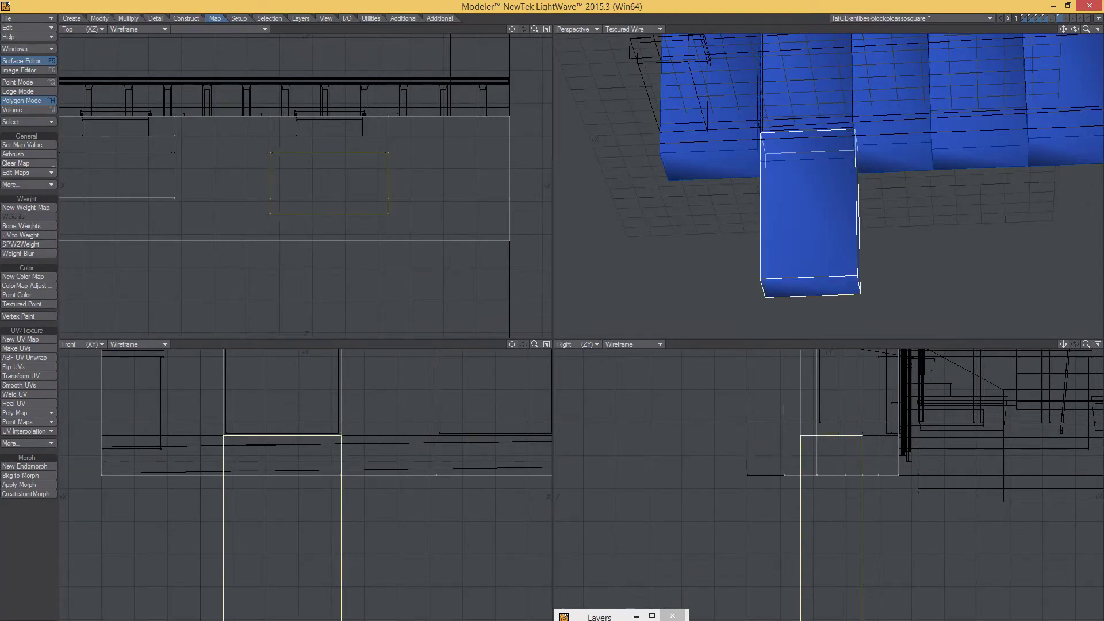
{"action": "left_click_drag", "start_coordinate": [339, 358], "coordinate": [342, 359]}
{"action": "key", "text": "ctrl+z"}
Raise the bottom points of the box beneath the first doorway to the base line of the piers.
{"action": "scroll", "coordinate": [317, 392], "scroll_direction": "down", "scroll_amount": 3}
{"action": "key", "text": "ctrl+g"}
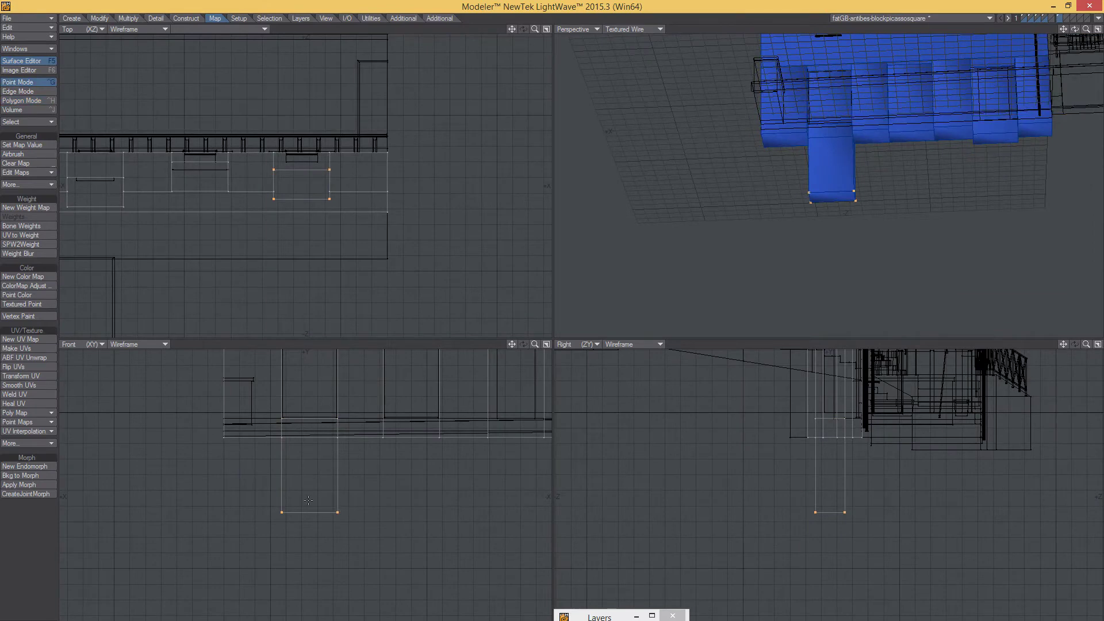
{"action": "left_click_drag", "start_coordinate": [308, 500], "coordinate": [308, 425]}
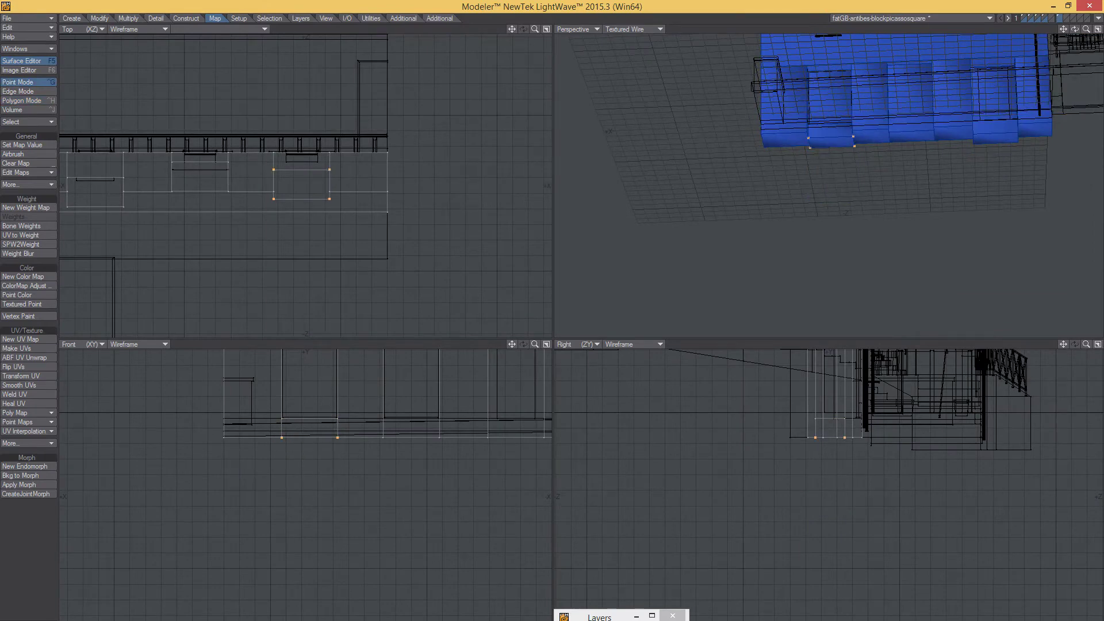
{"action": "key", "text": "ctrl+h"}
Move the first doorway's threshold box forward so its front lines up with the facade.
{"action": "left_click_drag", "start_coordinate": [848, 122], "coordinate": [812, 259], "text": "alt"}
{"action": "scroll", "coordinate": [831, 114], "scroll_direction": "up", "scroll_amount": 5}
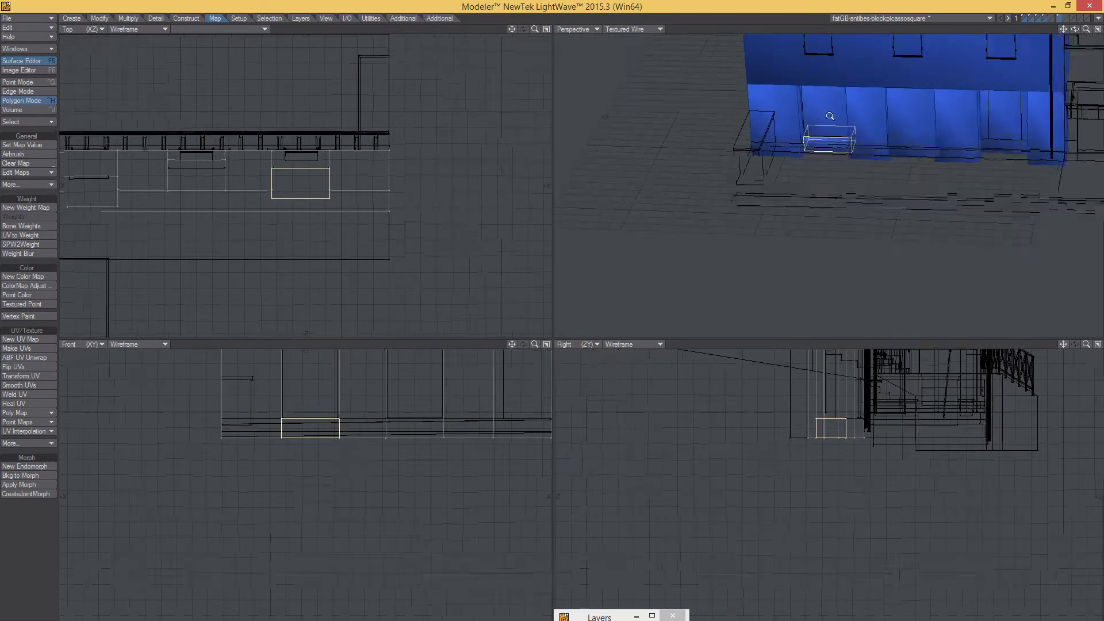
{"action": "scroll", "coordinate": [890, 133], "scroll_direction": "down", "scroll_amount": 3}
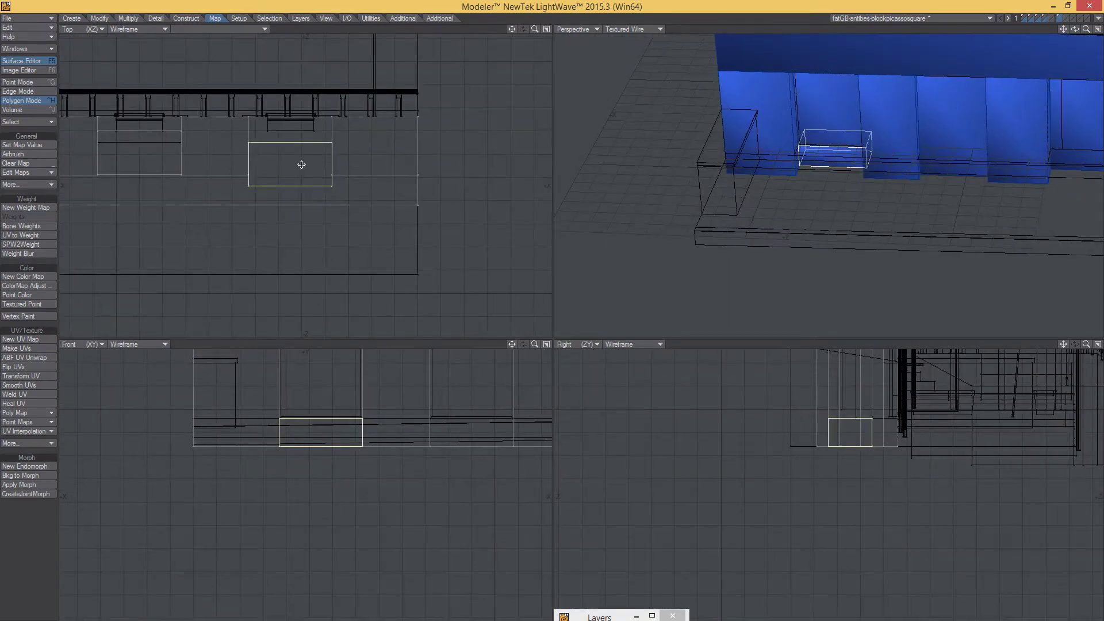
{"action": "left_click_drag", "start_coordinate": [301, 164], "coordinate": [301, 139]}
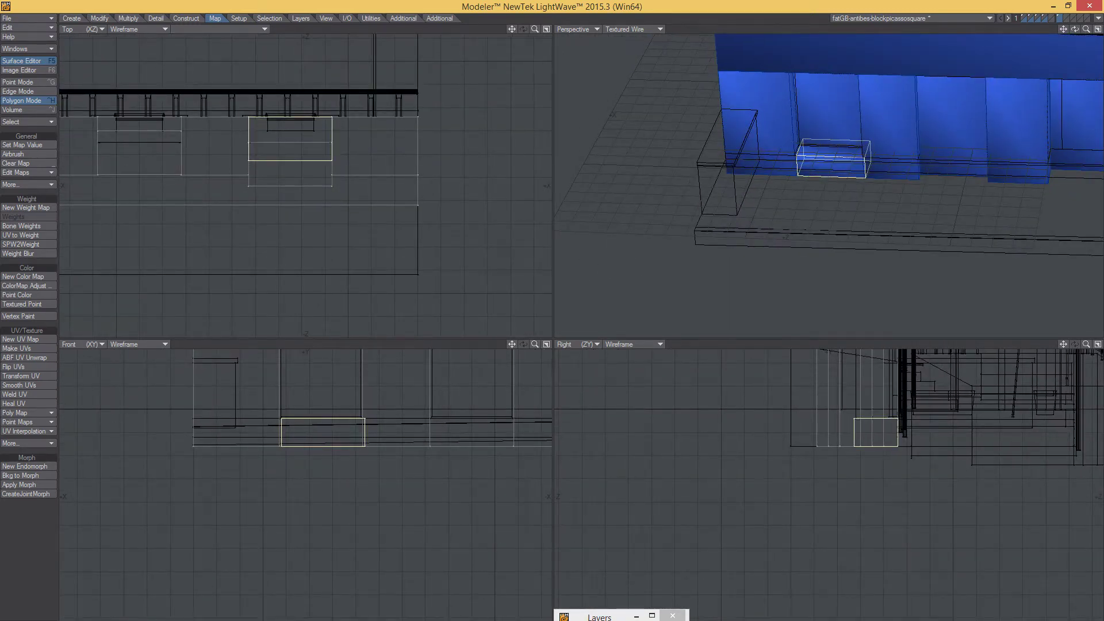
Select the rear points of the doorway threshold boxes and move them back to the rear edge of the door filler boxes.
{"action": "key", "text": "ctrl+g"}
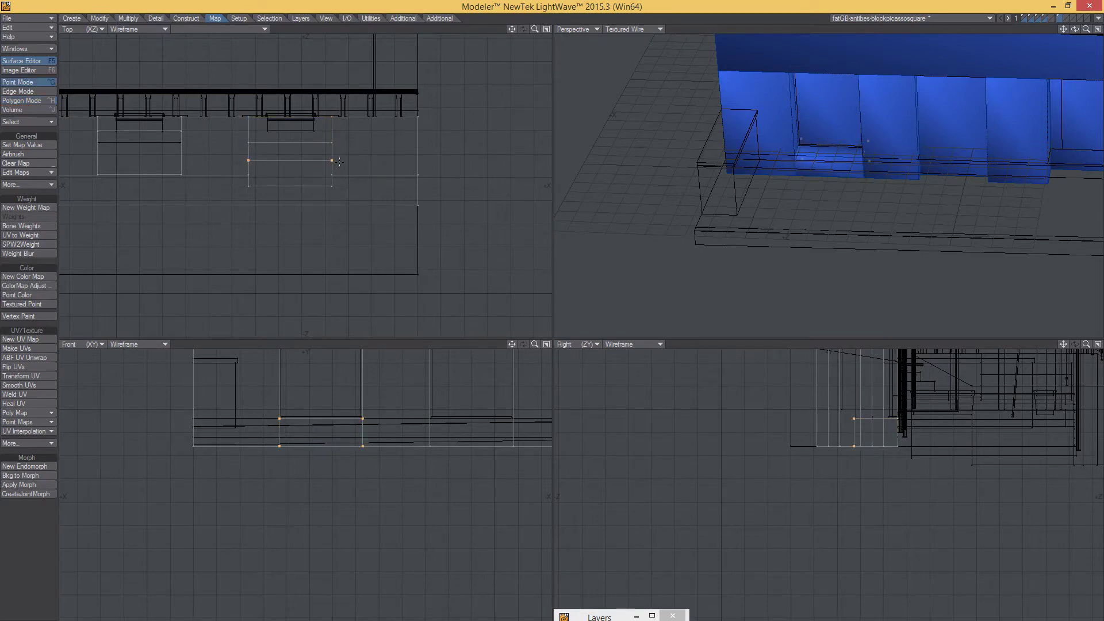
{"action": "left_click_drag", "start_coordinate": [309, 162], "coordinate": [282, 173]}
{"action": "key", "text": "space"}
{"action": "key", "text": "space"}
{"action": "scroll", "coordinate": [310, 174], "scroll_direction": "down", "scroll_amount": 3}
{"action": "key", "text": "space"}
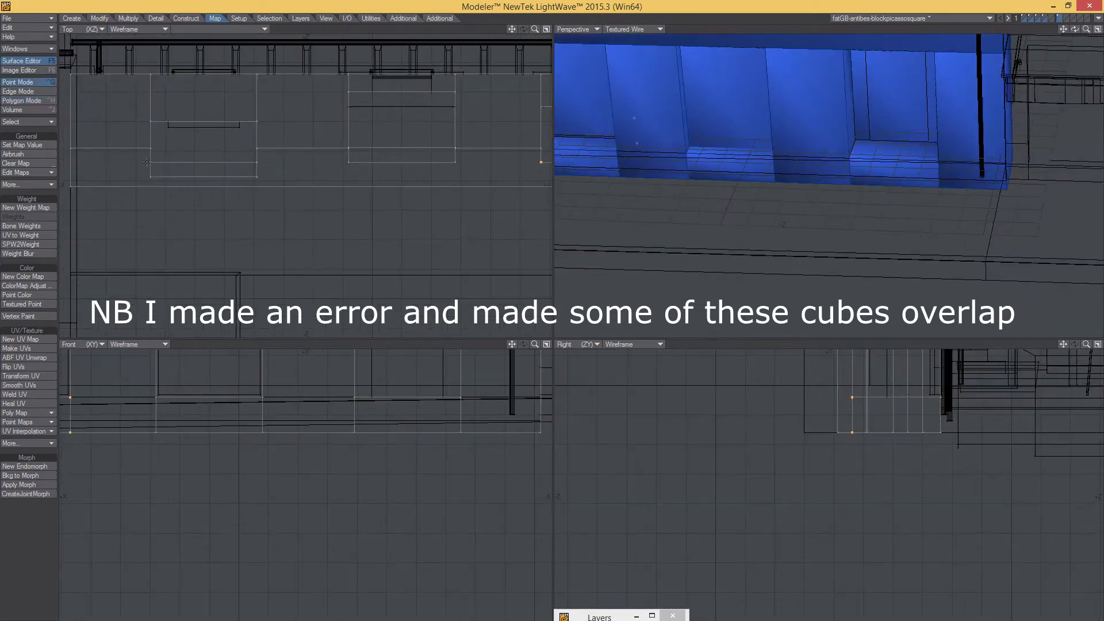
{"action": "left_click", "coordinate": [150, 163]}
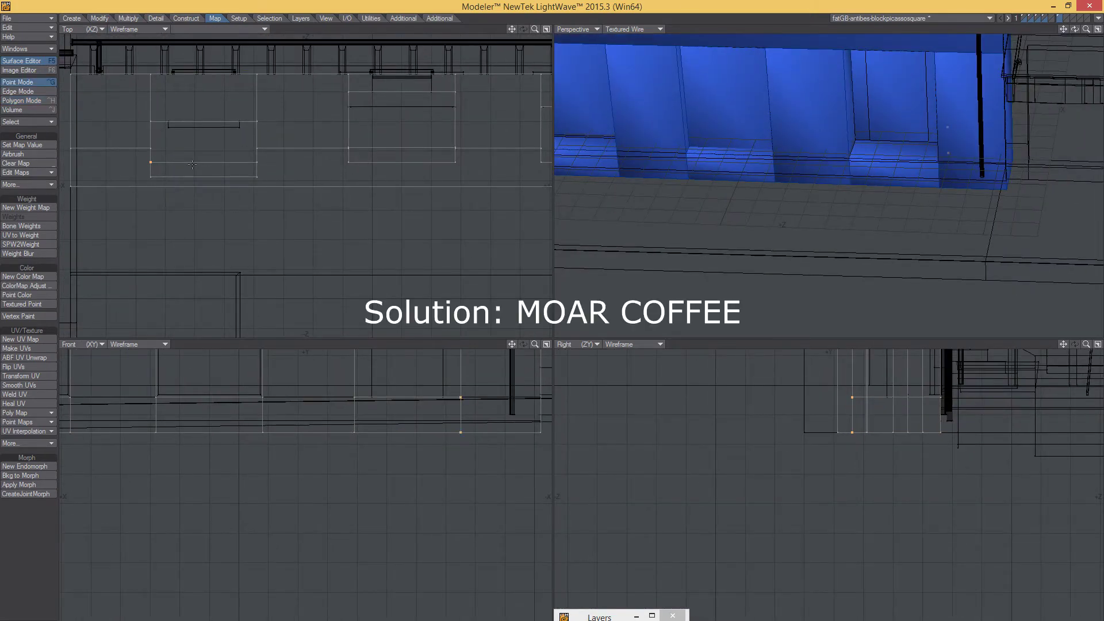
{"action": "left_click_drag", "start_coordinate": [222, 157], "coordinate": [222, 172]}
{"action": "left_click_drag", "start_coordinate": [839, 195], "coordinate": [858, 157], "text": "ctrl+alt"}
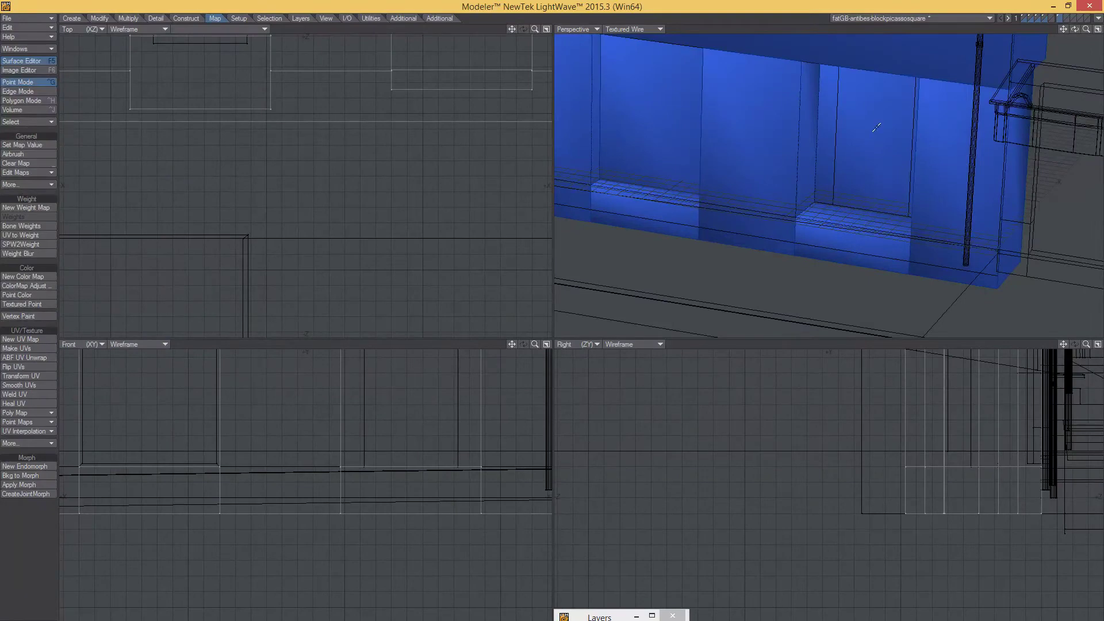
Show the textured building layer and examine the facade's doorways, ledge, shuttered windows and Poissonnerie awning for remaining collision shapes.
{"action": "key", "text": "ctrl+h"}
{"action": "key", "text": "slash"}
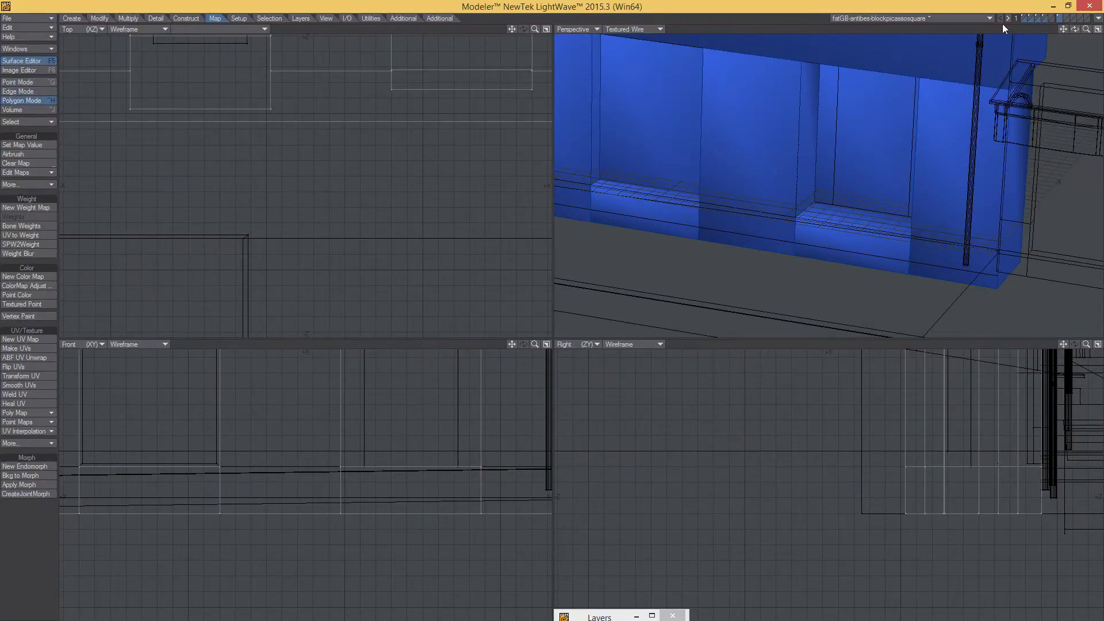
{"action": "left_click", "coordinate": [1024, 17]}
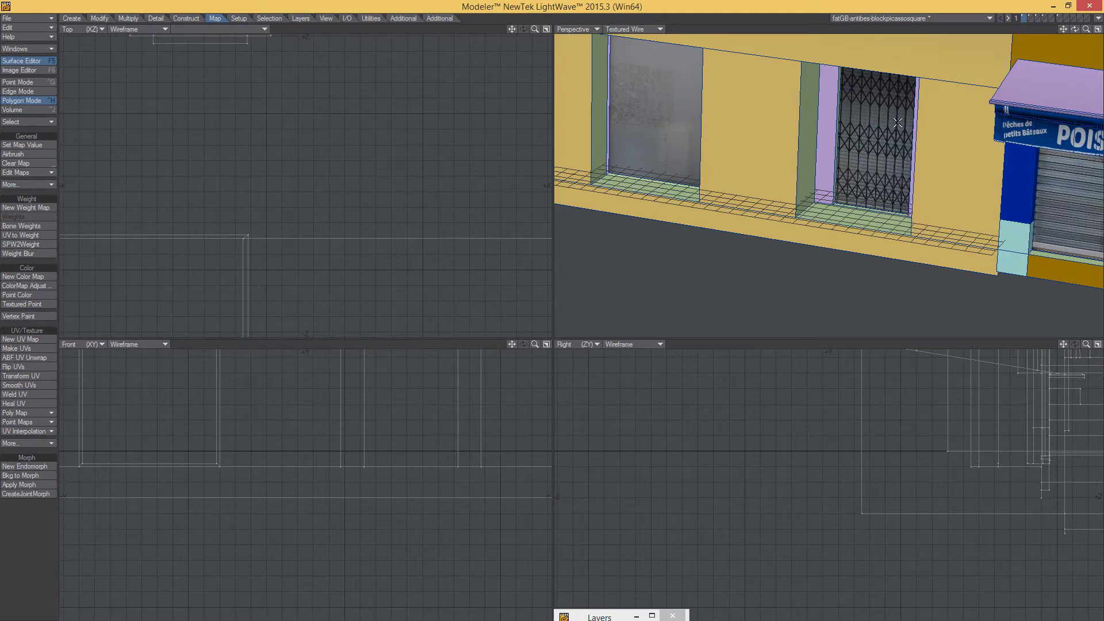
{"action": "left_click_drag", "start_coordinate": [848, 141], "coordinate": [820, 210], "text": "alt"}
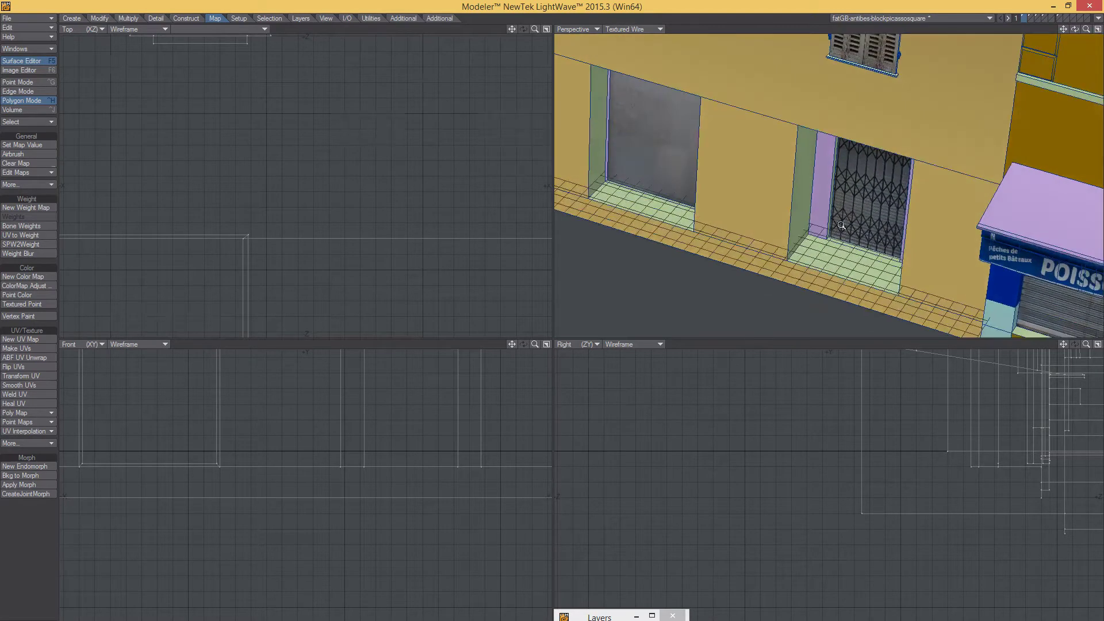
{"action": "scroll", "coordinate": [779, 240], "scroll_direction": "up", "scroll_amount": 5}
{"action": "scroll", "coordinate": [779, 241], "scroll_direction": "down", "scroll_amount": 8}
{"action": "left_click_drag", "start_coordinate": [780, 240], "coordinate": [819, 152], "text": "alt"}
{"action": "mouse_move", "coordinate": [819, 152]}
{"action": "left_mouse_down", "text": "alt"}
{"action": "mouse_move", "coordinate": [840, 115]}
{"action": "mouse_move", "coordinate": [844, 190]}
{"action": "mouse_move", "coordinate": [816, 171]}
{"action": "left_mouse_up", "text": "alt"}
{"action": "left_click_drag", "start_coordinate": [815, 171], "coordinate": [916, 257], "text": "alt"}
{"action": "scroll", "coordinate": [916, 257], "scroll_direction": "up", "scroll_amount": 4}
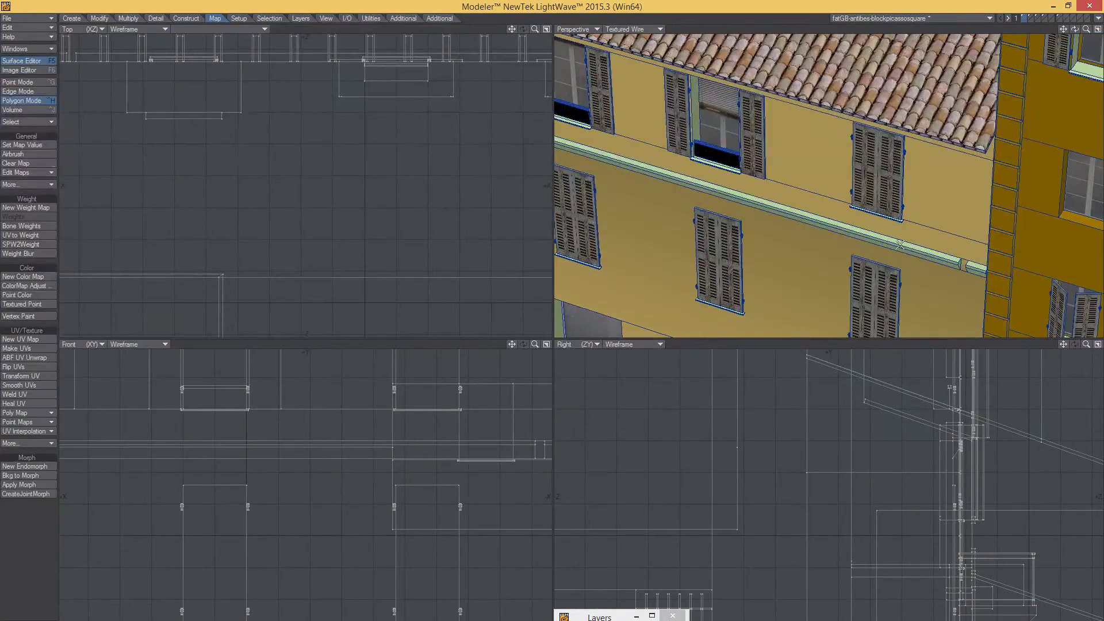
{"action": "scroll", "coordinate": [899, 240], "scroll_direction": "down", "scroll_amount": 3}
{"action": "mouse_move", "coordinate": [898, 240]}
{"action": "left_mouse_down", "text": "alt"}
{"action": "mouse_move", "coordinate": [856, 200]}
{"action": "mouse_move", "coordinate": [843, 211]}
{"action": "mouse_move", "coordinate": [834, 197]}
{"action": "mouse_move", "coordinate": [827, 218]}
{"action": "mouse_move", "coordinate": [858, 197]}
{"action": "mouse_move", "coordinate": [904, 229]}
{"action": "mouse_move", "coordinate": [889, 227]}
{"action": "left_mouse_up", "text": "alt"}
{"action": "scroll", "coordinate": [843, 211], "scroll_direction": "down", "scroll_amount": 5}
{"action": "scroll", "coordinate": [904, 228], "scroll_direction": "up", "scroll_amount": 6}
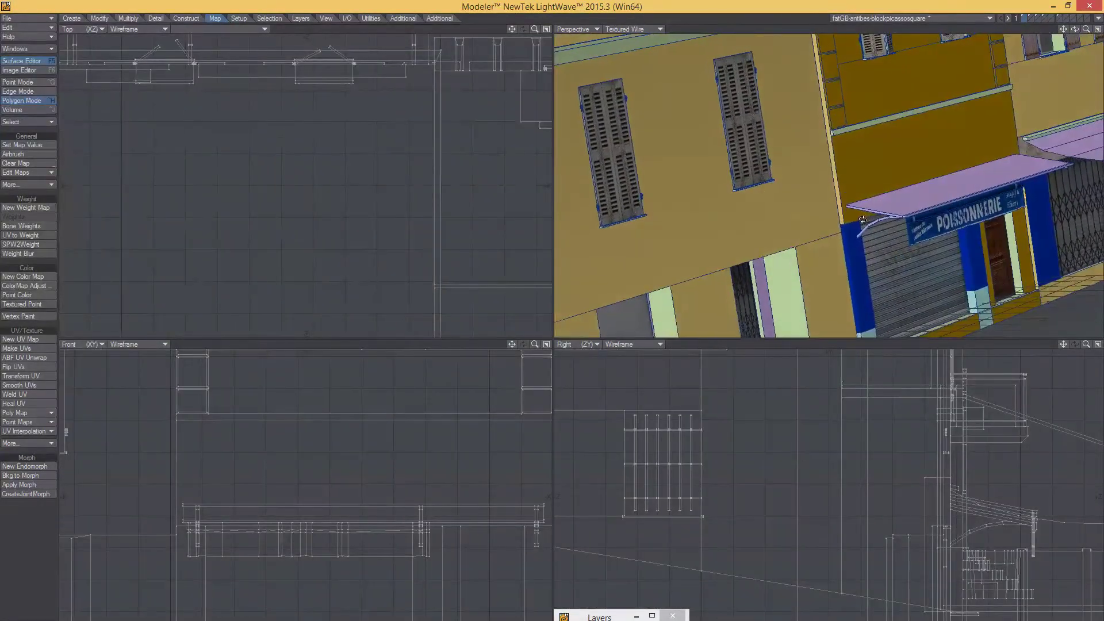
Return to the collision layer with the building as background and create a thin box along the Poissonnerie awning's first support arm.
{"action": "left_click", "coordinate": [1060, 17]}
{"action": "left_click", "coordinate": [1027, 21]}
{"action": "scroll", "coordinate": [916, 184], "scroll_direction": "down", "scroll_amount": 3}
{"action": "scroll", "coordinate": [897, 193], "scroll_direction": "up", "scroll_amount": 4}
{"action": "left_click_drag", "start_coordinate": [834, 225], "coordinate": [812, 237], "text": "alt"}
{"action": "left_click_drag", "start_coordinate": [941, 526], "coordinate": [947, 497], "text": "alt+shift"}
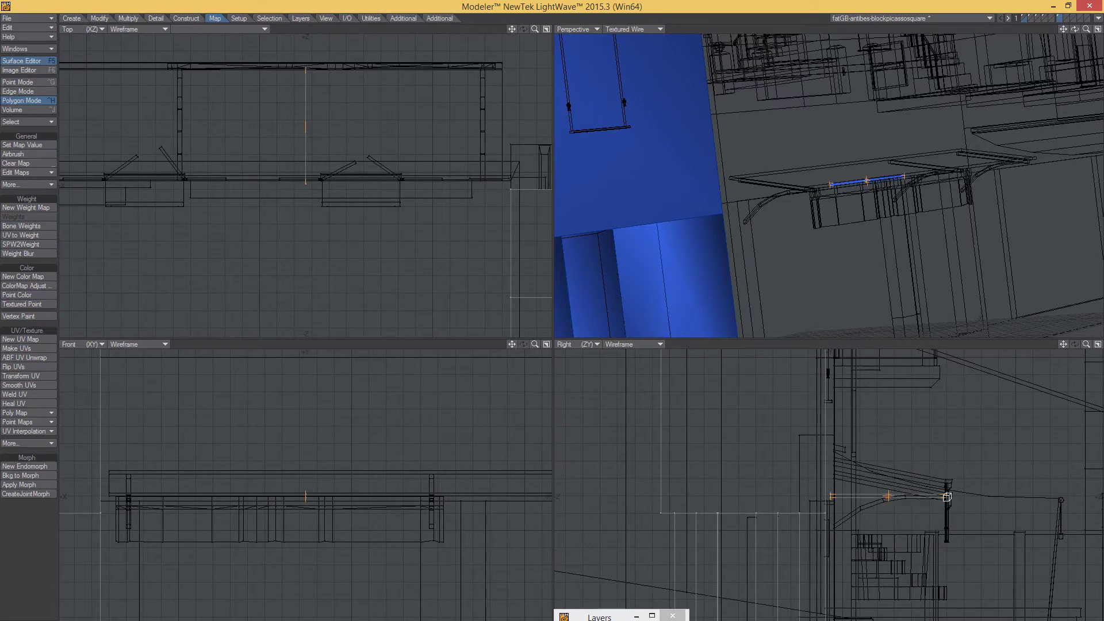
{"action": "left_click_drag", "start_coordinate": [333, 501], "coordinate": [133, 499], "text": "ctrl+alt"}
{"action": "left_click_drag", "start_coordinate": [300, 499], "coordinate": [138, 503]}
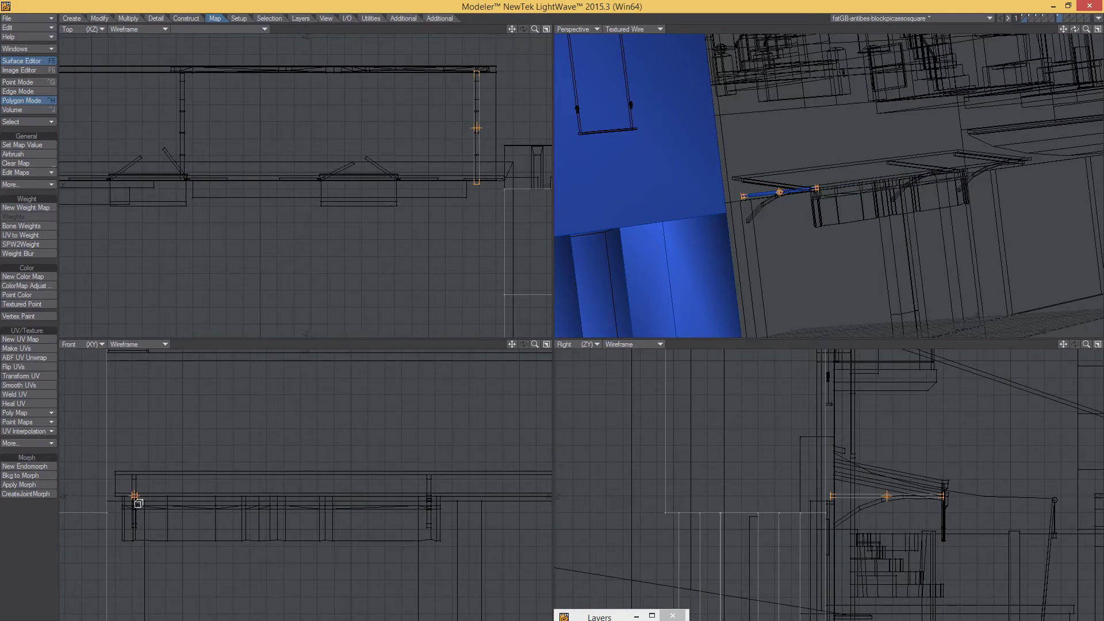
Shorten the support arm box from the wall side so it covers only the arm's outer section.
{"action": "left_click_drag", "start_coordinate": [680, 218], "coordinate": [863, 188], "text": "alt"}
{"action": "left_click_drag", "start_coordinate": [862, 189], "coordinate": [874, 166], "text": "alt+shift"}
{"action": "left_click_drag", "start_coordinate": [874, 166], "coordinate": [862, 179], "text": "ctrl+alt"}
{"action": "left_click_drag", "start_coordinate": [841, 440], "coordinate": [818, 426], "text": "alt"}
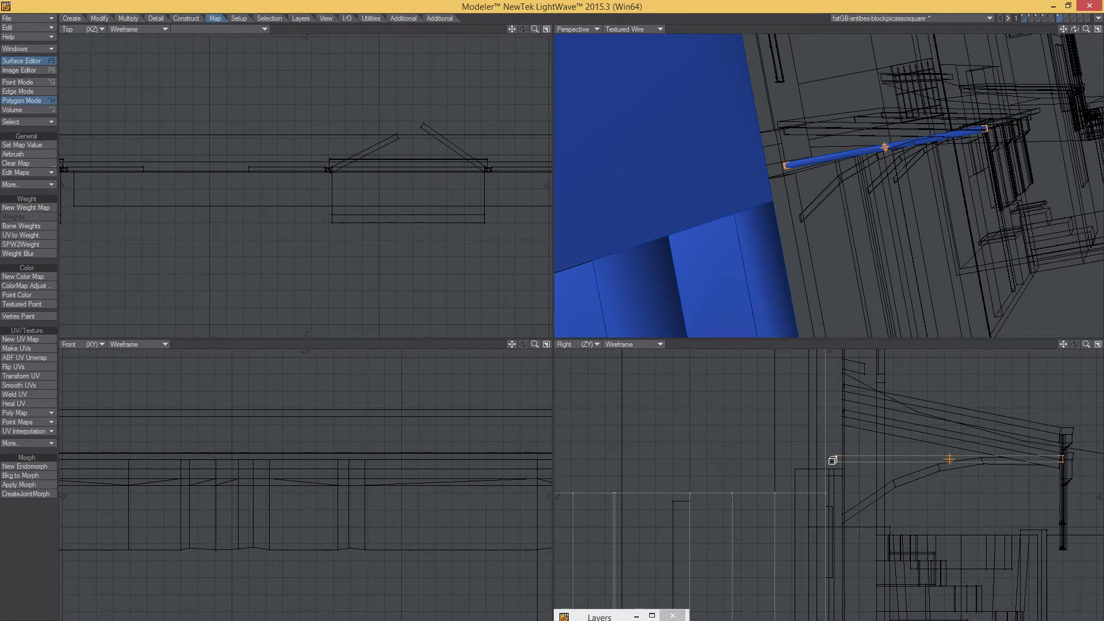
{"action": "left_click_drag", "start_coordinate": [835, 459], "coordinate": [939, 476]}
Adjust the side of the support arm box to match the arm's width.
{"action": "left_click_drag", "start_coordinate": [904, 161], "coordinate": [699, 189], "text": "alt"}
{"action": "left_click_drag", "start_coordinate": [417, 234], "coordinate": [506, 63], "text": "alt"}
{"action": "scroll", "coordinate": [394, 157], "scroll_direction": "down", "scroll_amount": 6}
{"action": "left_click_drag", "start_coordinate": [394, 158], "coordinate": [321, 278], "text": "alt"}
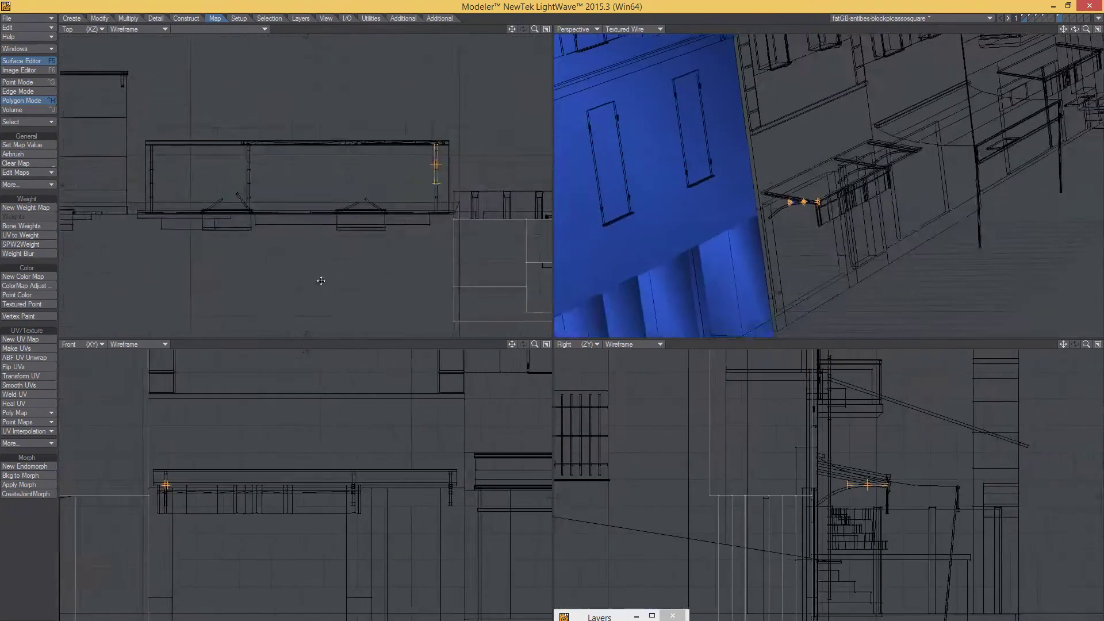
{"action": "scroll", "coordinate": [463, 190], "scroll_direction": "up", "scroll_amount": 8}
{"action": "left_click_drag", "start_coordinate": [463, 190], "coordinate": [428, 219], "text": "alt"}
{"action": "left_click_drag", "start_coordinate": [429, 219], "coordinate": [490, 183], "text": "ctrl+alt"}
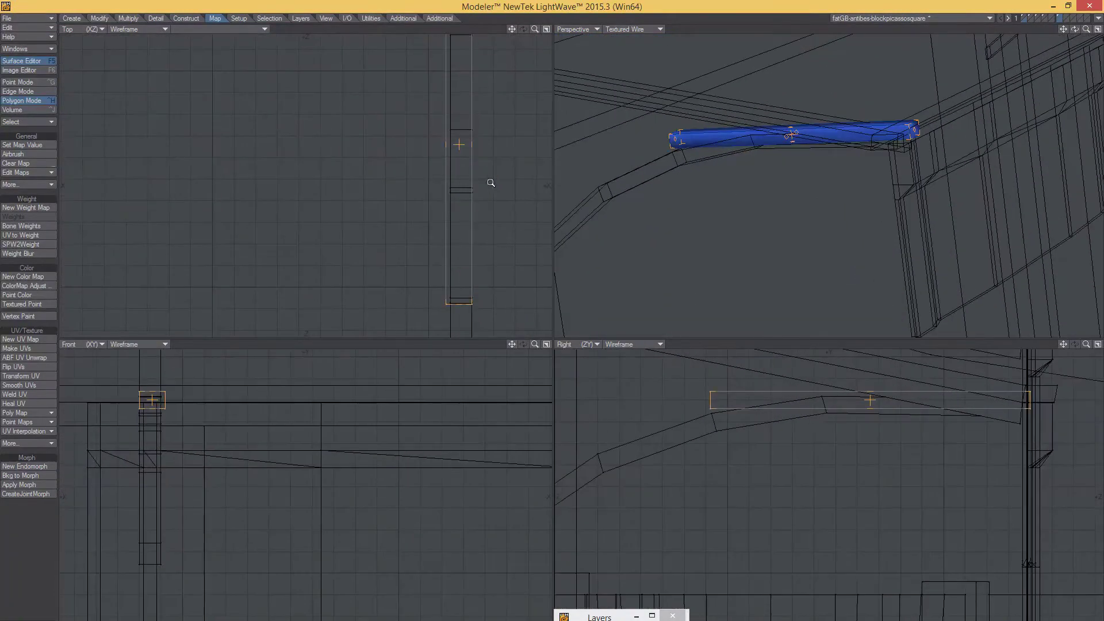
{"action": "left_click_drag", "start_coordinate": [447, 144], "coordinate": [452, 144]}
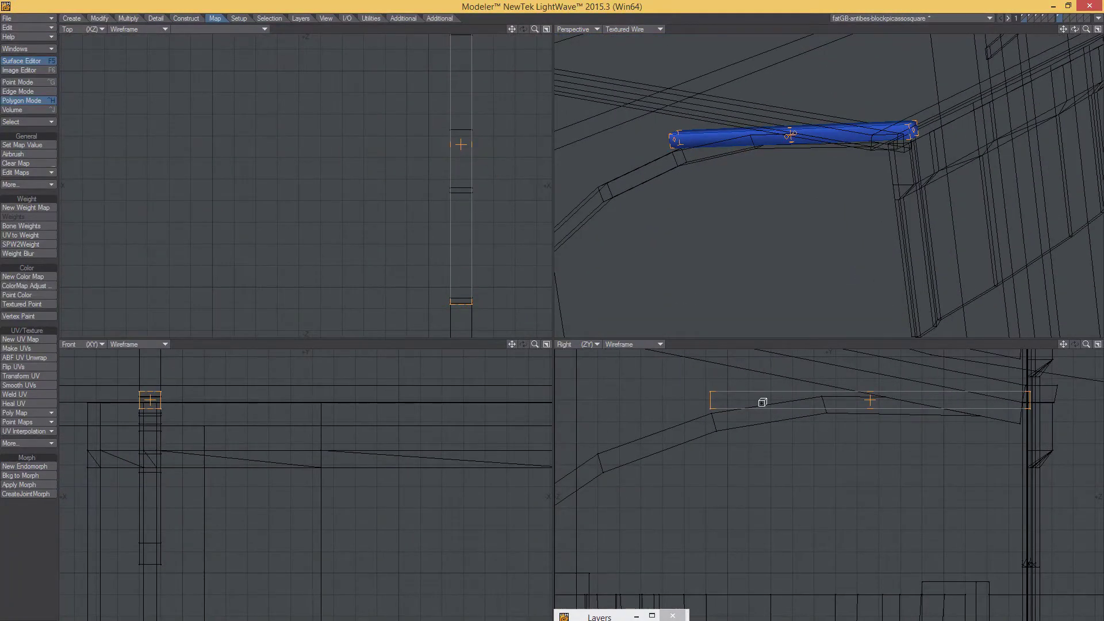
Move the box's wall-side end points down onto the bend of the awning's support arm.
{"action": "key", "text": "ctrl+g"}
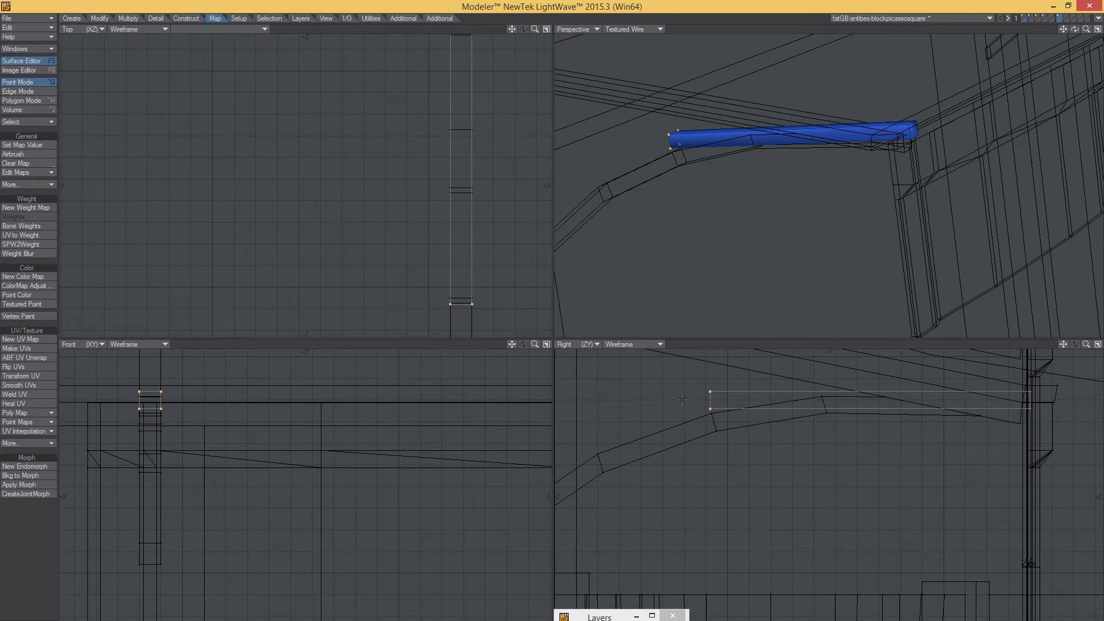
{"action": "left_click_drag", "start_coordinate": [711, 400], "coordinate": [713, 420]}
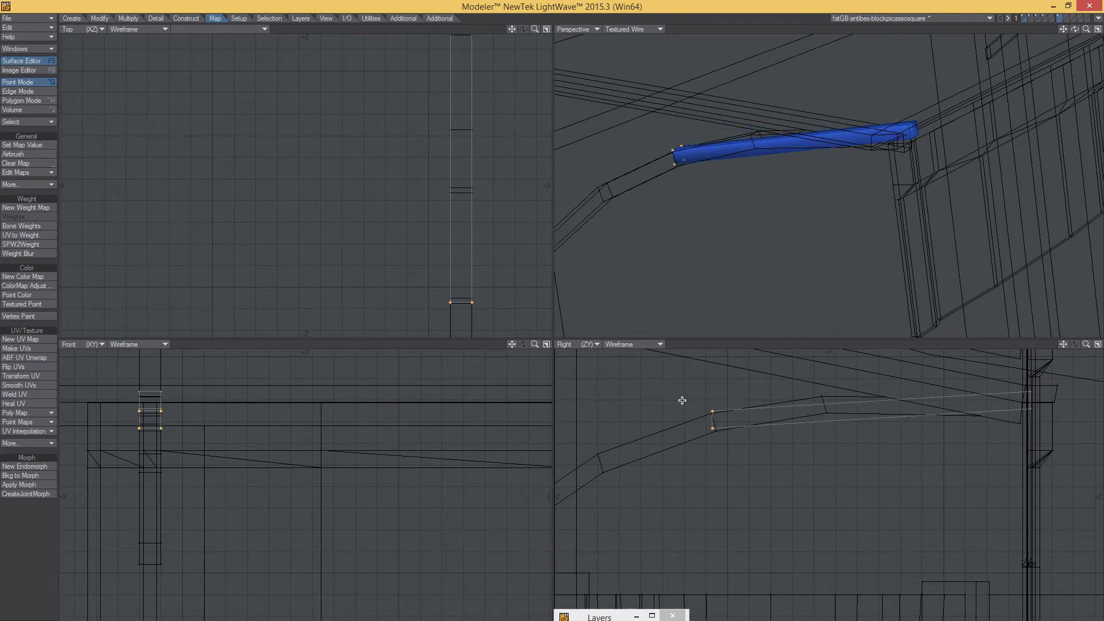
{"action": "key", "text": "space"}
{"action": "key", "text": "space"}
{"action": "key", "text": "space"}
{"action": "key", "text": "space"}
{"action": "key", "text": "space"}
Select the support arm box and place a copy end to end with it, running from the bend toward the wall.
{"action": "left_click", "coordinate": [735, 411]}
{"action": "left_click_drag", "start_coordinate": [824, 451], "coordinate": [776, 460], "text": "ctrl+alt"}
{"action": "left_click_drag", "start_coordinate": [775, 460], "coordinate": [613, 446], "text": "alt"}
{"action": "scroll", "coordinate": [811, 422], "scroll_direction": "up", "scroll_amount": 5}
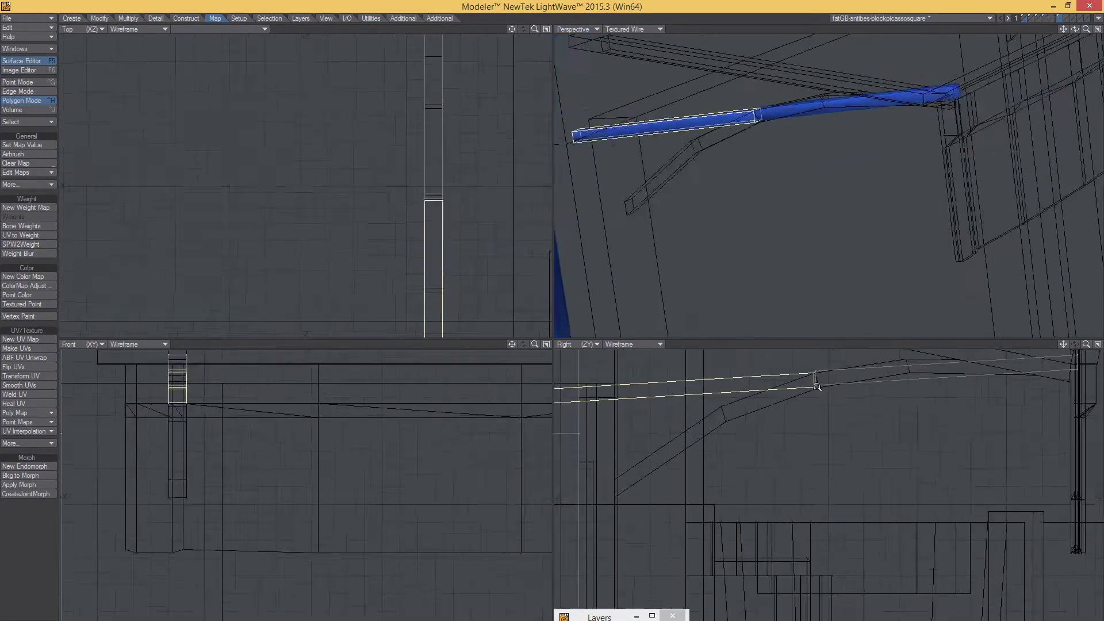
{"action": "left_click_drag", "start_coordinate": [860, 408], "coordinate": [973, 377], "text": "ctrl+alt"}
{"action": "scroll", "coordinate": [973, 377], "scroll_direction": "up", "scroll_amount": 3}
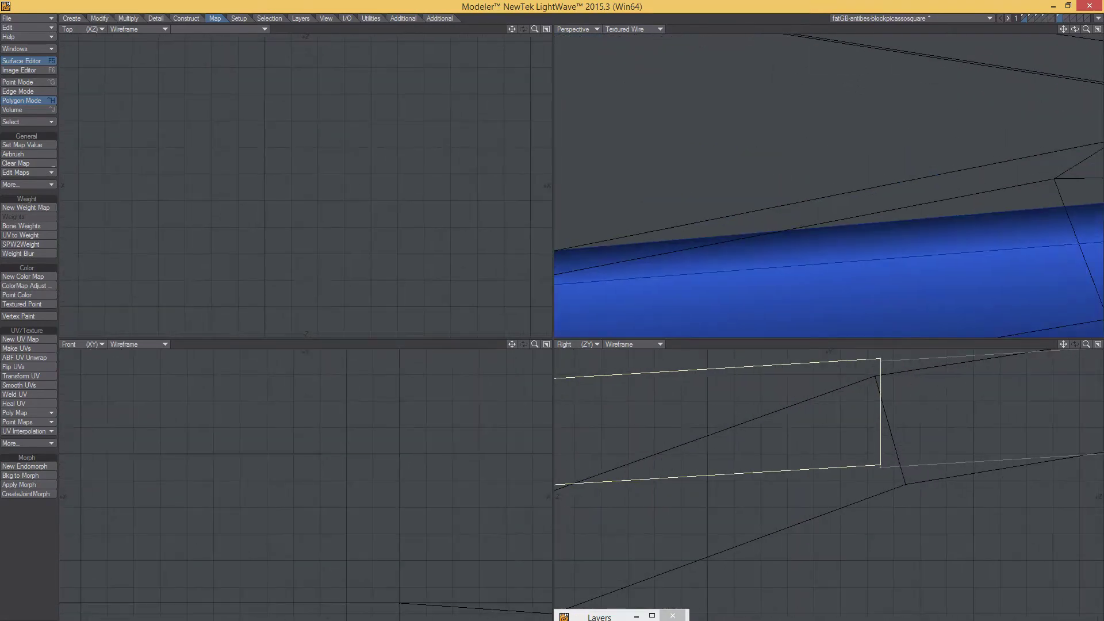
{"action": "scroll", "coordinate": [802, 413], "scroll_direction": "down", "scroll_amount": 3}
{"action": "scroll", "coordinate": [802, 413], "scroll_direction": "down", "scroll_amount": 3}
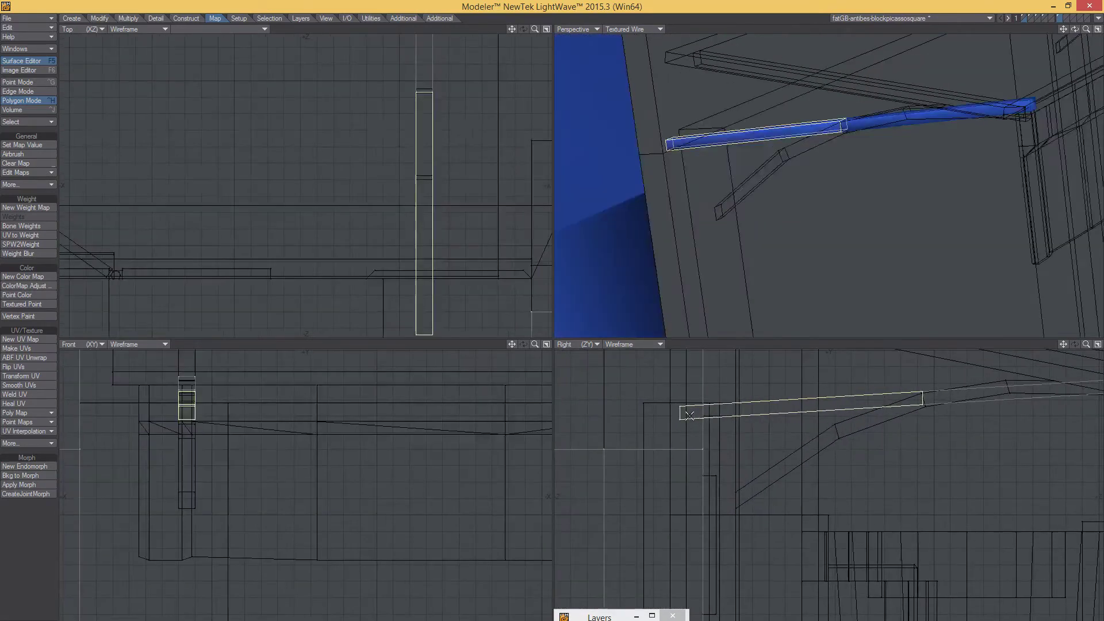
Move the second arm box's wall-side end points down to the support arm's lower end at the wall.
{"action": "key", "text": "ctrl+g"}
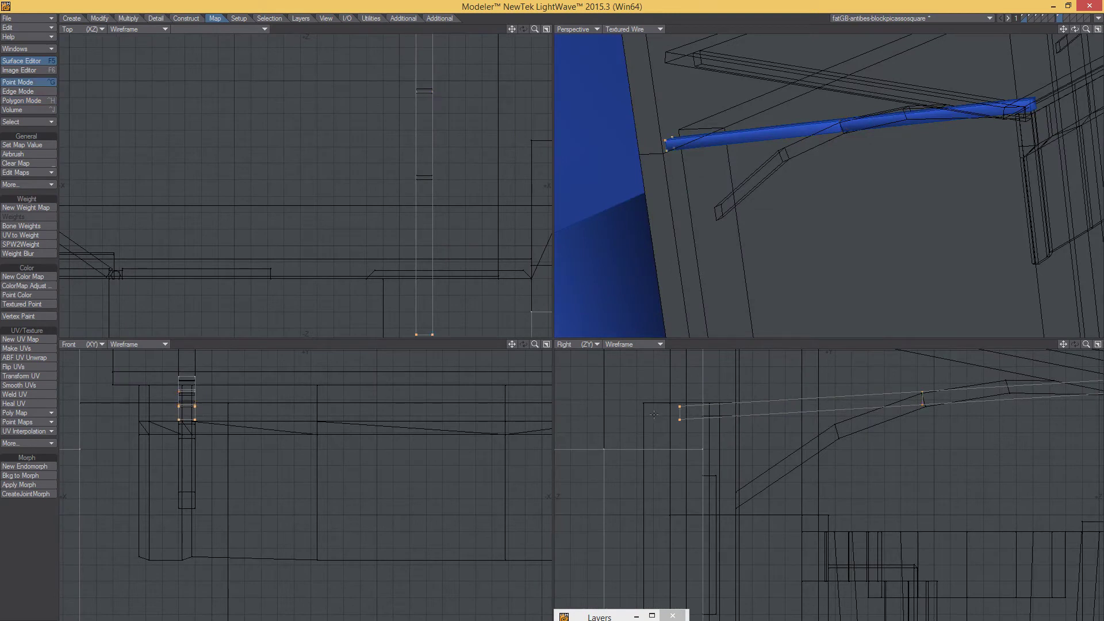
{"action": "left_click_drag", "start_coordinate": [654, 414], "coordinate": [710, 500]}
{"action": "key", "text": "ctrl+h"}
Select the points where the two arm boxes meet and shift them toward the wall to follow the arm's curve.
{"action": "left_click", "coordinate": [889, 422]}
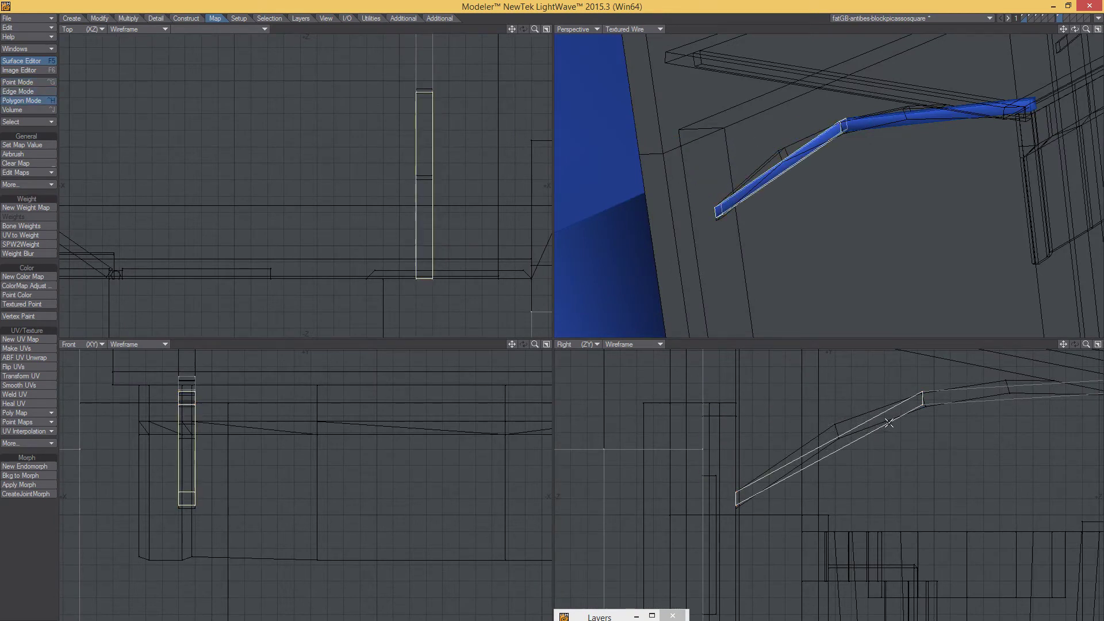
{"action": "left_click", "coordinate": [913, 396]}
{"action": "key", "text": "ctrl+g"}
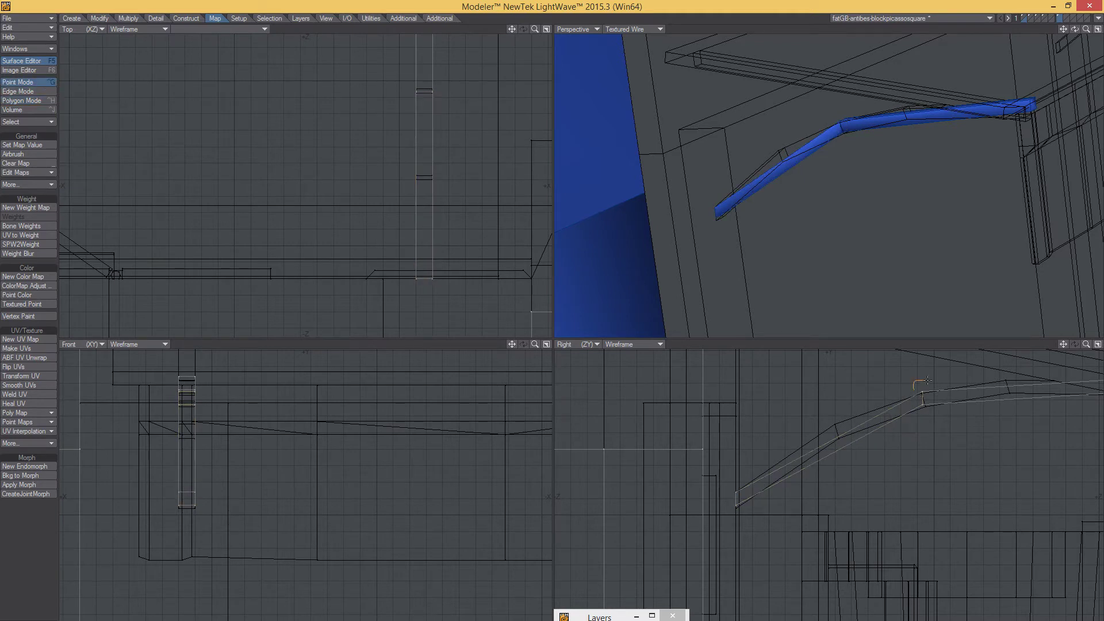
{"action": "right_click_drag", "start_coordinate": [928, 380], "coordinate": [898, 410]}
{"action": "key", "text": "t"}
{"action": "left_click_drag", "start_coordinate": [921, 400], "coordinate": [900, 405]}
{"action": "left_click_drag", "start_coordinate": [856, 209], "coordinate": [883, 231], "text": "alt"}
{"action": "mouse_move", "coordinate": [869, 142]}
{"action": "left_mouse_down", "text": "alt"}
{"action": "mouse_move", "coordinate": [878, 162]}
{"action": "mouse_move", "coordinate": [905, 139]}
{"action": "mouse_move", "coordinate": [864, 161]}
{"action": "left_mouse_up", "text": "alt"}
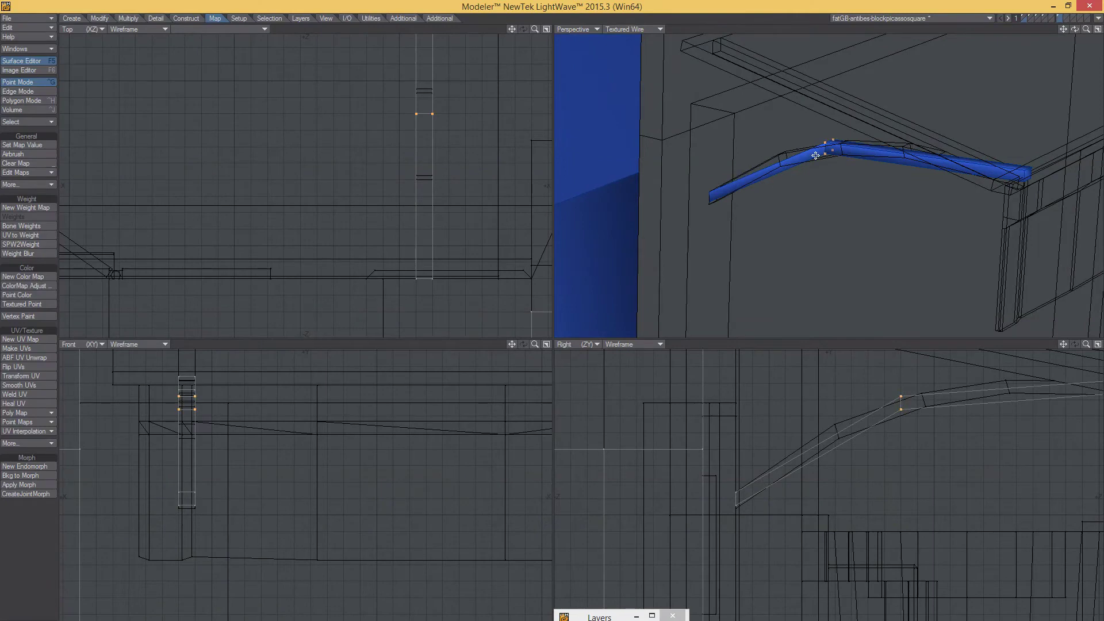
{"action": "key", "text": "space"}
{"action": "key", "text": "space"}
Lower the outer end points of the first arm box to meet the support arm's tip at the awning front.
{"action": "scroll", "coordinate": [913, 188], "scroll_direction": "down", "scroll_amount": 3}
{"action": "left_click_drag", "start_coordinate": [872, 188], "coordinate": [971, 189], "text": "alt"}
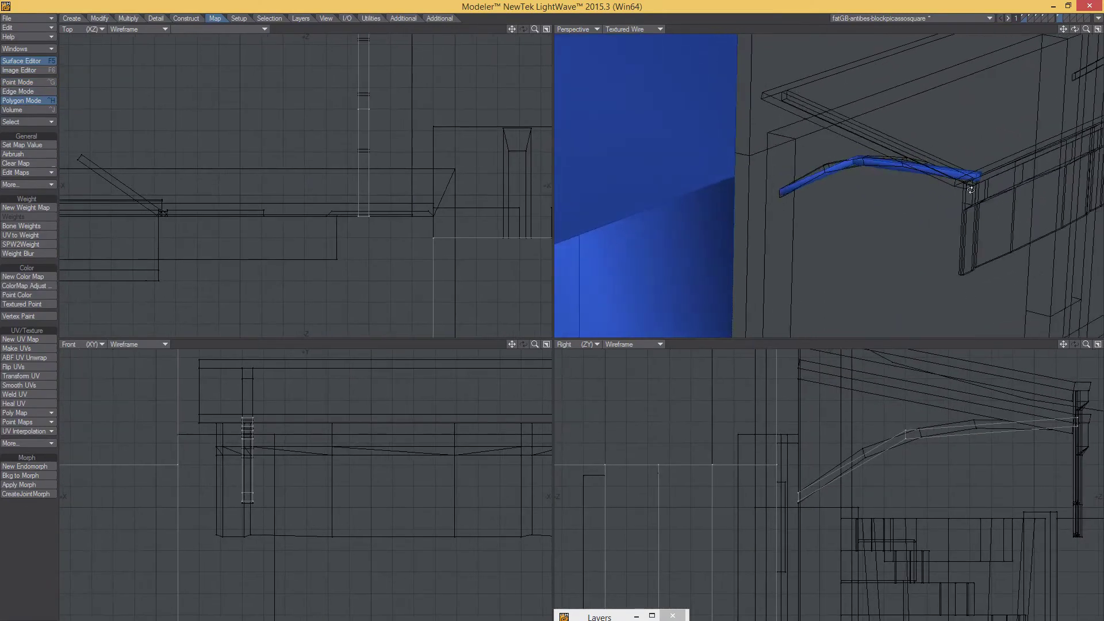
{"action": "left_click_drag", "start_coordinate": [982, 388], "coordinate": [881, 409], "text": "alt"}
{"action": "scroll", "coordinate": [974, 439], "scroll_direction": "up", "scroll_amount": 3}
{"action": "key", "text": "space"}
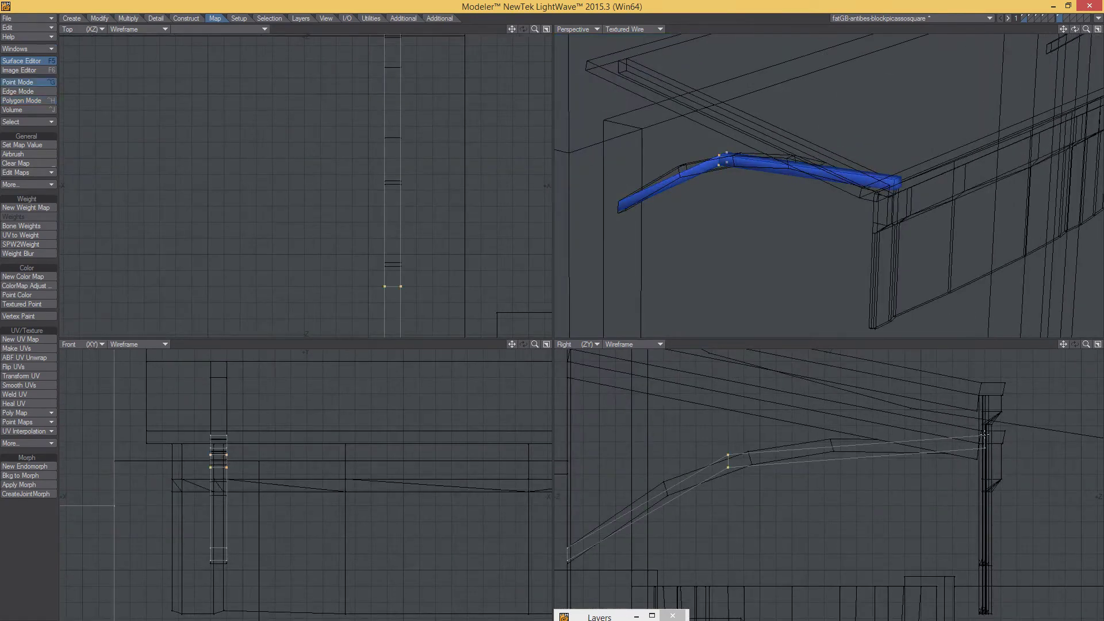
{"action": "key", "text": "t"}
{"action": "left_click_drag", "start_coordinate": [955, 437], "coordinate": [923, 444]}
{"action": "key", "text": "ctrl+h"}
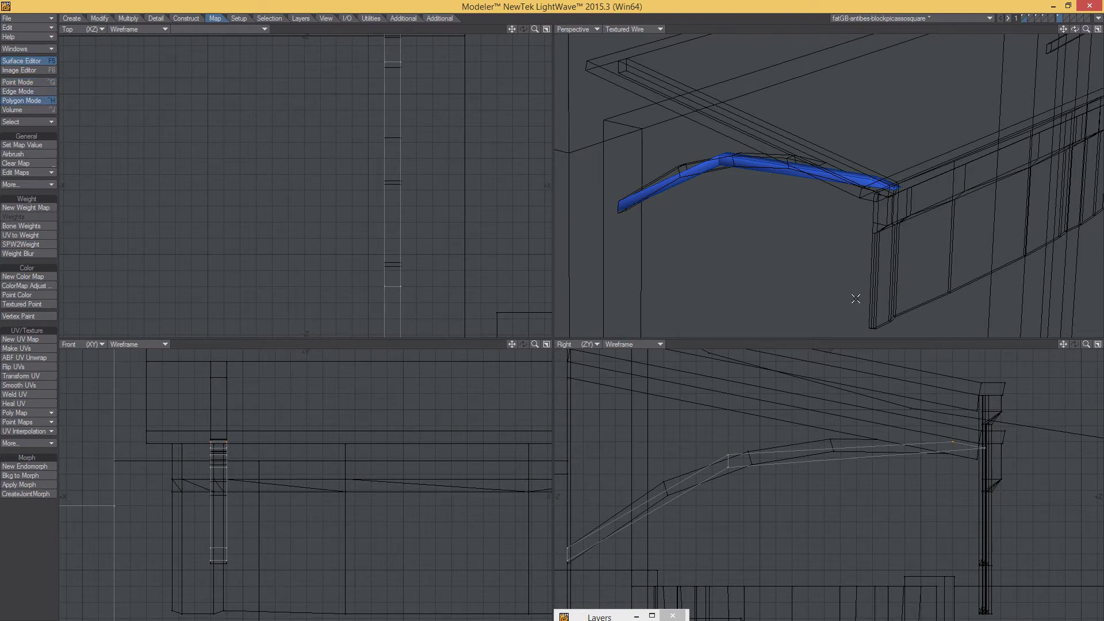
Create a thin flat box above the support arm, spanning the awning's depth from the wall to its front edge.
{"action": "right_click_drag", "start_coordinate": [646, 258], "coordinate": [650, 266]}
{"action": "key", "text": "slash"}
{"action": "scroll", "coordinate": [676, 434], "scroll_direction": "down", "scroll_amount": 1}
{"action": "left_click_drag", "start_coordinate": [588, 374], "coordinate": [930, 384]}
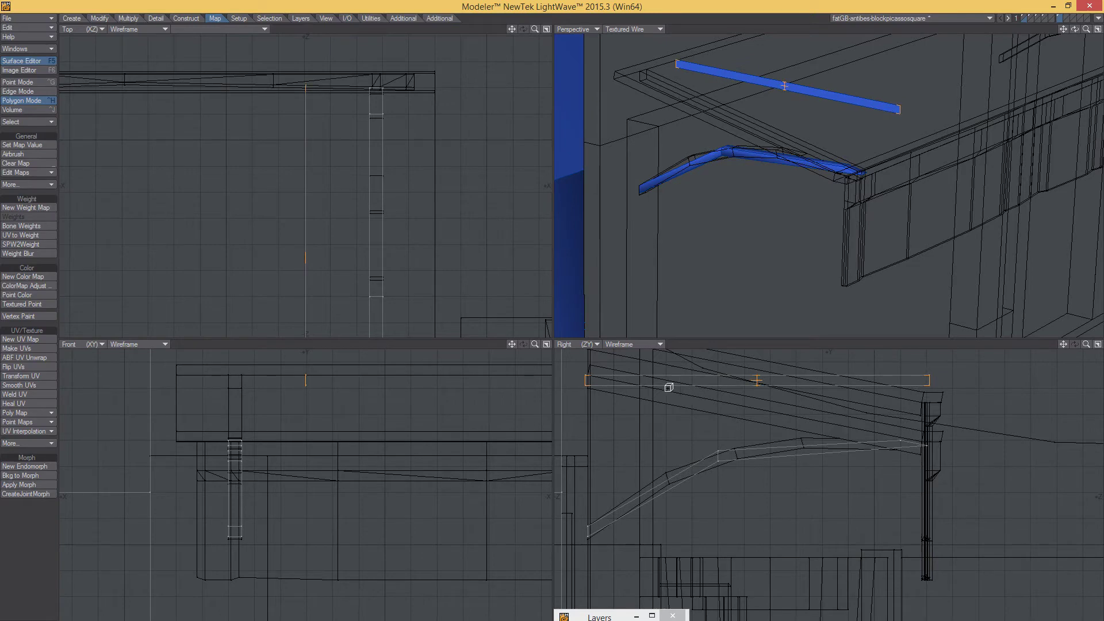
{"action": "mouse_move", "coordinate": [586, 379]}
{"action": "left_mouse_down"}
{"action": "mouse_move", "coordinate": [621, 382]}
{"action": "mouse_move", "coordinate": [591, 392]}
{"action": "left_mouse_up"}
Widen the flat box in both directions so it spans the awning from one side to the other.
{"action": "scroll", "coordinate": [340, 209], "scroll_direction": "down", "scroll_amount": 2}
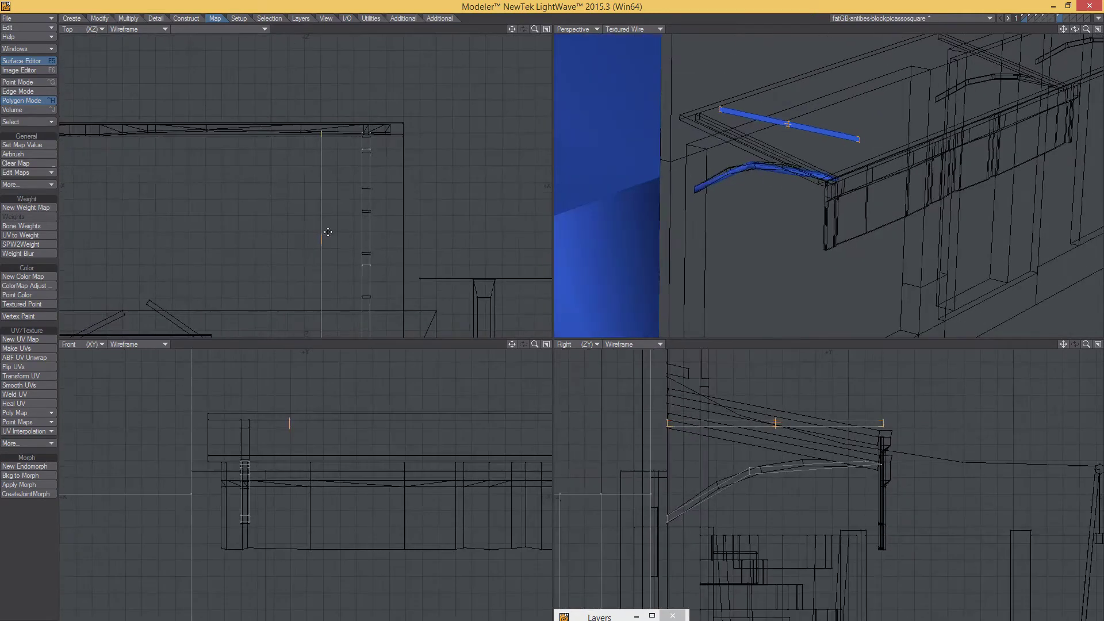
{"action": "left_click_drag", "start_coordinate": [365, 239], "coordinate": [404, 239]}
{"action": "scroll", "coordinate": [323, 247], "scroll_direction": "down", "scroll_amount": 2}
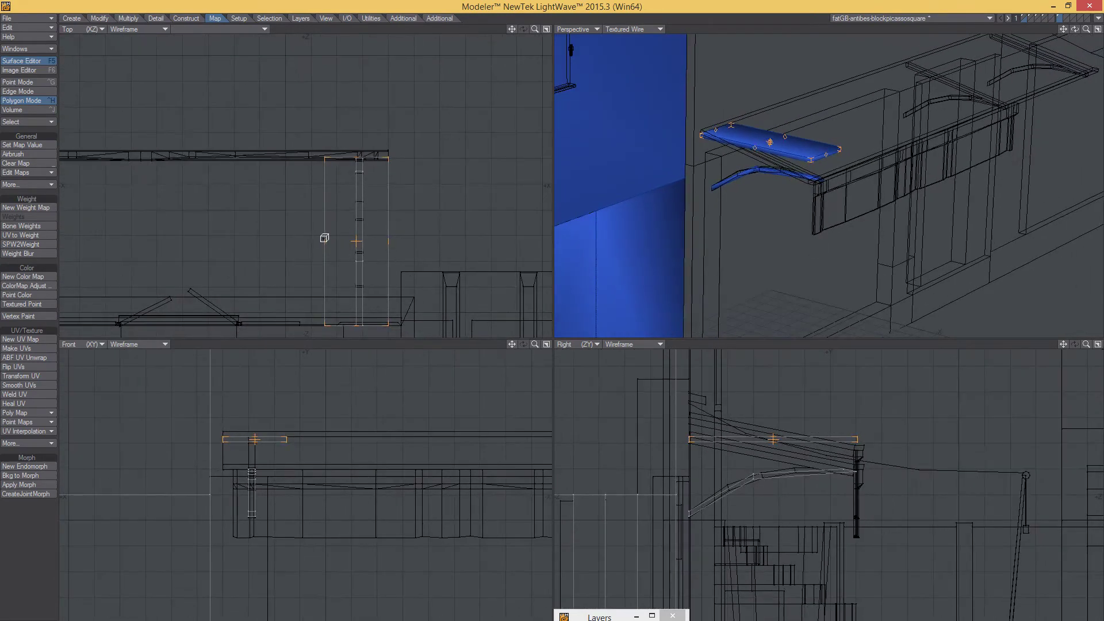
{"action": "left_click_drag", "start_coordinate": [323, 239], "coordinate": [216, 259]}
{"action": "scroll", "coordinate": [150, 239], "scroll_direction": "up", "scroll_amount": 4}
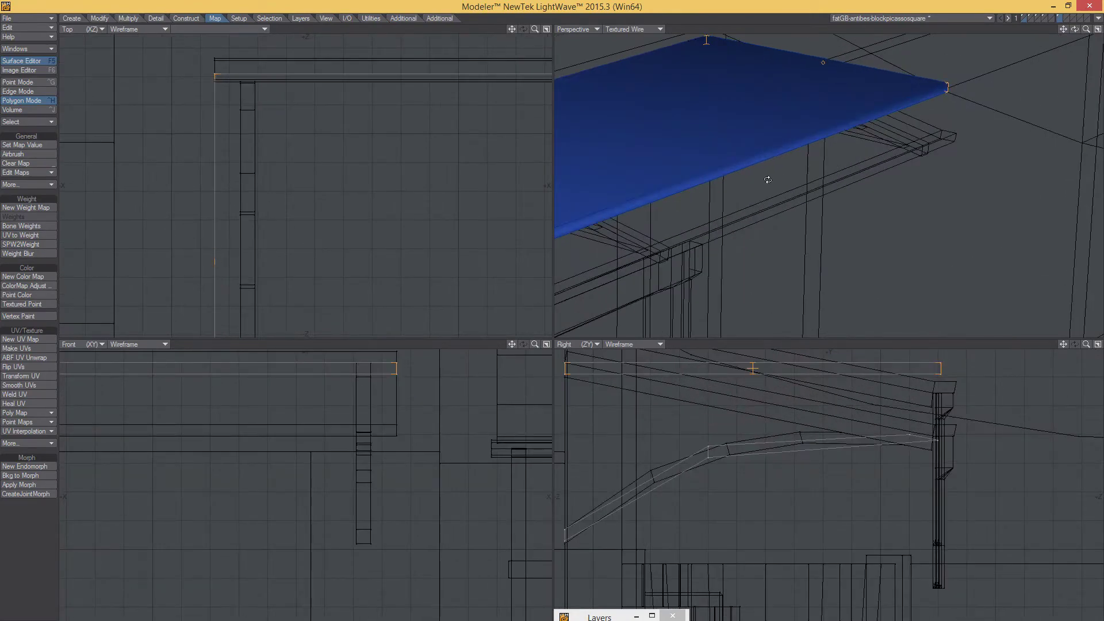
Raise the wall-side end points of the flat awning box to meet the awning's upper edge at the wall.
{"action": "left_click_drag", "start_coordinate": [767, 179], "coordinate": [890, 176], "text": "alt"}
{"action": "scroll", "coordinate": [737, 155], "scroll_direction": "down", "scroll_amount": 4}
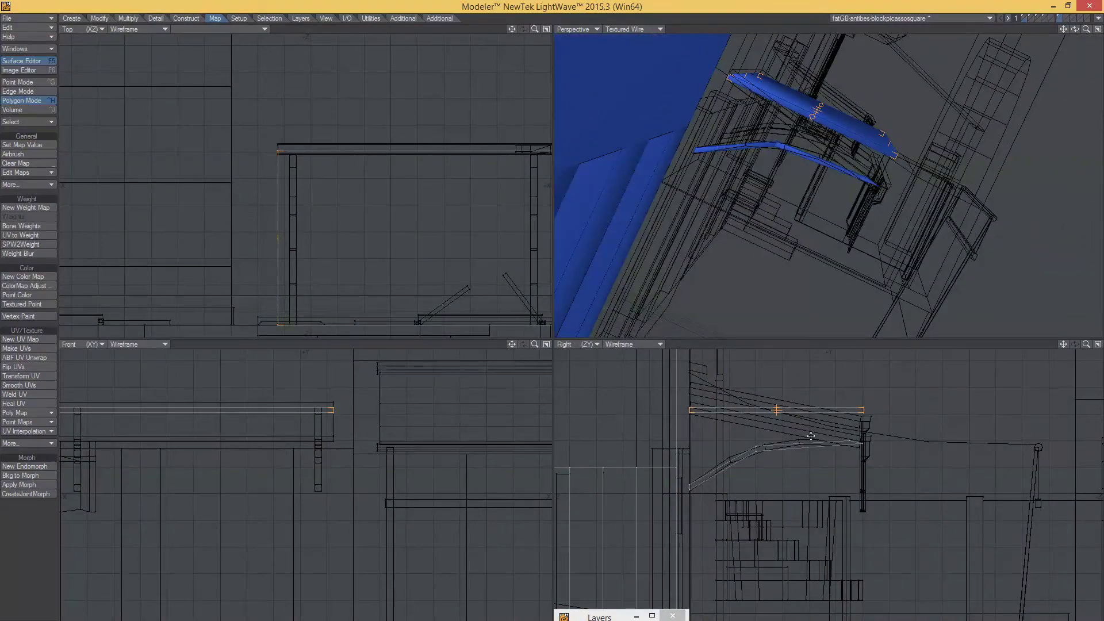
{"action": "left_click_drag", "start_coordinate": [714, 419], "coordinate": [766, 430], "text": "alt"}
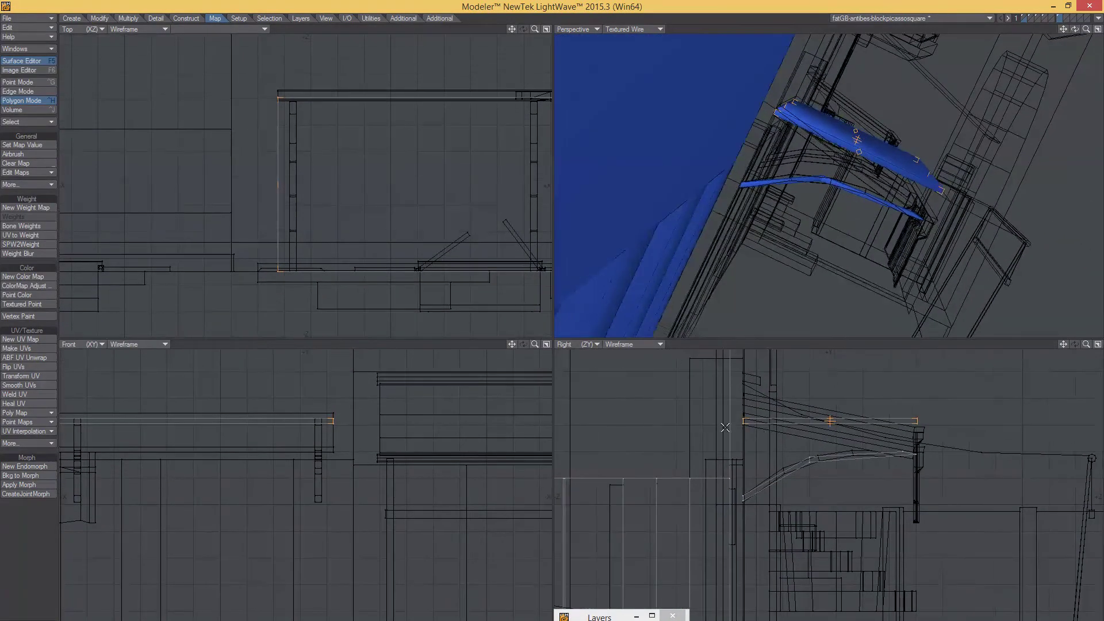
{"action": "key", "text": "space"}
{"action": "key", "text": "space"}
{"action": "key", "text": "space"}
{"action": "key", "text": "space"}
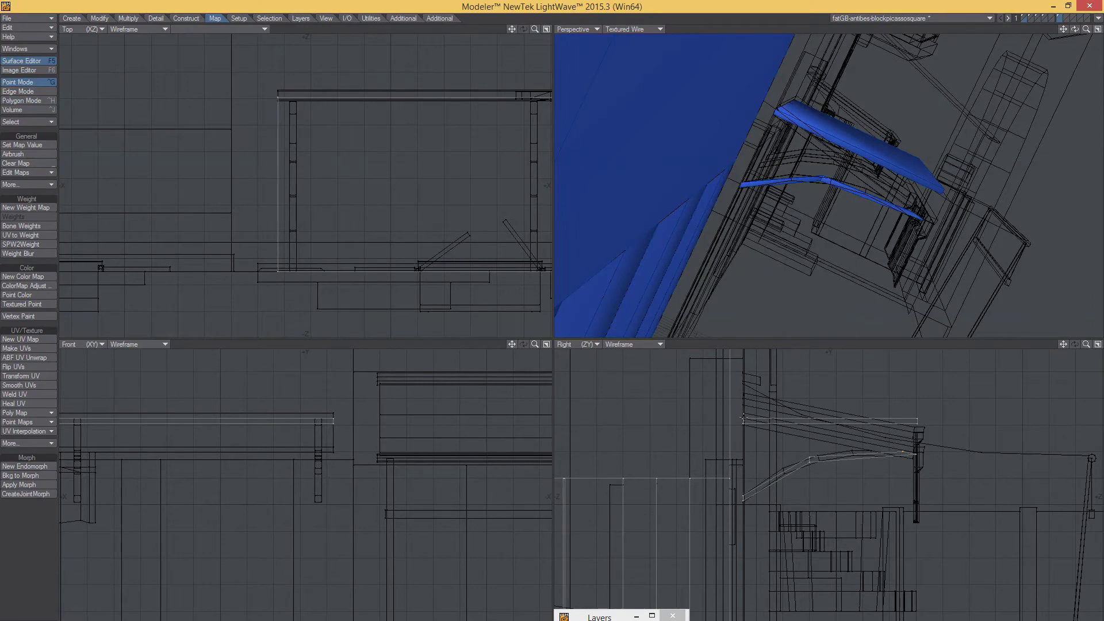
{"action": "scroll", "coordinate": [744, 440], "scroll_direction": "up", "scroll_amount": 3}
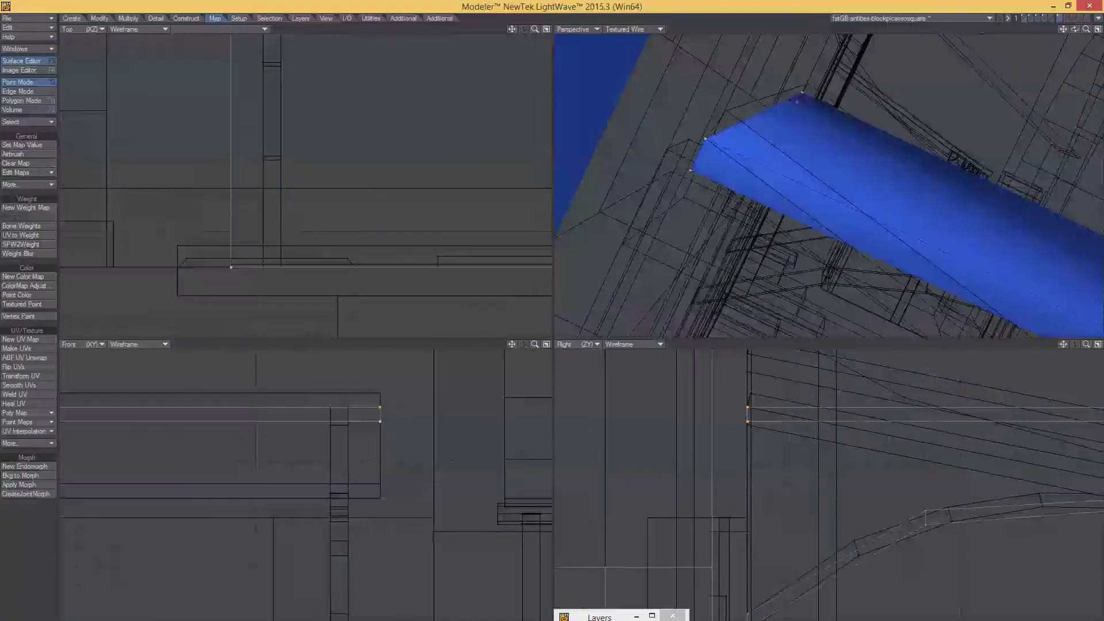
{"action": "left_click_drag", "start_coordinate": [747, 407], "coordinate": [748, 409]}
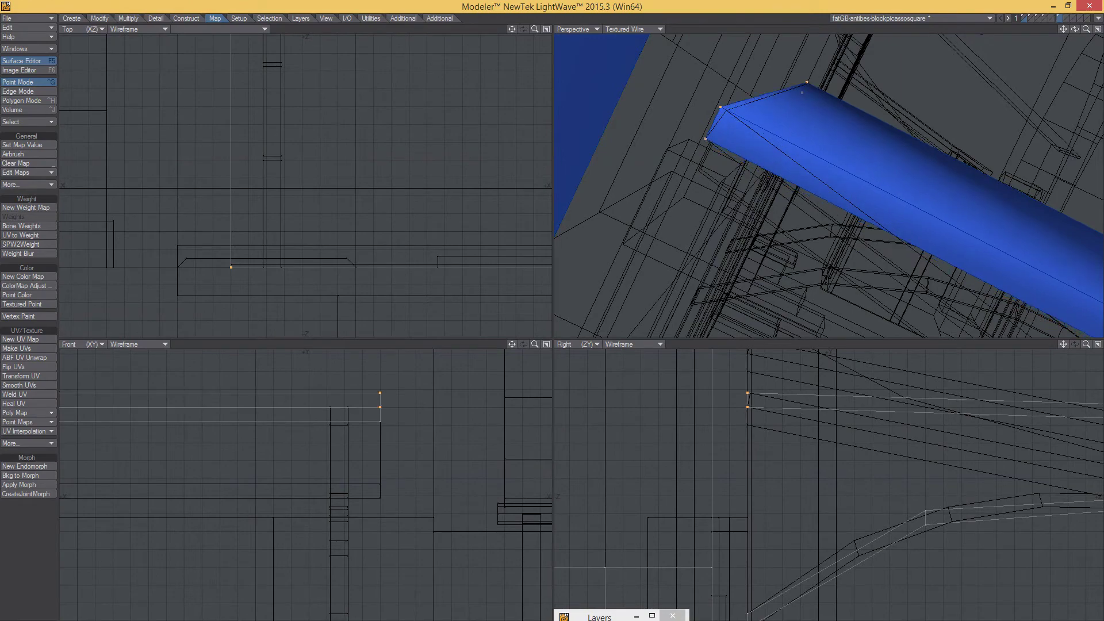
{"action": "scroll", "coordinate": [758, 432], "scroll_direction": "down", "scroll_amount": 3}
{"action": "key", "text": "slash"}
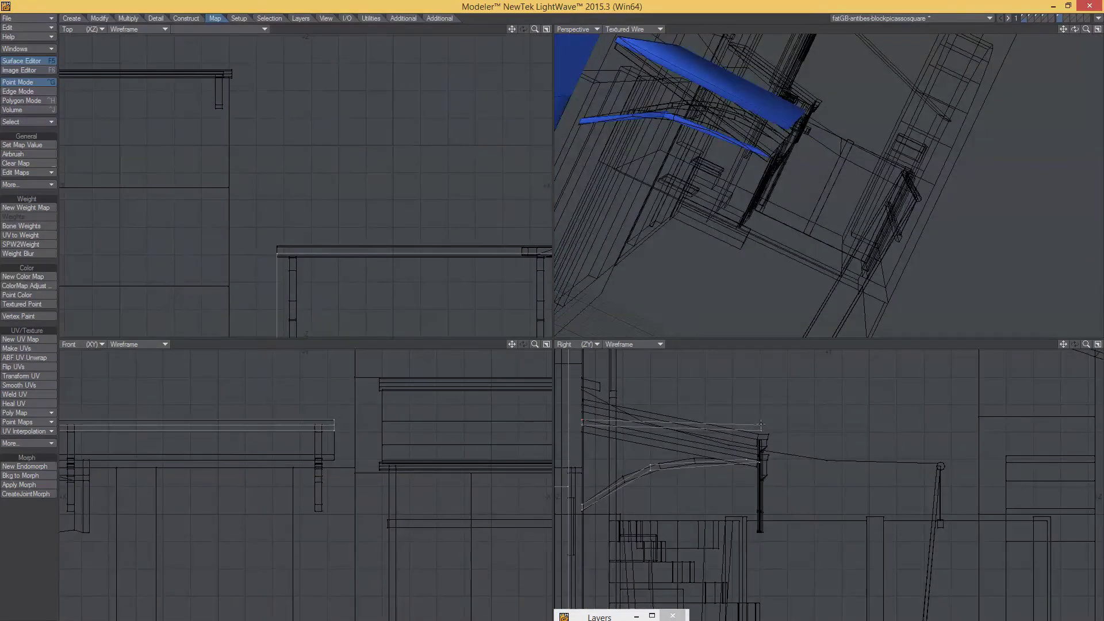
Lower the front end points of the flat box and shift them outward to follow the awning's slope to its front edge.
{"action": "scroll", "coordinate": [750, 440], "scroll_direction": "up", "scroll_amount": 3}
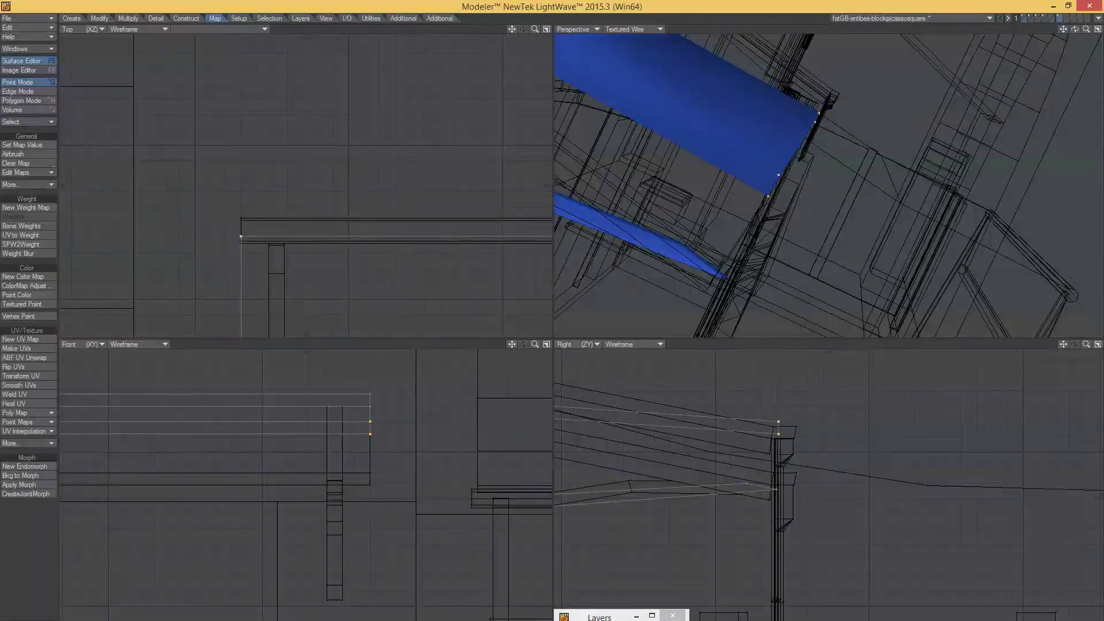
{"action": "left_click_drag", "start_coordinate": [757, 454], "coordinate": [757, 458]}
{"action": "left_click_drag", "start_coordinate": [751, 253], "coordinate": [709, 229], "text": "alt"}
{"action": "left_click_drag", "start_coordinate": [709, 229], "coordinate": [837, 277], "text": "alt+shift"}
{"action": "left_click_drag", "start_coordinate": [871, 428], "coordinate": [893, 439]}
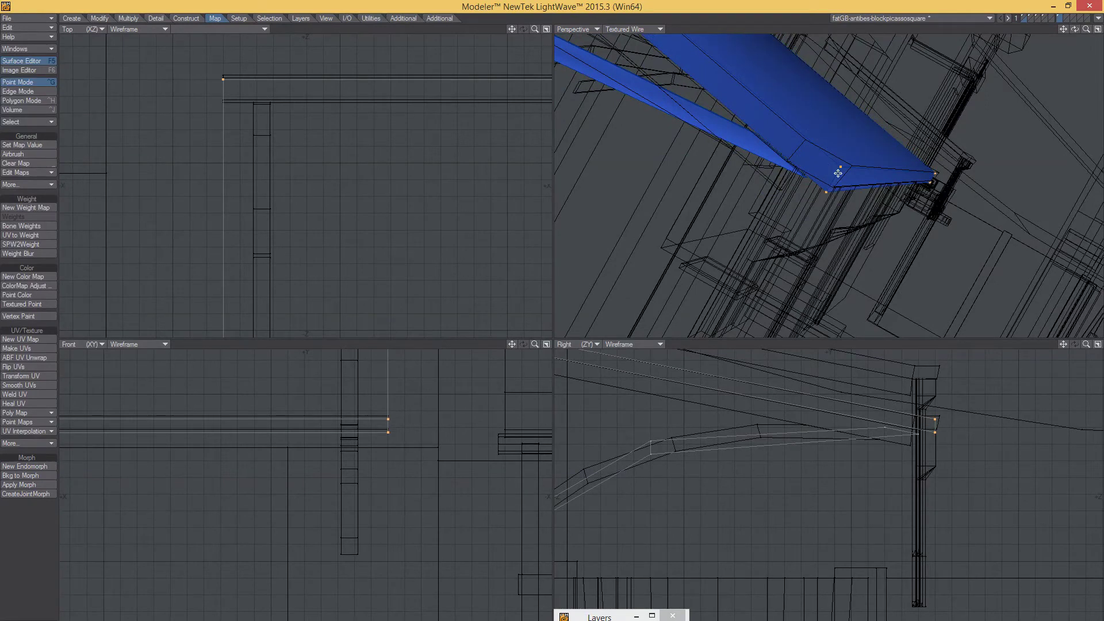
{"action": "left_click_drag", "start_coordinate": [893, 440], "coordinate": [895, 441]}
Adjust the outer tip points of the support arm hull so they sit beneath the sloped awning box.
{"action": "left_click_drag", "start_coordinate": [916, 274], "coordinate": [880, 232], "text": "alt"}
{"action": "left_click_drag", "start_coordinate": [917, 447], "coordinate": [811, 444], "text": "ctrl+alt"}
{"action": "mouse_move", "coordinate": [890, 440]}
{"action": "left_mouse_down", "text": "ctrl+alt"}
{"action": "mouse_move", "coordinate": [944, 445]}
{"action": "mouse_move", "coordinate": [866, 450]}
{"action": "mouse_move", "coordinate": [879, 448]}
{"action": "left_mouse_up", "text": "ctrl+alt"}
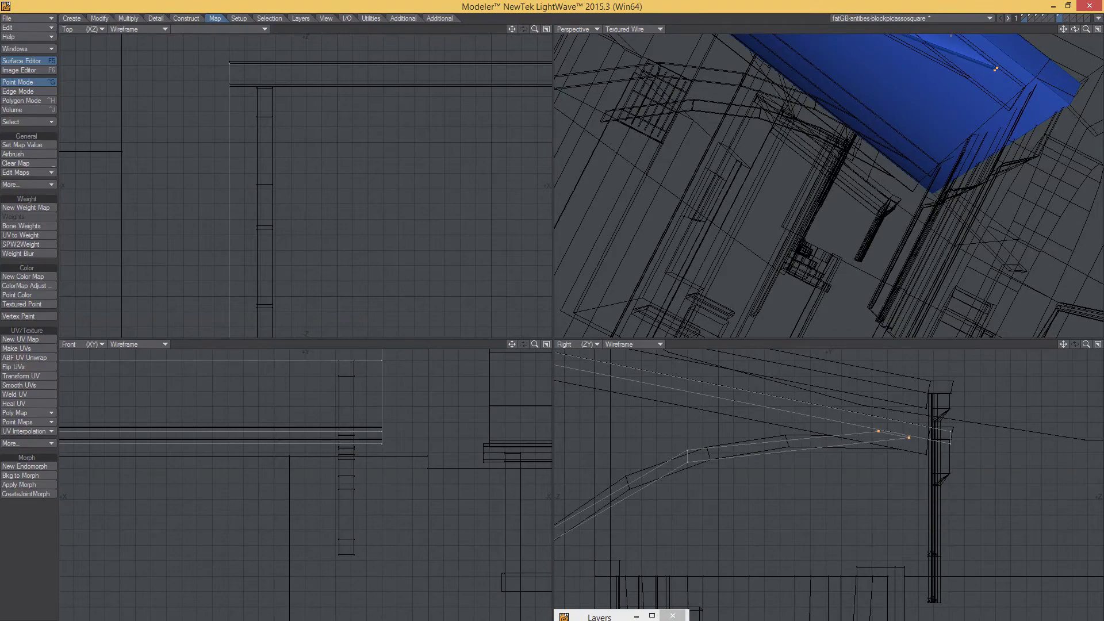
{"action": "left_click_drag", "start_coordinate": [949, 236], "coordinate": [971, 234], "text": "ctrl+alt"}
{"action": "left_click_drag", "start_coordinate": [972, 234], "coordinate": [858, 165], "text": "alt"}
Duplicate the support arm hull boxes onto the other two awning supports.
{"action": "key", "text": "ctrl+h"}
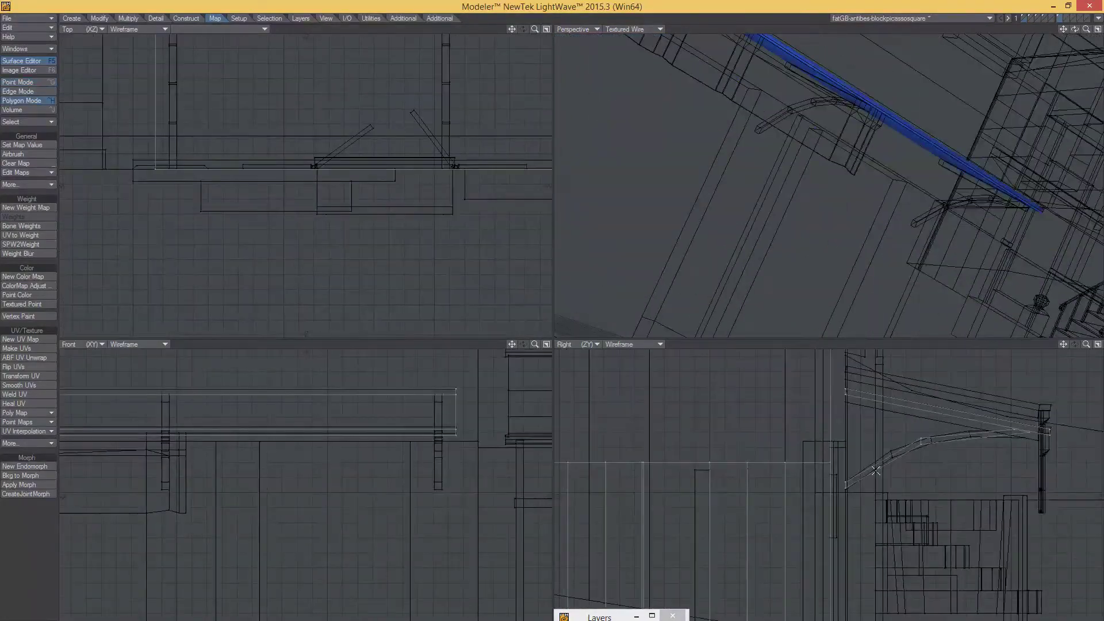
{"action": "left_click", "coordinate": [887, 454]}
{"action": "scroll", "coordinate": [388, 240], "scroll_direction": "down", "scroll_amount": 5}
{"action": "left_click_drag", "start_coordinate": [330, 242], "coordinate": [243, 261], "text": "alt"}
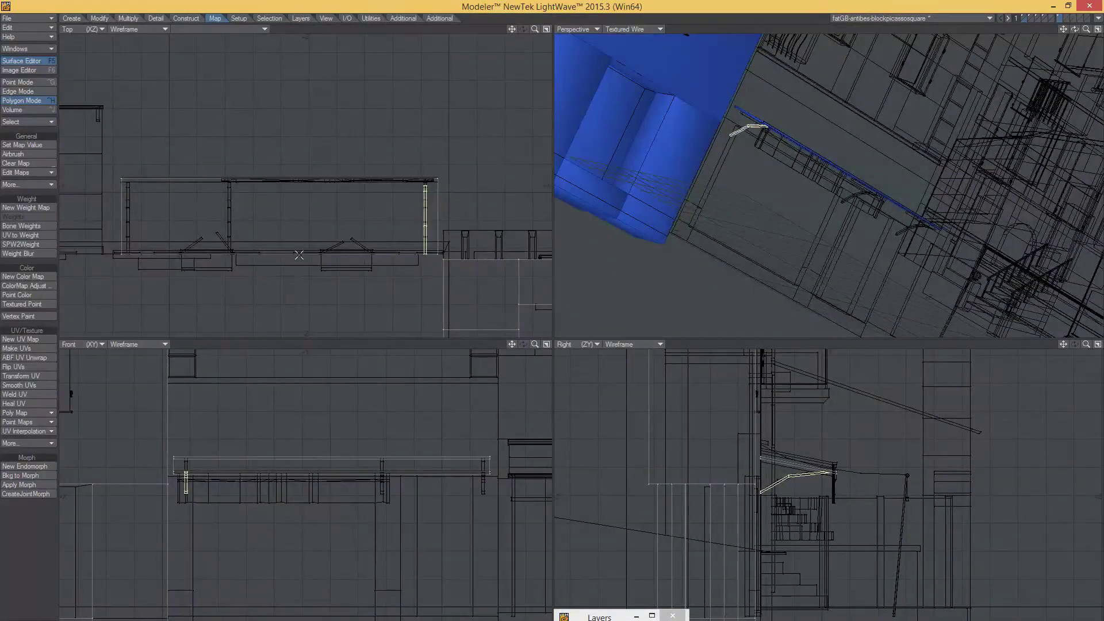
{"action": "left_click_drag", "start_coordinate": [425, 218], "coordinate": [229, 216]}
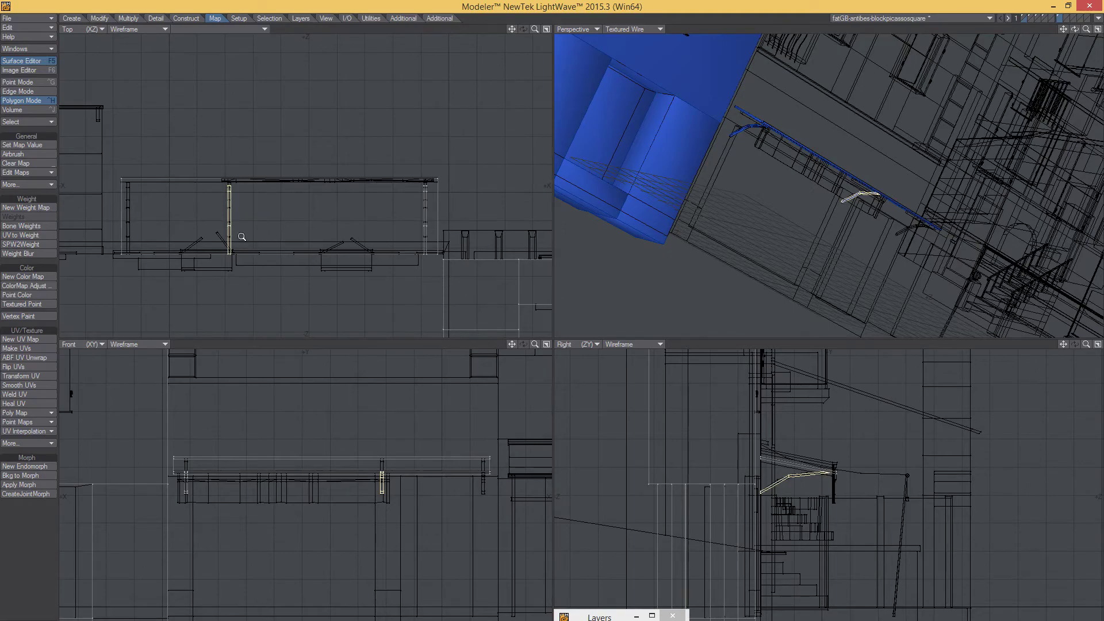
{"action": "left_click_drag", "start_coordinate": [756, 227], "coordinate": [883, 187], "text": "alt"}
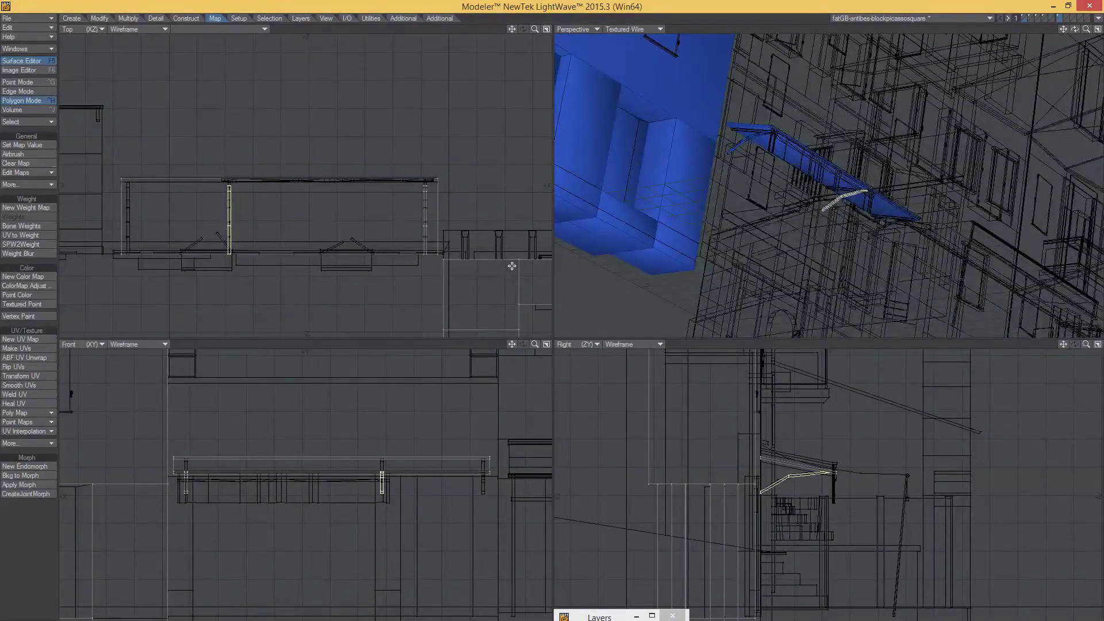
{"action": "left_click_drag", "start_coordinate": [319, 219], "coordinate": [218, 219]}
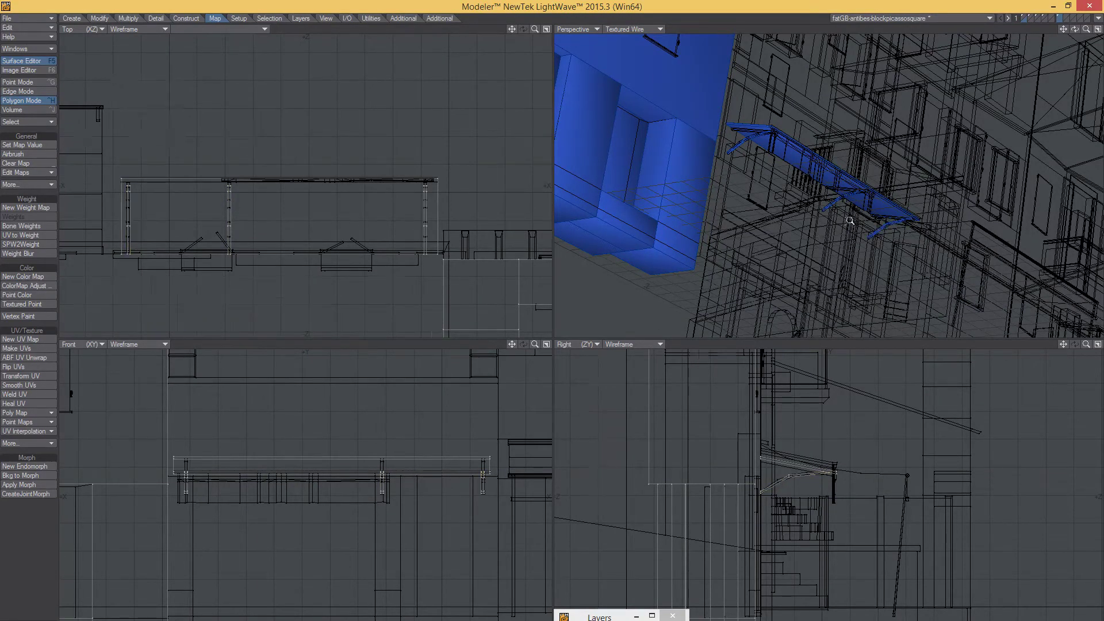
Check the placed hulls against the whole block and examine the arched facade section beside the stairs.
{"action": "key", "text": "a"}
{"action": "left_click_drag", "start_coordinate": [808, 207], "coordinate": [770, 249], "text": "alt"}
{"action": "key", "text": "a"}
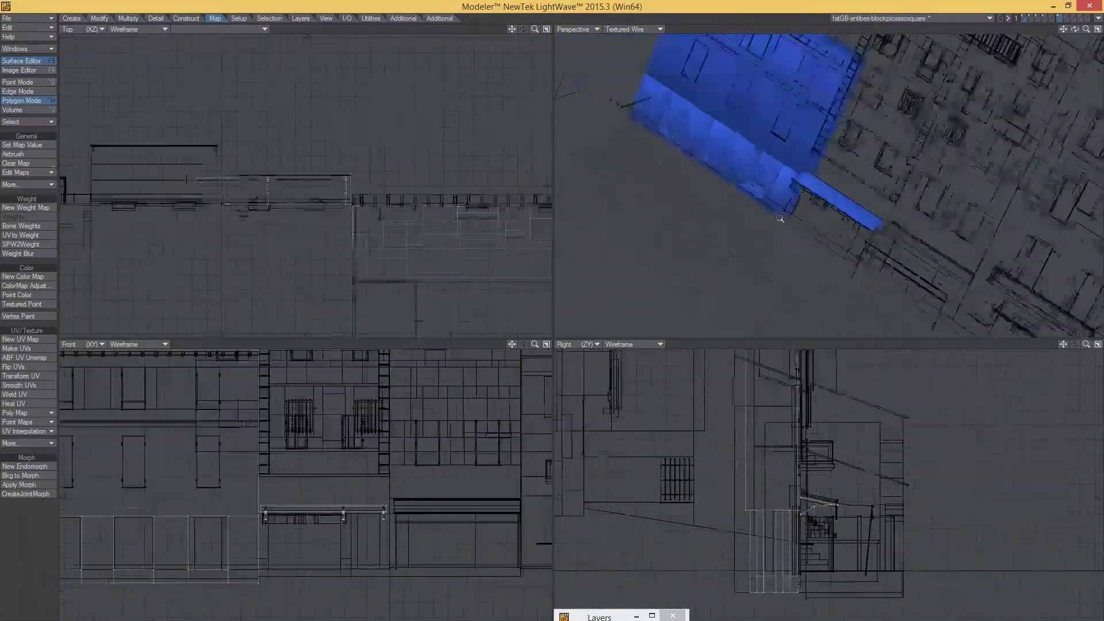
{"action": "left_click_drag", "start_coordinate": [954, 204], "coordinate": [772, 201], "text": "alt"}
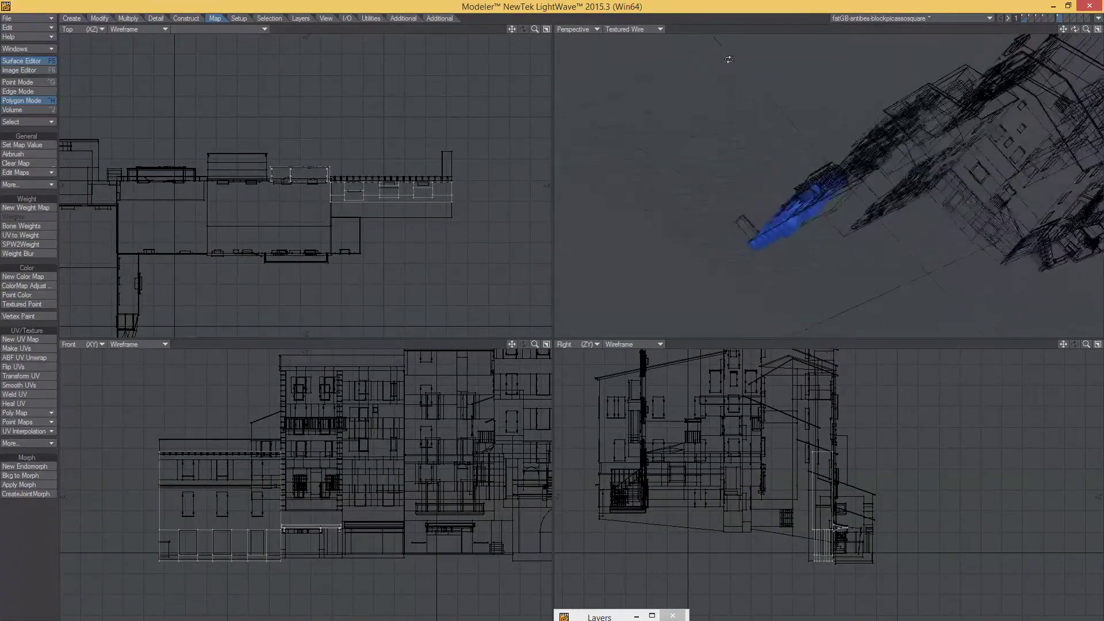
{"action": "left_click_drag", "start_coordinate": [751, 130], "coordinate": [899, 218], "text": "alt"}
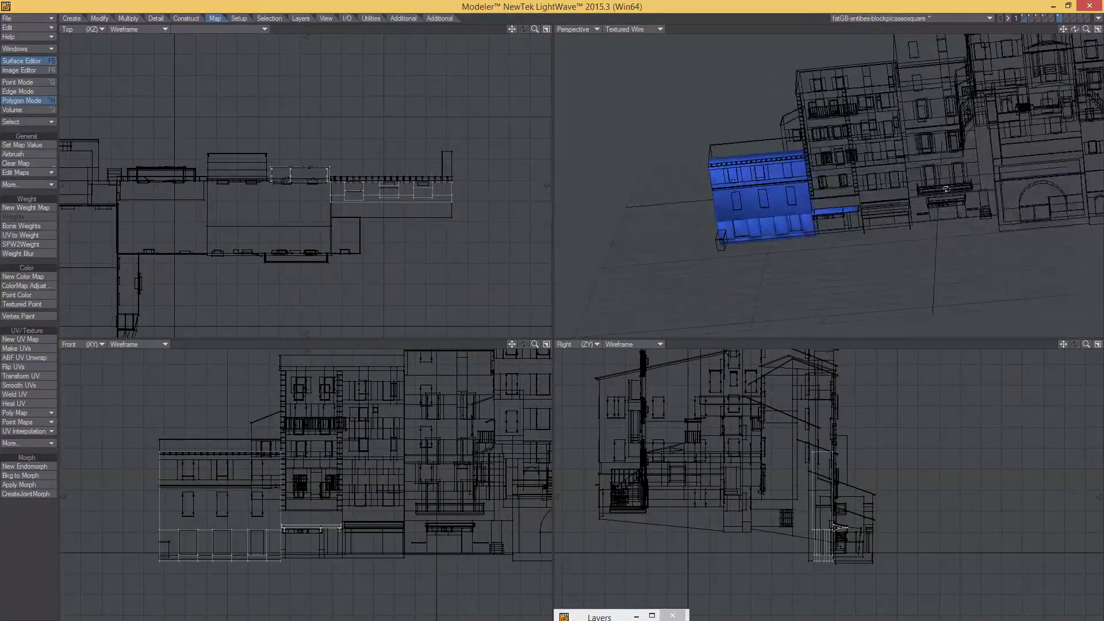
{"action": "left_click_drag", "start_coordinate": [947, 189], "coordinate": [834, 184], "text": "alt+shift"}
{"action": "left_click_drag", "start_coordinate": [834, 184], "coordinate": [833, 270], "text": "ctrl+alt"}
{"action": "left_click_drag", "start_coordinate": [833, 270], "coordinate": [737, 172], "text": "alt"}
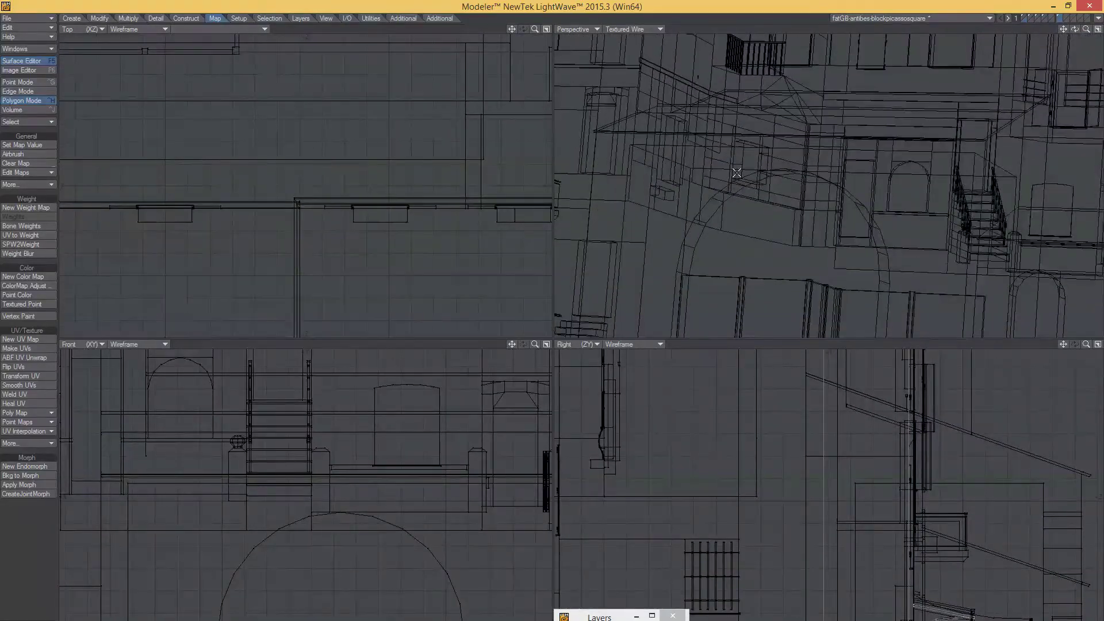
{"action": "left_click_drag", "start_coordinate": [305, 311], "coordinate": [375, 318], "text": "ctrl+alt"}
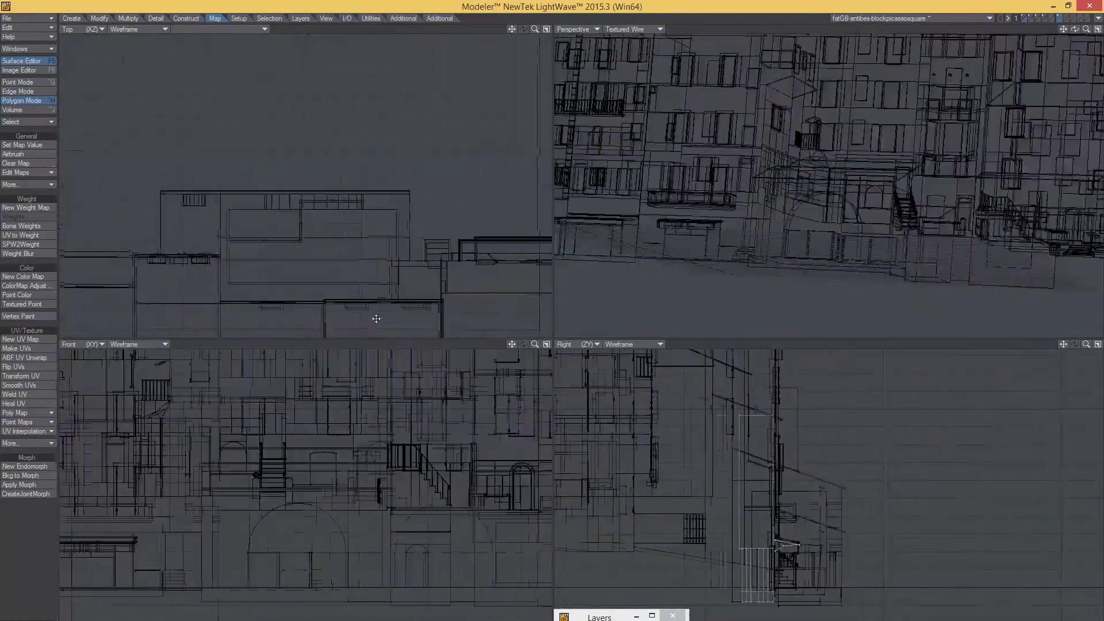
{"action": "left_click_drag", "start_coordinate": [248, 231], "coordinate": [352, 235], "text": "alt"}
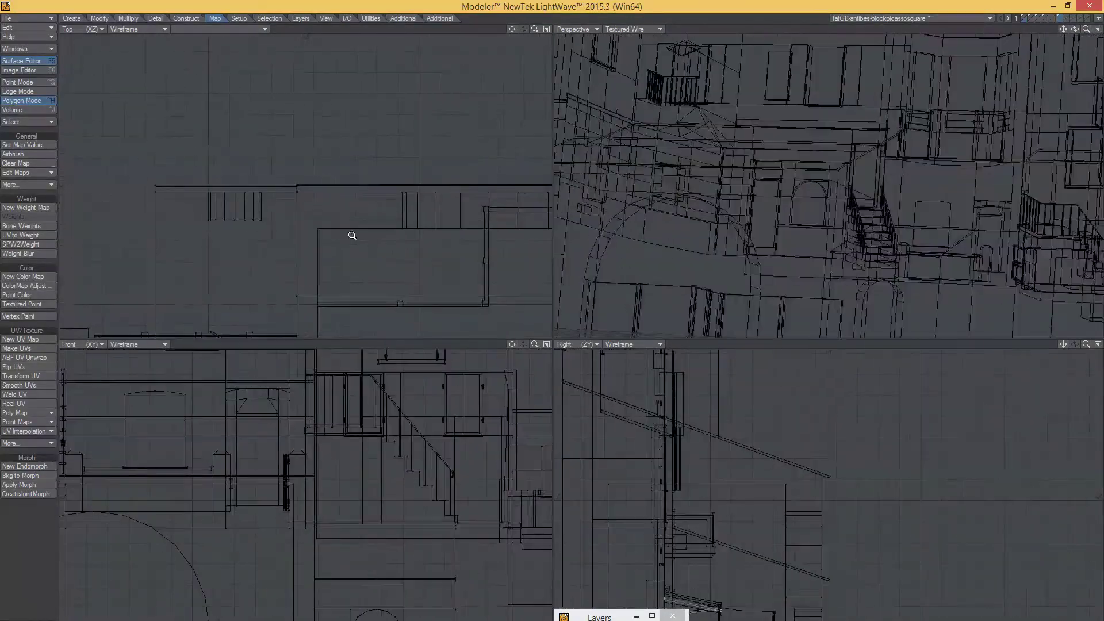
Create a tall box filling the wall pier beside the large arch, from the building's base to the top of the wall.
{"action": "left_click", "coordinate": [401, 193]}
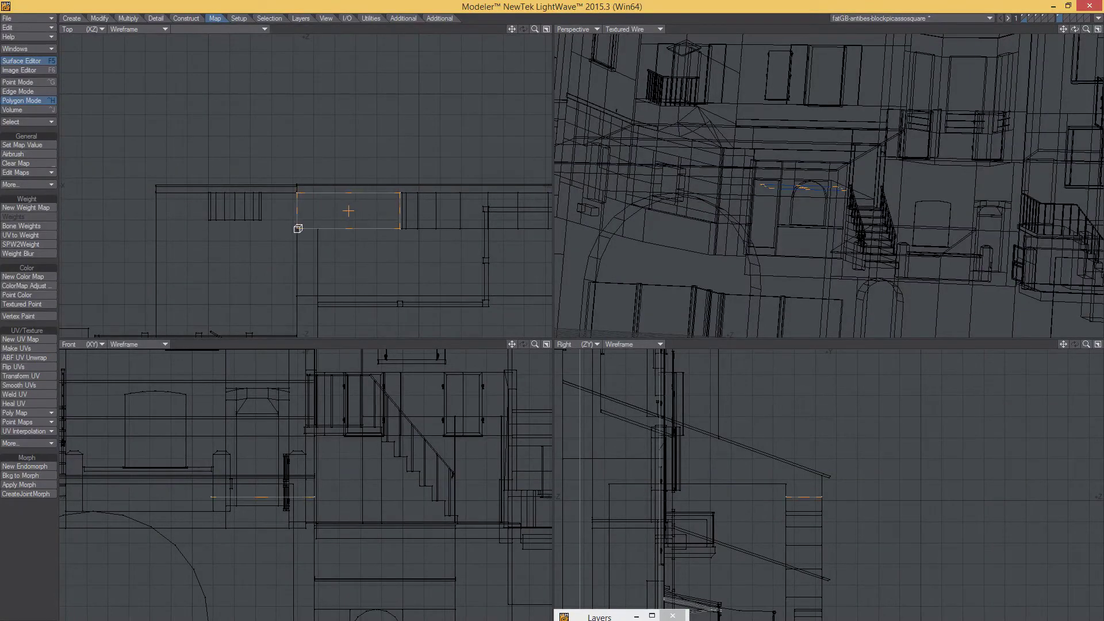
{"action": "left_click_drag", "start_coordinate": [254, 510], "coordinate": [261, 475]}
{"action": "left_click_drag", "start_coordinate": [258, 546], "coordinate": [288, 376], "text": "alt"}
{"action": "left_click_drag", "start_coordinate": [288, 446], "coordinate": [282, 571]}
{"action": "left_click_drag", "start_coordinate": [262, 418], "coordinate": [259, 531], "text": "alt"}
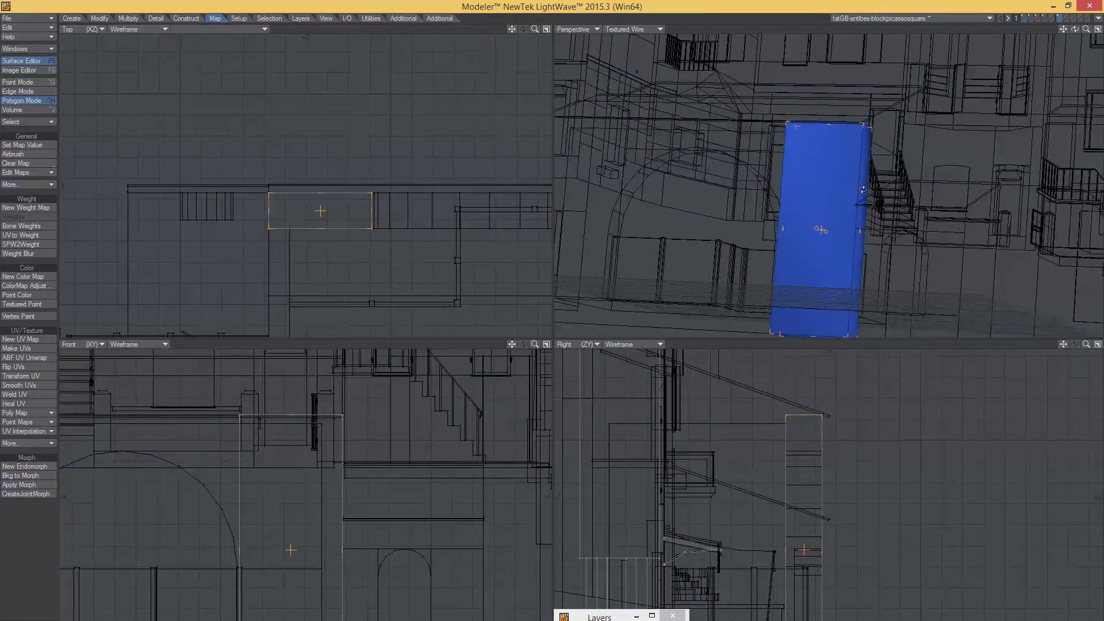
{"action": "left_click_drag", "start_coordinate": [863, 189], "coordinate": [383, 462], "text": "alt"}
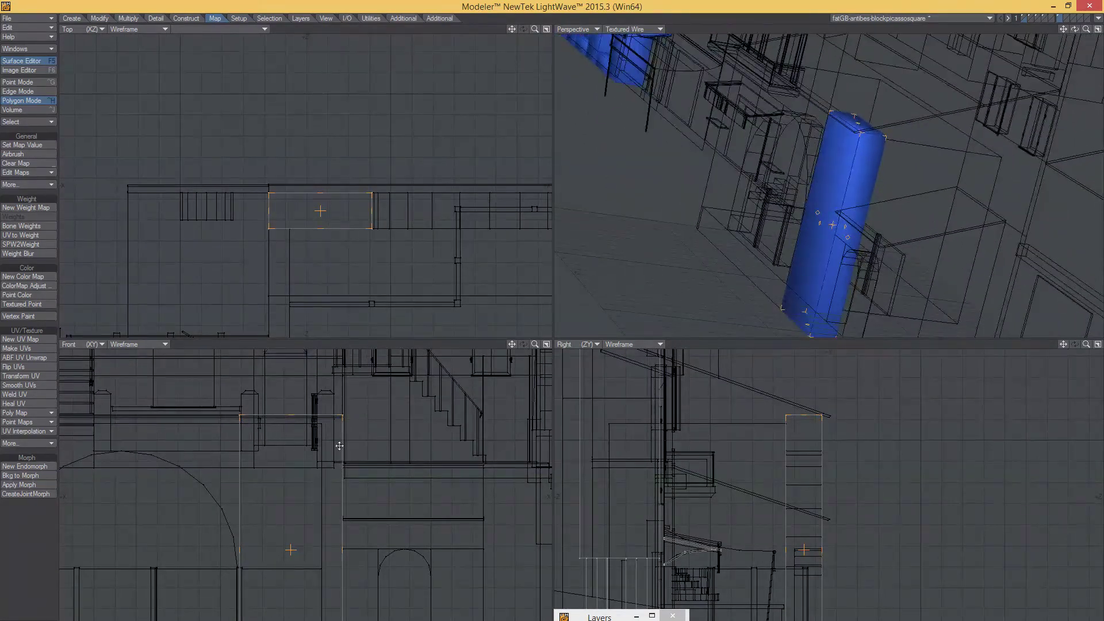
{"action": "scroll", "coordinate": [802, 438], "scroll_direction": "up", "scroll_amount": 2}
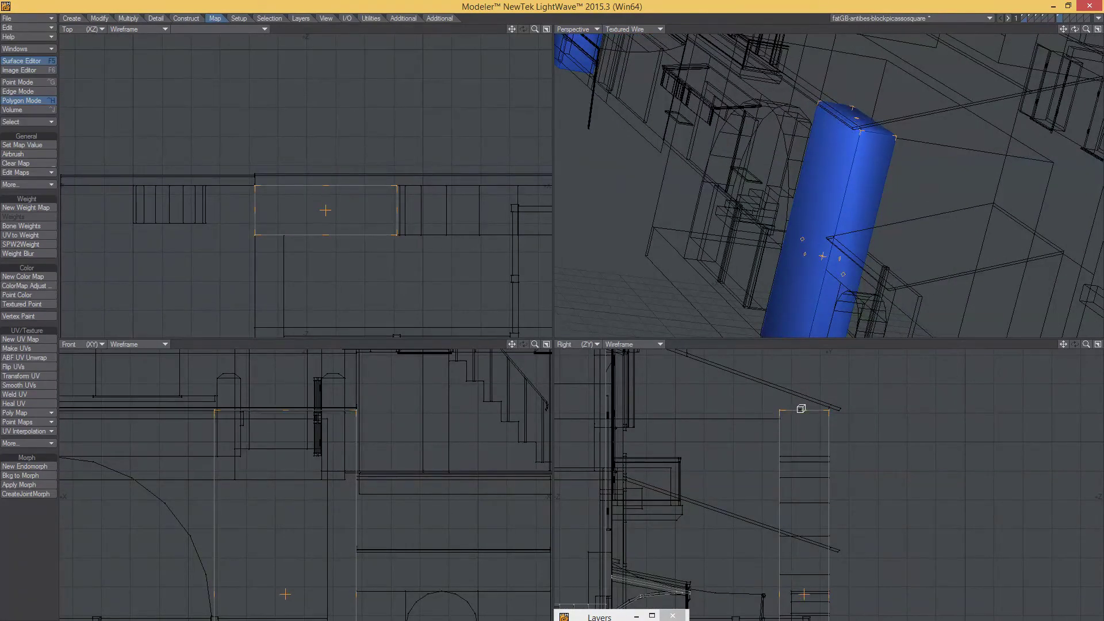
{"action": "scroll", "coordinate": [807, 454], "scroll_direction": "down", "scroll_amount": 4}
{"action": "left_click_drag", "start_coordinate": [782, 508], "coordinate": [771, 434], "text": "alt"}
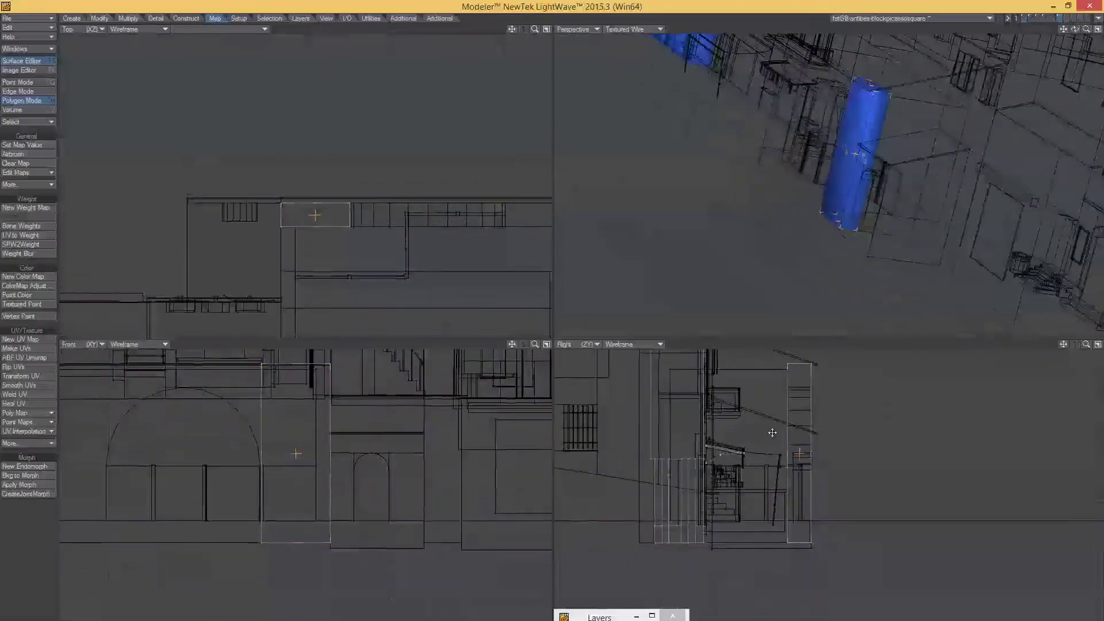
{"action": "scroll", "coordinate": [781, 431], "scroll_direction": "up", "scroll_amount": 1}
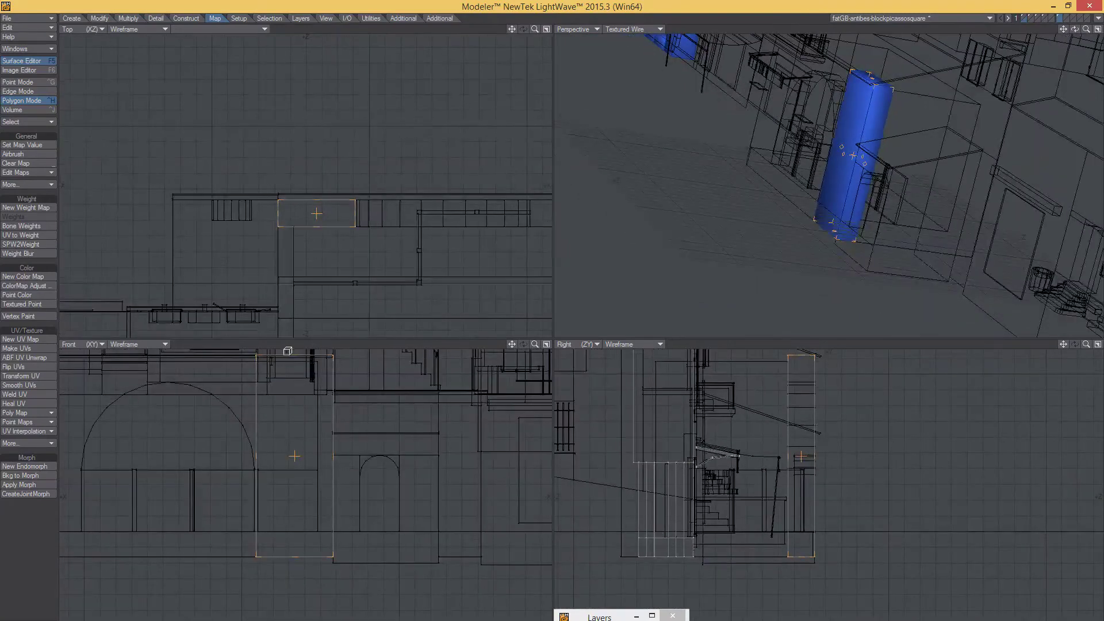
{"action": "key", "text": "space"}
{"action": "key", "text": "space"}
{"action": "key", "text": "space"}
{"action": "key", "text": "space"}
{"action": "left_click", "coordinate": [254, 419]}
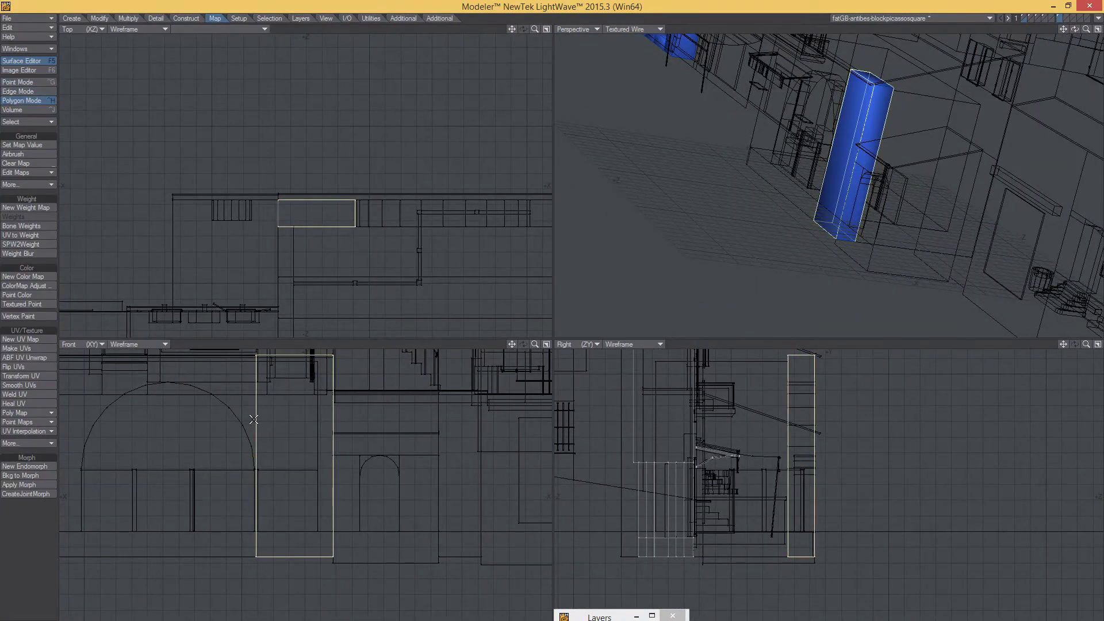
{"action": "key", "text": "ctrl+c"}
{"action": "key", "text": "ctrl+v"}
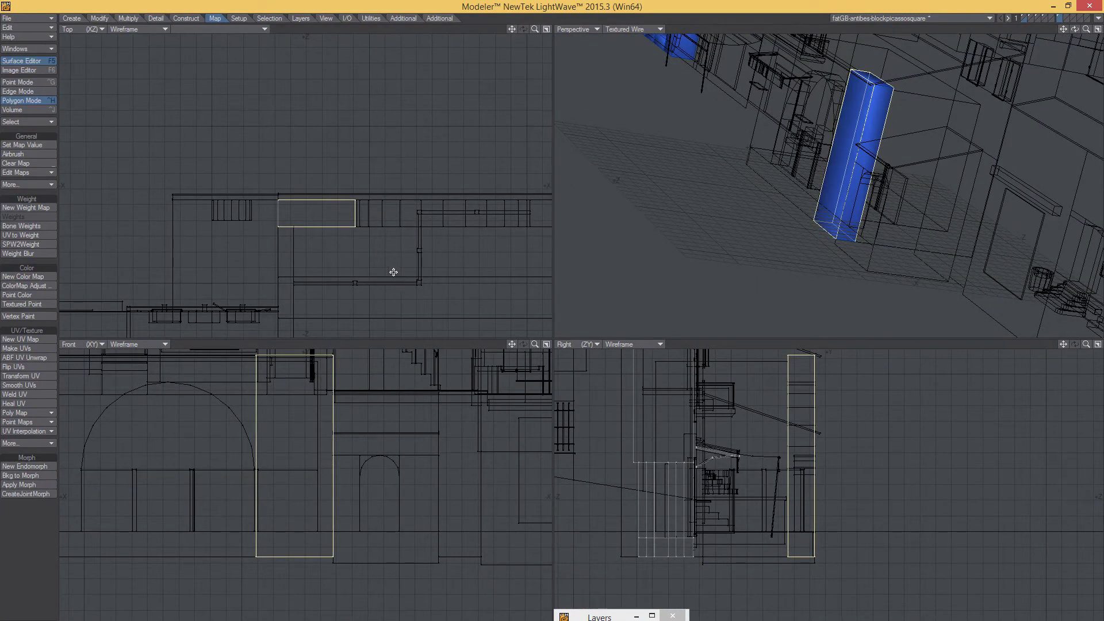
{"action": "key", "text": "t"}
{"action": "left_click_drag", "start_coordinate": [394, 271], "coordinate": [523, 282], "text": "alt"}
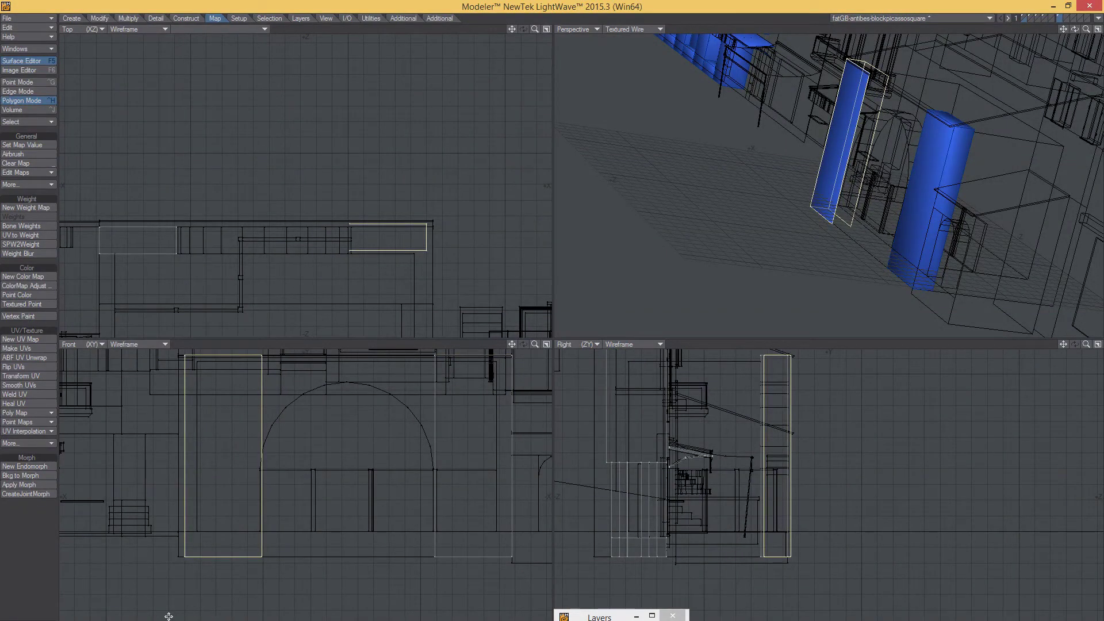
{"action": "key", "text": "Delete"}
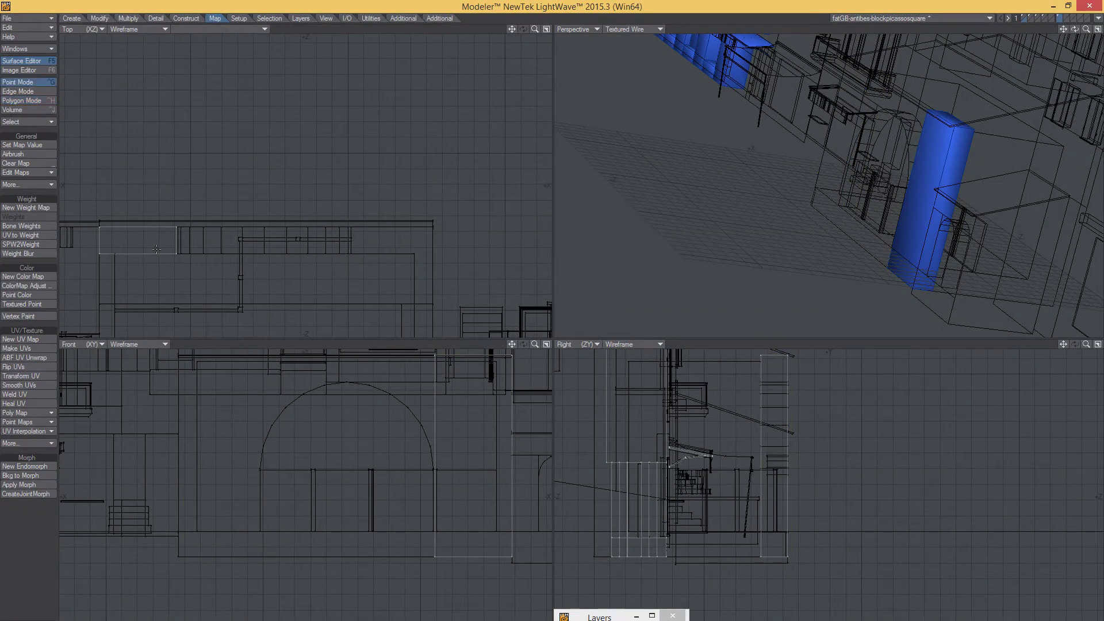
Duplicate the pier box onto the opposite side of the large arch and stretch its outer side to the building corner.
{"action": "left_click", "coordinate": [153, 254]}
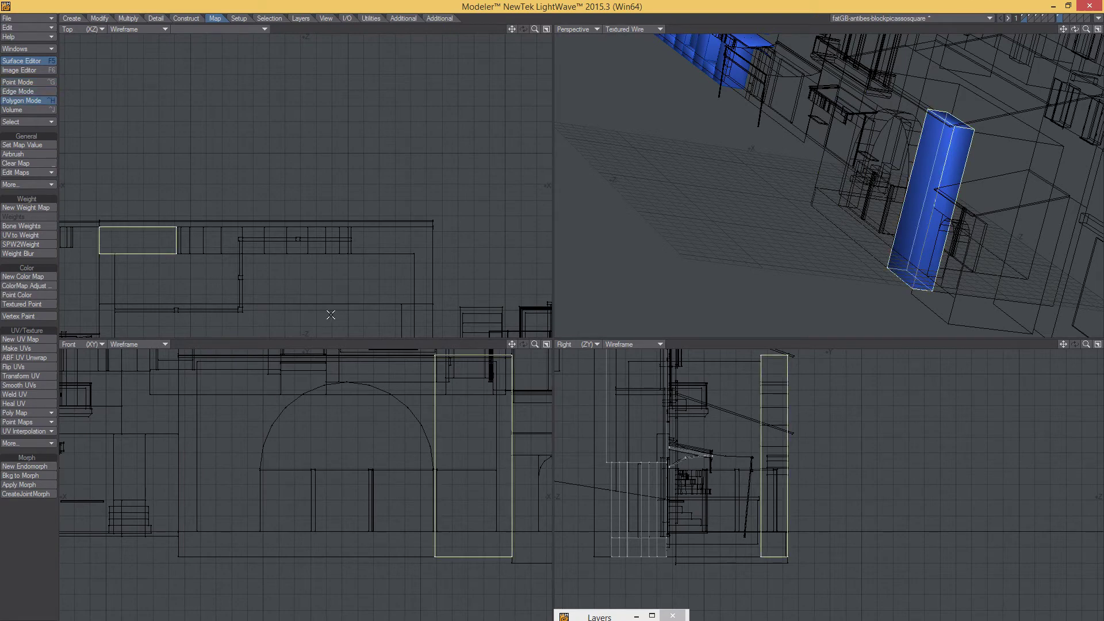
{"action": "left_click_drag", "start_coordinate": [319, 300], "coordinate": [571, 300]}
{"action": "key", "text": "ctrl+g"}
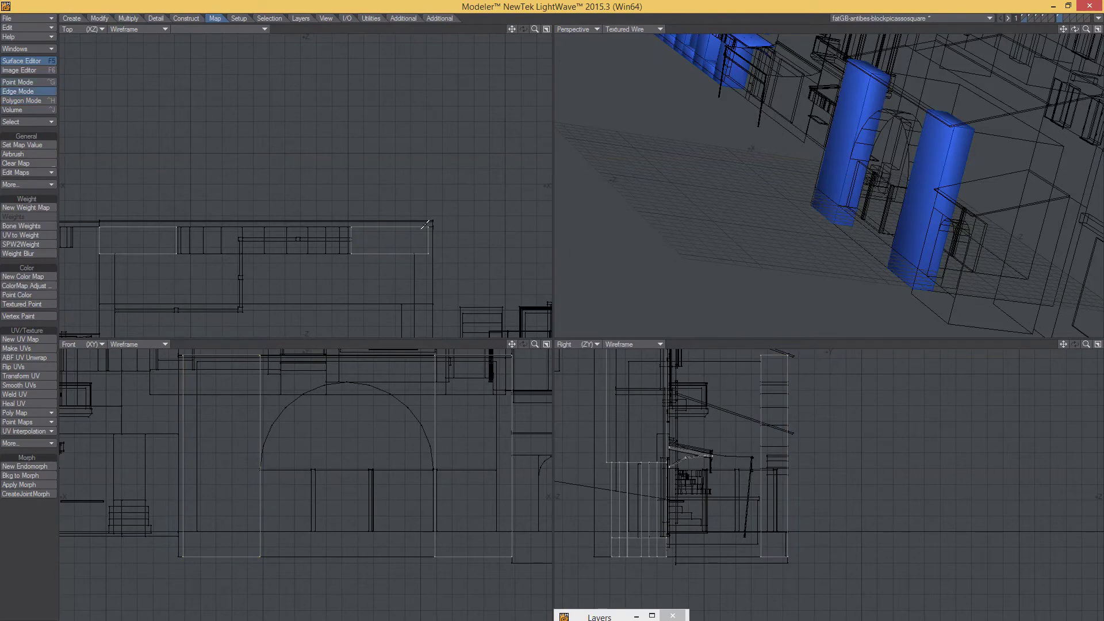
{"action": "left_click_drag", "start_coordinate": [397, 239], "coordinate": [401, 240]}
Draw a tall narrow rectangle against the arch-side edge of the first pier, from the wall's top down to where the arch begins.
{"action": "left_click_drag", "start_coordinate": [706, 215], "coordinate": [900, 218], "text": "alt"}
{"action": "left_click_drag", "start_coordinate": [315, 422], "coordinate": [303, 471], "text": "alt+shift"}
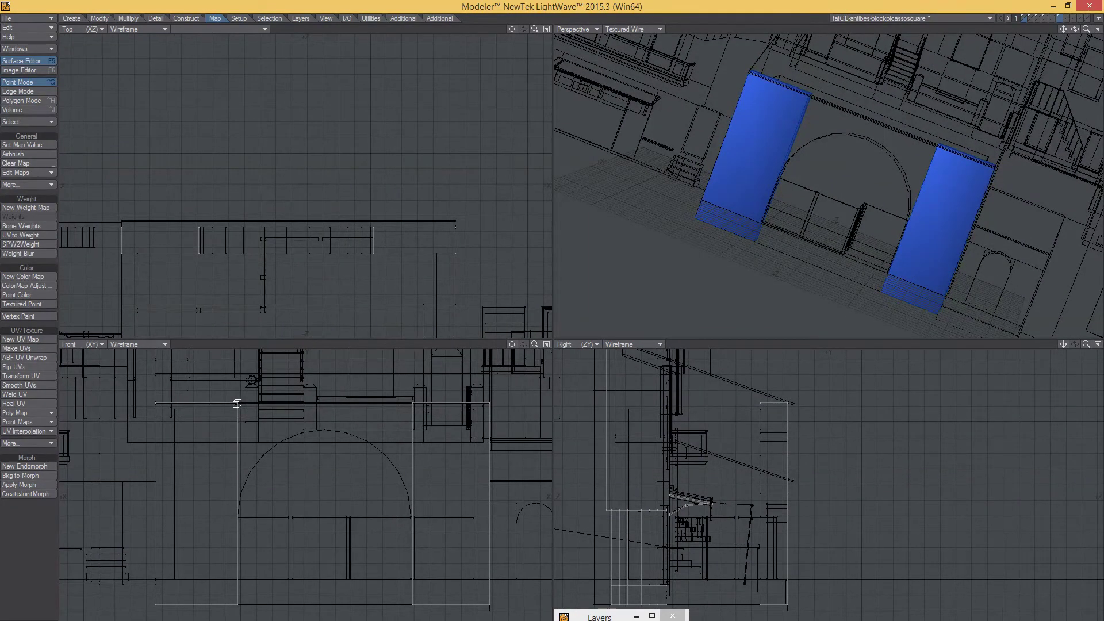
{"action": "left_click_drag", "start_coordinate": [237, 404], "coordinate": [267, 502]}
{"action": "scroll", "coordinate": [267, 501], "scroll_direction": "up", "scroll_amount": 5}
{"action": "left_click_drag", "start_coordinate": [224, 444], "coordinate": [278, 458], "text": "alt"}
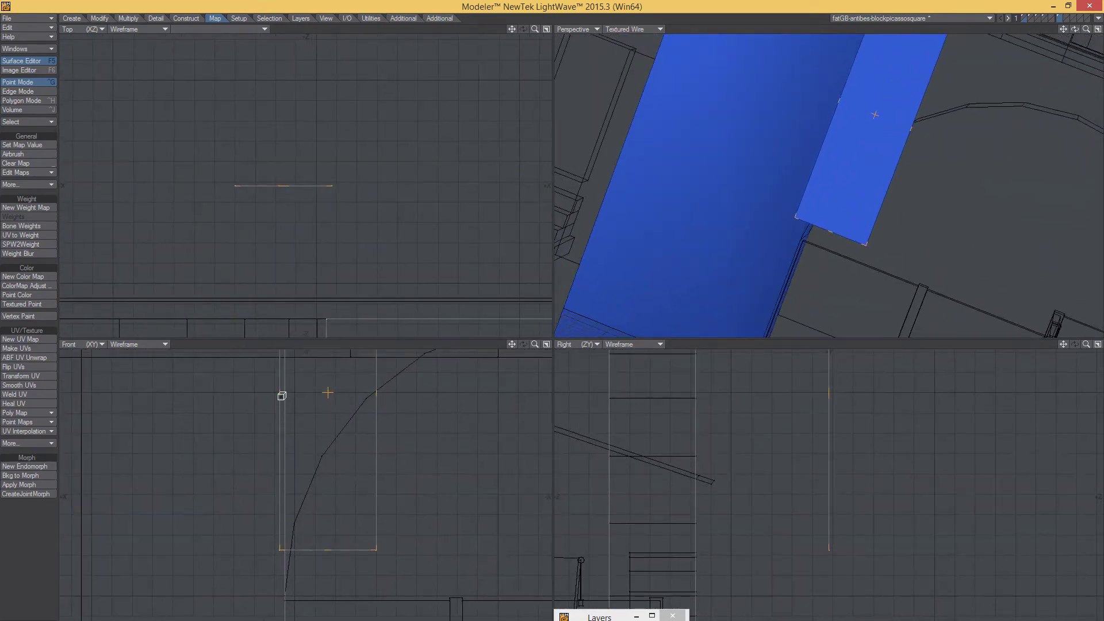
{"action": "left_click_drag", "start_coordinate": [282, 395], "coordinate": [286, 395]}
{"action": "left_click_drag", "start_coordinate": [331, 548], "coordinate": [330, 572]}
{"action": "key", "text": "a"}
{"action": "key", "text": "g"}
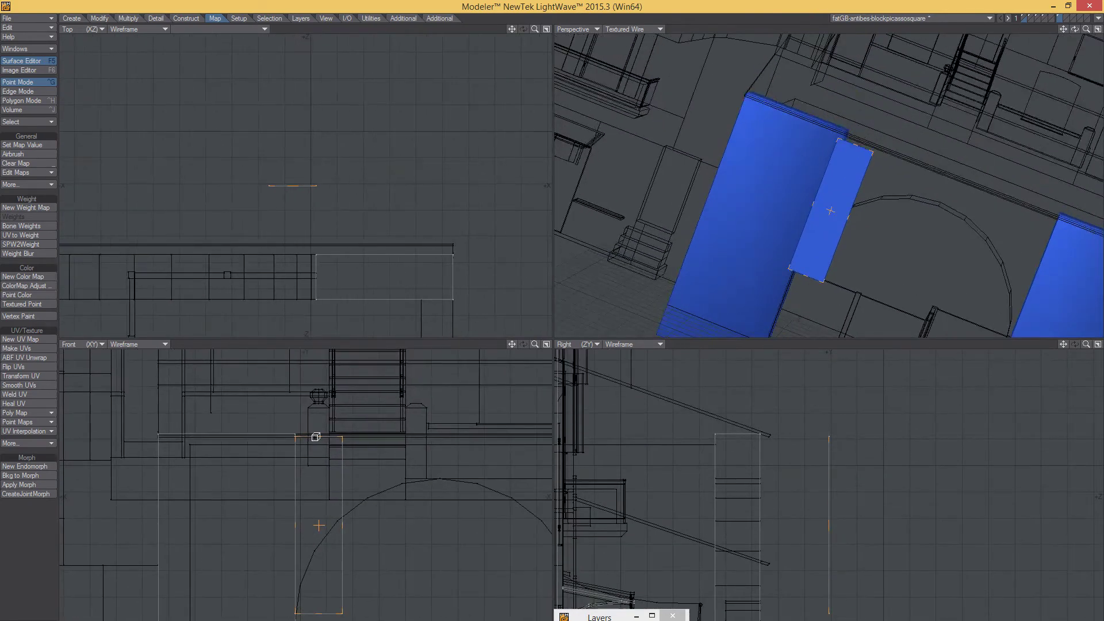
{"action": "left_click_drag", "start_coordinate": [316, 437], "coordinate": [378, 511]}
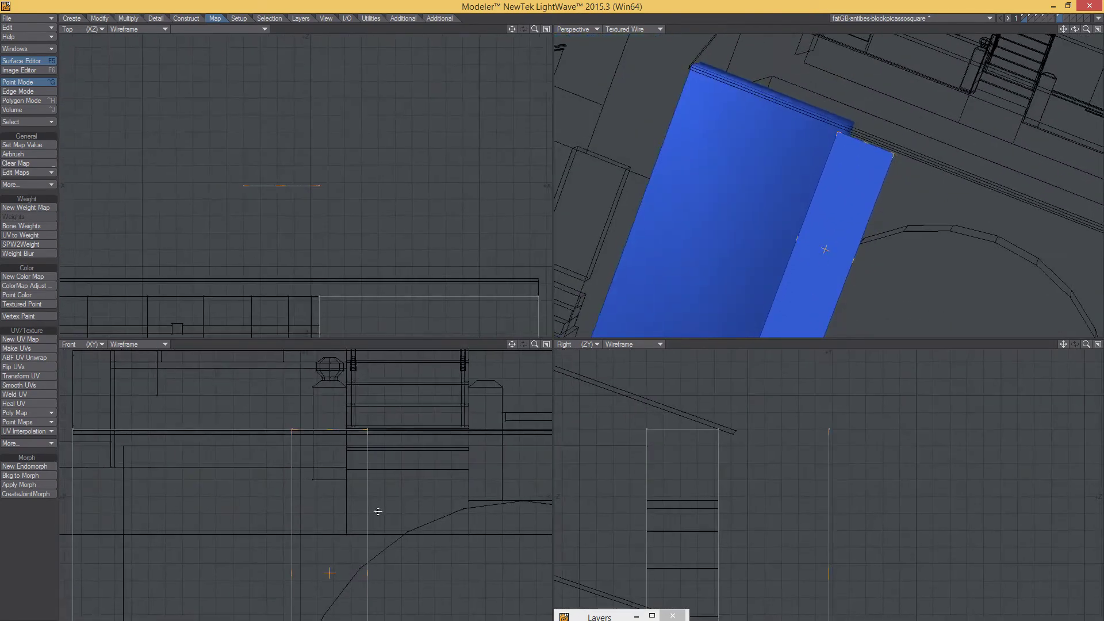
Extend the new rectangle in depth into a box that matches the thickness of the arch wall.
{"action": "key", "text": "g"}
{"action": "left_click_drag", "start_coordinate": [828, 504], "coordinate": [647, 506]}
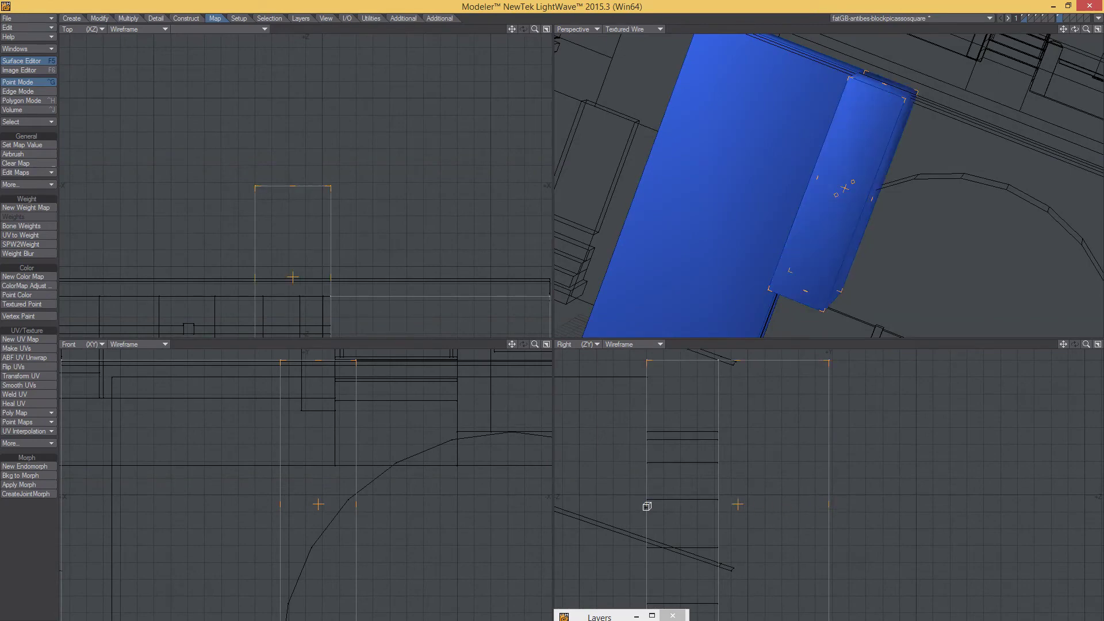
{"action": "left_click_drag", "start_coordinate": [818, 496], "coordinate": [743, 511]}
{"action": "scroll", "coordinate": [705, 502], "scroll_direction": "up", "scroll_amount": 4}
{"action": "left_click_drag", "start_coordinate": [819, 513], "coordinate": [675, 511], "text": "ctrl+alt"}
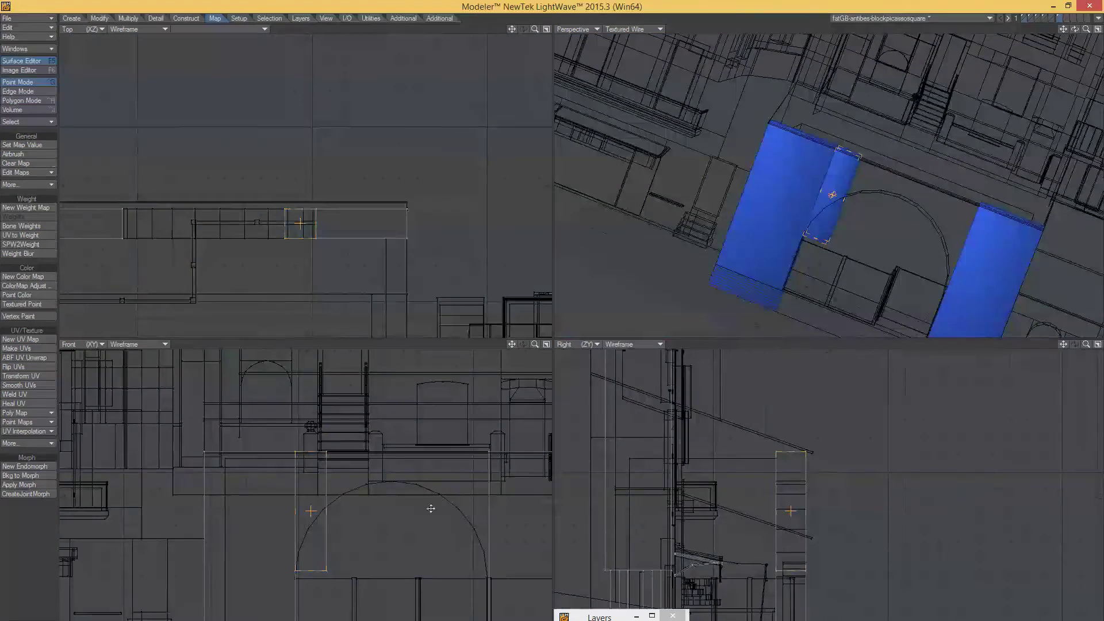
Pull the box's inner corner points inward to form a wedge with a slanted side following the start of the arch curve.
{"action": "left_click_drag", "start_coordinate": [324, 545], "coordinate": [419, 338], "text": "alt"}
{"action": "left_click", "coordinate": [406, 510]}
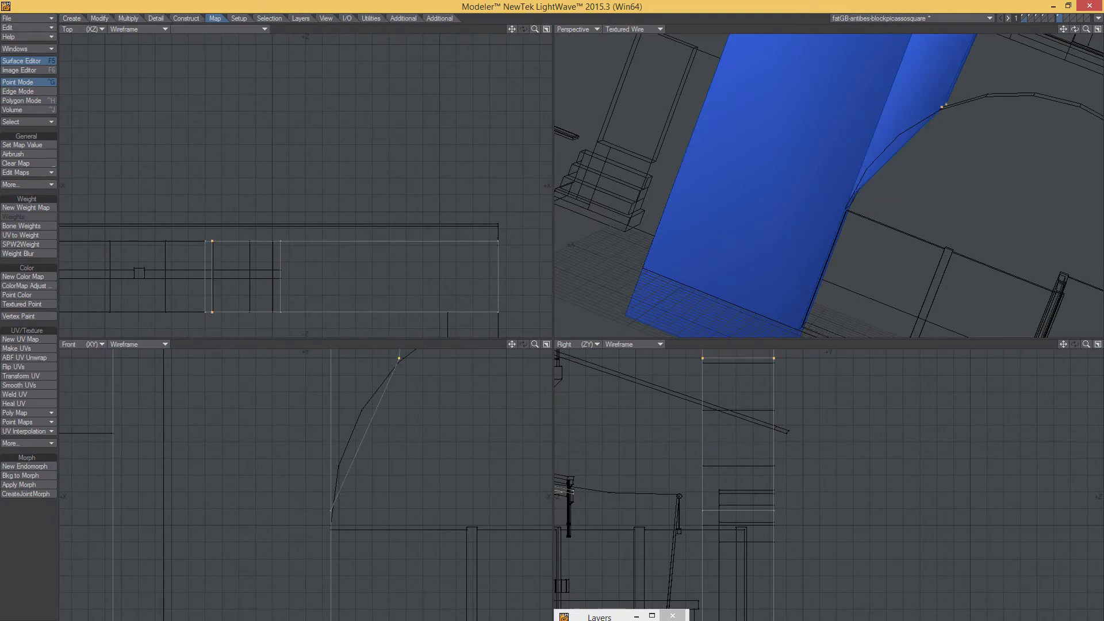
{"action": "left_click_drag", "start_coordinate": [907, 305], "coordinate": [942, 170], "text": "alt"}
{"action": "left_click_drag", "start_coordinate": [435, 437], "coordinate": [434, 541], "text": "alt"}
{"action": "mouse_move", "coordinate": [399, 467]}
{"action": "left_mouse_down"}
{"action": "mouse_move", "coordinate": [382, 462]}
{"action": "mouse_move", "coordinate": [448, 437]}
{"action": "mouse_move", "coordinate": [401, 474]}
{"action": "left_mouse_up"}
{"action": "left_click_drag", "start_coordinate": [911, 229], "coordinate": [891, 236]}
{"action": "left_click_drag", "start_coordinate": [489, 415], "coordinate": [423, 352]}
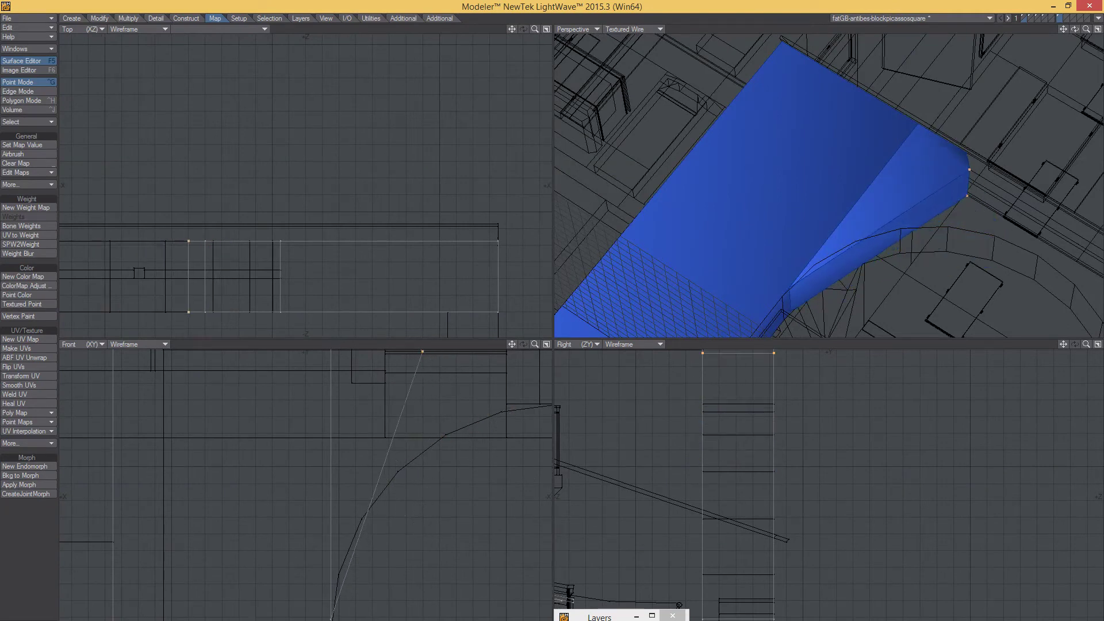
Place the wedge's upper inner points on the wall's top edge and its lower inner points on the arch curve.
{"action": "left_click_drag", "start_coordinate": [434, 495], "coordinate": [432, 535], "text": "alt"}
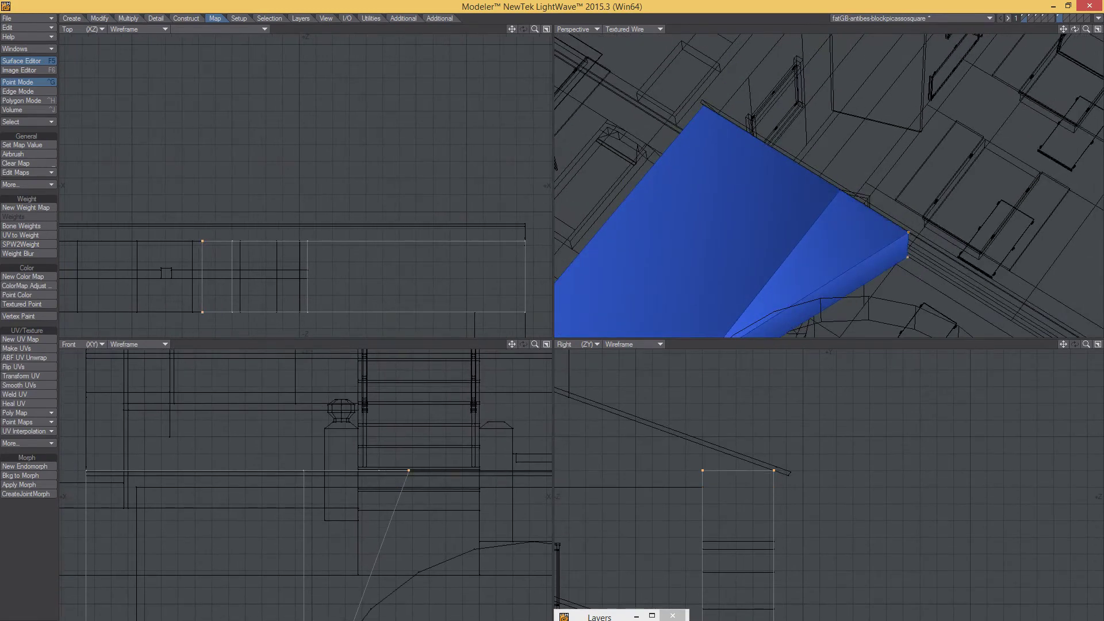
{"action": "left_click_drag", "start_coordinate": [409, 471], "coordinate": [409, 471]}
{"action": "left_click_drag", "start_coordinate": [423, 538], "coordinate": [434, 483]}
{"action": "left_click_drag", "start_coordinate": [429, 399], "coordinate": [427, 373]}
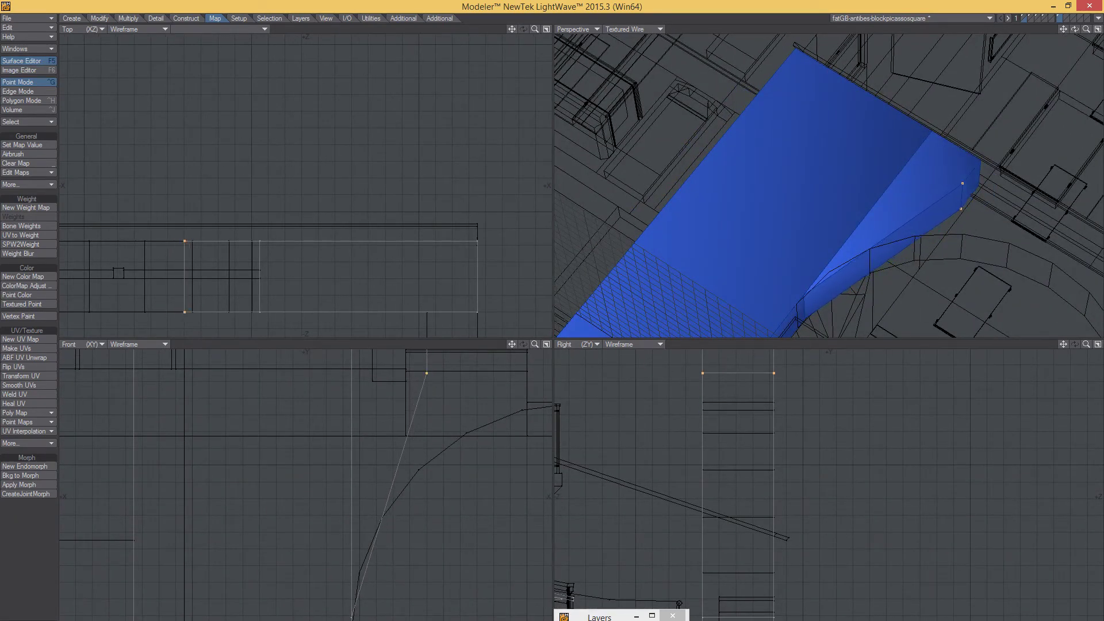
{"action": "left_click_drag", "start_coordinate": [451, 436], "coordinate": [481, 465], "text": "alt"}
{"action": "left_click_drag", "start_coordinate": [481, 465], "coordinate": [422, 471], "text": "ctrl+alt"}
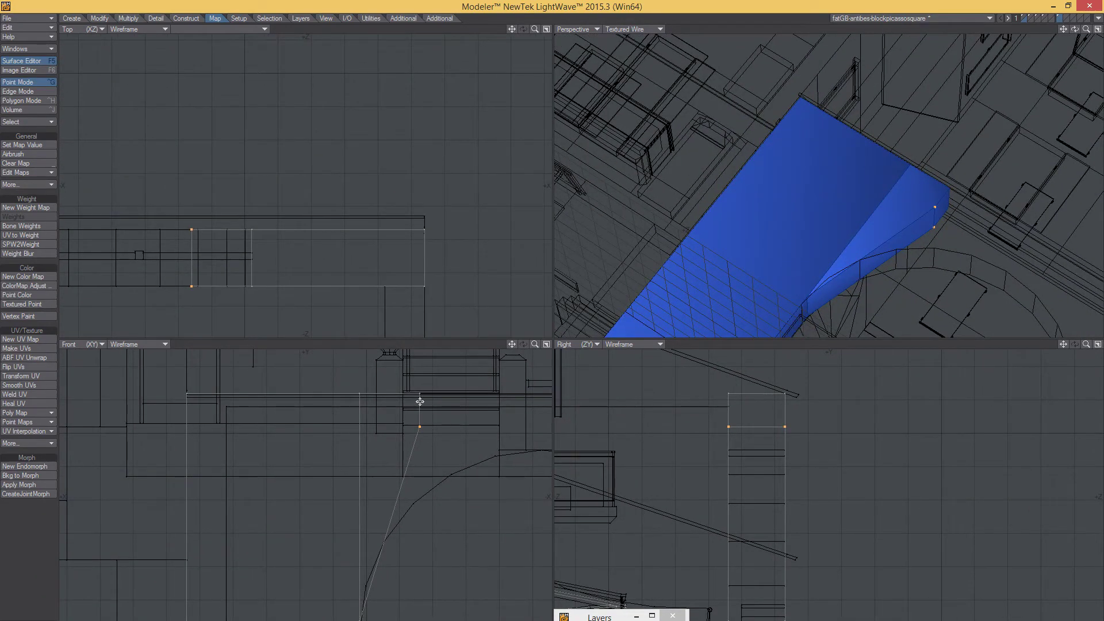
{"action": "left_click_drag", "start_coordinate": [420, 427], "coordinate": [396, 526]}
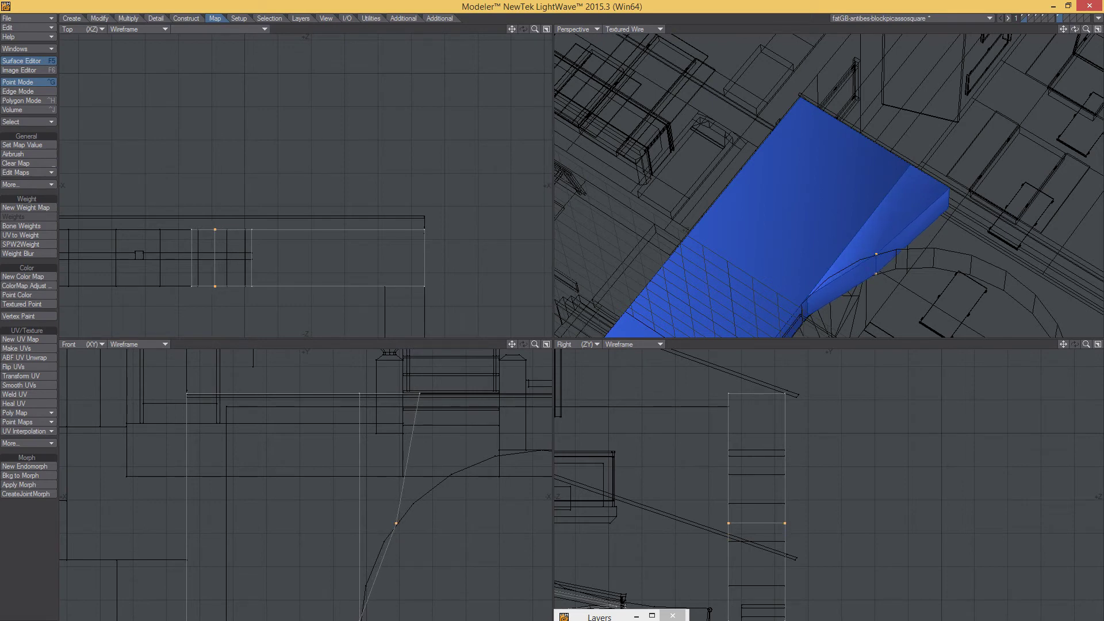
Create a second box from the wedge's upper corner to the arch's crown, reaching the wall's top and matching the wall's thickness.
{"action": "key", "text": "ctrl+h"}
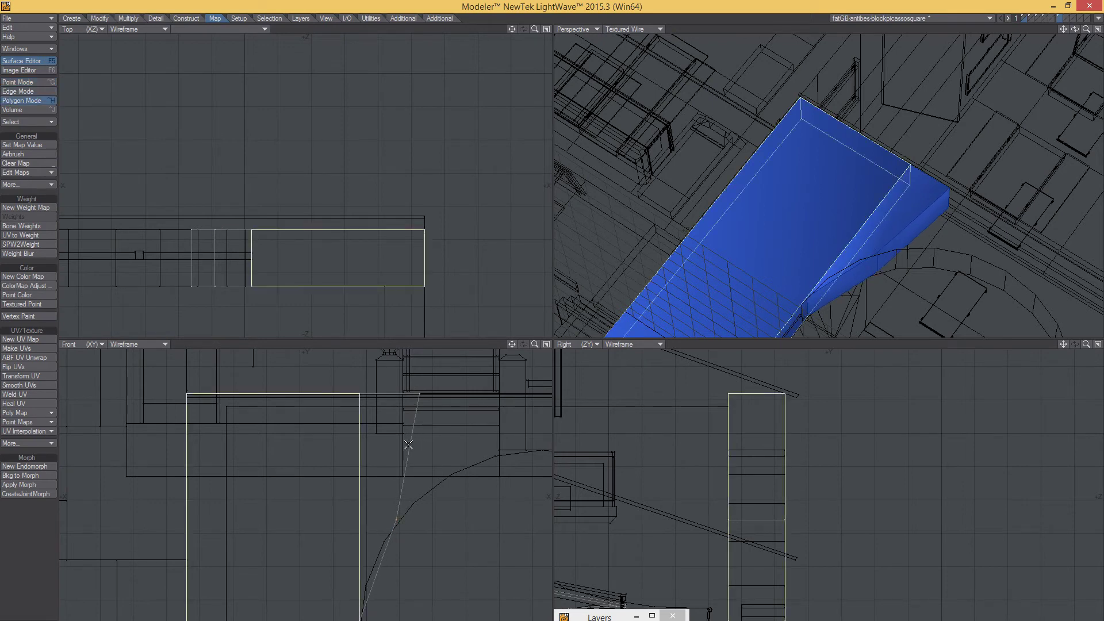
{"action": "key", "text": "slash"}
{"action": "scroll", "coordinate": [454, 456], "scroll_direction": "down", "scroll_amount": 3}
{"action": "left_click_drag", "start_coordinate": [453, 456], "coordinate": [399, 458], "text": "alt"}
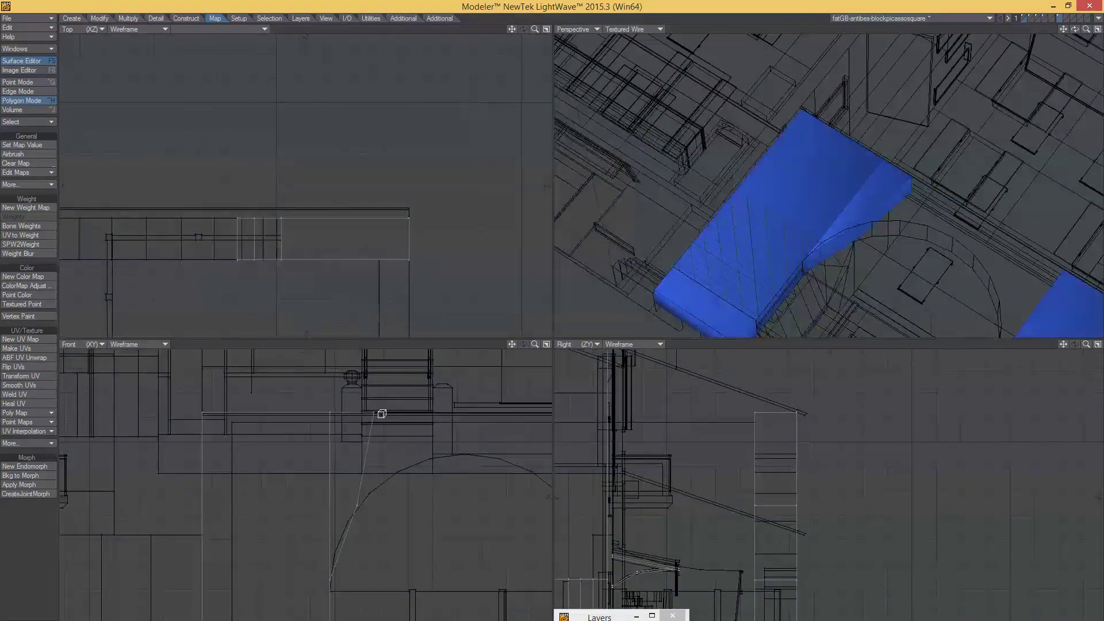
{"action": "left_click_drag", "start_coordinate": [377, 412], "coordinate": [467, 454]}
{"action": "scroll", "coordinate": [466, 453], "scroll_direction": "up", "scroll_amount": 2}
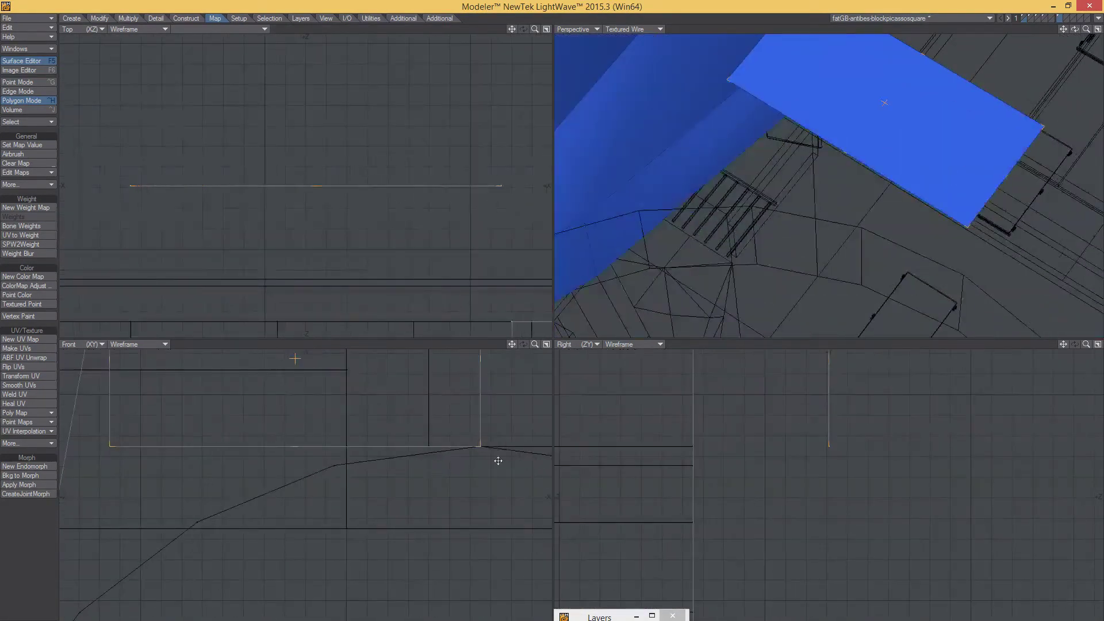
{"action": "scroll", "coordinate": [424, 468], "scroll_direction": "up", "scroll_amount": 2}
{"action": "left_click_drag", "start_coordinate": [828, 414], "coordinate": [686, 419]}
{"action": "left_click_drag", "start_coordinate": [832, 408], "coordinate": [767, 412]}
{"action": "scroll", "coordinate": [754, 413], "scroll_direction": "up", "scroll_amount": 3}
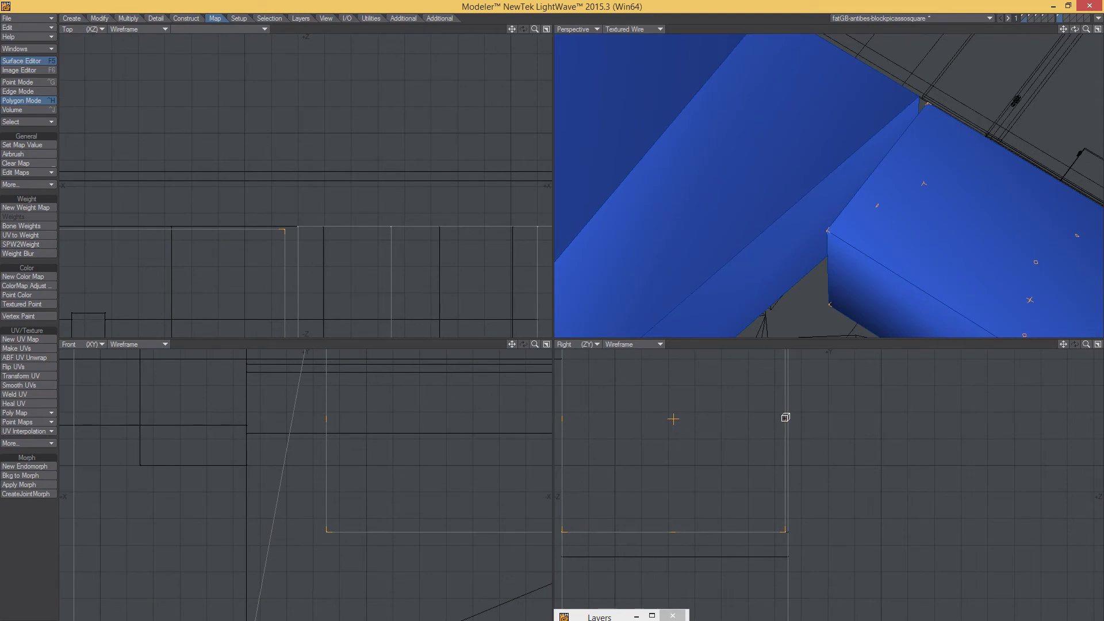
Move the second box's lower outer points down to the first wedge's corner on the arch curve and align its crown points.
{"action": "scroll", "coordinate": [785, 417], "scroll_direction": "down", "scroll_amount": 5}
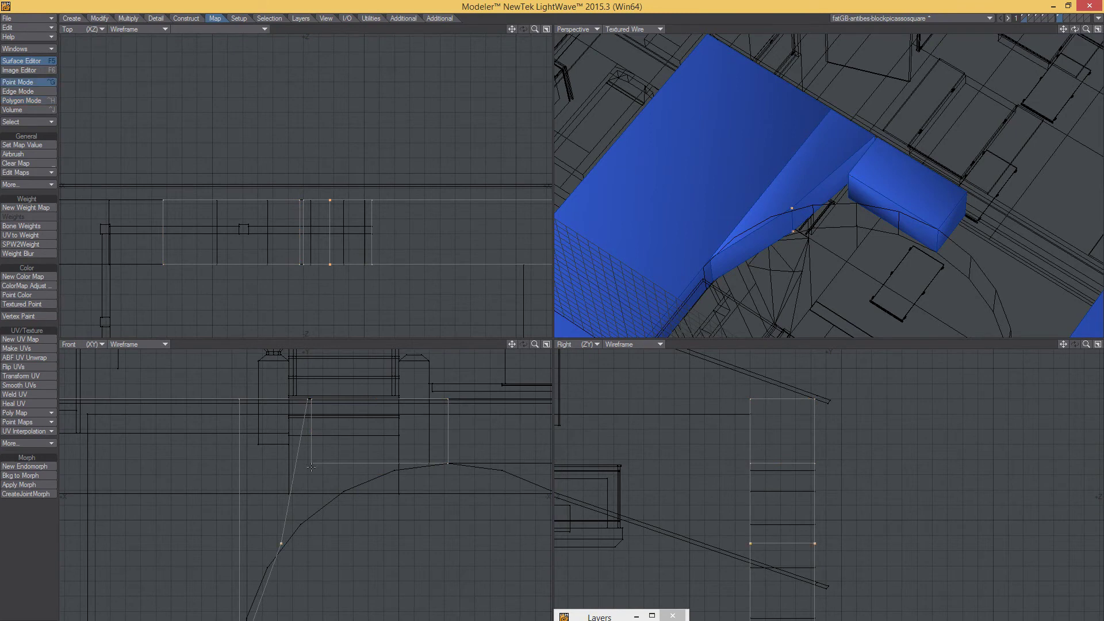
{"action": "left_click_drag", "start_coordinate": [356, 438], "coordinate": [328, 517]}
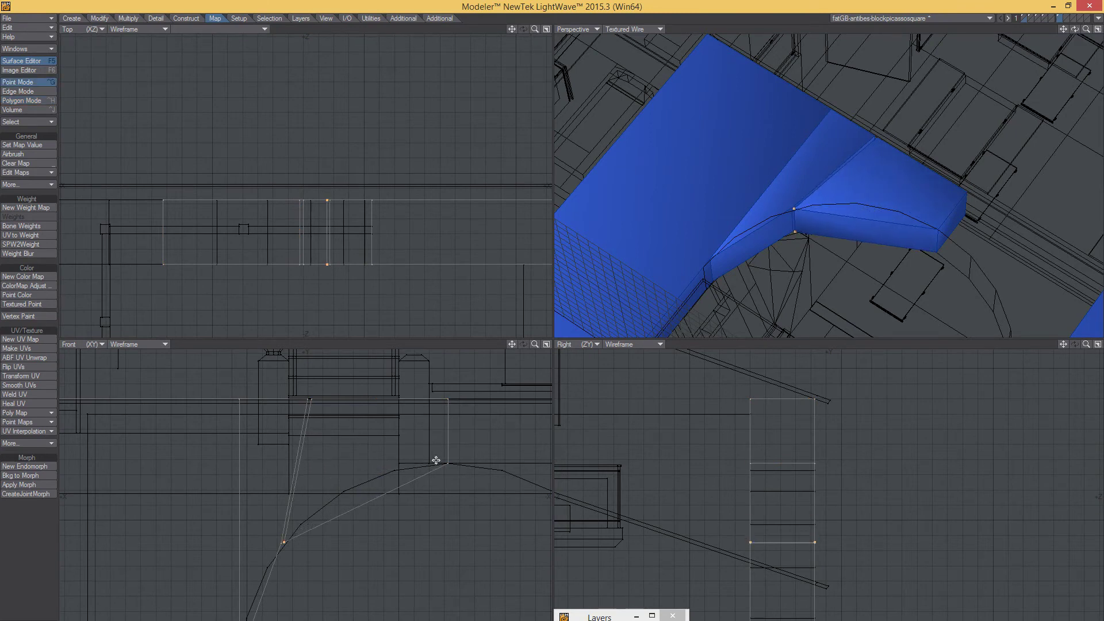
{"action": "left_click_drag", "start_coordinate": [448, 464], "coordinate": [448, 462]}
{"action": "scroll", "coordinate": [842, 276], "scroll_direction": "down", "scroll_amount": 5}
{"action": "left_click_drag", "start_coordinate": [842, 276], "coordinate": [816, 270], "text": "alt"}
{"action": "left_click_drag", "start_coordinate": [851, 213], "coordinate": [879, 192], "text": "alt"}
{"action": "scroll", "coordinate": [837, 207], "scroll_direction": "up", "scroll_amount": 5}
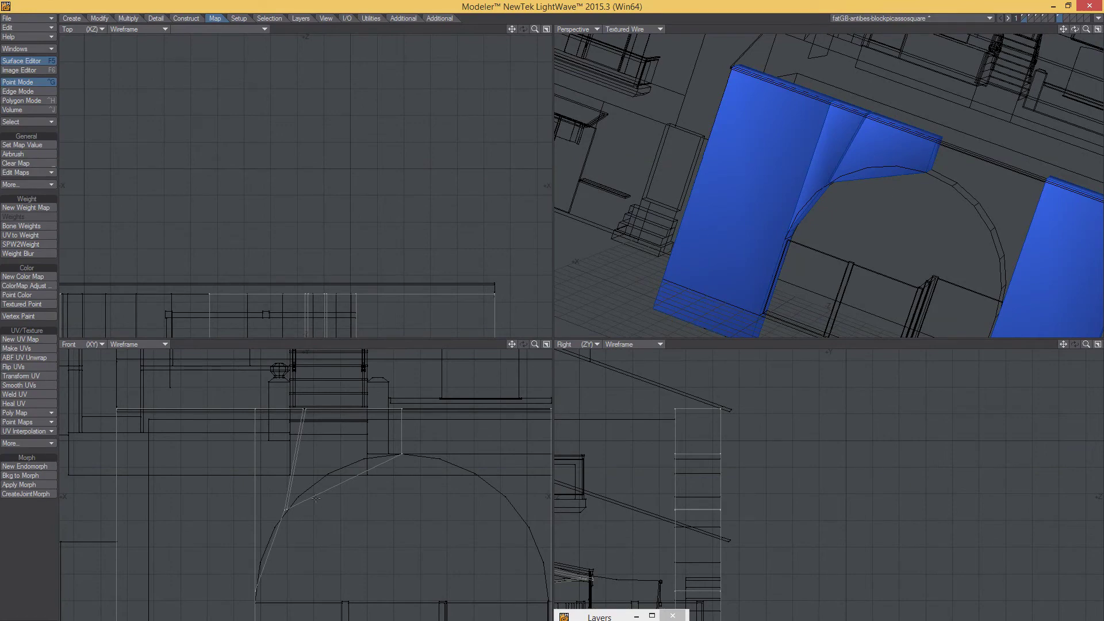
Select the two wedge hulls over the arch and mirror them across the X axis.
{"action": "key", "text": "space"}
{"action": "key", "text": "space"}
{"action": "mouse_move", "coordinate": [393, 459]}
{"action": "left_mouse_down"}
{"action": "mouse_move", "coordinate": [285, 474]}
{"action": "mouse_move", "coordinate": [317, 480]}
{"action": "left_mouse_up"}
{"action": "scroll", "coordinate": [412, 374], "scroll_direction": "down", "scroll_amount": 8}
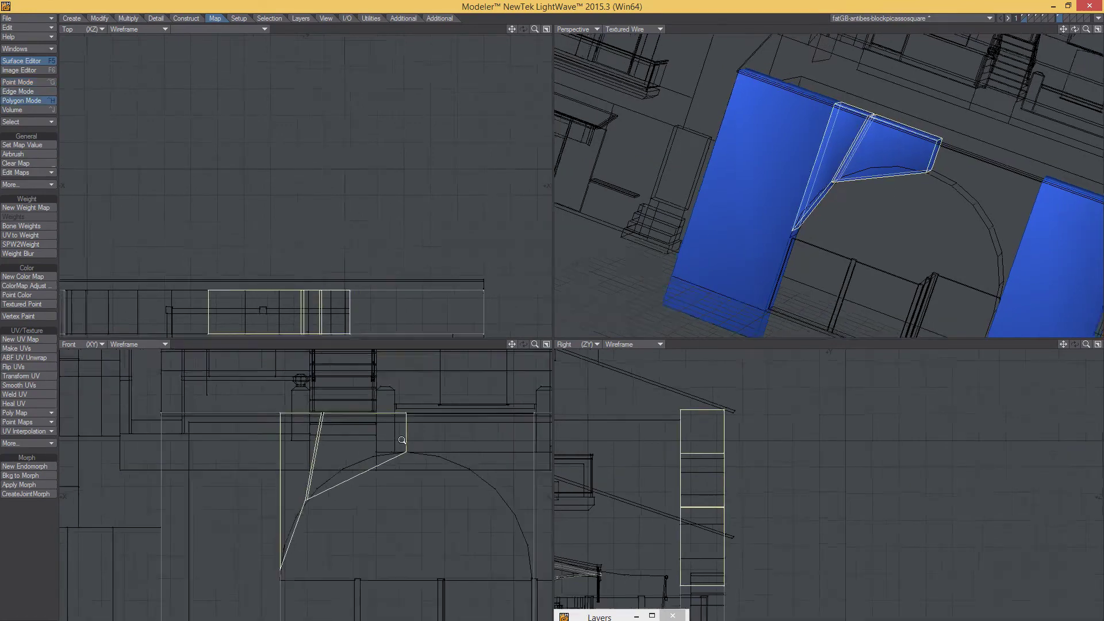
{"action": "left_click", "coordinate": [128, 17]}
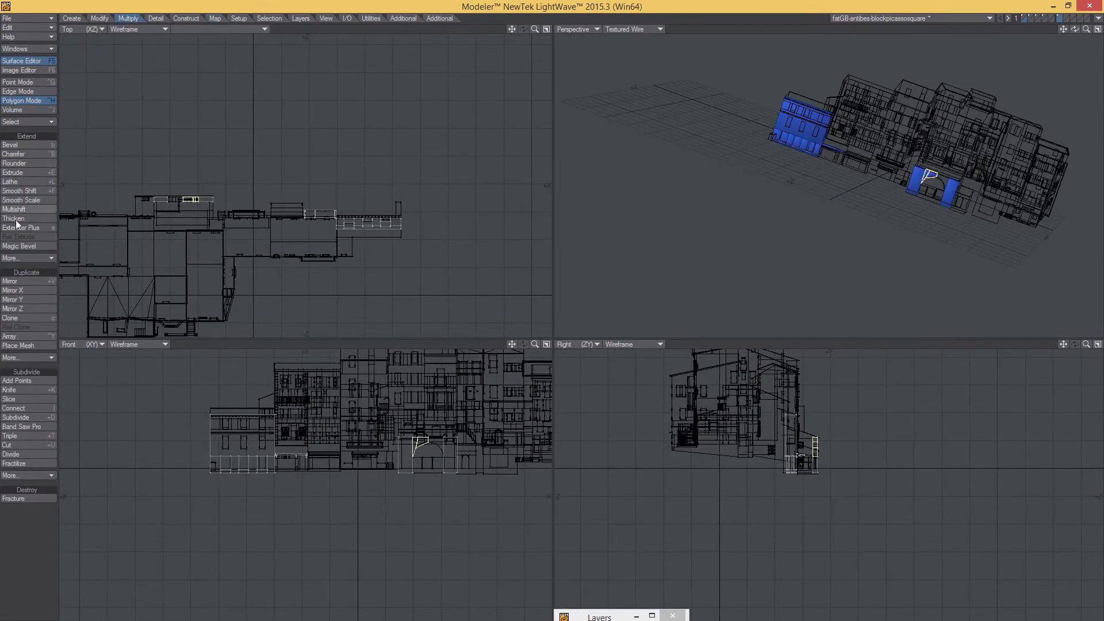
{"action": "left_click", "coordinate": [20, 291]}
{"action": "key", "text": "space"}
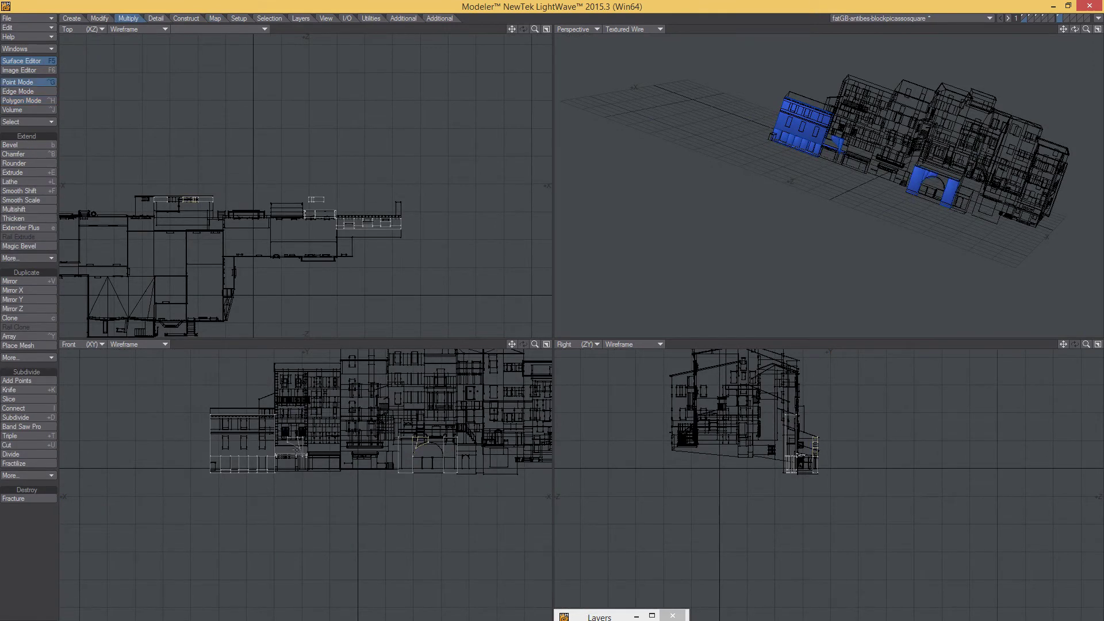
Select the mirrored wedge hulls and move them over the opposite half of the large arch.
{"action": "key", "text": "space"}
{"action": "key", "text": "space"}
{"action": "key", "text": "slash"}
{"action": "left_click_drag", "start_coordinate": [292, 441], "coordinate": [305, 442]}
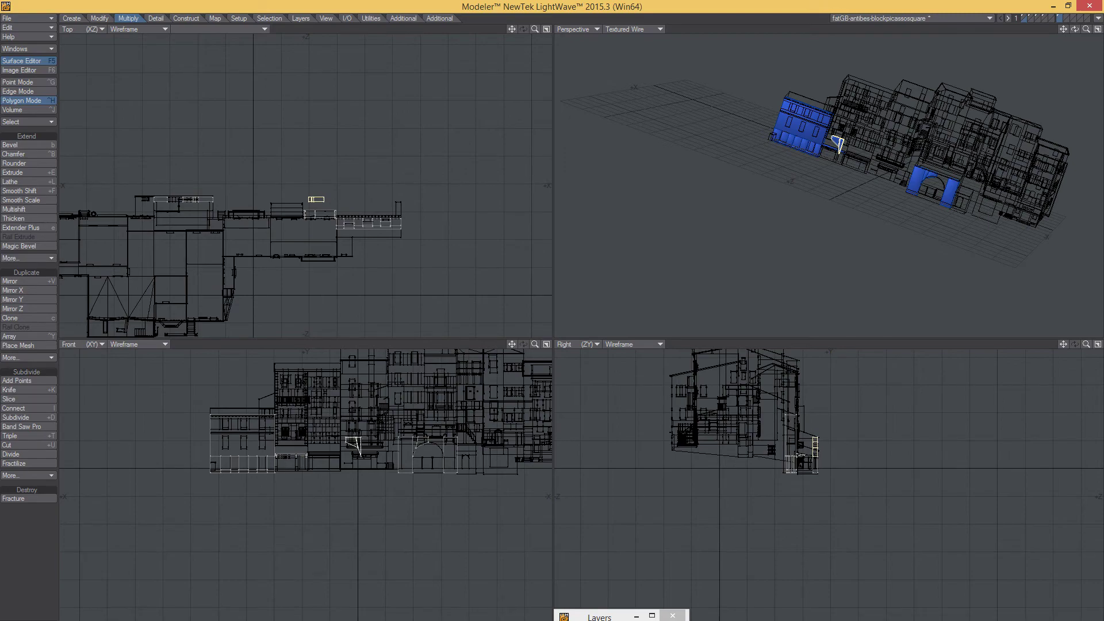
{"action": "left_click_drag", "start_coordinate": [387, 448], "coordinate": [559, 449]}
{"action": "left_click_drag", "start_coordinate": [484, 449], "coordinate": [390, 465]}
Shift the mirrored wedges' points together with the adjoining pier's inner edge toward the arch opening, closing the gap at the crown.
{"action": "key", "text": "ctrl+g"}
{"action": "left_click_drag", "start_coordinate": [340, 382], "coordinate": [416, 388], "text": "ctrl+alt"}
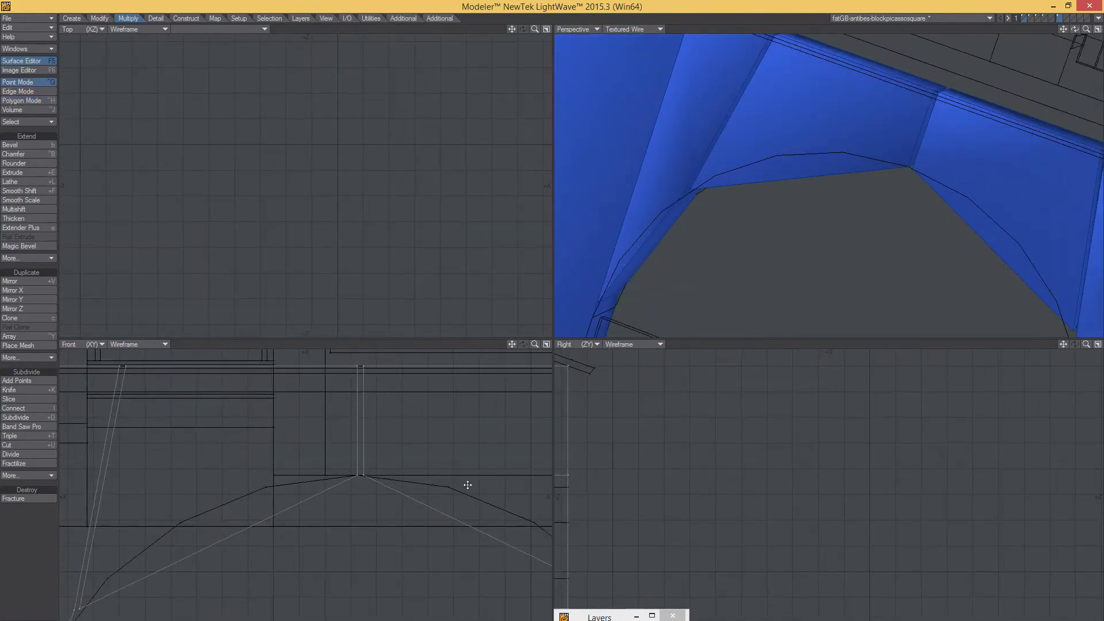
{"action": "left_click_drag", "start_coordinate": [467, 485], "coordinate": [295, 386], "text": "alt+shift"}
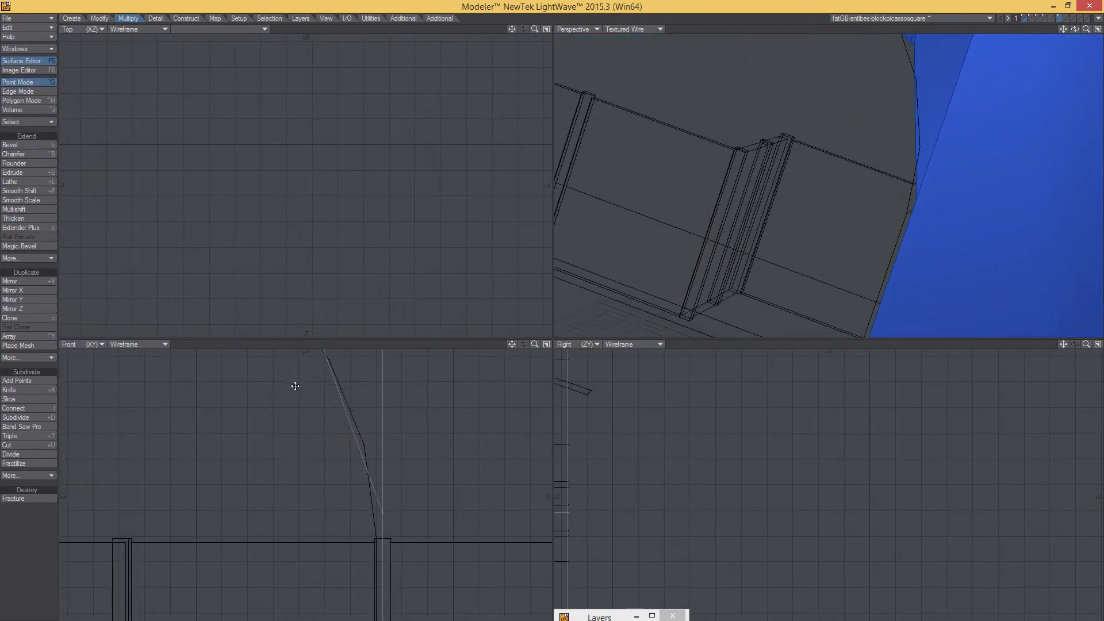
{"action": "mouse_move", "coordinate": [343, 468]}
{"action": "left_mouse_down", "text": "ctrl+alt"}
{"action": "mouse_move", "coordinate": [239, 472]}
{"action": "mouse_move", "coordinate": [331, 485]}
{"action": "mouse_move", "coordinate": [253, 485]}
{"action": "mouse_move", "coordinate": [370, 477]}
{"action": "mouse_move", "coordinate": [195, 483]}
{"action": "mouse_move", "coordinate": [355, 490]}
{"action": "mouse_move", "coordinate": [344, 489]}
{"action": "left_mouse_up", "text": "ctrl+alt"}
{"action": "left_click", "coordinate": [321, 470]}
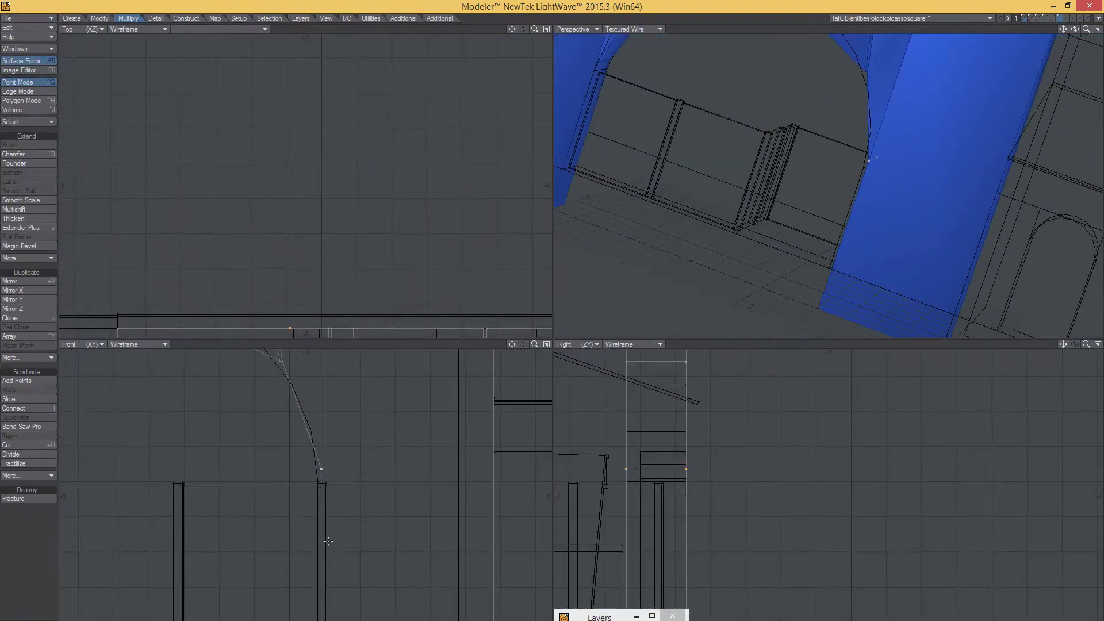
{"action": "left_click_drag", "start_coordinate": [344, 598], "coordinate": [344, 546], "text": "alt+shift"}
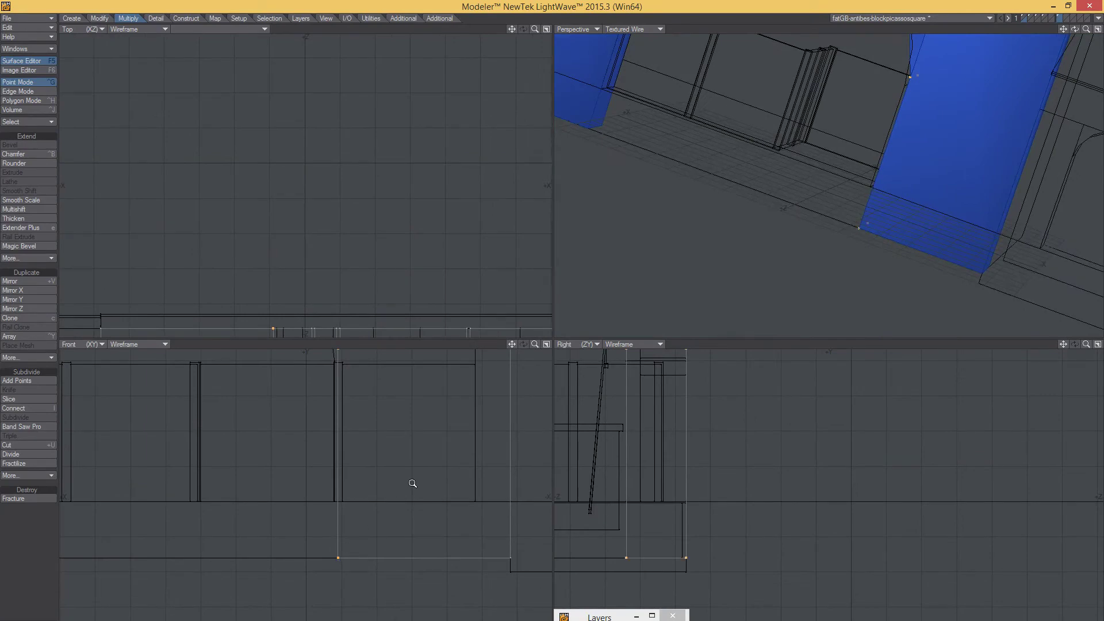
{"action": "left_click_drag", "start_coordinate": [412, 483], "coordinate": [333, 447], "text": "ctrl+alt"}
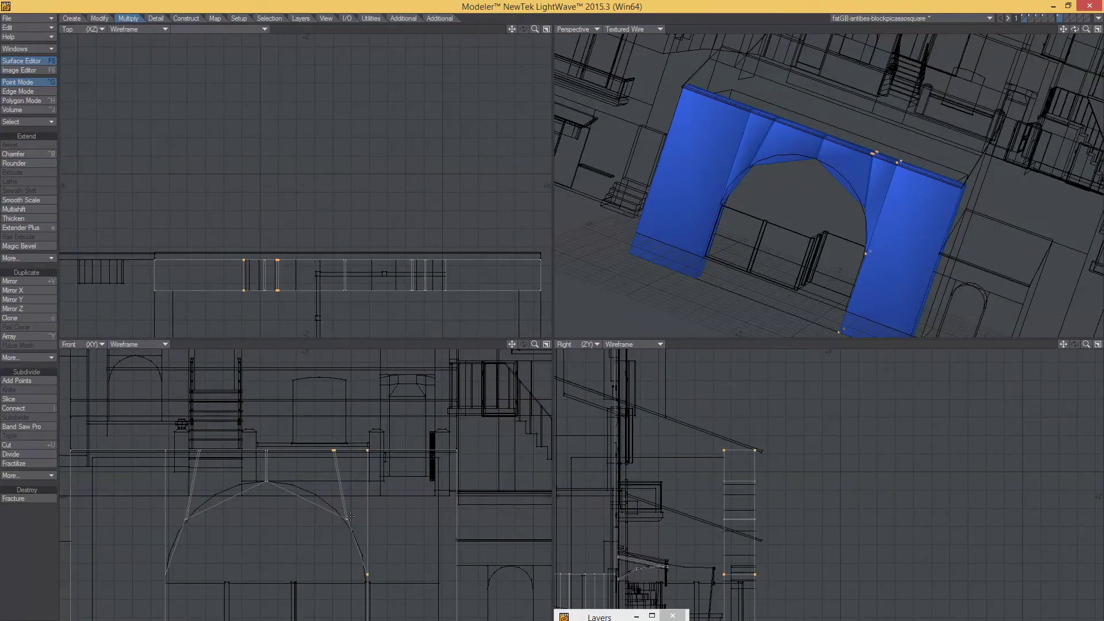
{"action": "left_click_drag", "start_coordinate": [280, 489], "coordinate": [327, 474], "text": "ctrl+alt"}
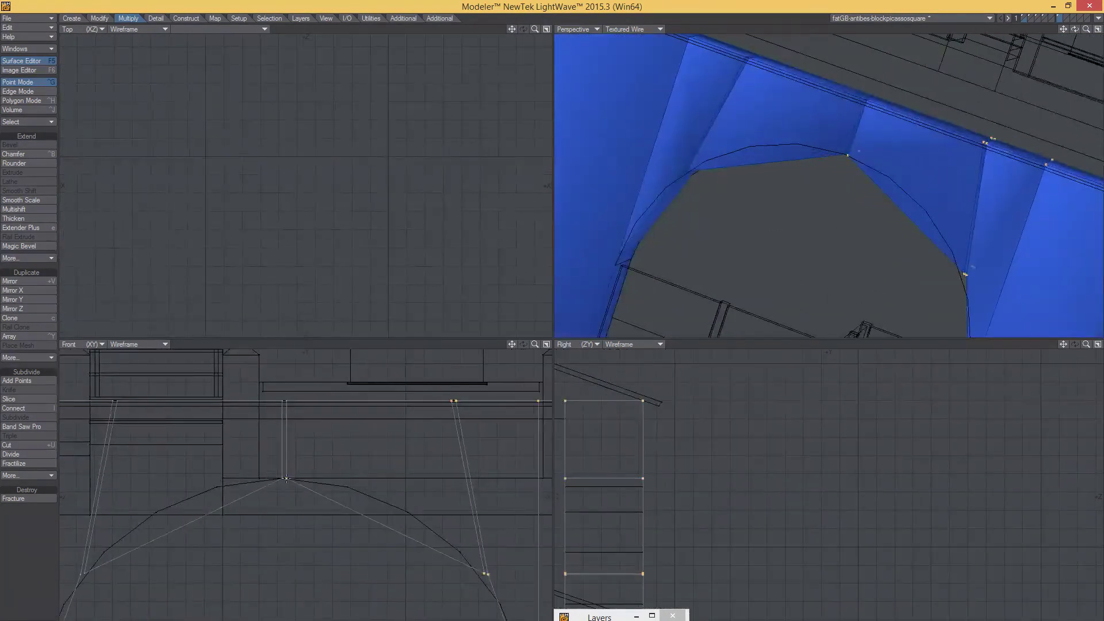
{"action": "left_click_drag", "start_coordinate": [328, 432], "coordinate": [325, 432]}
{"action": "left_click_drag", "start_coordinate": [238, 433], "coordinate": [314, 428], "text": "ctrl+alt"}
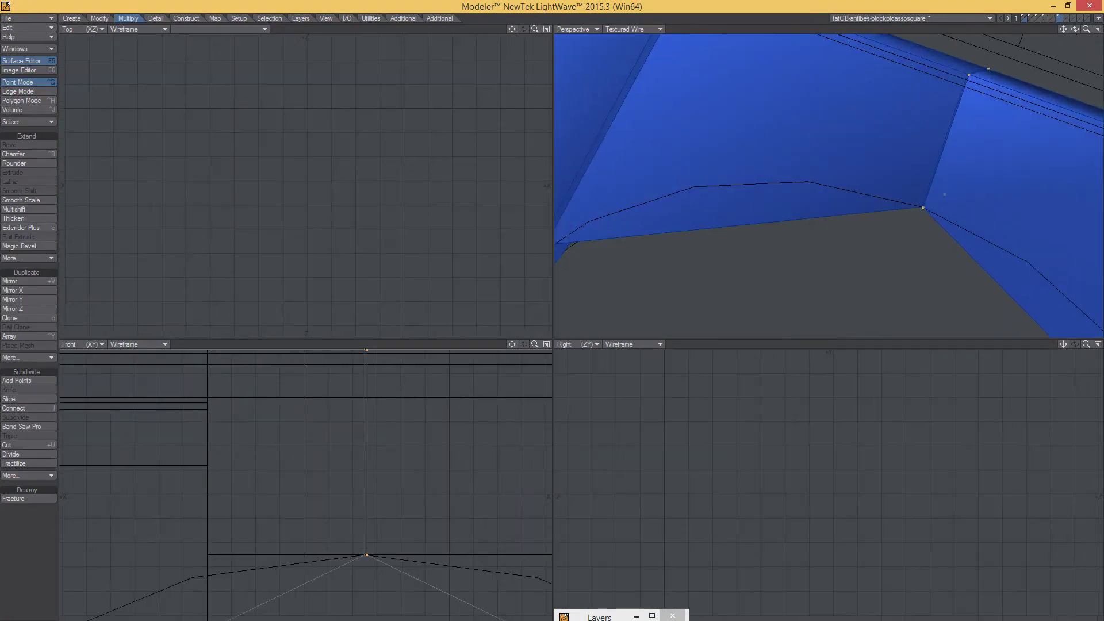
{"action": "left_click_drag", "start_coordinate": [397, 454], "coordinate": [296, 453]}
{"action": "left_click_drag", "start_coordinate": [501, 590], "coordinate": [272, 409], "text": "alt"}
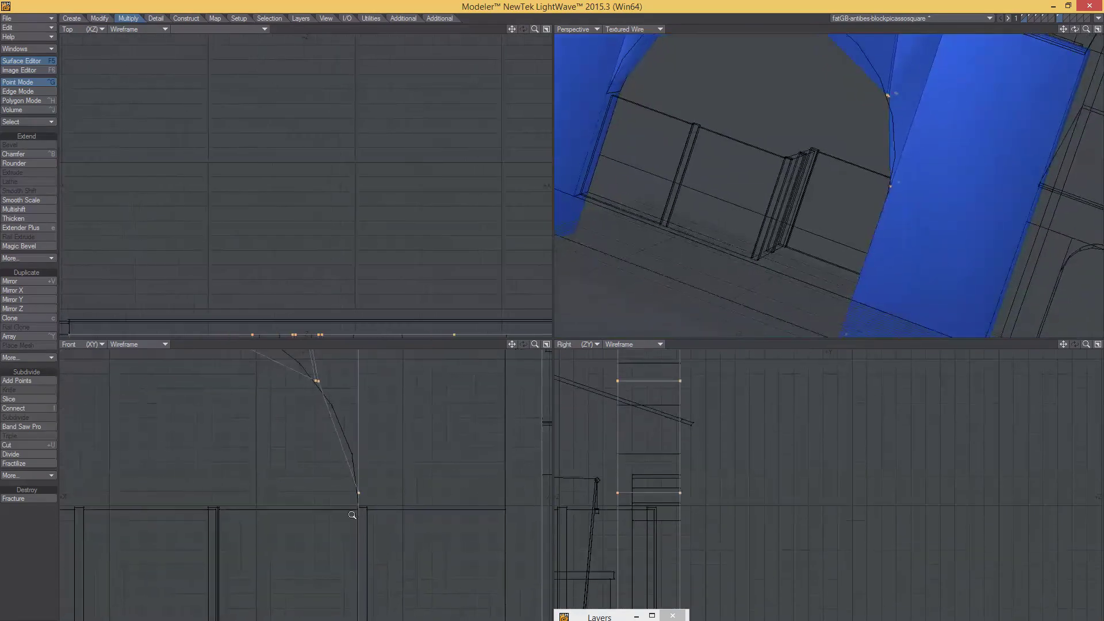
{"action": "left_click_drag", "start_coordinate": [352, 509], "coordinate": [390, 501], "text": "ctrl+alt"}
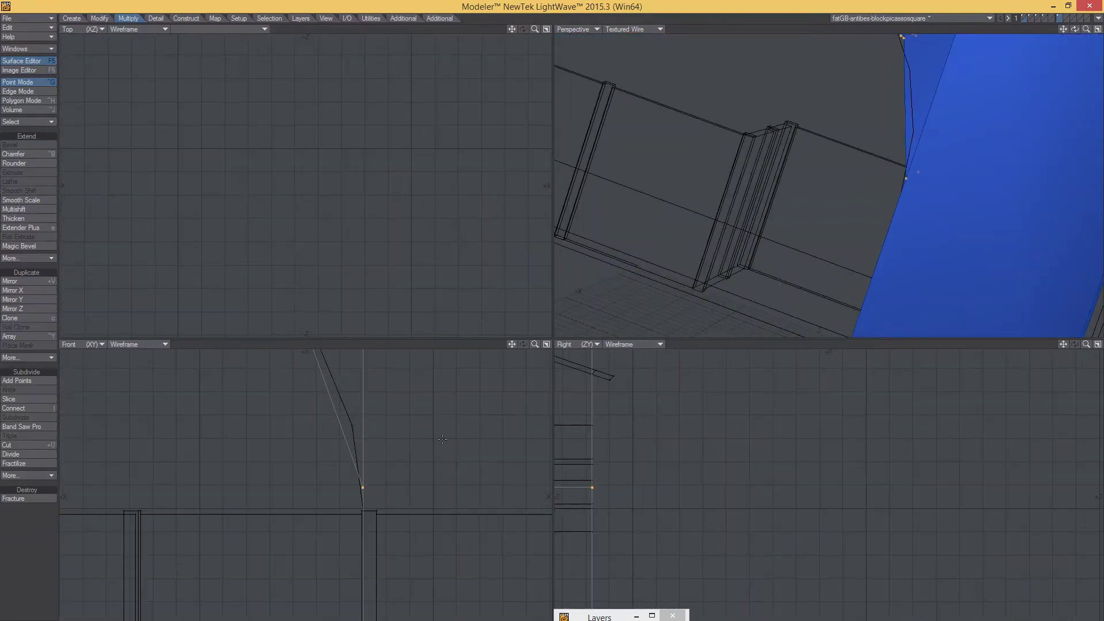
Clear the point selection and check the arch hulls against the whole building block from several angles.
{"action": "key", "text": "slash"}
{"action": "left_click_drag", "start_coordinate": [765, 173], "coordinate": [776, 230], "text": "alt+shift"}
{"action": "left_click_drag", "start_coordinate": [833, 201], "coordinate": [753, 184], "text": "ctrl+alt"}
{"action": "left_click_drag", "start_coordinate": [771, 138], "coordinate": [724, 190], "text": "alt"}
{"action": "mouse_move", "coordinate": [826, 186]}
{"action": "left_mouse_down", "text": "alt"}
{"action": "mouse_move", "coordinate": [779, 206]}
{"action": "mouse_move", "coordinate": [867, 206]}
{"action": "mouse_move", "coordinate": [768, 183]}
{"action": "mouse_move", "coordinate": [840, 179]}
{"action": "mouse_move", "coordinate": [778, 176]}
{"action": "mouse_move", "coordinate": [821, 131]}
{"action": "mouse_move", "coordinate": [815, 179]}
{"action": "left_mouse_up", "text": "alt"}
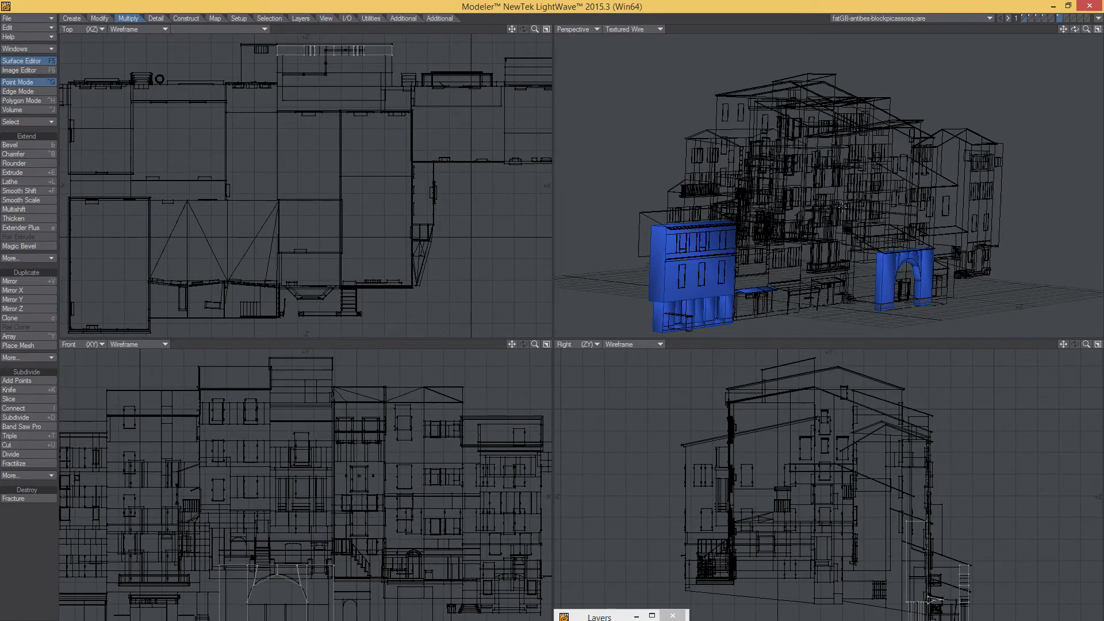
{"action": "key", "text": "ctrl+h"}
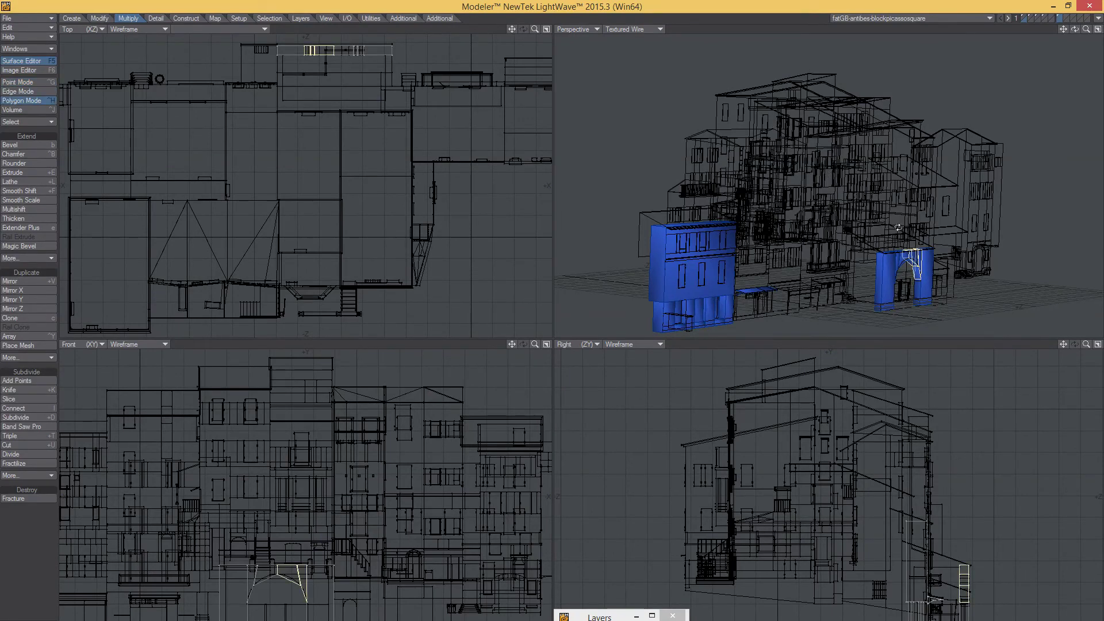
{"action": "left_click_drag", "start_coordinate": [898, 228], "coordinate": [817, 221], "text": "alt"}
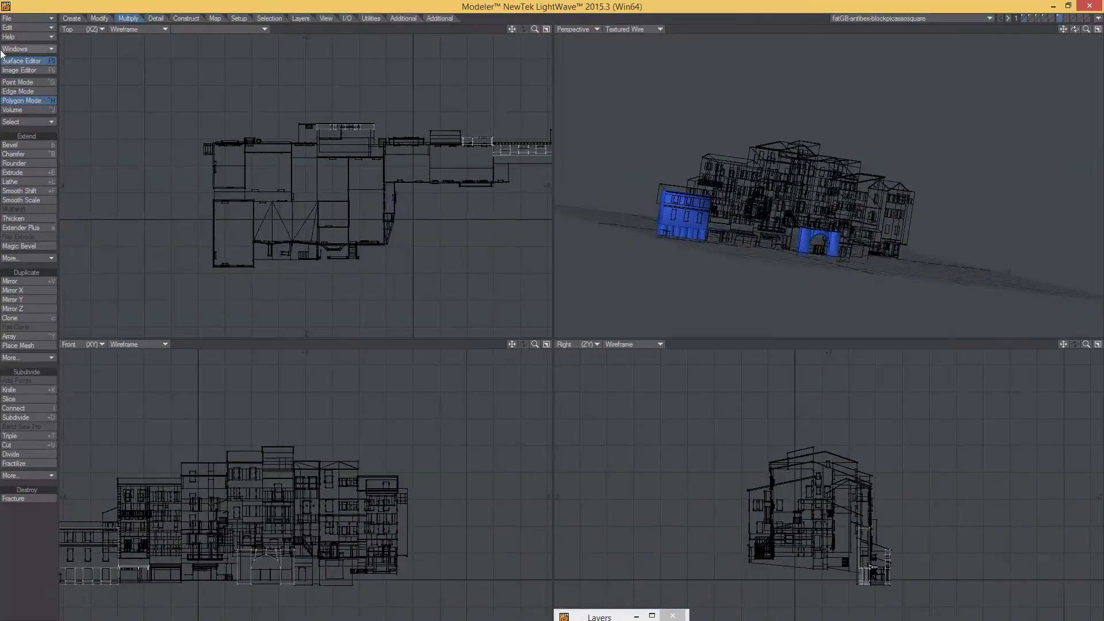
Export the Picasso square block with its collision hulls over the existing mesh file and switch to Unreal Editor.
{"action": "left_click", "coordinate": [17, 18]}
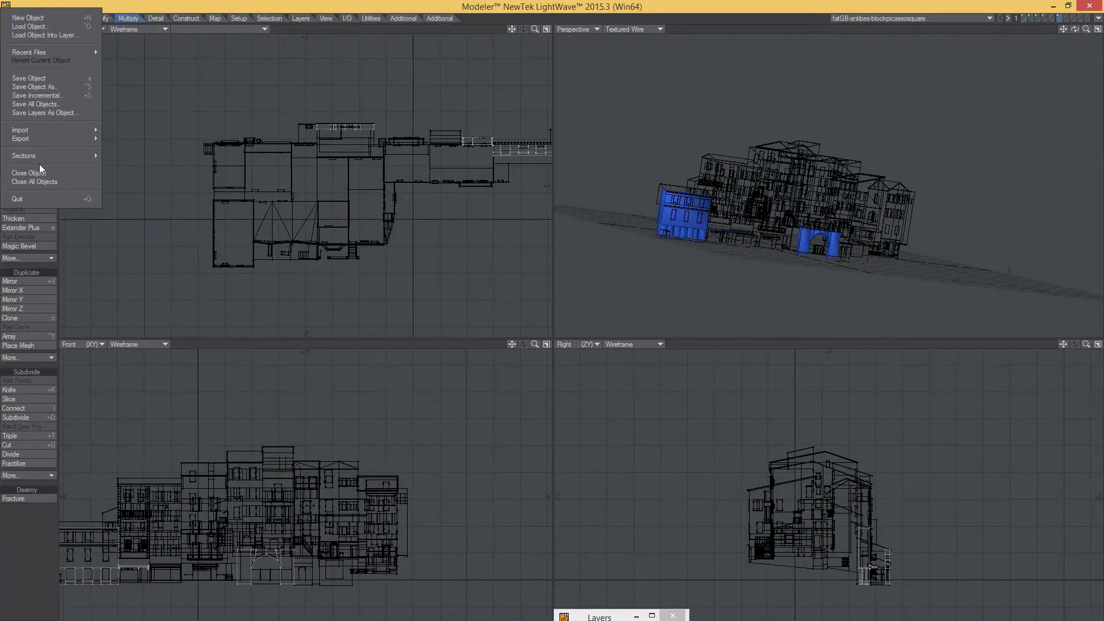
{"action": "mouse_move", "coordinate": [95, 138]}
{"action": "left_click", "coordinate": [127, 156]}
{"action": "left_click", "coordinate": [369, 428]}
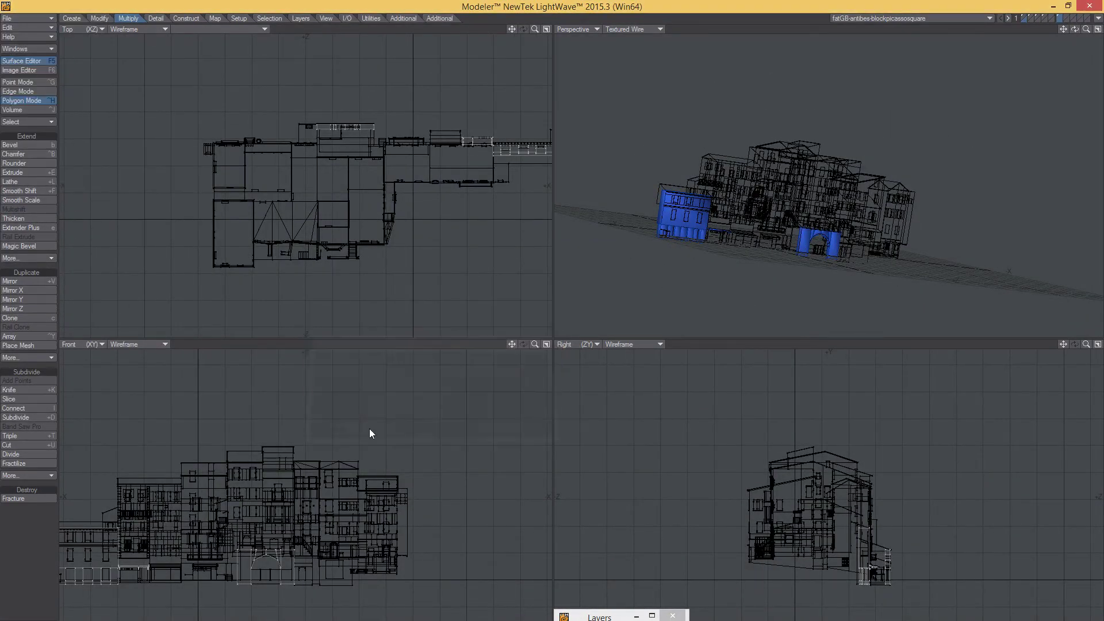
{"action": "left_click", "coordinate": [454, 340]}
{"action": "left_click", "coordinate": [577, 385]}
{"action": "left_click", "coordinate": [453, 592]}
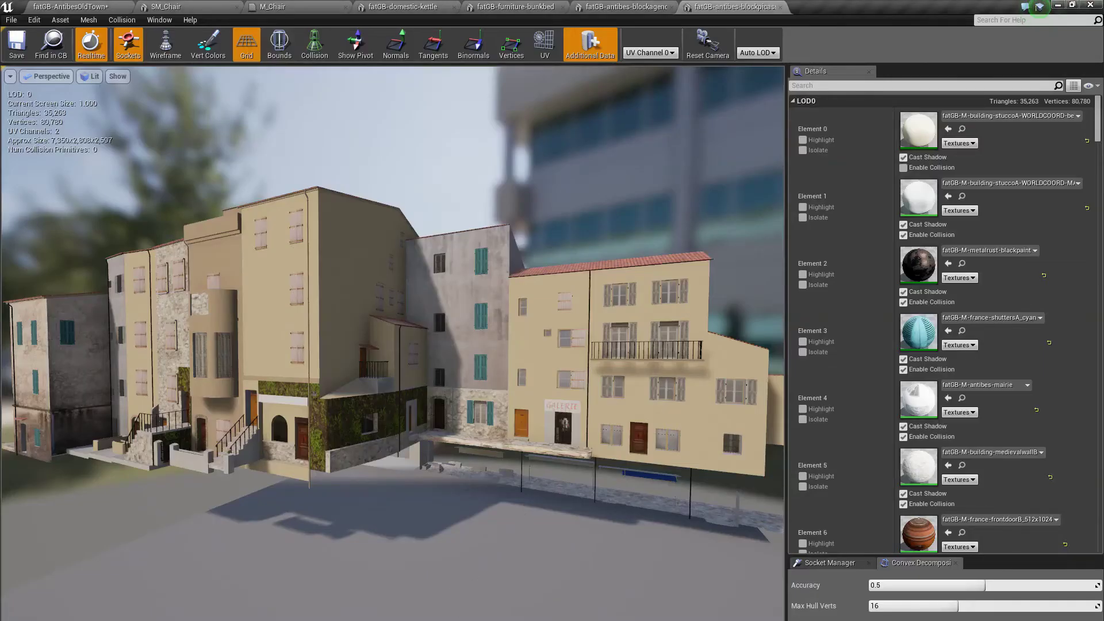
Close the block agence, bunkbed, kettle, M_Chair and SM_Chair editors, discarding the M_Chair material changes.
{"action": "right_click_drag", "start_coordinate": [393, 343], "coordinate": [290, 343]}
{"action": "key", "text": "d"}
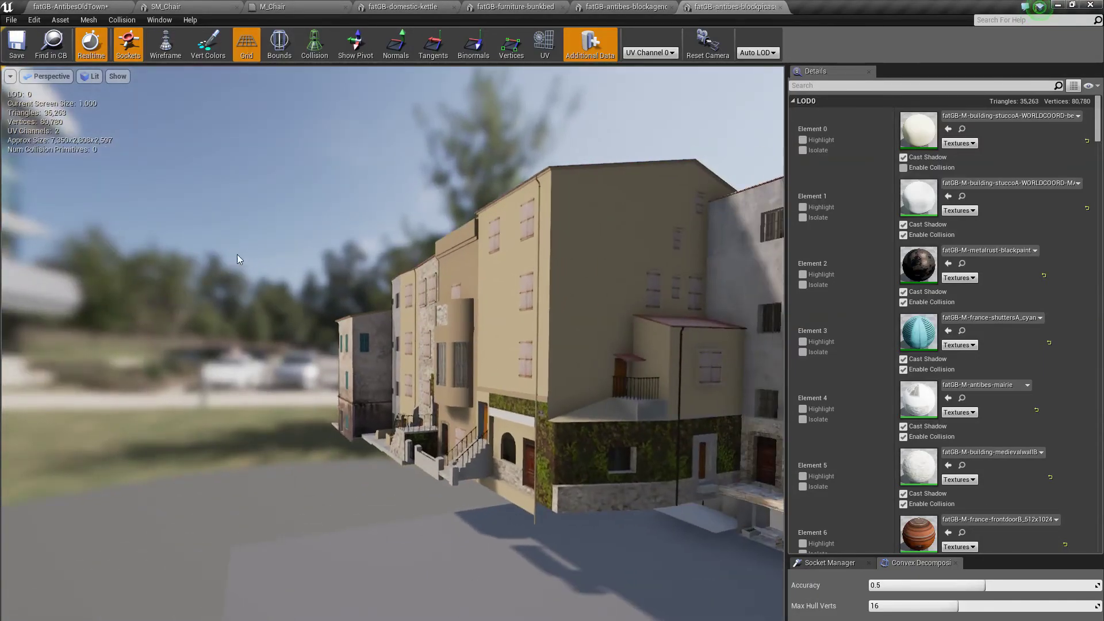
{"action": "left_click", "coordinate": [671, 7]}
{"action": "left_click", "coordinate": [563, 7]}
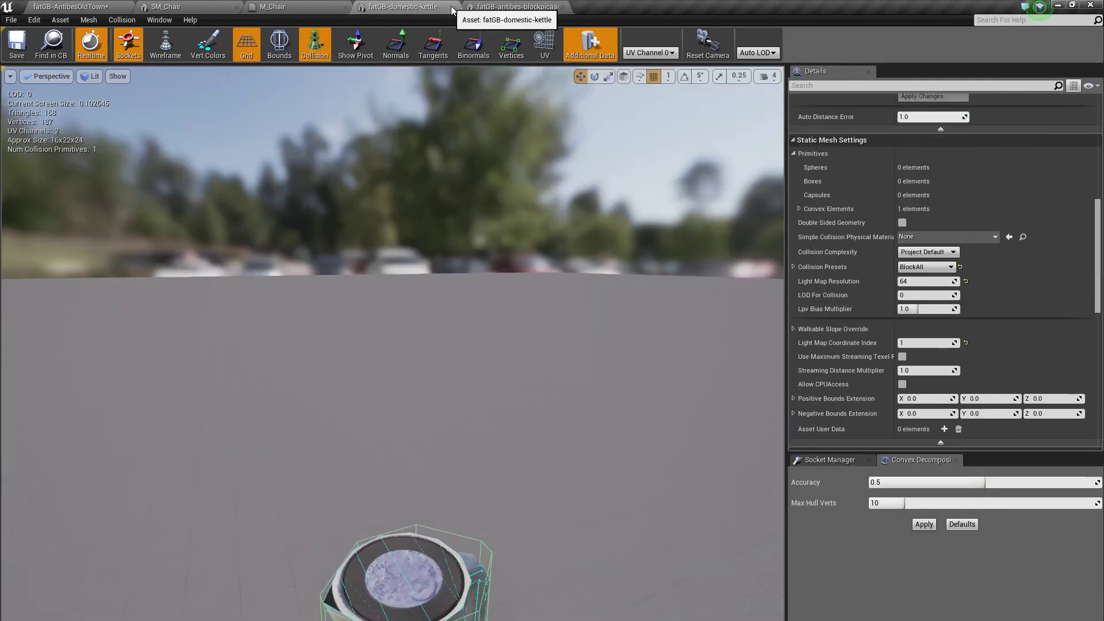
{"action": "left_click", "coordinate": [349, 10]}
{"action": "left_click", "coordinate": [345, 7]}
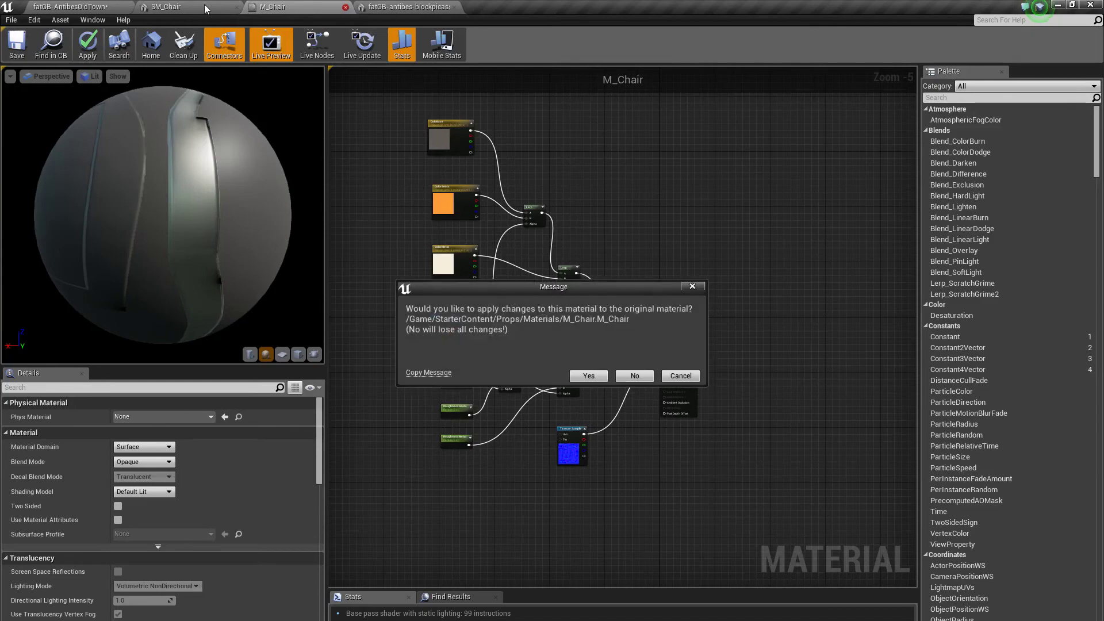
{"action": "left_click", "coordinate": [635, 375]}
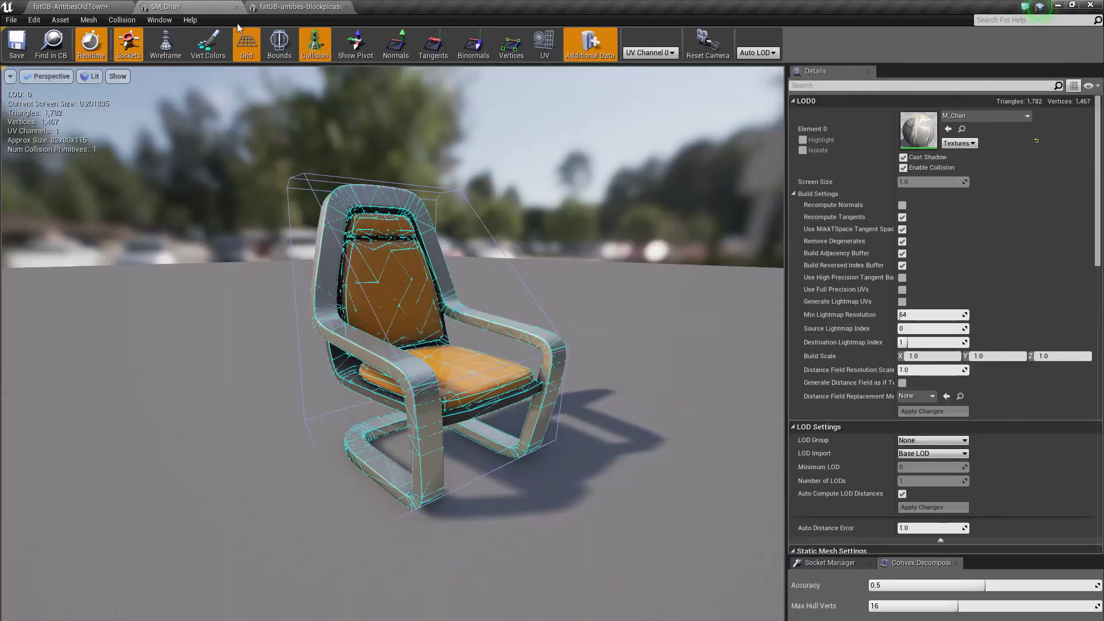
{"action": "left_click", "coordinate": [237, 7]}
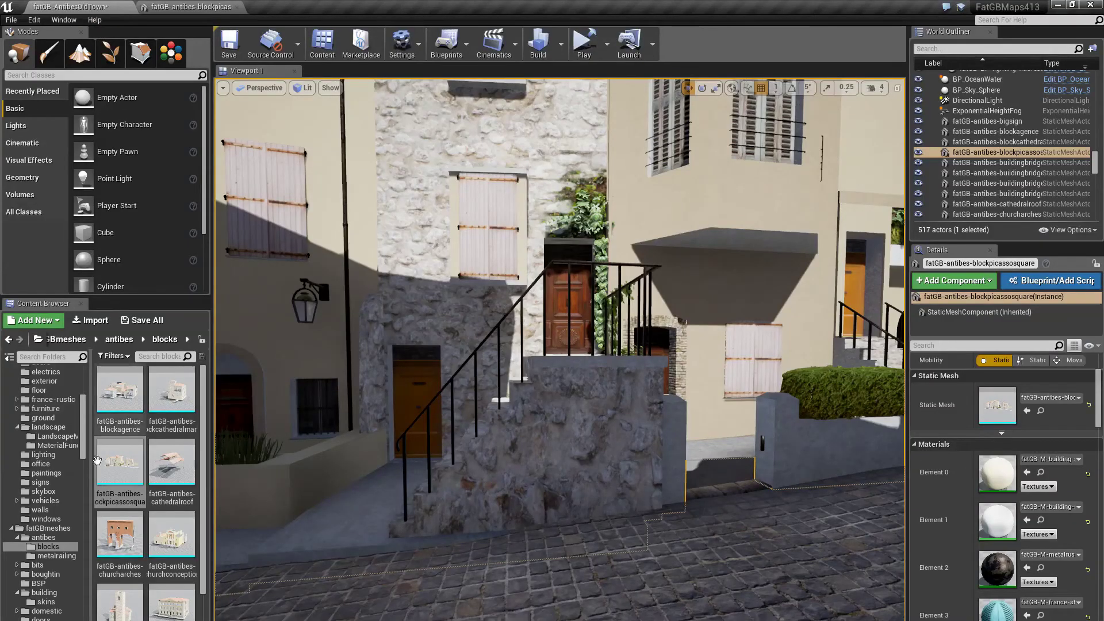
Reimport the fatGB-antibes-blockpicassosquare static mesh.
{"action": "right_click", "coordinate": [113, 469]}
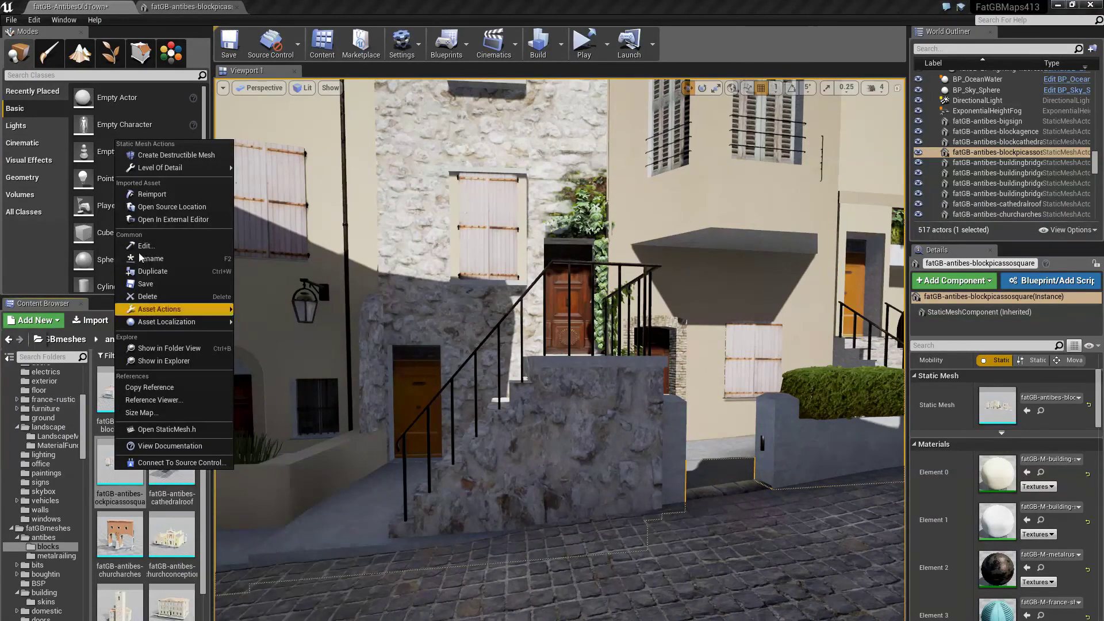
{"action": "left_click", "coordinate": [173, 204]}
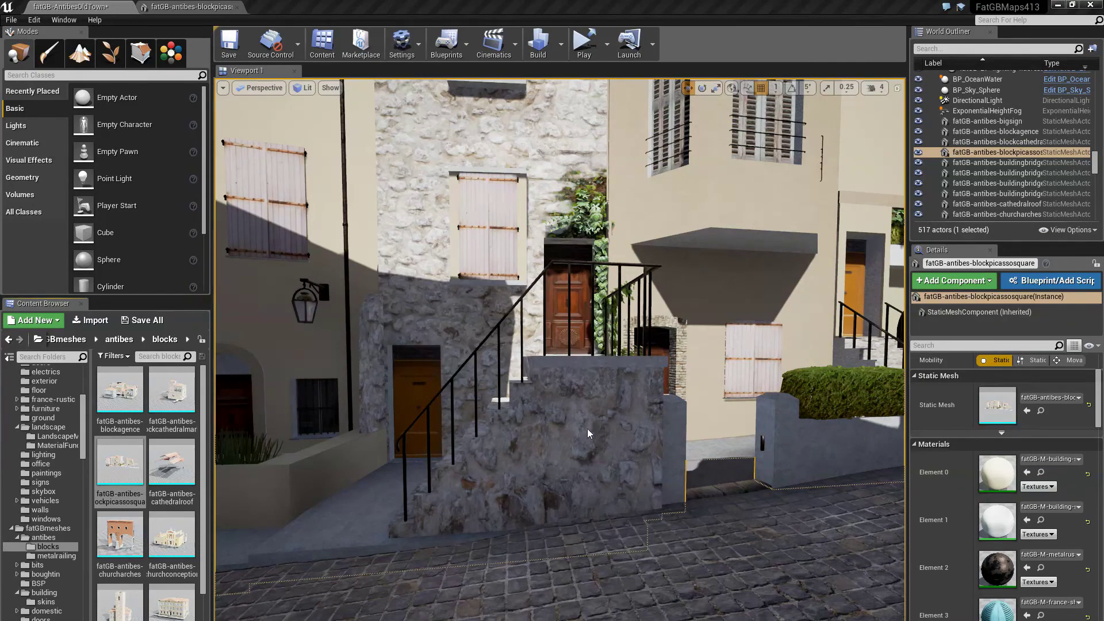
Start a play session from the road in front of the large arch.
{"action": "mouse_move", "coordinate": [600, 429]}
{"action": "right_mouse_down"}
{"action": "mouse_move", "coordinate": [558, 426]}
{"action": "mouse_move", "coordinate": [708, 425]}
{"action": "mouse_move", "coordinate": [572, 434]}
{"action": "mouse_move", "coordinate": [586, 478]}
{"action": "right_mouse_up"}
{"action": "key", "text": "d"}
{"action": "key", "text": "w"}
{"action": "right_click", "coordinate": [509, 522]}
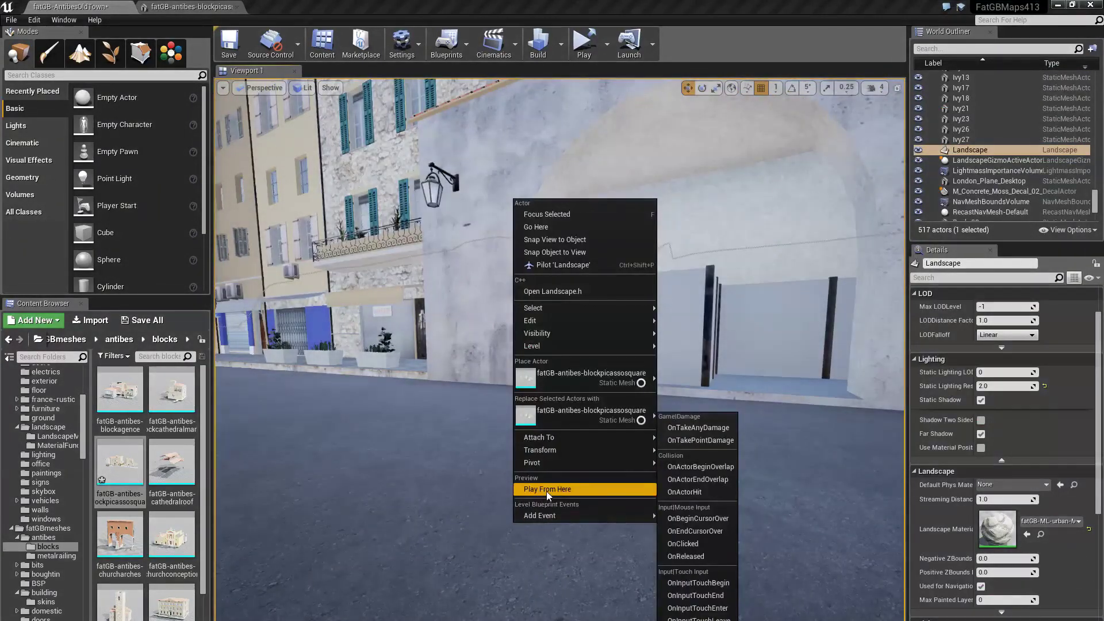
{"action": "left_click", "coordinate": [542, 486]}
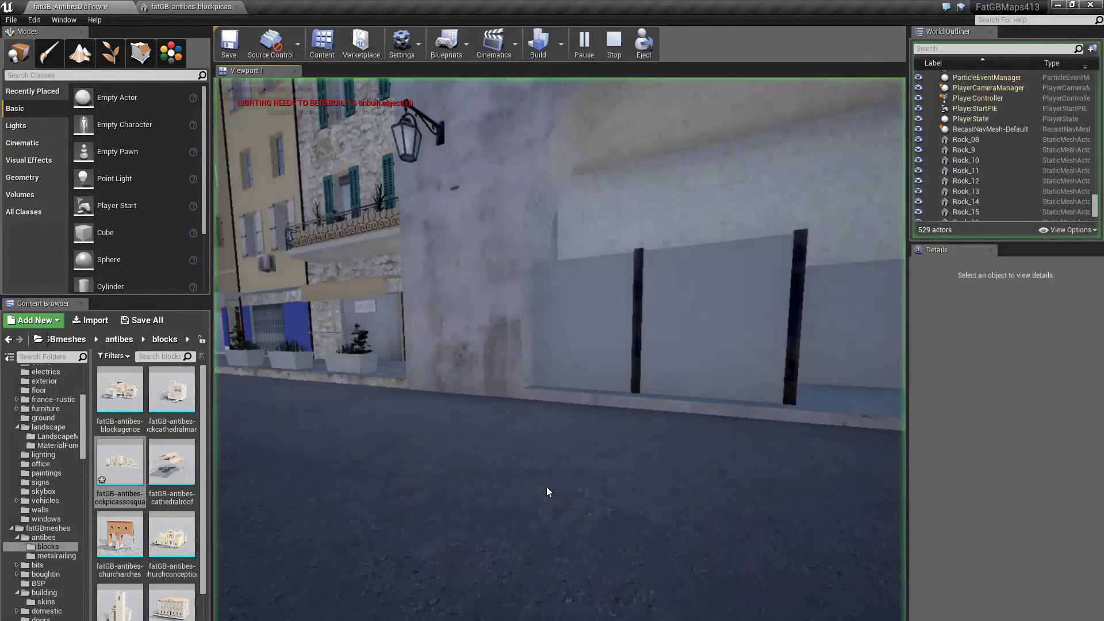
{"action": "left_click", "coordinate": [546, 491]}
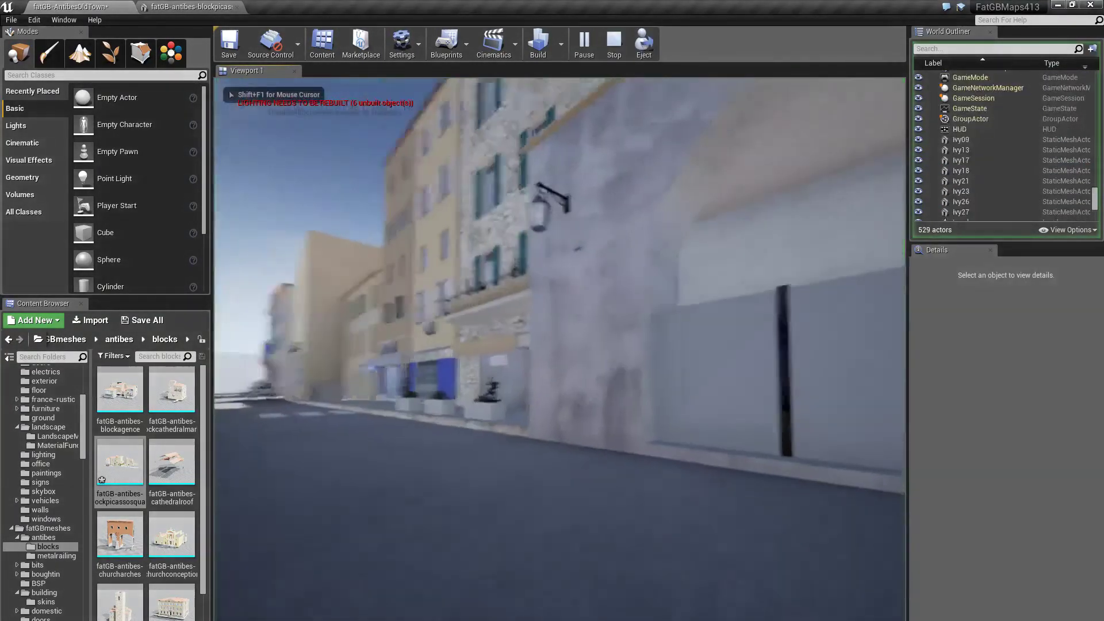
Walk into the shopfronts, doorway recesses and Poissonnerie awning supports to test their collision, and end the play session.
{"action": "key", "text": "w"}
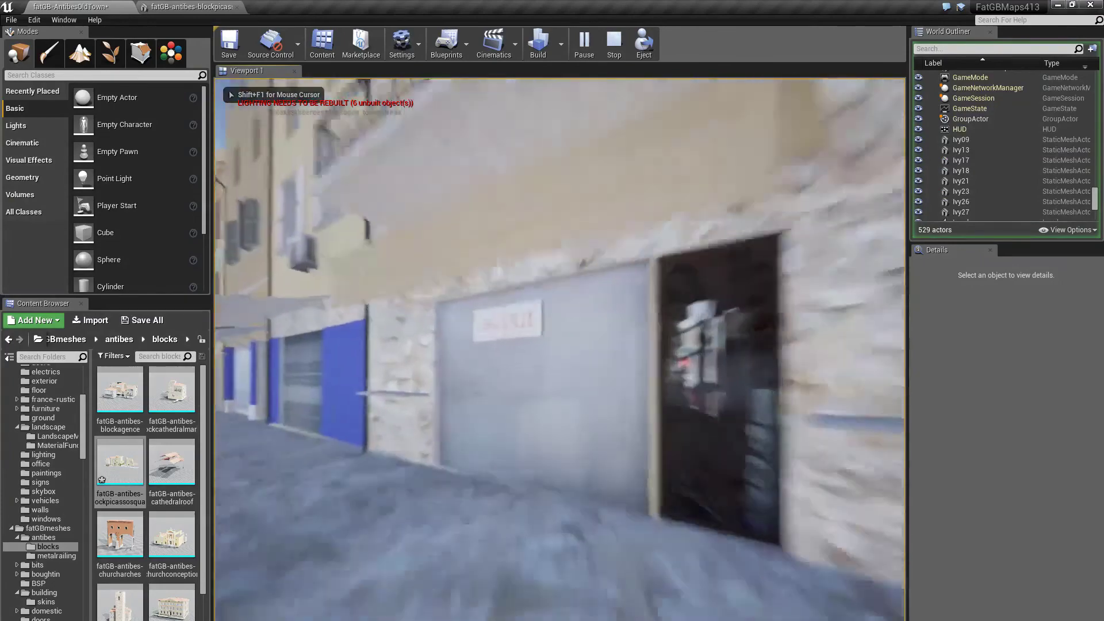
{"action": "key", "text": "w"}
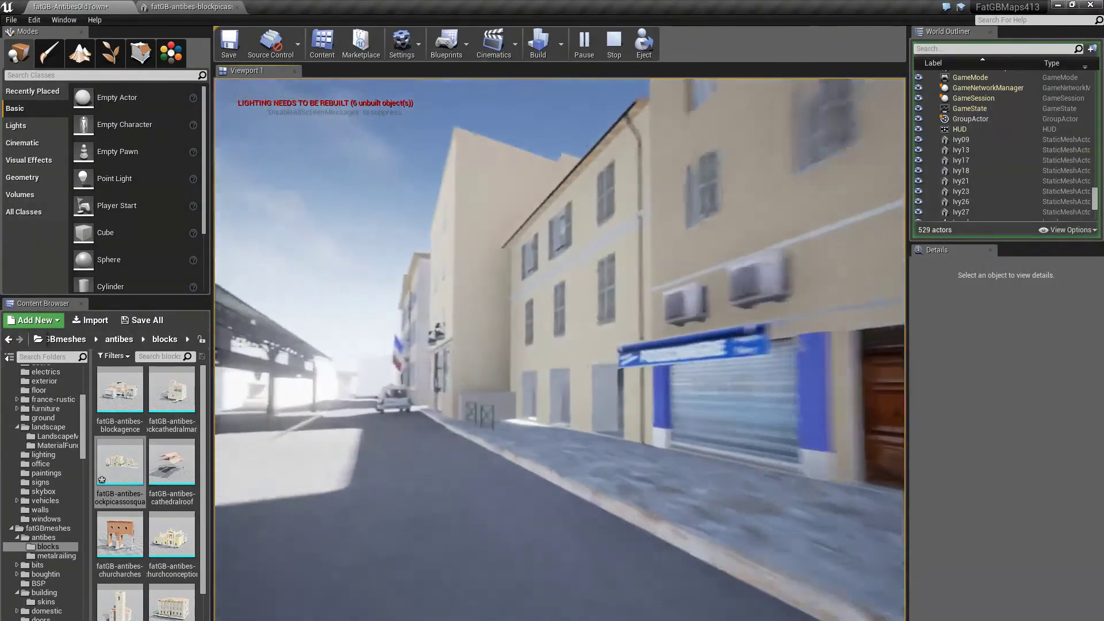
{"action": "key", "text": "w"}
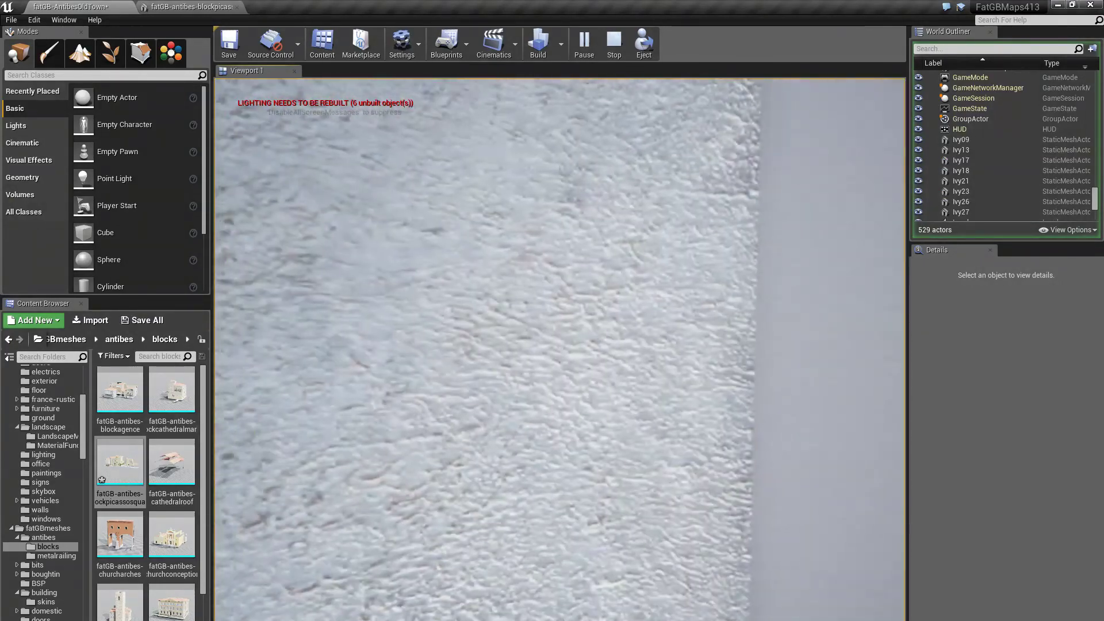
{"action": "key", "text": "w"}
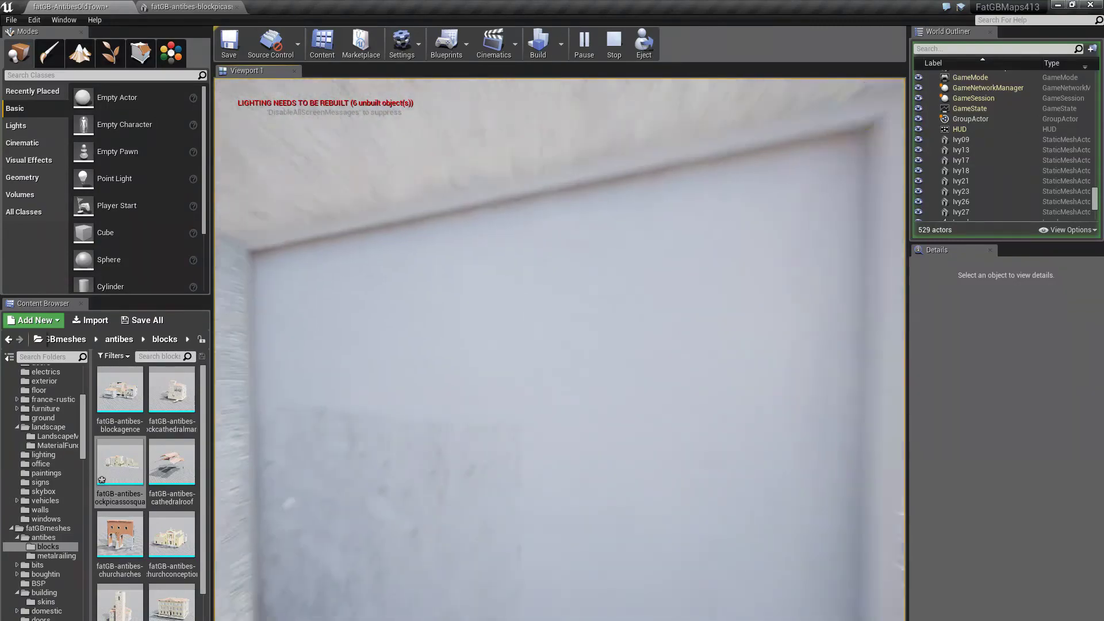
{"action": "key", "text": "w"}
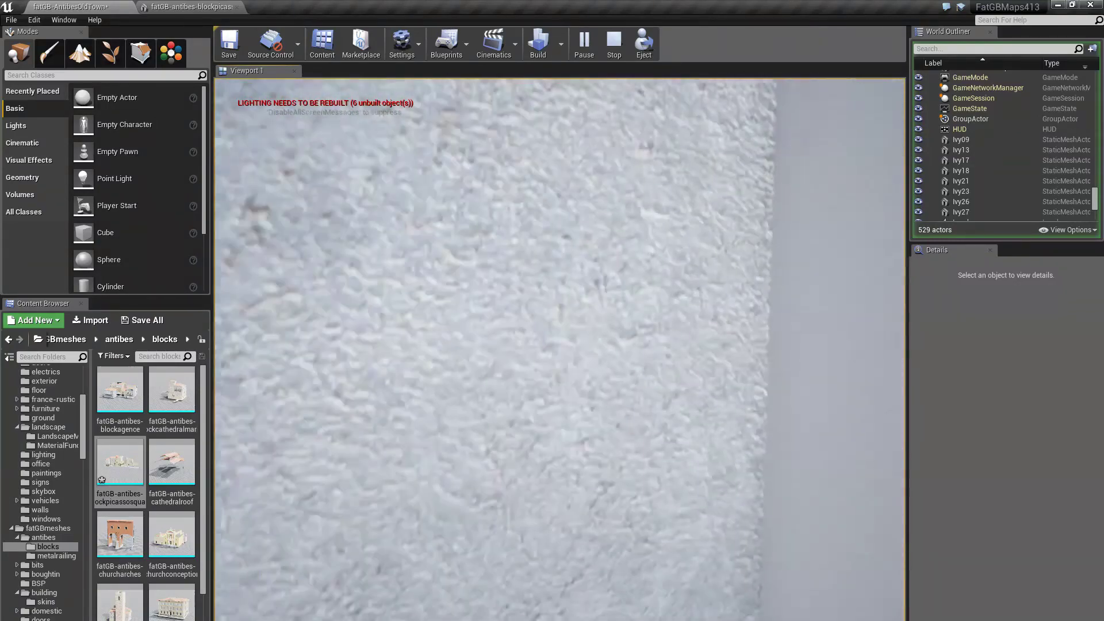
{"action": "key", "text": "w"}
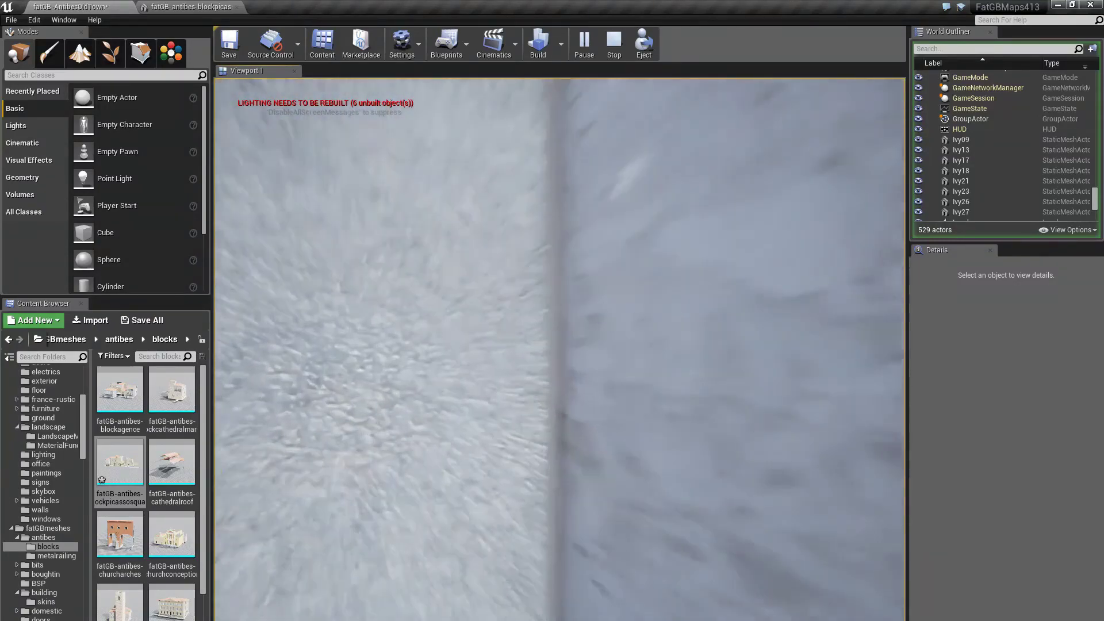
{"action": "key", "text": "w"}
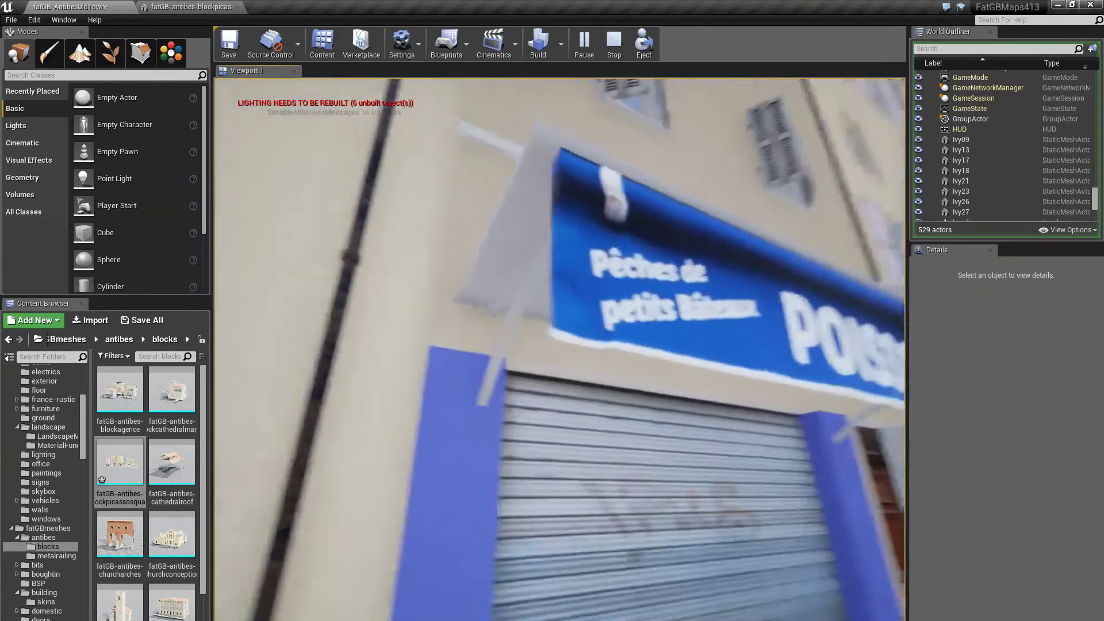
{"action": "key", "text": "w"}
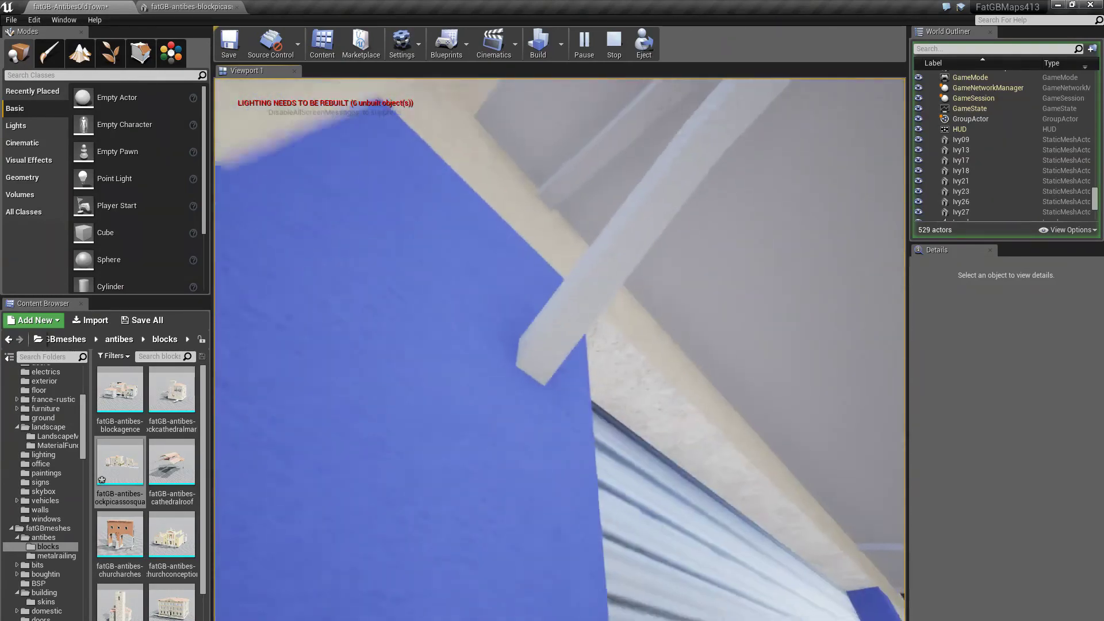
{"action": "key", "text": "s"}
{"action": "key", "text": "Escape"}
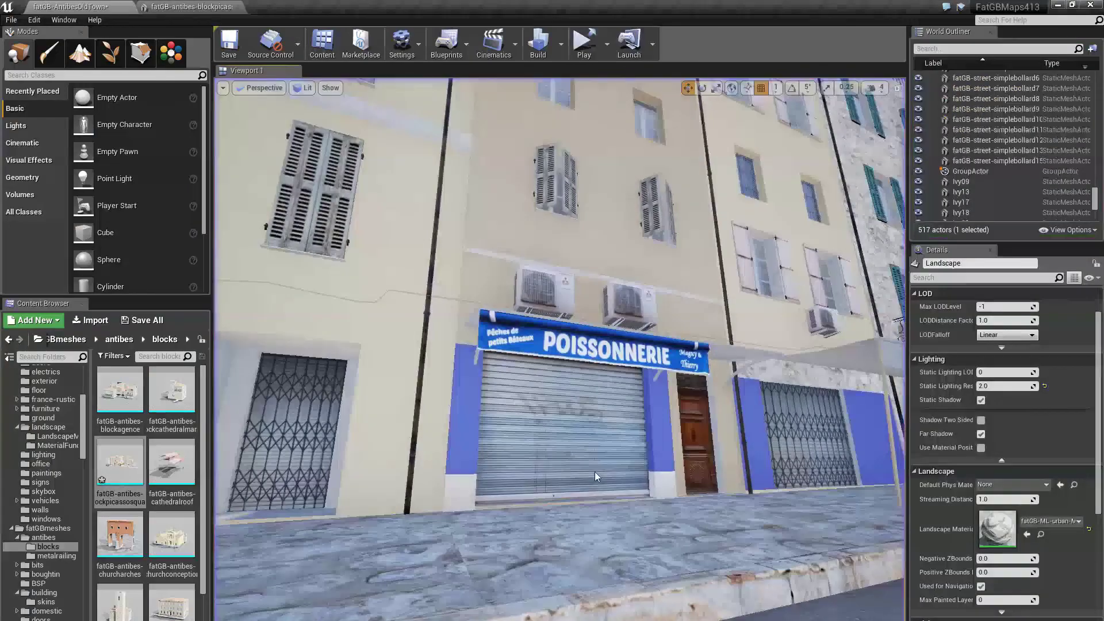
Show the collision display for the Picasso square mesh in its editor and examine the hulls around the large arch.
{"action": "left_click", "coordinate": [183, 6]}
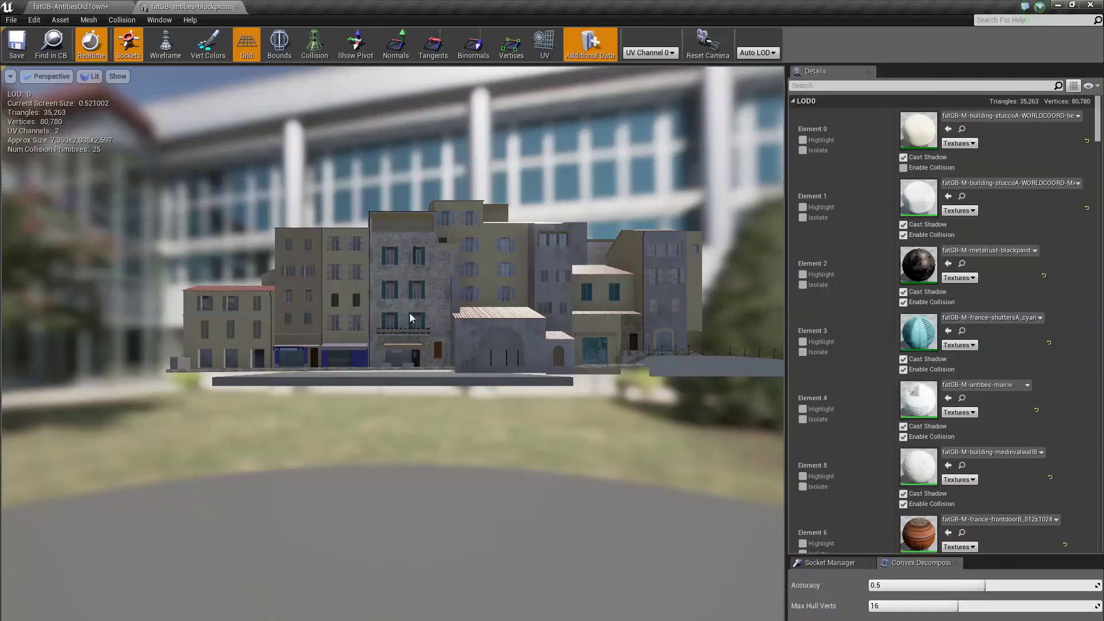
{"action": "left_click", "coordinate": [313, 45]}
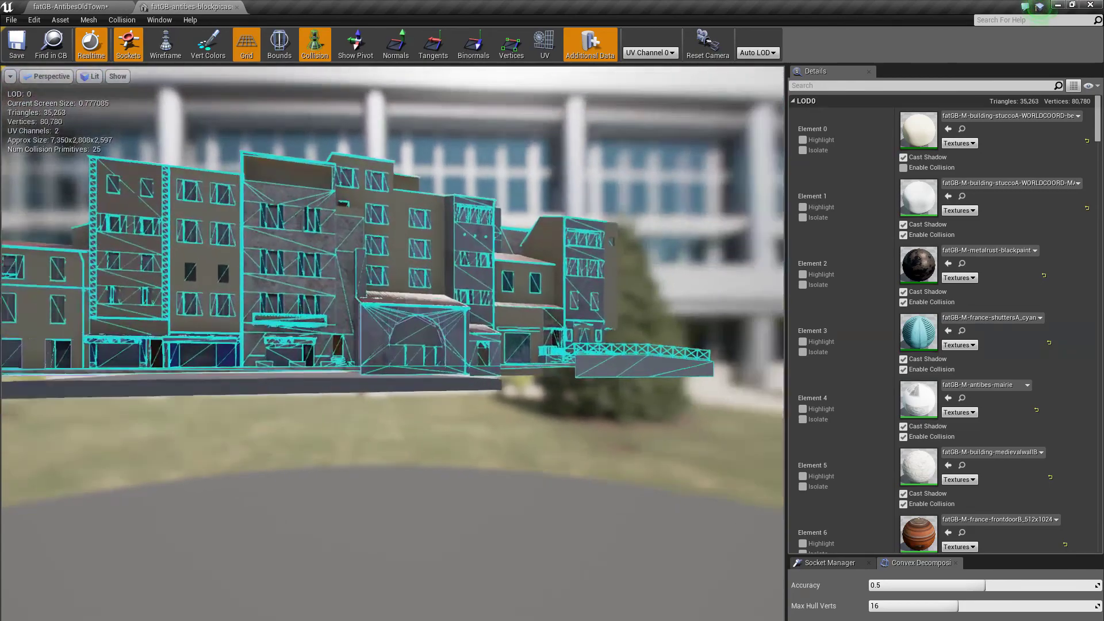
{"action": "key", "text": "w"}
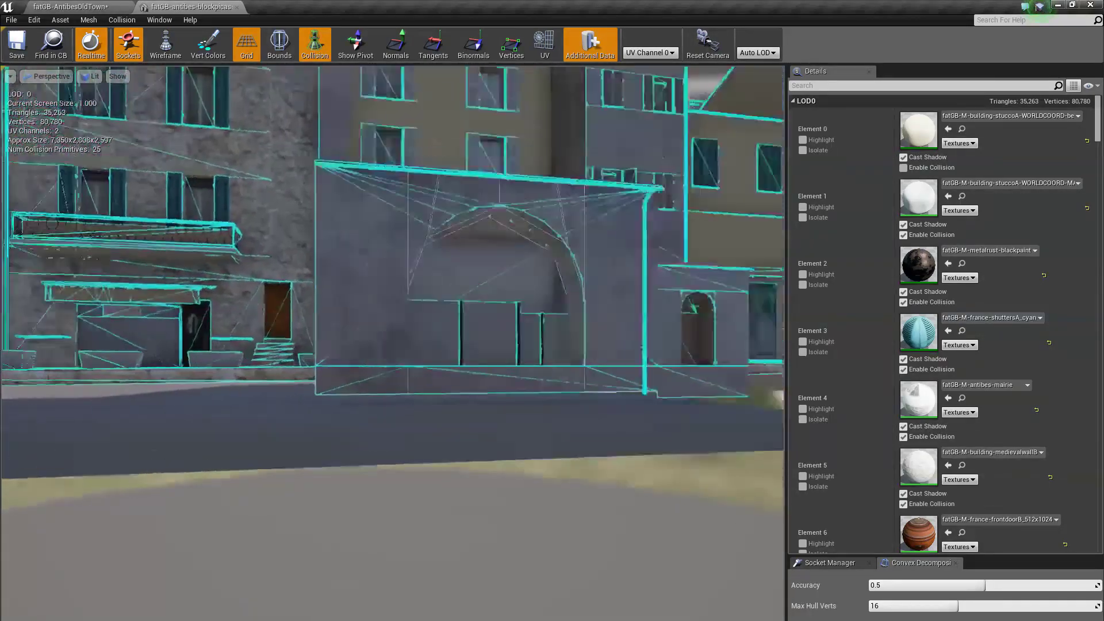
{"action": "key", "text": "w"}
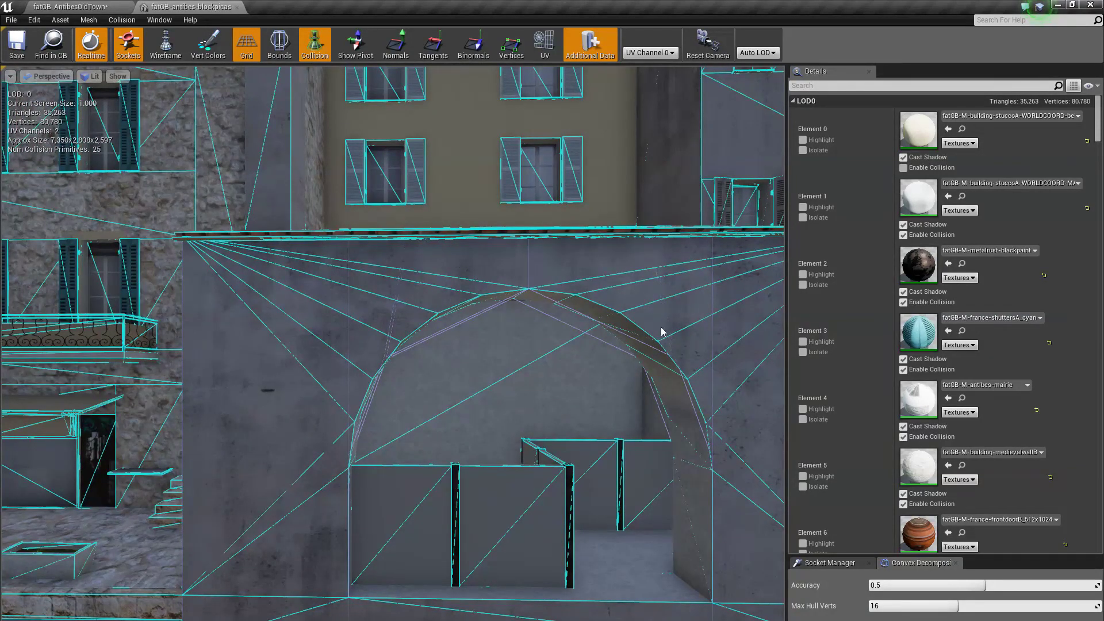
{"action": "key", "text": "w"}
Examine the collision hulls along the Poissonnerie awning, the facades and the arch pier, and check the collision primitive count.
{"action": "right_click_drag", "start_coordinate": [510, 289], "coordinate": [453, 314]}
{"action": "key", "text": "s"}
{"action": "key", "text": "a"}
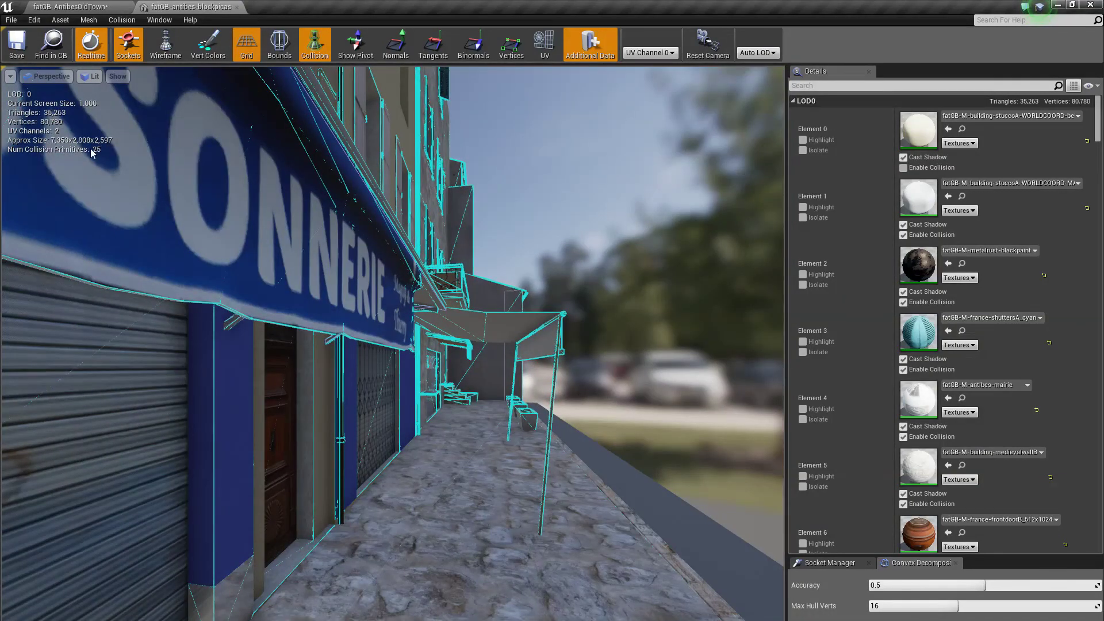
{"action": "right_click_drag", "start_coordinate": [102, 150], "coordinate": [118, 150]}
{"action": "right_click_drag", "start_coordinate": [495, 404], "coordinate": [497, 404]}
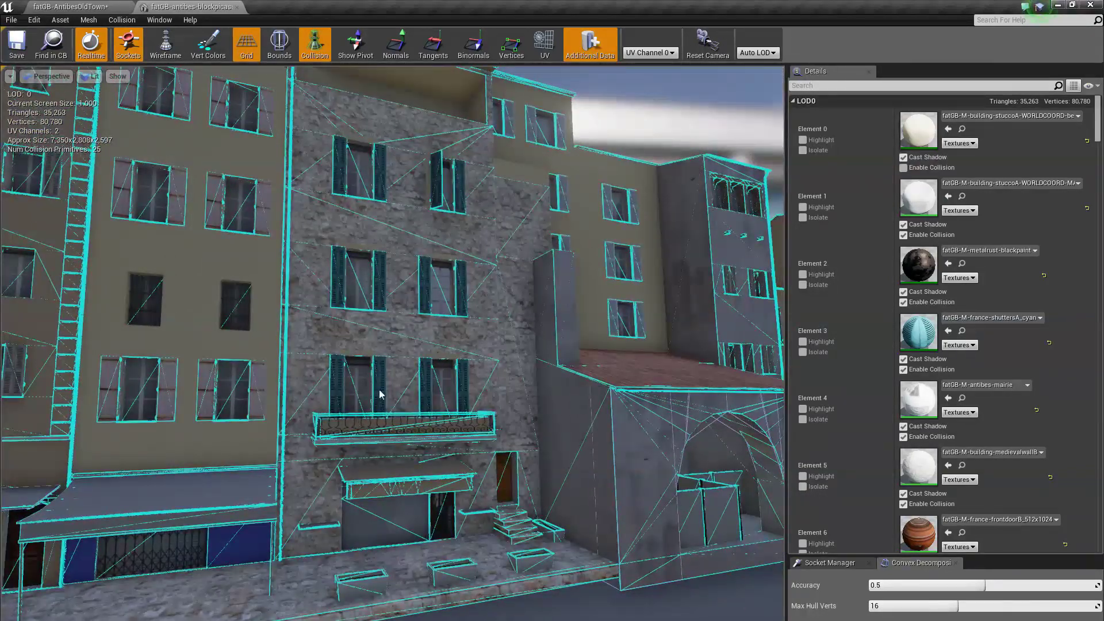
{"action": "mouse_move", "coordinate": [466, 349]}
{"action": "right_mouse_down"}
{"action": "mouse_move", "coordinate": [363, 350]}
{"action": "mouse_move", "coordinate": [515, 352]}
{"action": "mouse_move", "coordinate": [479, 349]}
{"action": "right_mouse_up"}
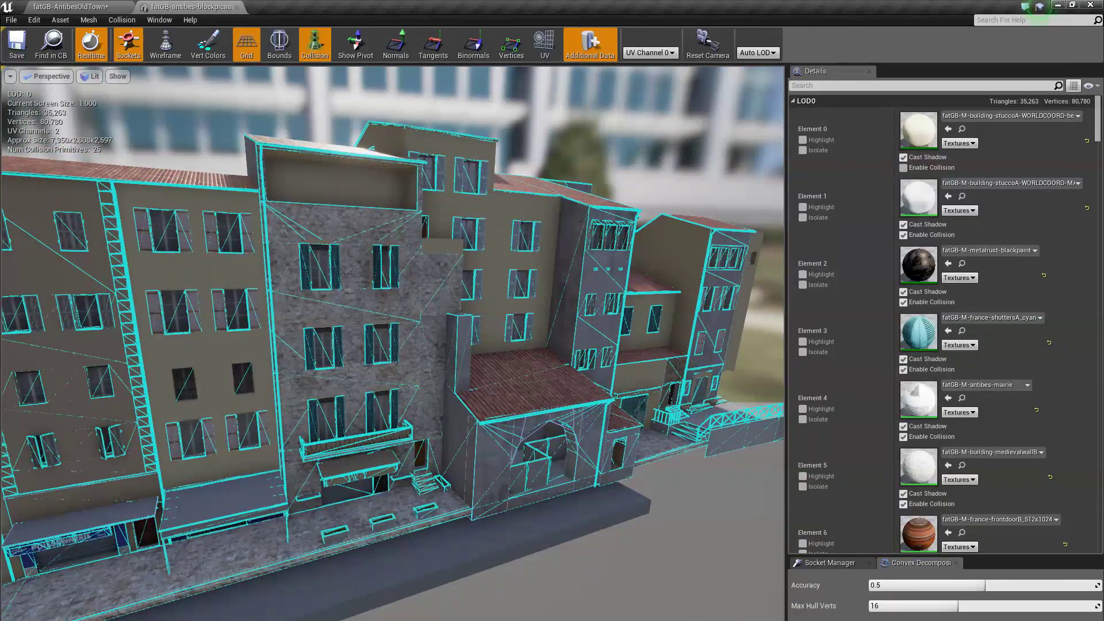
{"action": "mouse_move", "coordinate": [480, 350]}
{"action": "right_mouse_down"}
{"action": "mouse_move", "coordinate": [436, 389]}
{"action": "mouse_move", "coordinate": [491, 350]}
{"action": "right_mouse_up"}
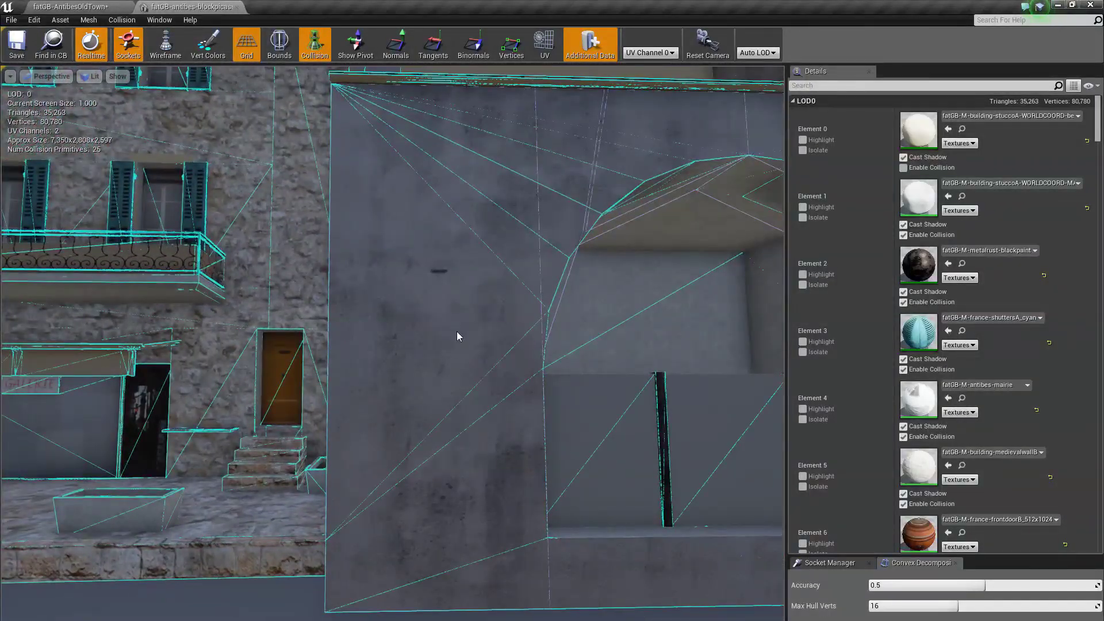